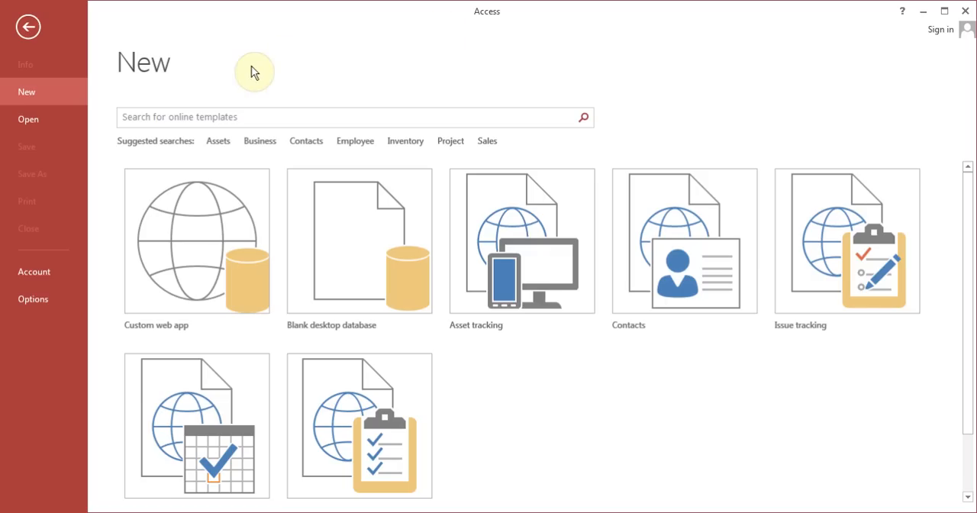
Open the recent Contacts database from the My Documents » Access folder
click(39, 122)
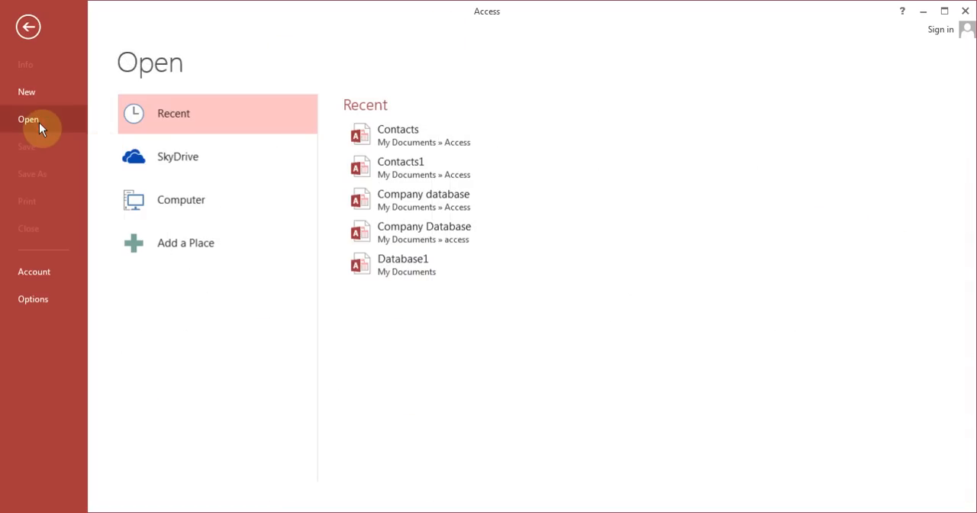
click(201, 205)
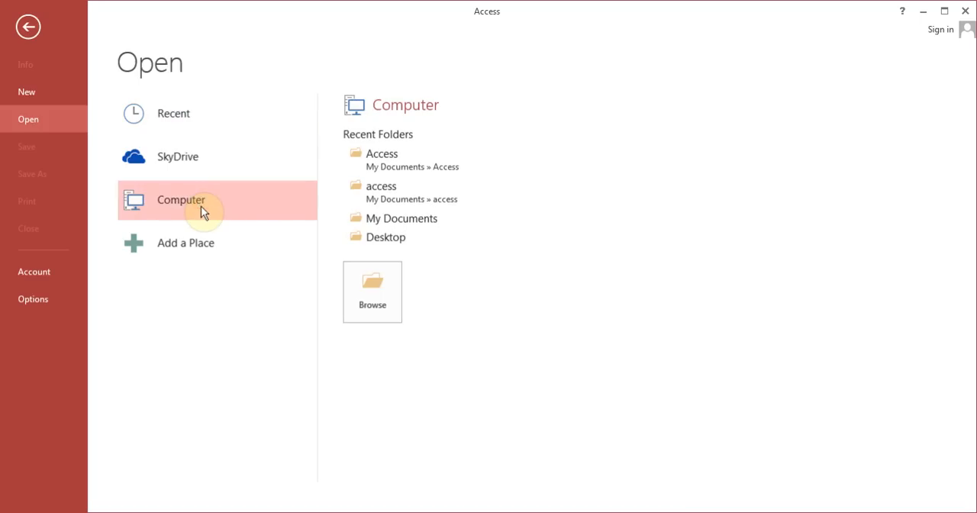
click(219, 125)
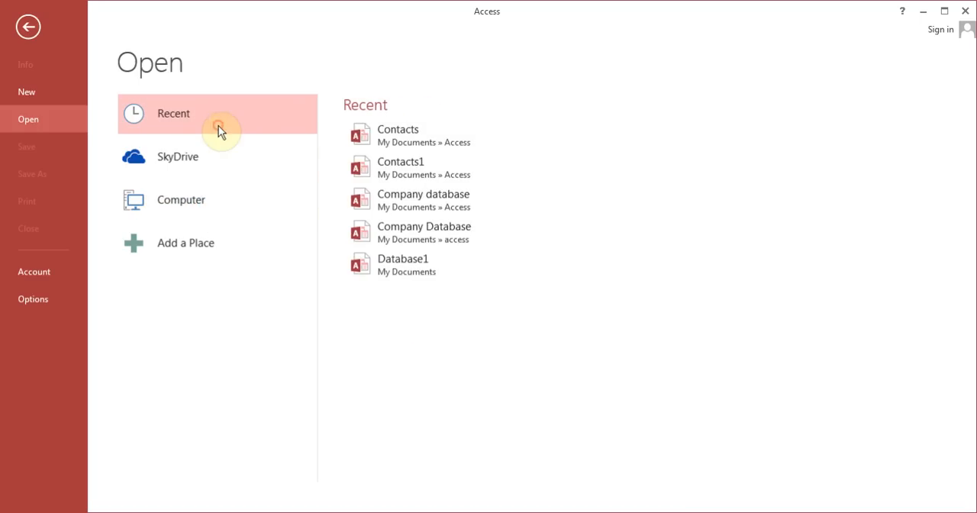
click(396, 135)
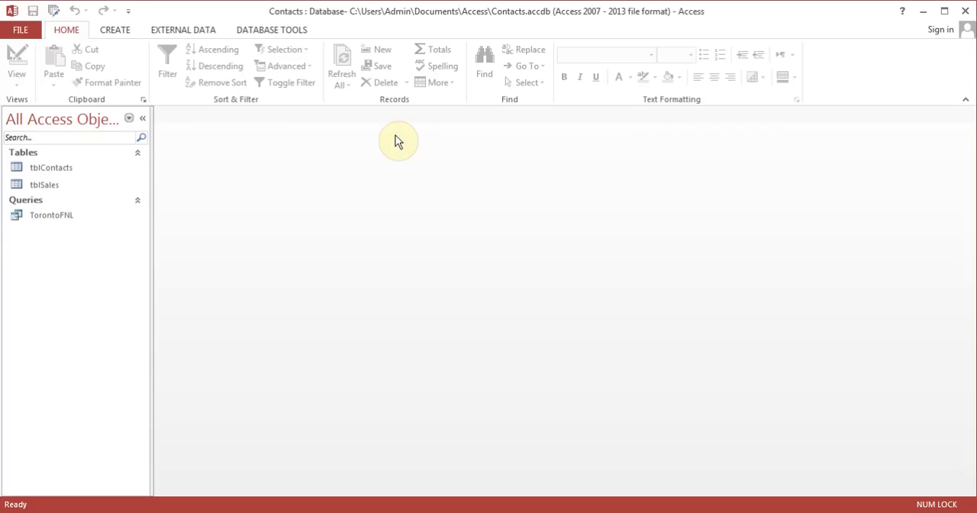
Attach the Bear picture from Sample Pictures to the first record of the tblContacts table, and close the table
click(62, 169)
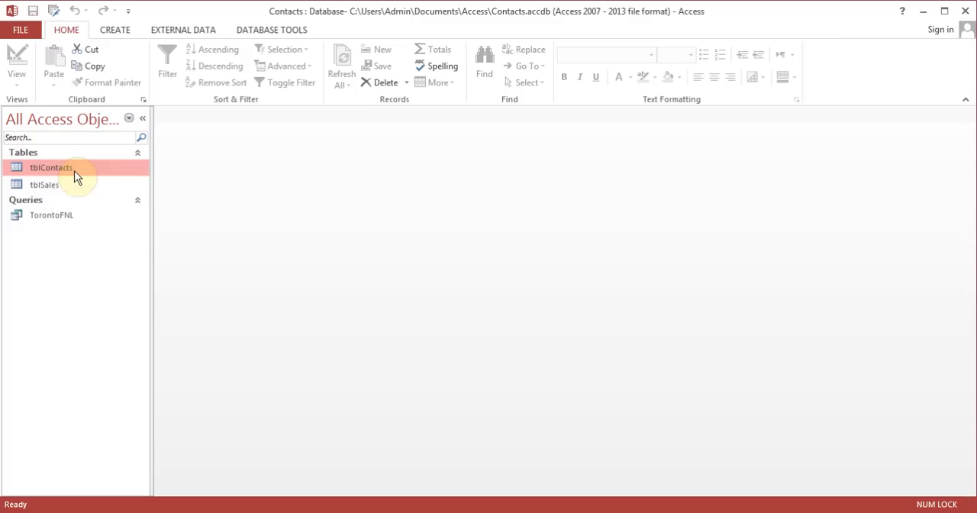
double_click(75, 174)
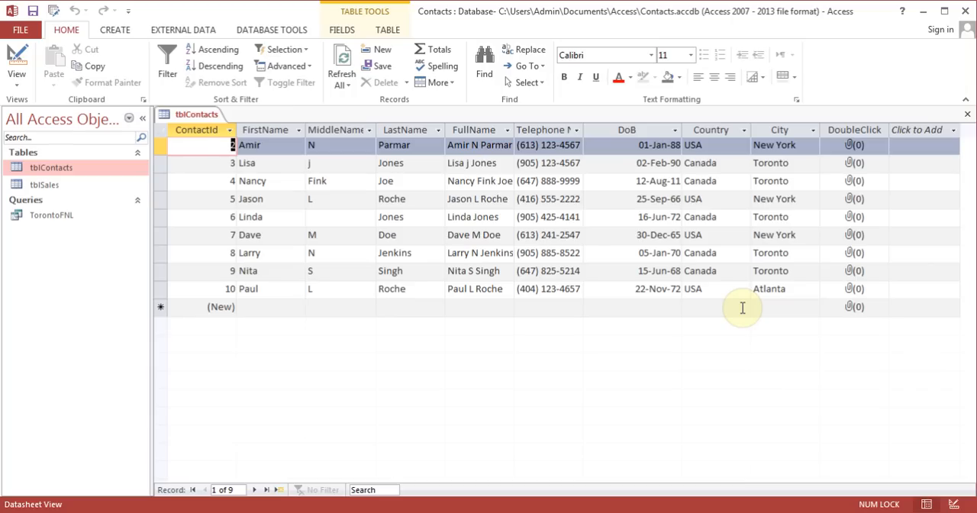
double_click(853, 148)
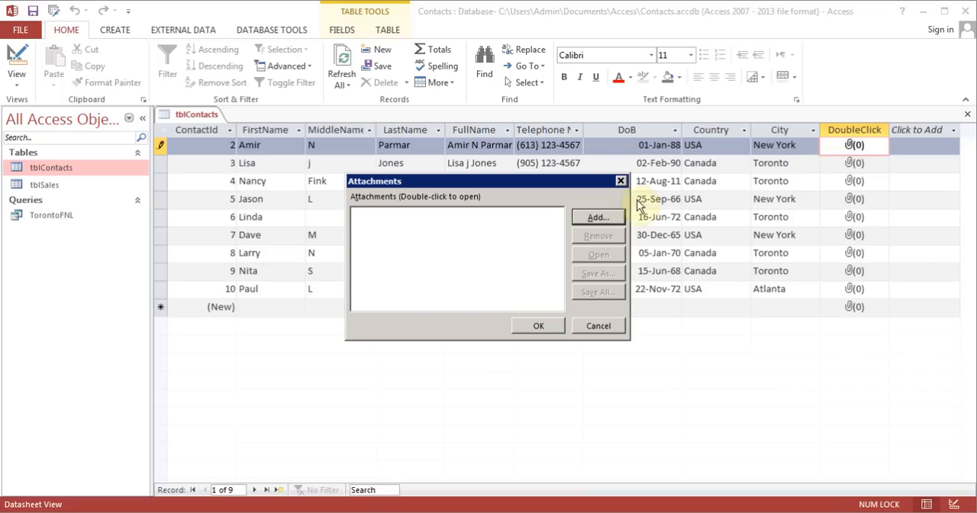
click(598, 218)
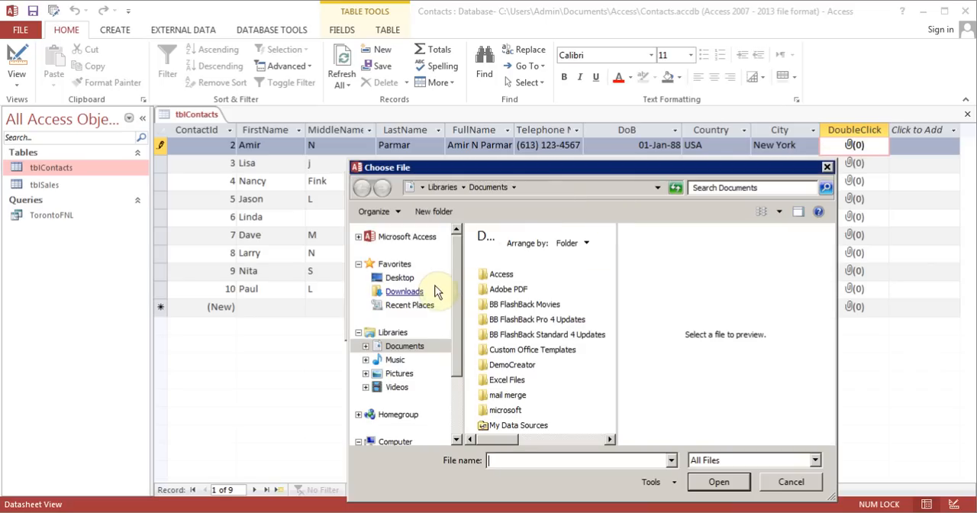
click(412, 374)
double_click(500, 300)
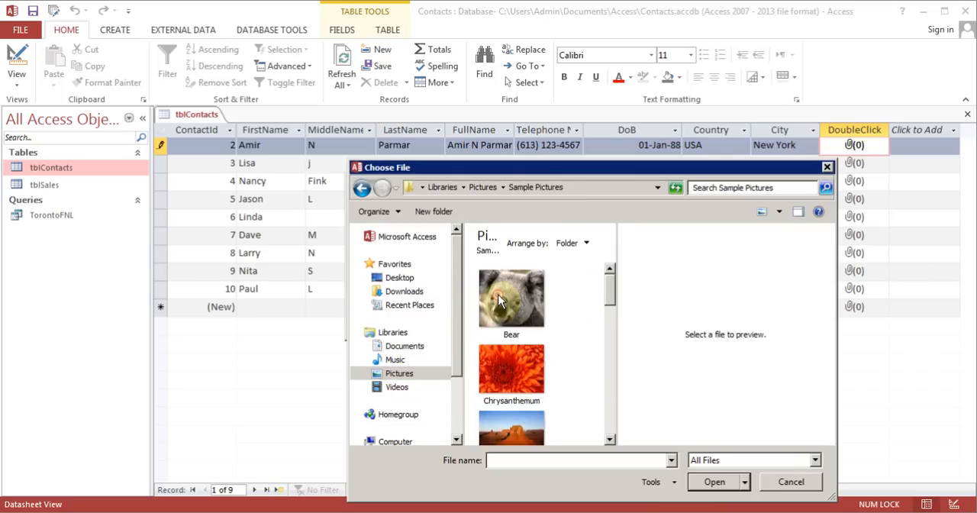
double_click(500, 298)
click(538, 327)
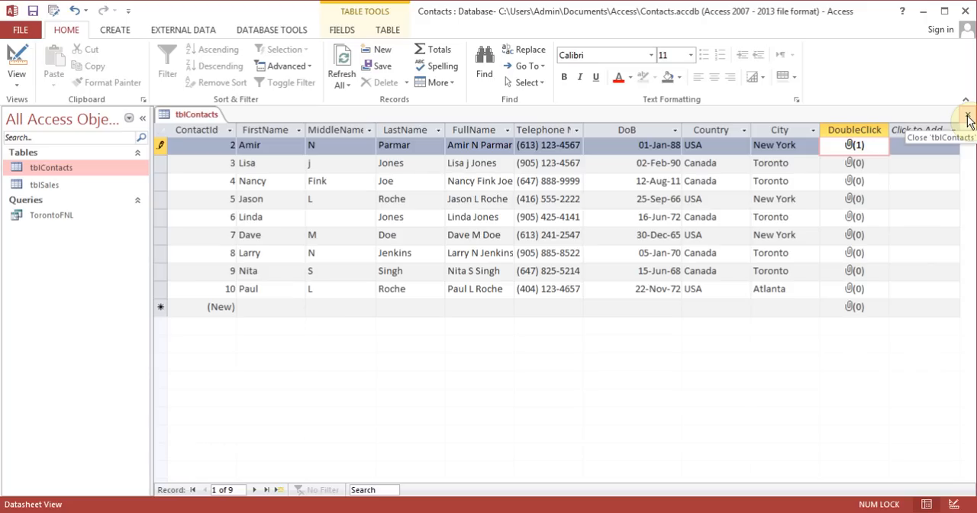
click(968, 121)
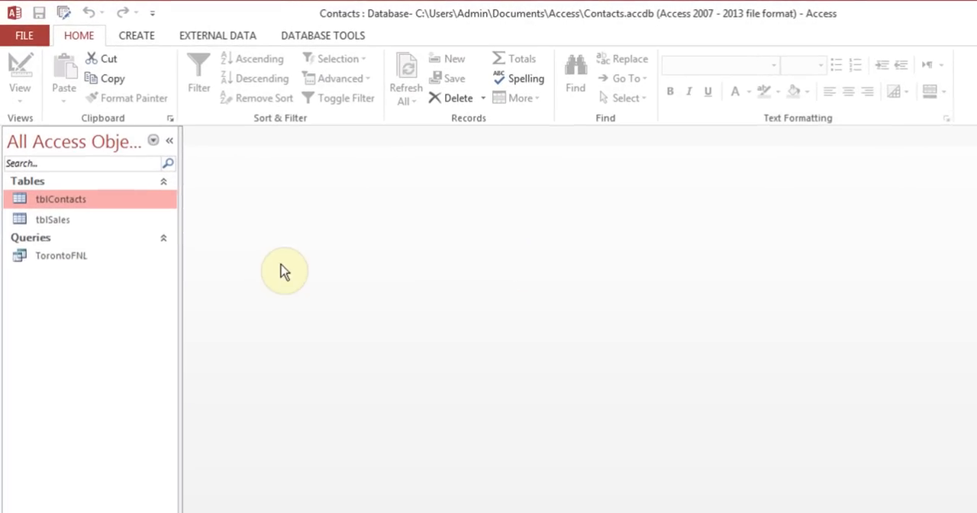
Start a new query based on tblContacts with the Simple Query Wizard
click(139, 38)
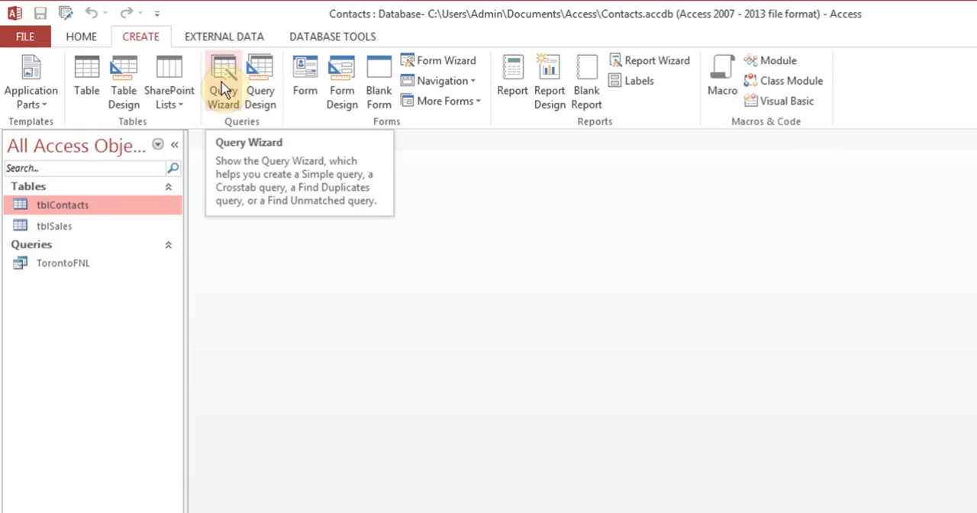
click(66, 226)
click(66, 206)
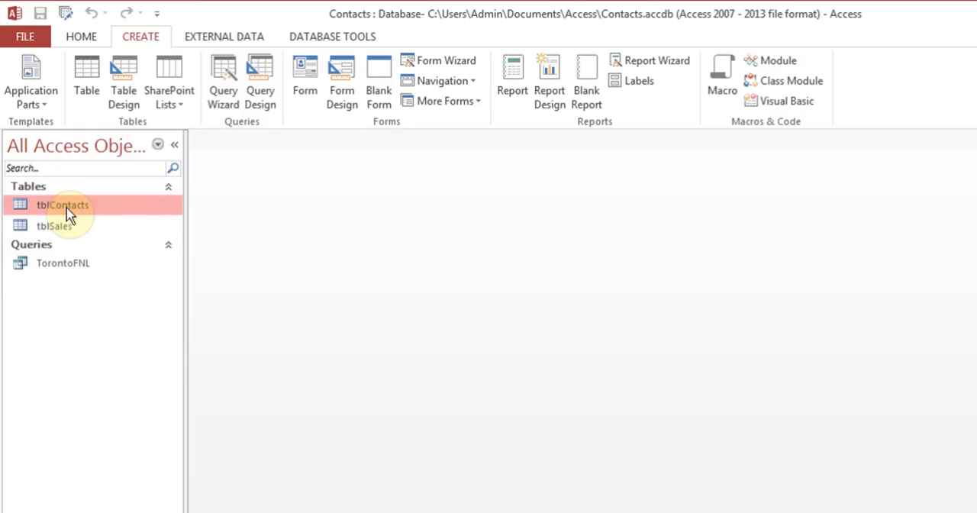
click(221, 97)
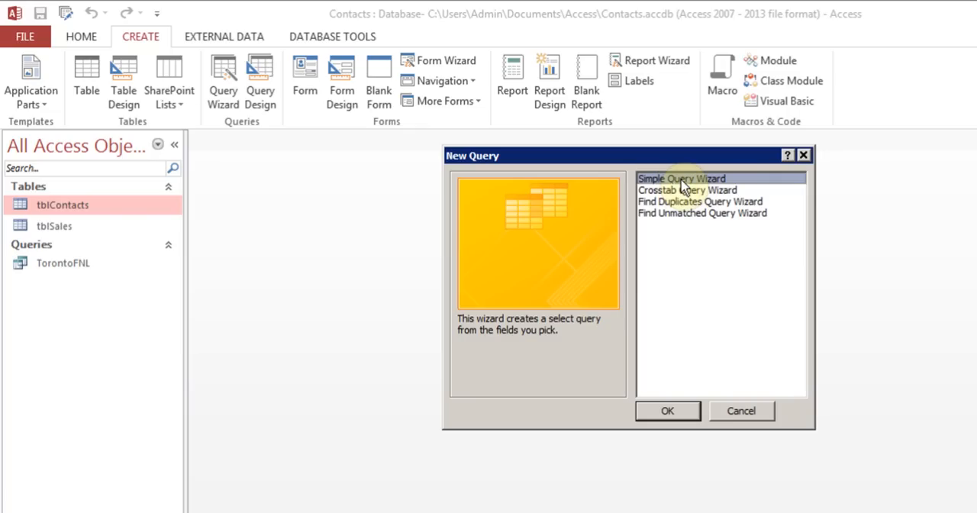
click(664, 410)
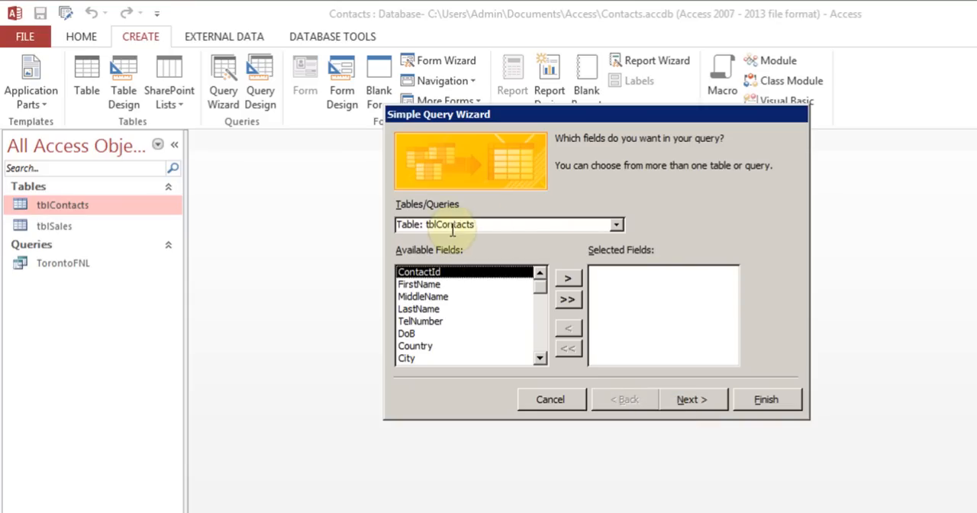
Examine which tables and queries can serve as the query's source and which fields tblContacts offers
click(496, 223)
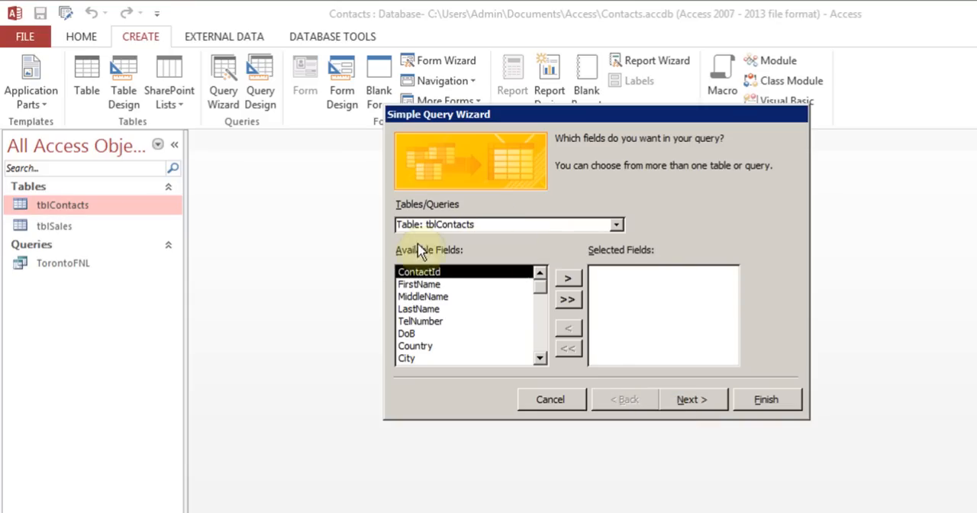
click(616, 225)
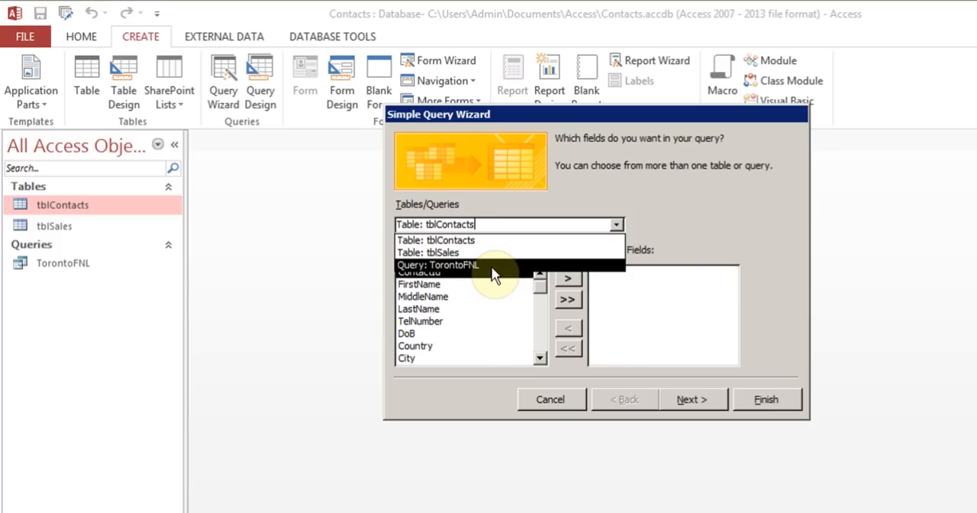
click(676, 214)
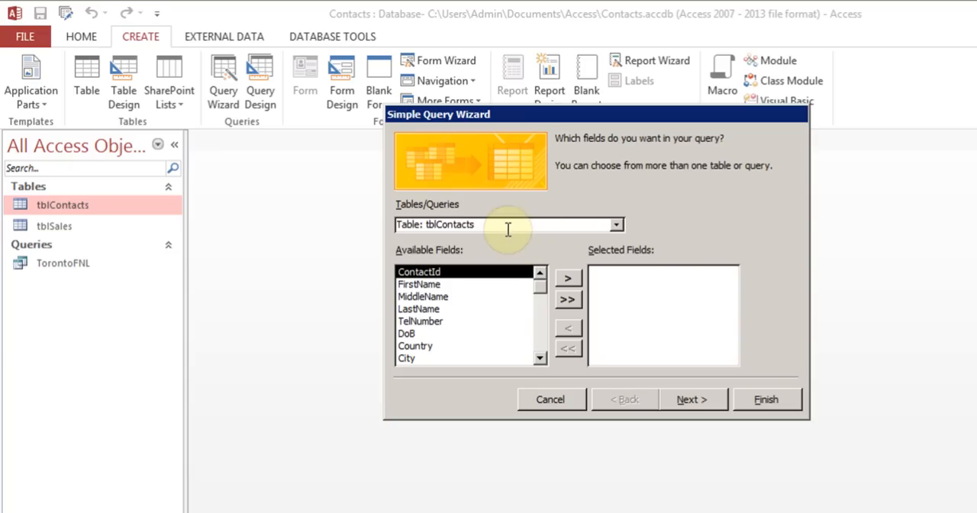
click(540, 358)
click(541, 358)
click(540, 358)
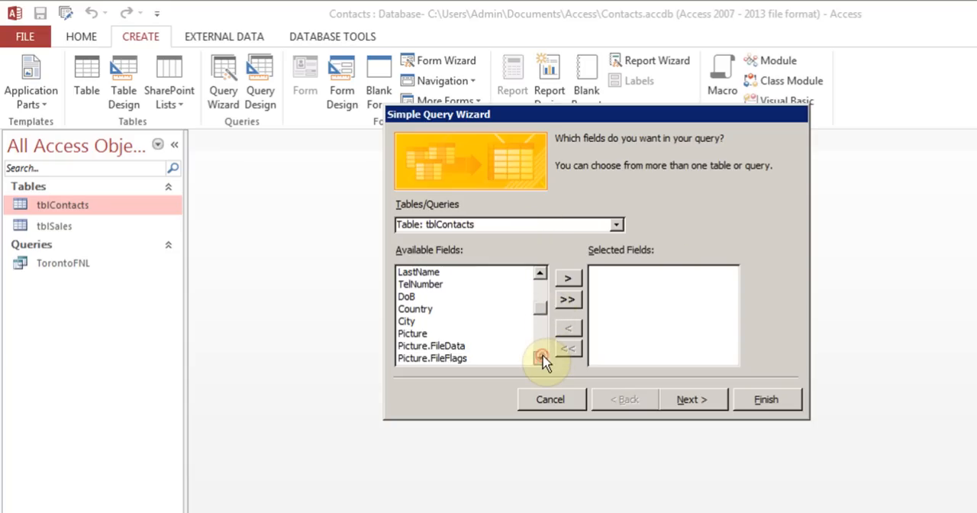
click(540, 358)
click(541, 358)
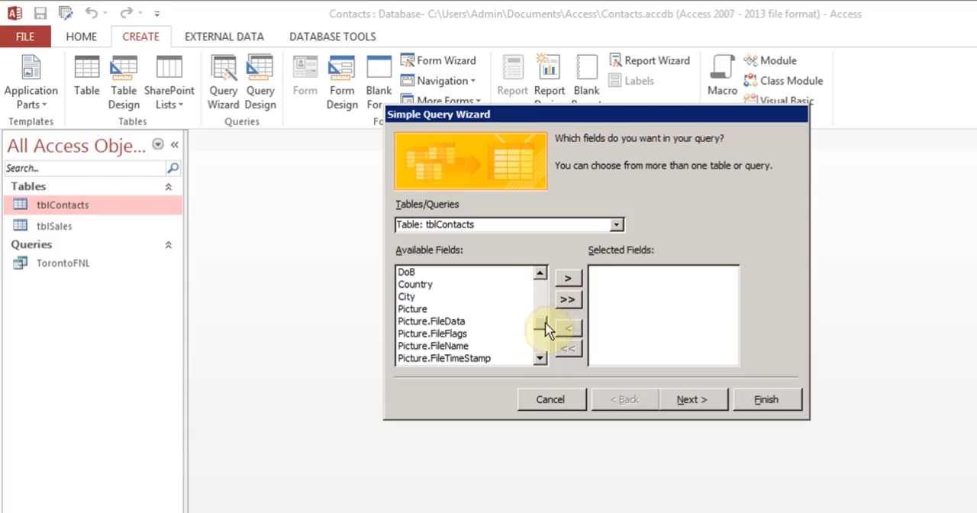
drag(541, 322, 543, 284)
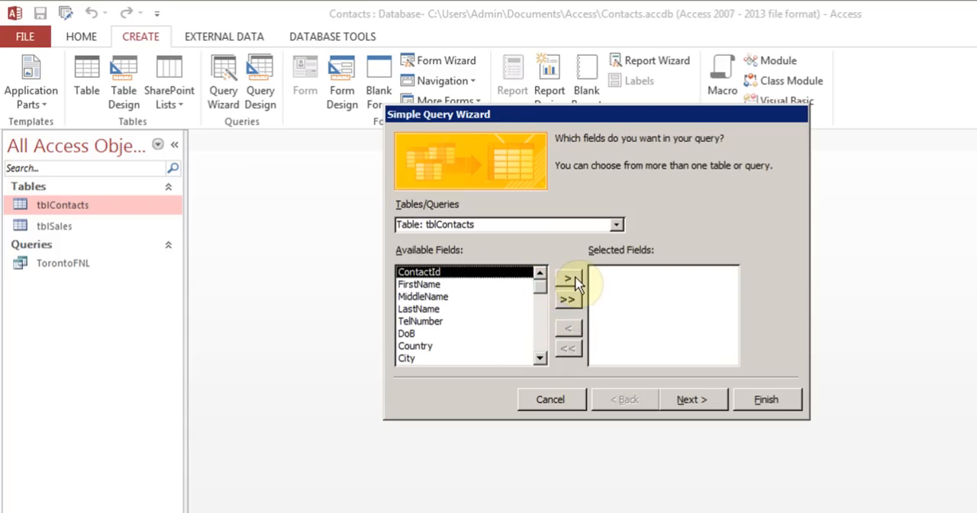
Add ContactId, FirstName, MiddleName, LastName, TelNumber, DoB, Country, City and Picture from tblContacts to the query's selected fields
click(571, 280)
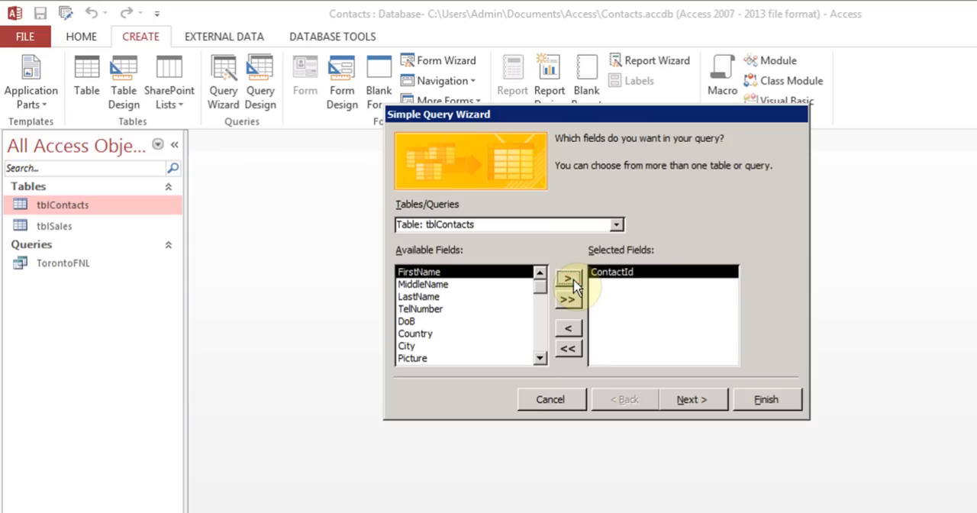
click(572, 282)
click(573, 282)
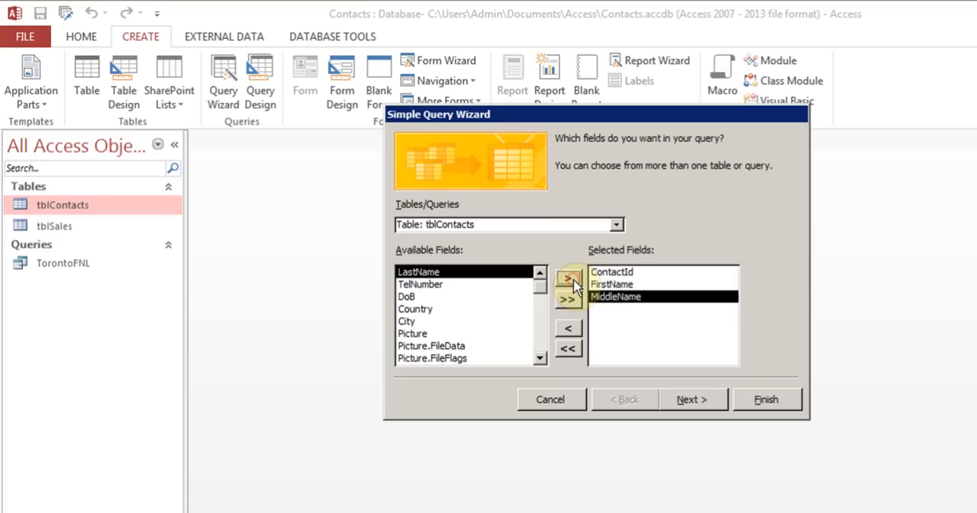
click(572, 282)
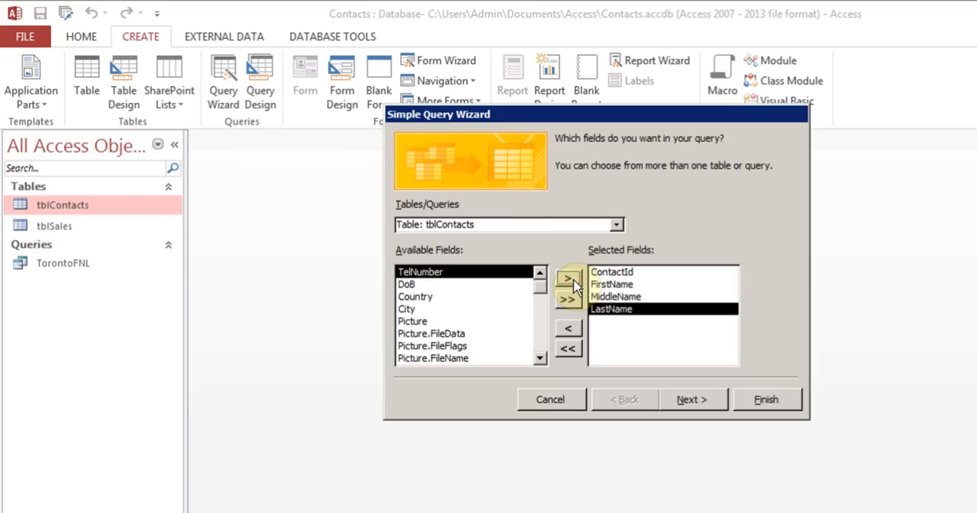
click(573, 282)
click(572, 281)
click(573, 281)
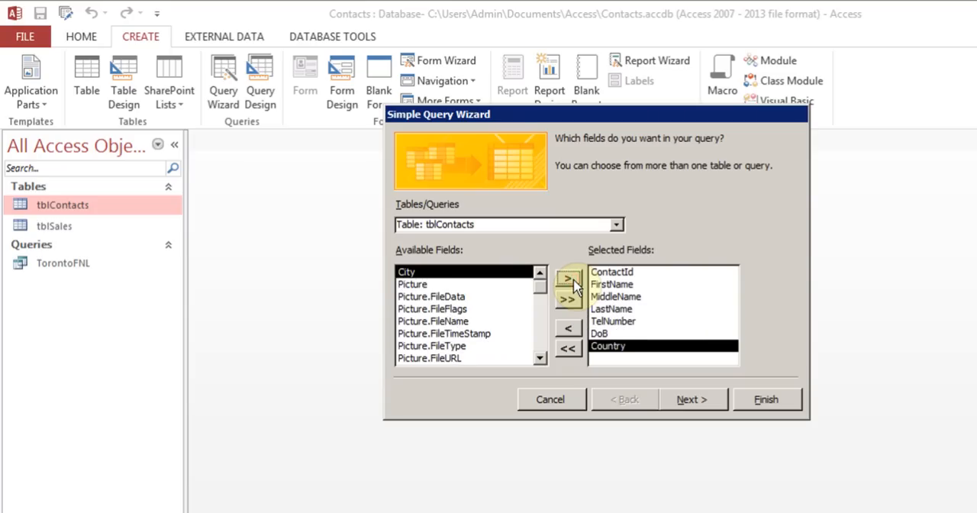
click(573, 281)
click(572, 282)
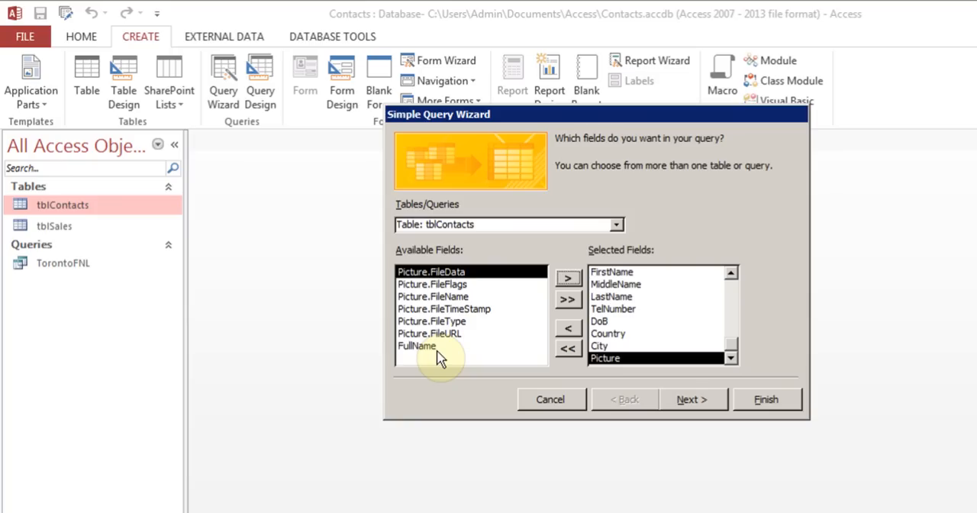
Title the query qry1 and finish the wizard with the option to modify the query design
click(689, 400)
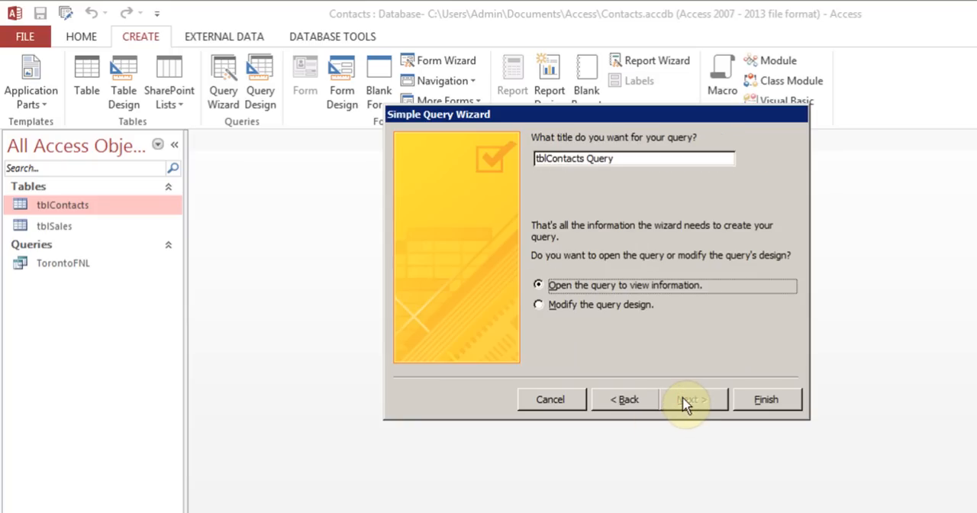
drag(626, 159, 523, 167)
key(BackSpace)
text(qry)
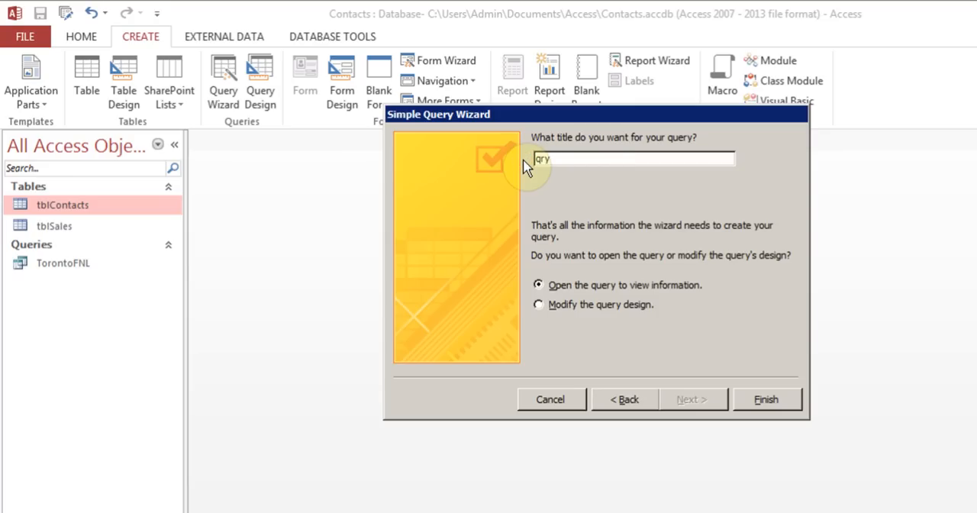
text(1)
click(538, 304)
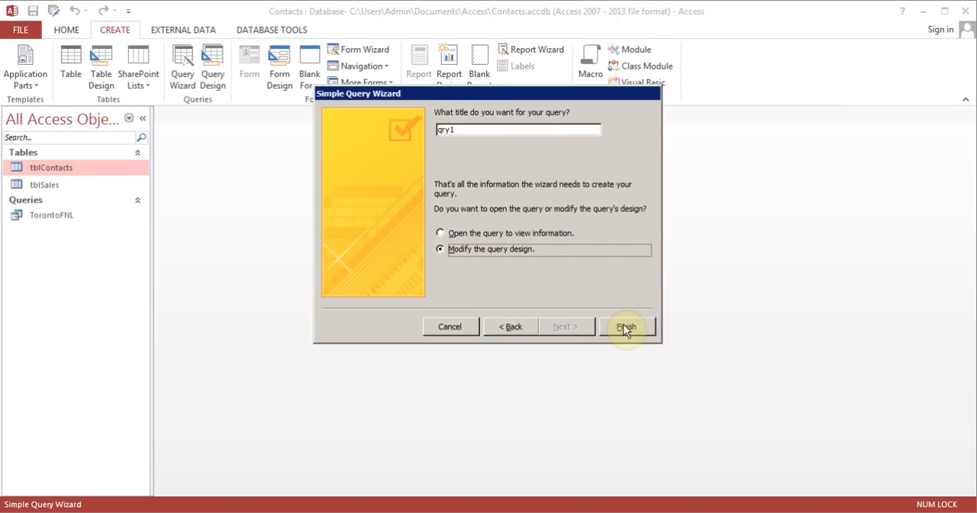
click(624, 327)
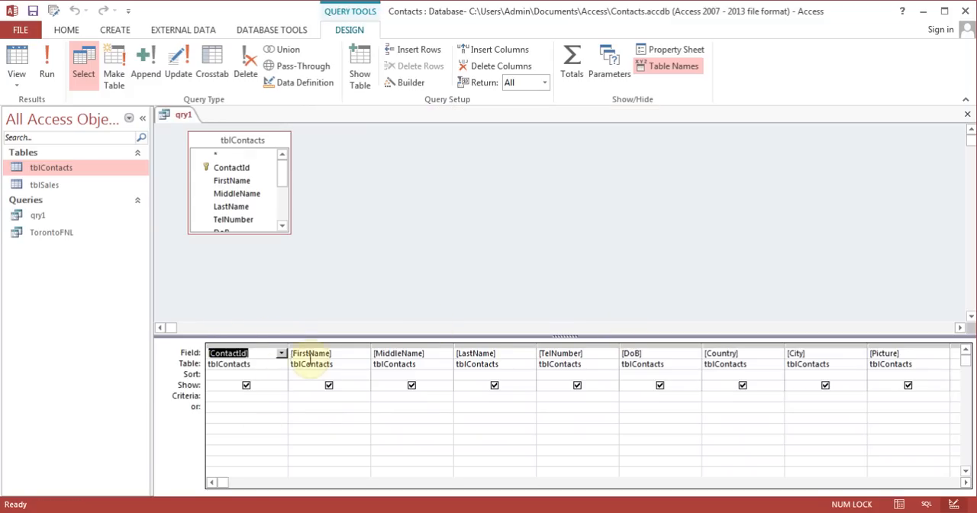
Set the City field's criteria to Toronto in qry1 and run the query
click(338, 365)
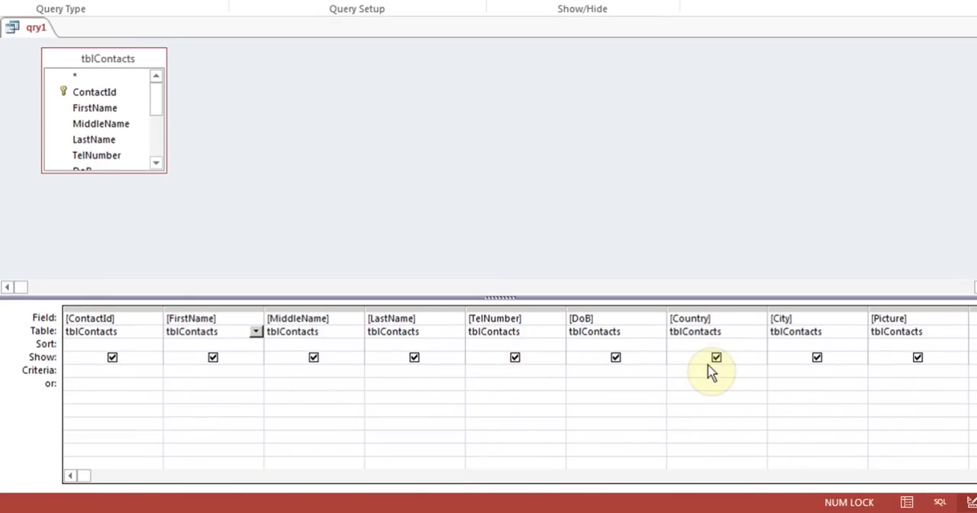
click(793, 370)
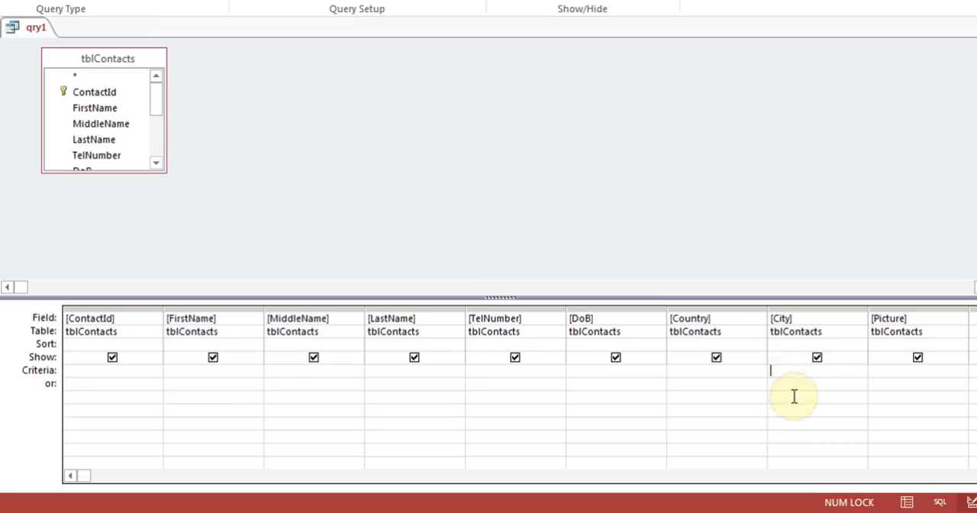
click(783, 372)
text(Toronto)
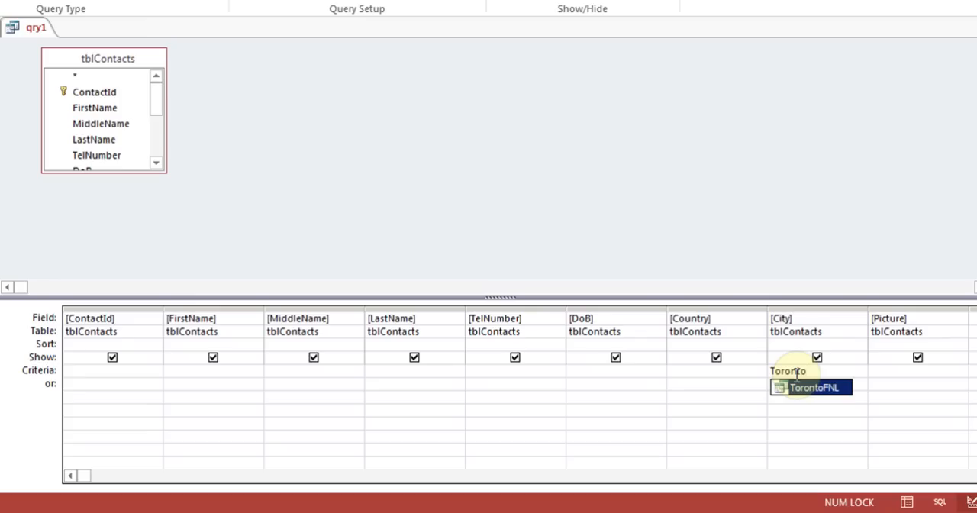
click(796, 410)
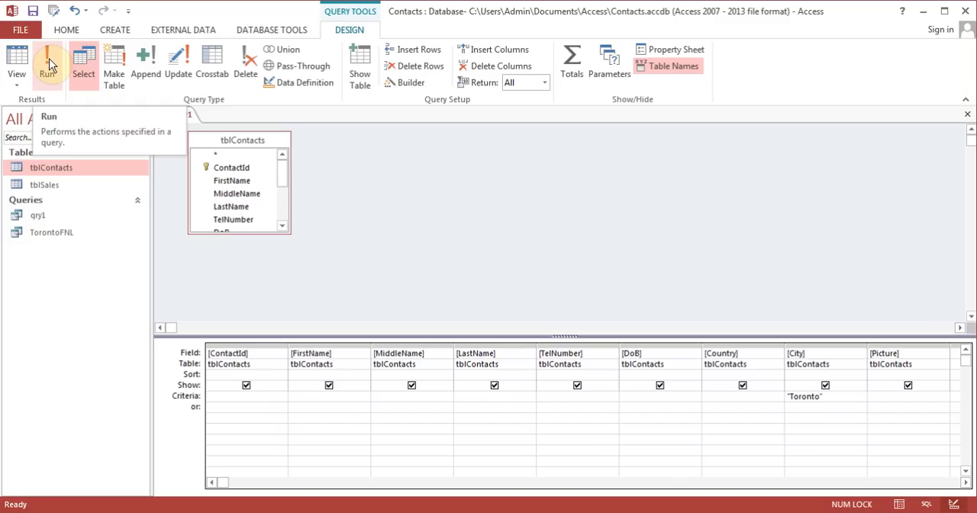
click(49, 68)
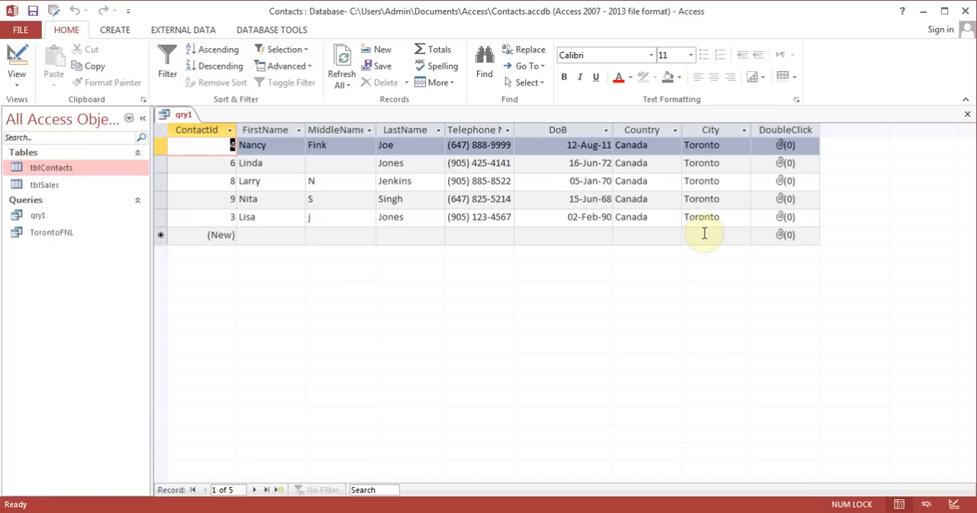
Set the Country field's criteria to Canada on the same criteria row as City in qry1's design and run the query
click(19, 61)
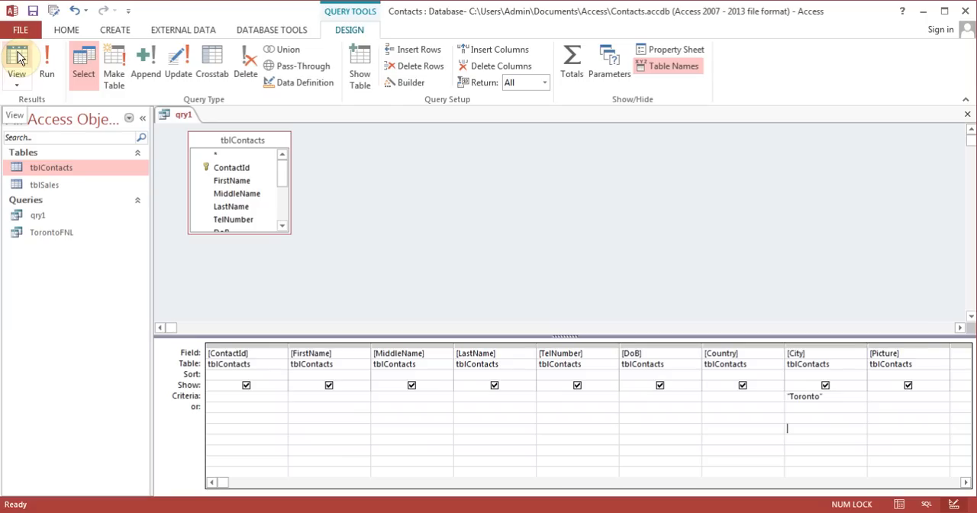
click(849, 398)
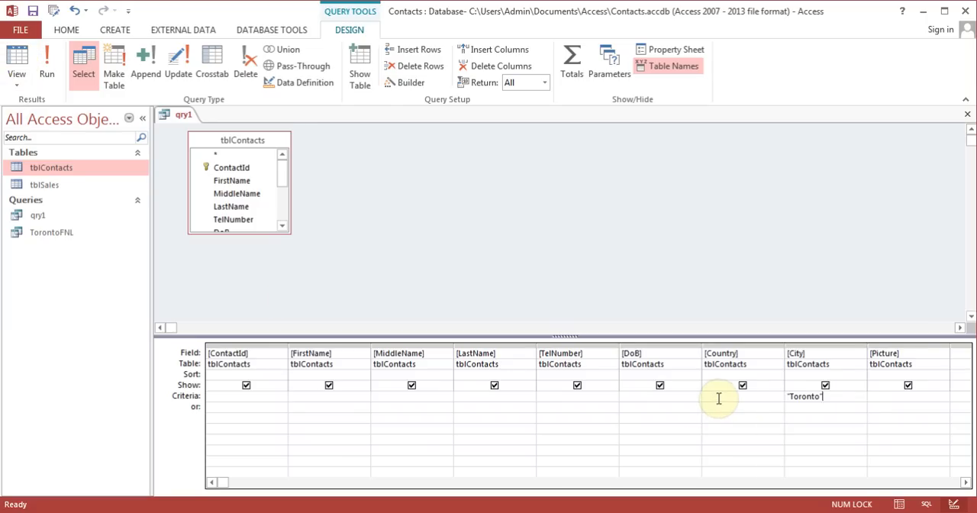
click(718, 399)
text(Canada)
key(Down)
click(57, 67)
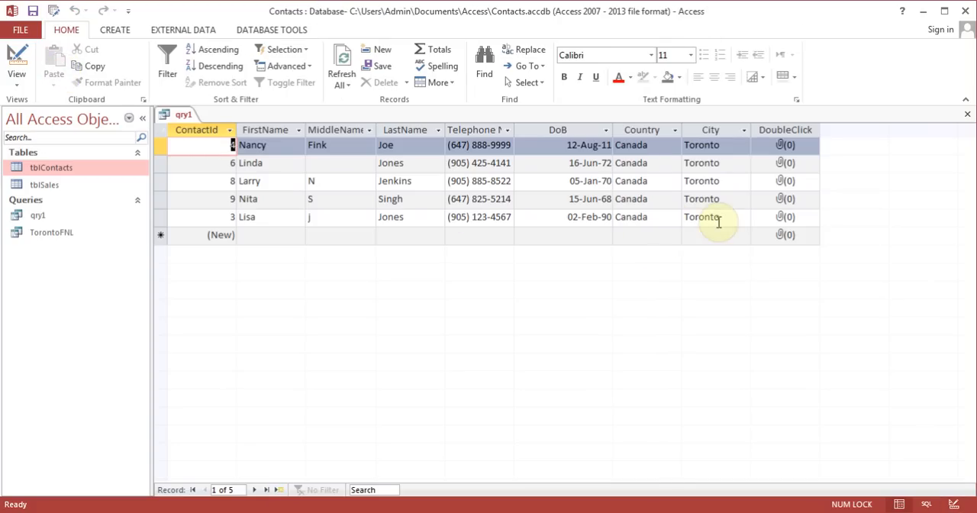
Replace the Country criteria with Atlanta as an alternative (or) criteria for the City field and run the query
click(17, 64)
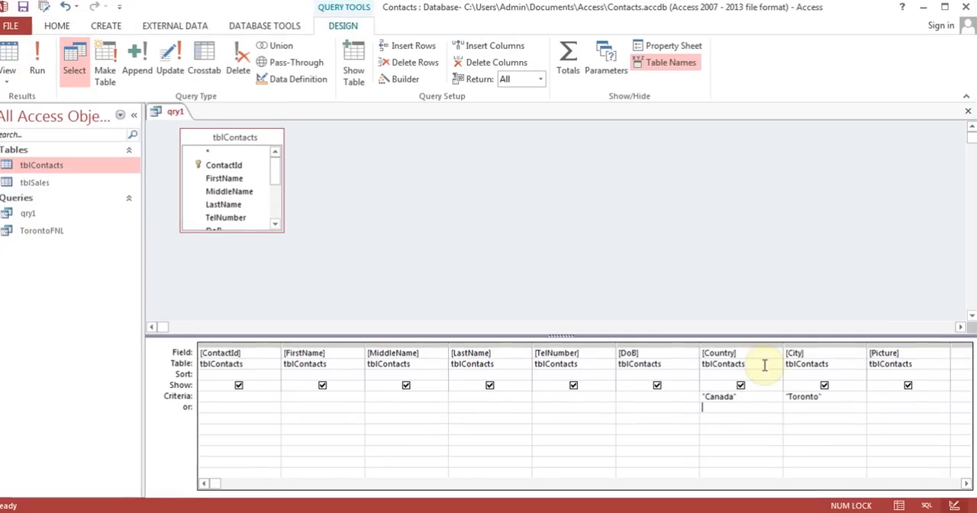
click(769, 398)
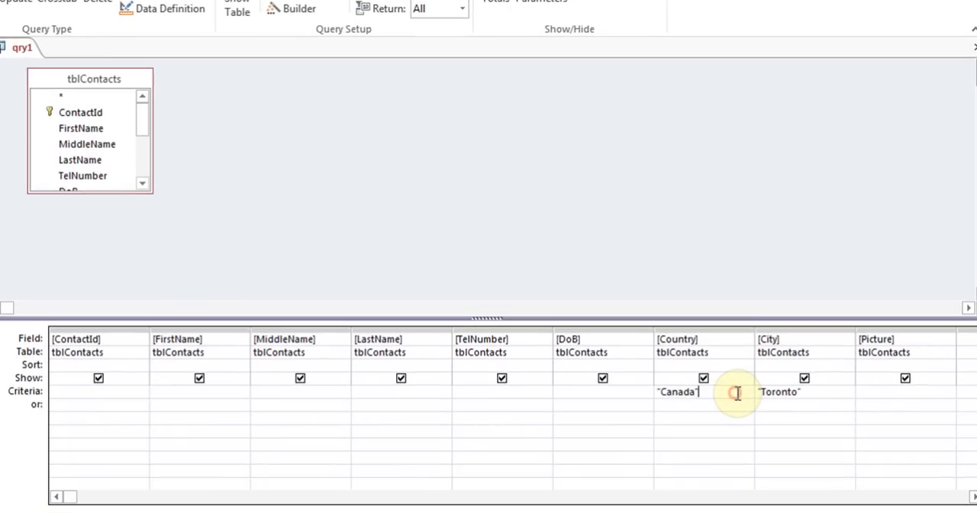
key(BackSpace)
key(BackSpace)
key(BackSpace)
key(BackSpace)
key(BackSpace)
key(BackSpace)
key(BackSpace)
key(BackSpace)
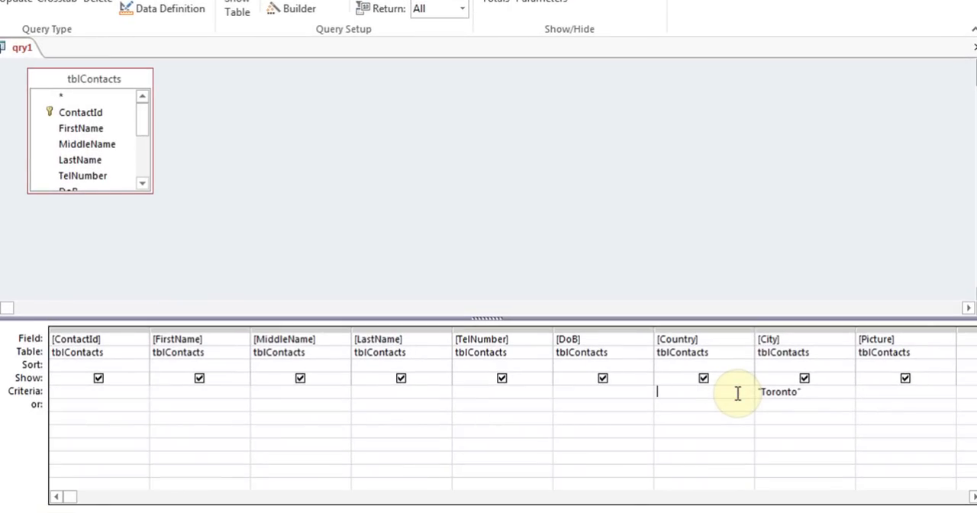
click(798, 403)
text(Atl)
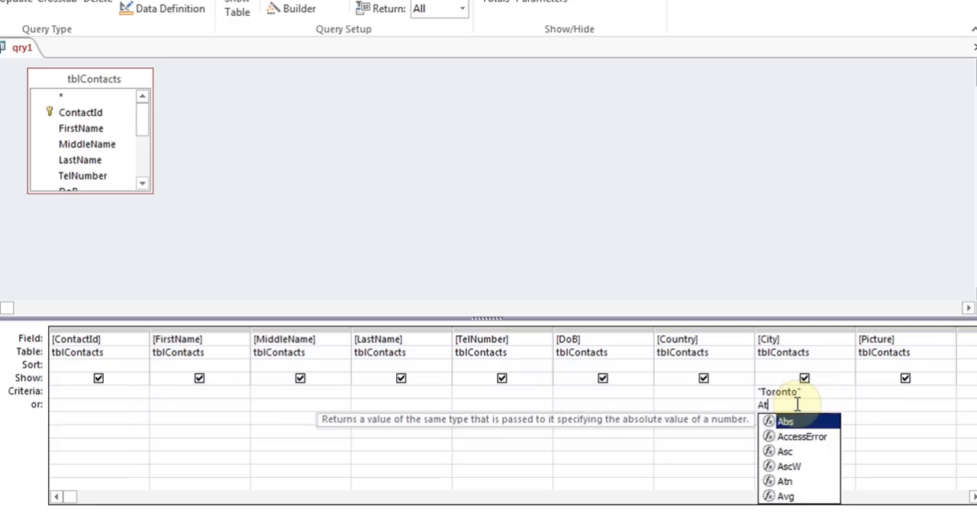
text(anta)
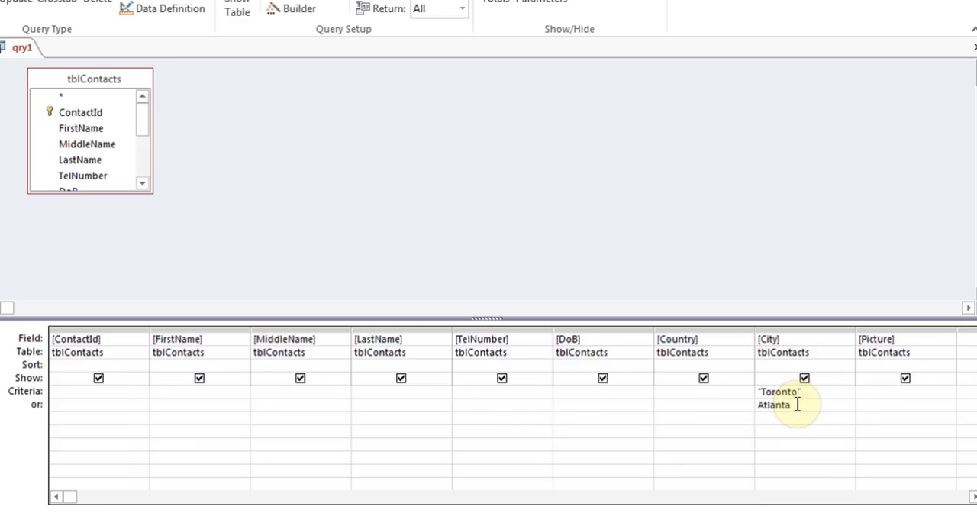
key(Down)
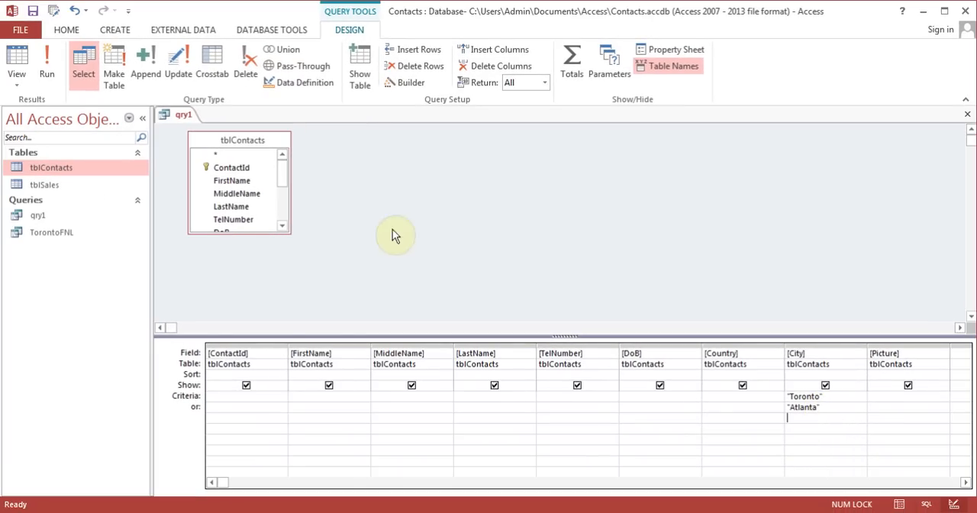
click(49, 76)
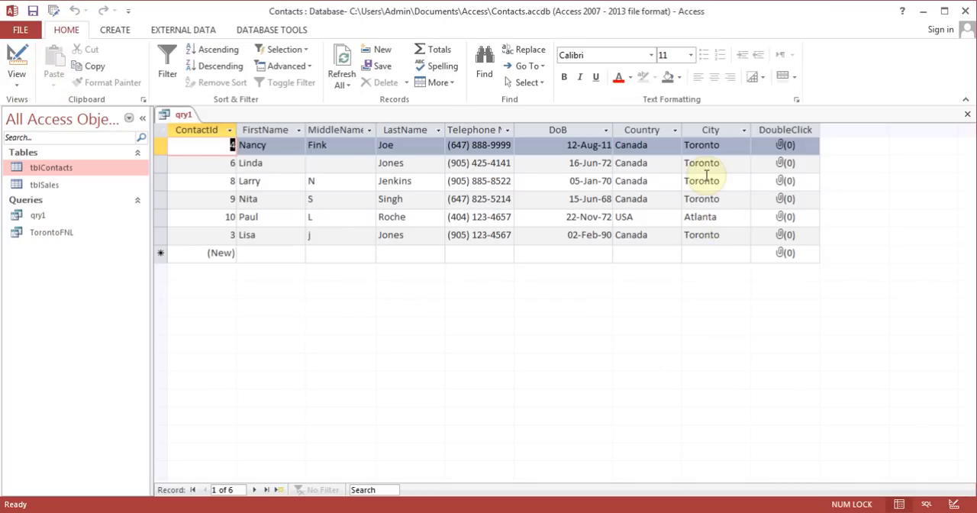
Close qry1 from its design, saving the changes, and reopen the saved query
click(16, 61)
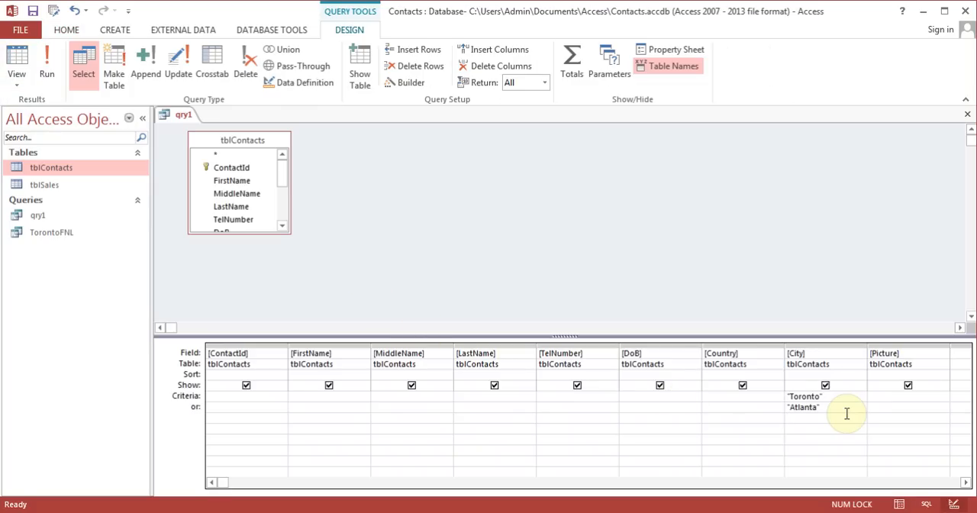
click(967, 116)
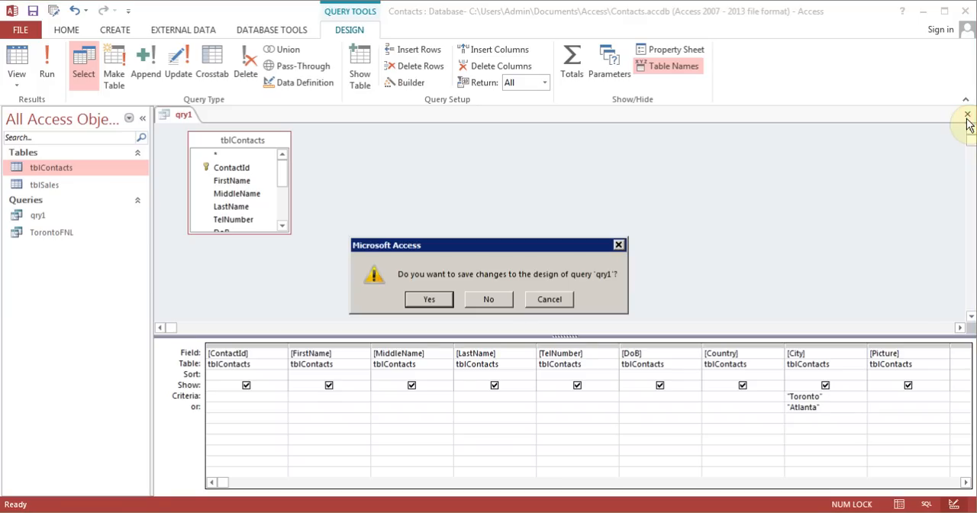
click(429, 299)
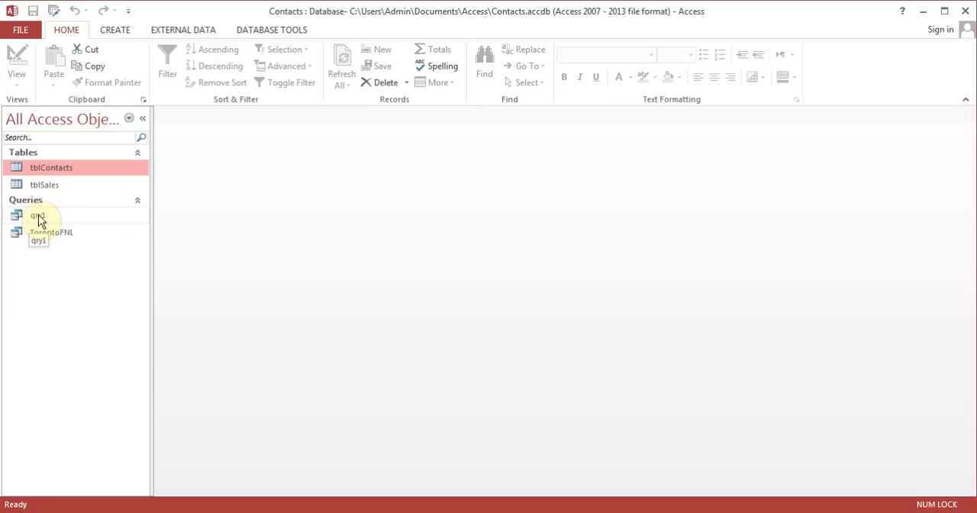
double_click(38, 217)
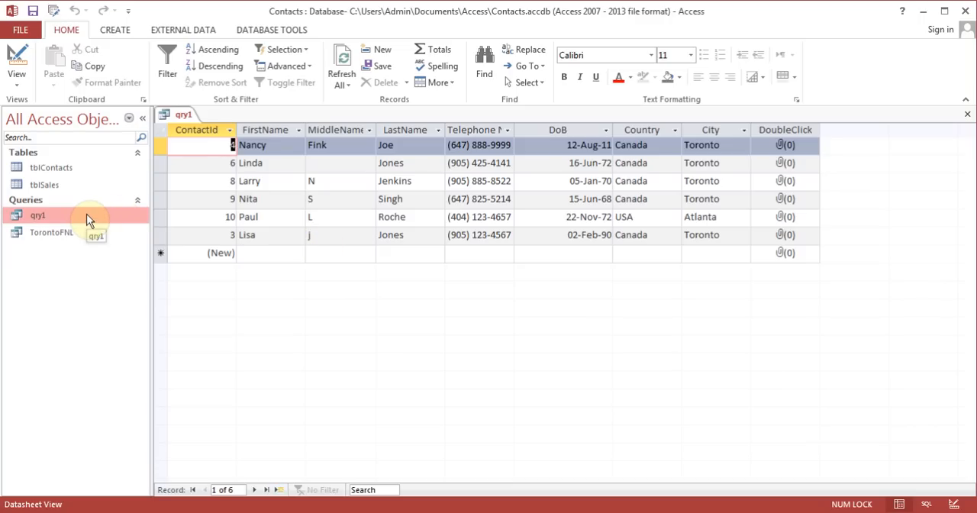
In qry1's design, replace the City criteria with 905* as the TelNumber field's criteria and run the query
click(20, 55)
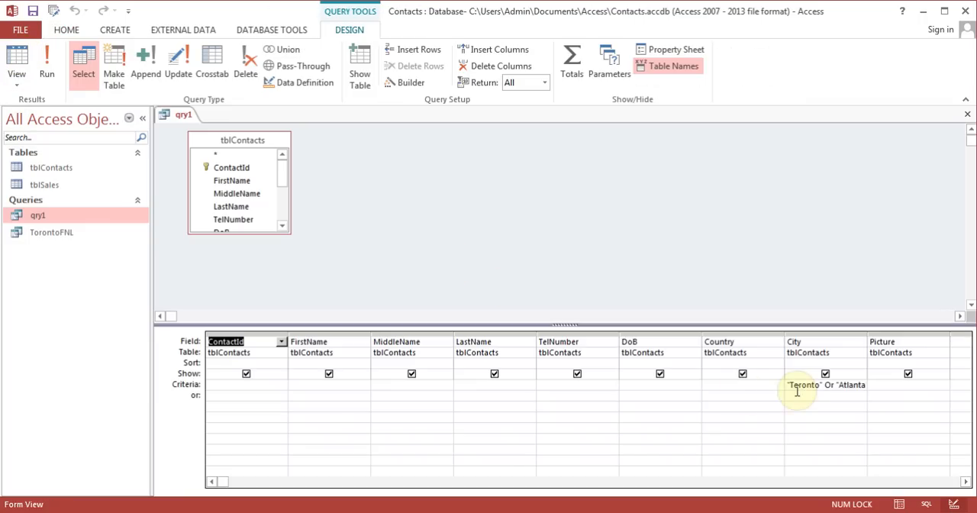
drag(790, 384, 903, 377)
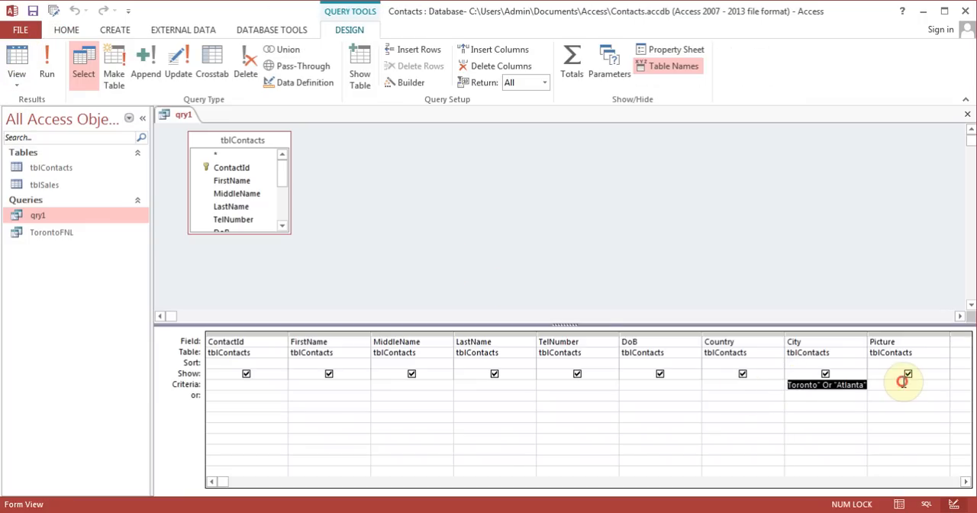
key(Delete)
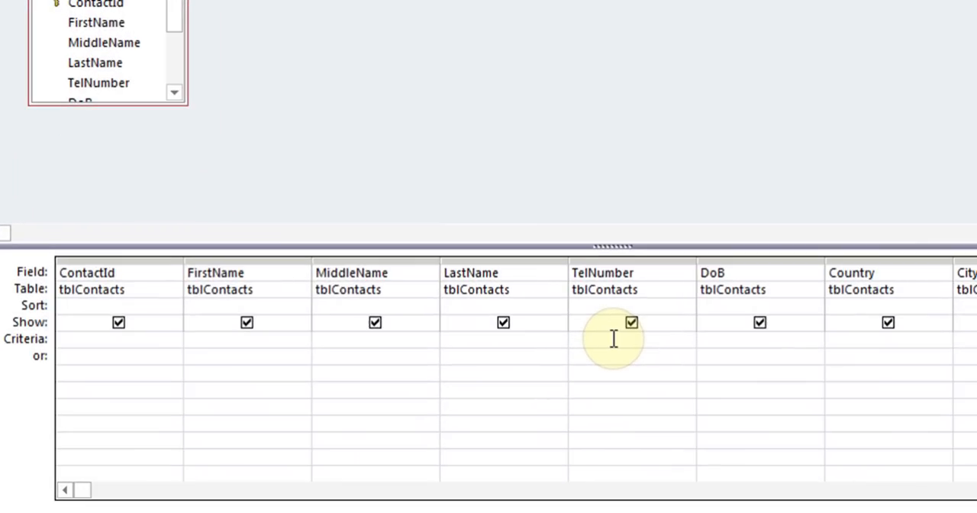
click(613, 339)
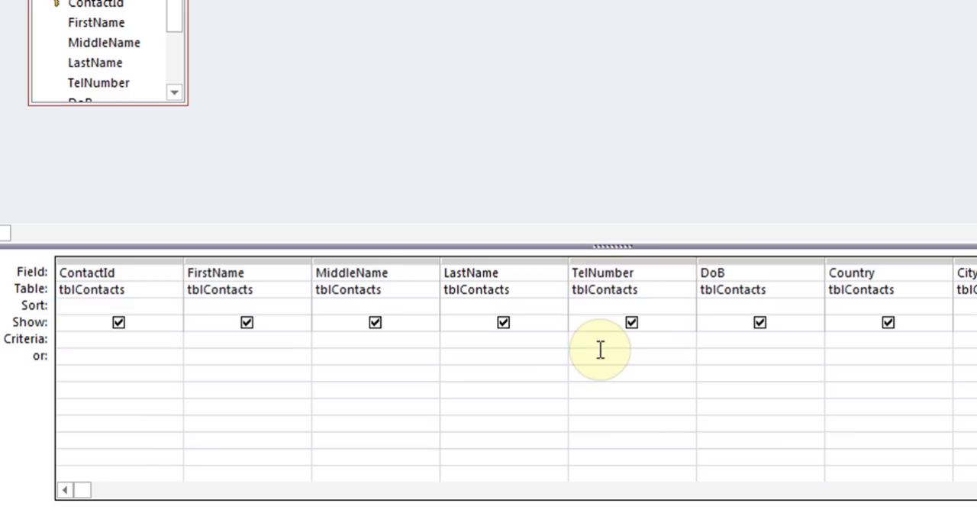
text(905*)
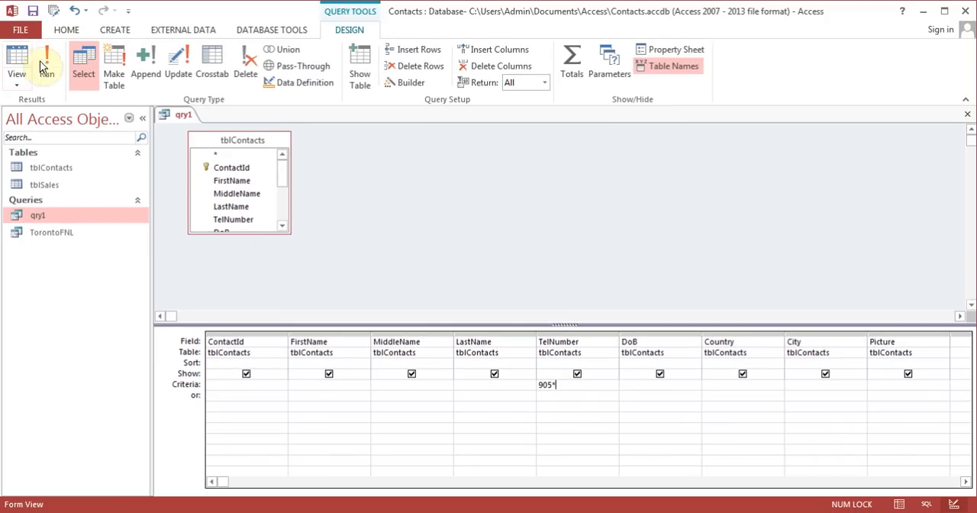
click(48, 69)
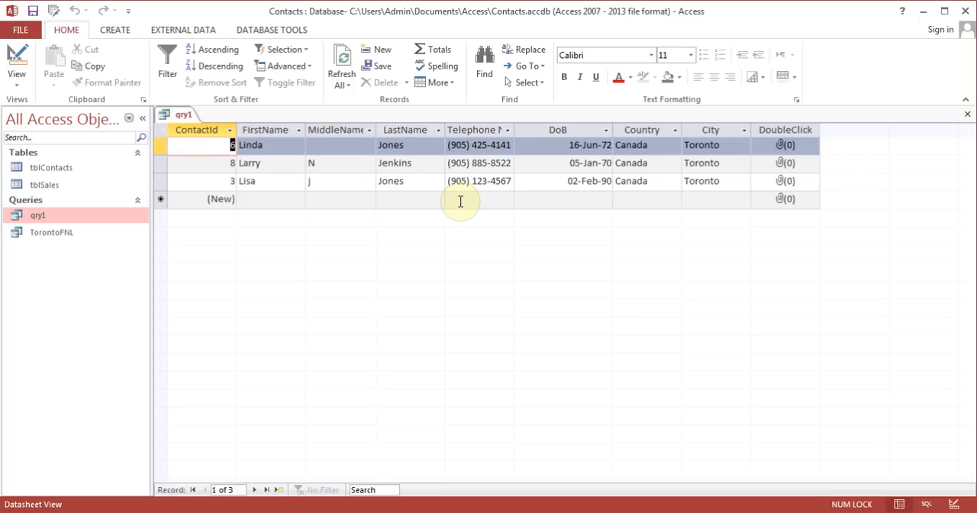
Try to replace the TelNumber criteria with L* as the FirstName field's criteria and run the query
click(14, 55)
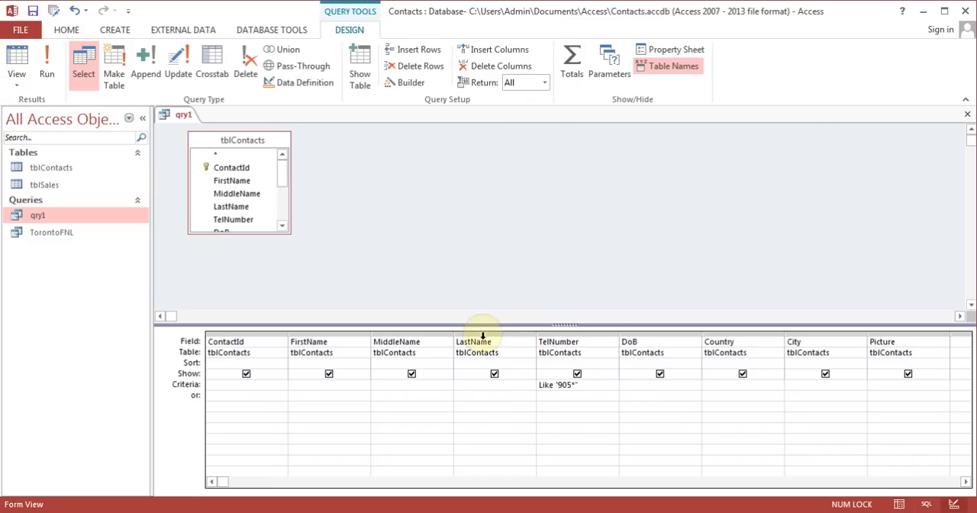
click(606, 386)
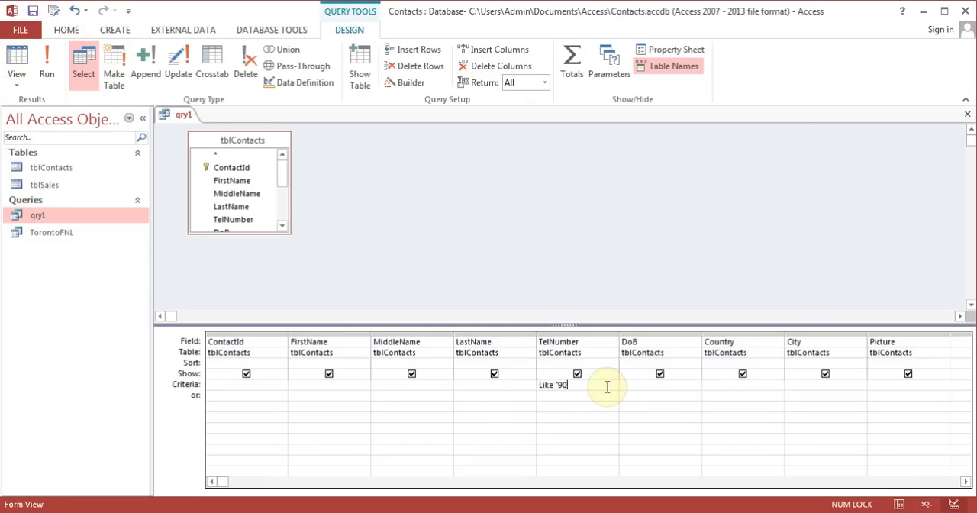
key(BackSpace)
key(BackSpace)
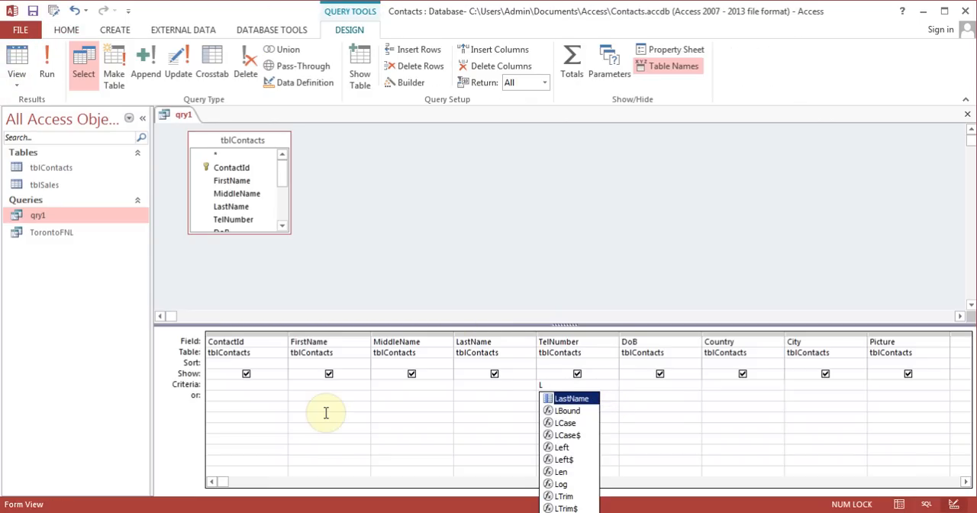
click(313, 385)
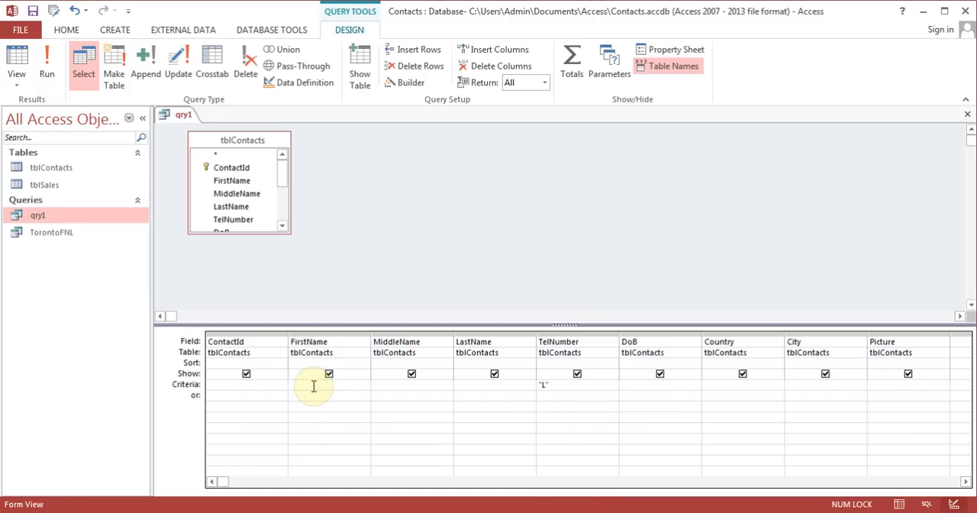
text(L*)
click(51, 69)
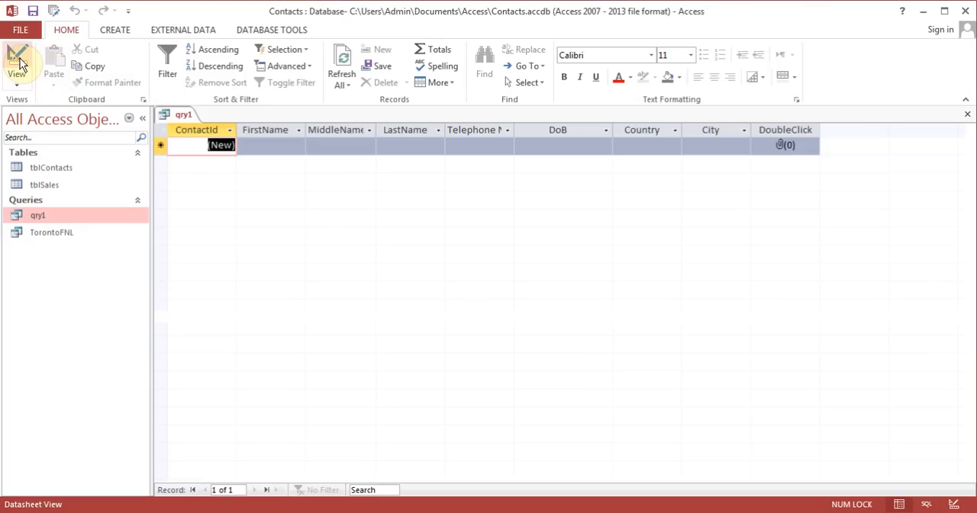
Clear the criteria of both the FirstName and TelNumber fields in qry1's design
click(19, 65)
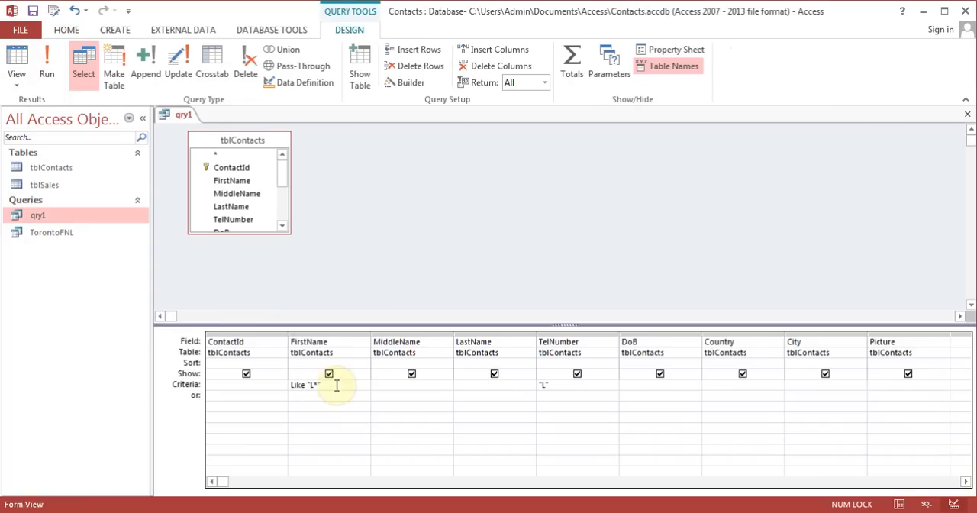
click(336, 385)
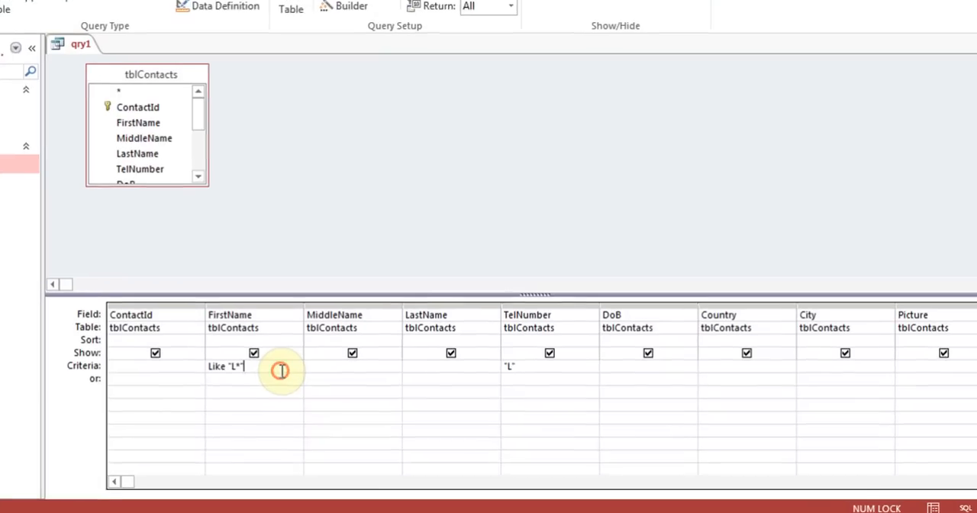
key(BackSpace)
key(BackSpace)
key(BackSpace)
key(BackSpace)
key(BackSpace)
key(BackSpace)
key(BackSpace)
key(BackSpace)
key(BackSpace)
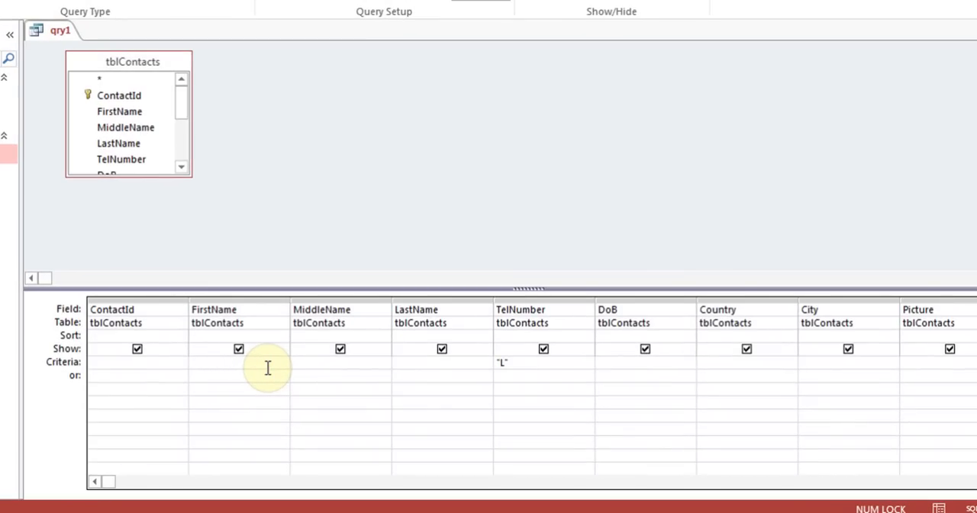
click(523, 366)
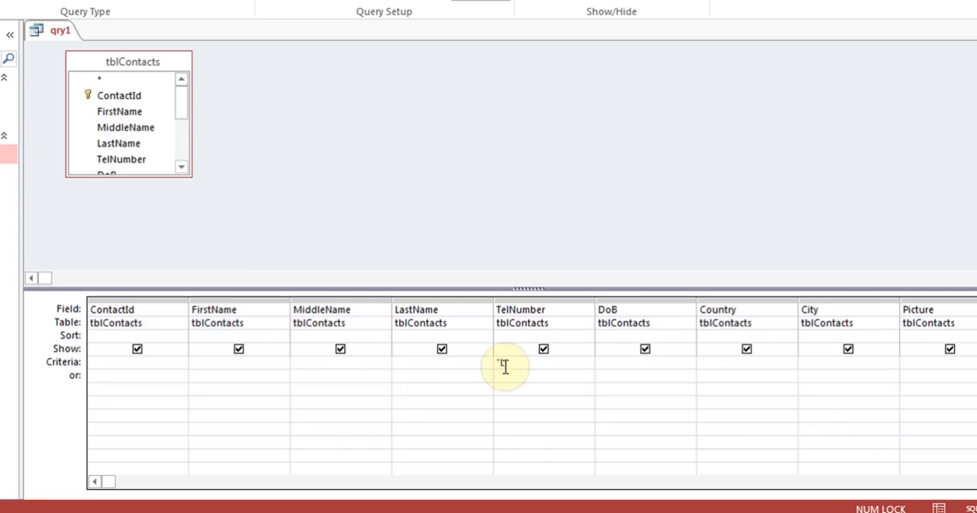
key(BackSpace)
key(BackSpace)
Set the FirstName field's criteria to L* and run the query
click(241, 362)
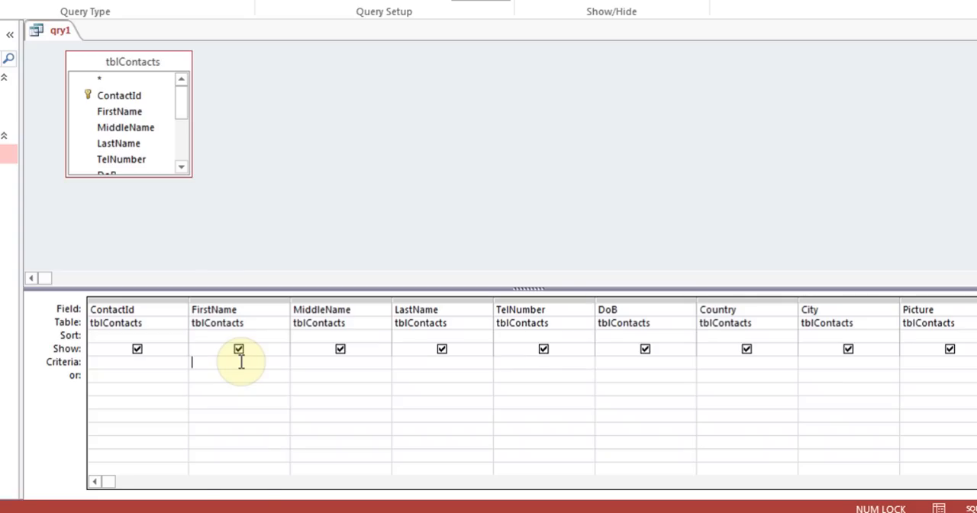
text(L*)
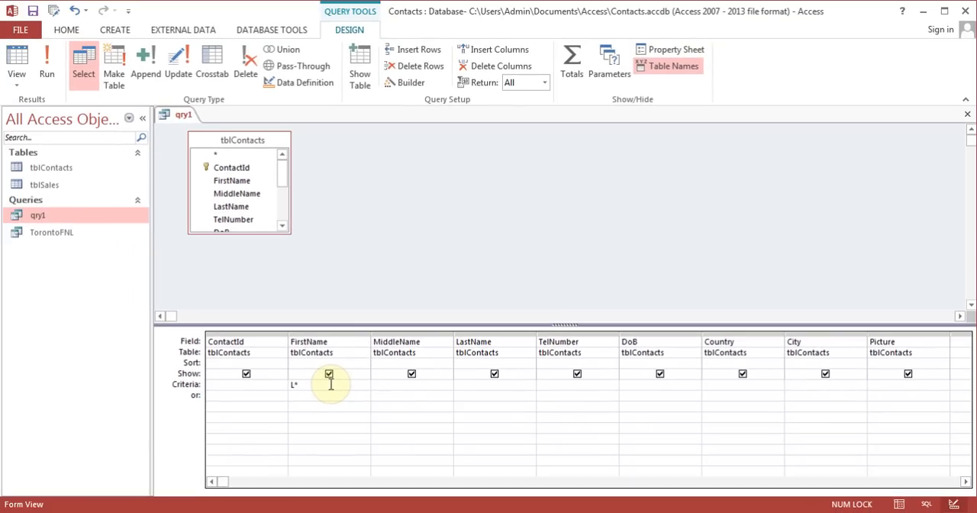
click(45, 66)
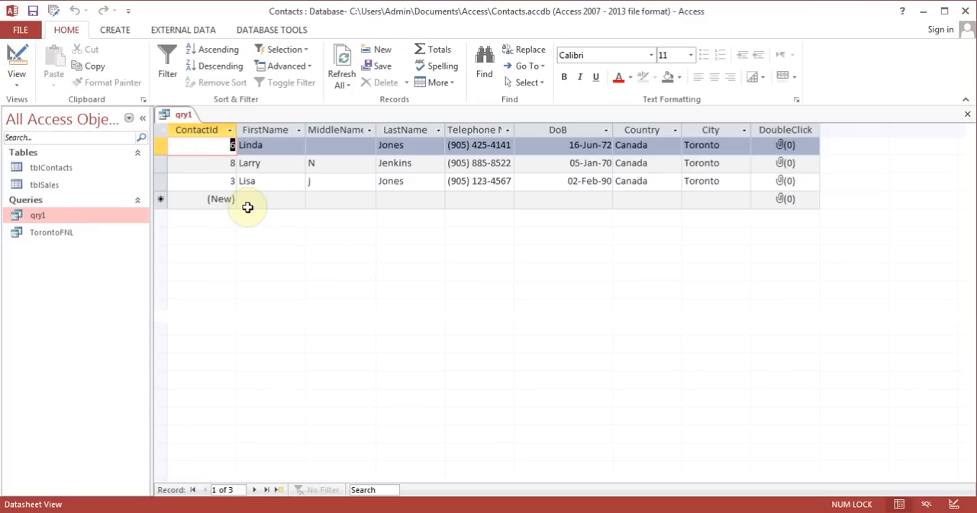
In qry1's design, remove the FirstName criteria and enter the parameter prompt [Type a Country] as the Country field's criteria
click(16, 61)
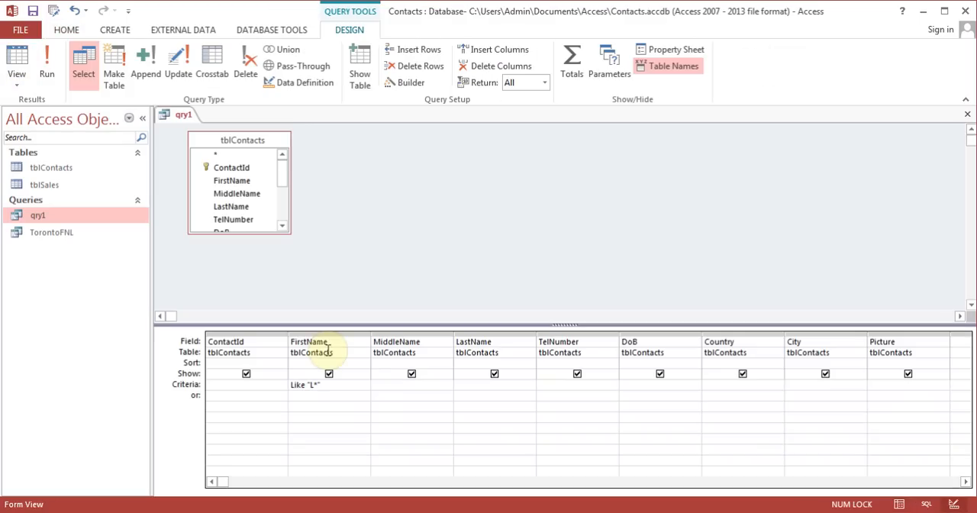
click(357, 388)
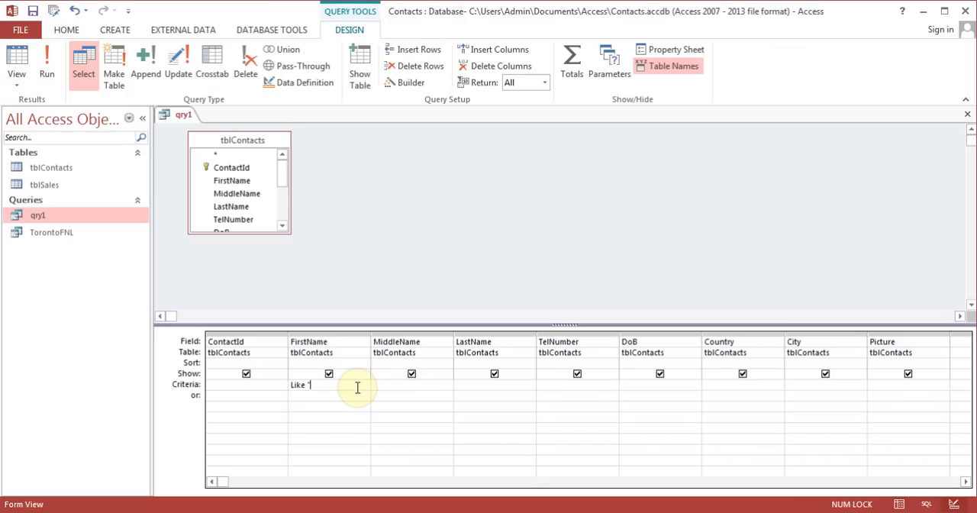
key(BackSpace)
key(BackSpace)
click(727, 387)
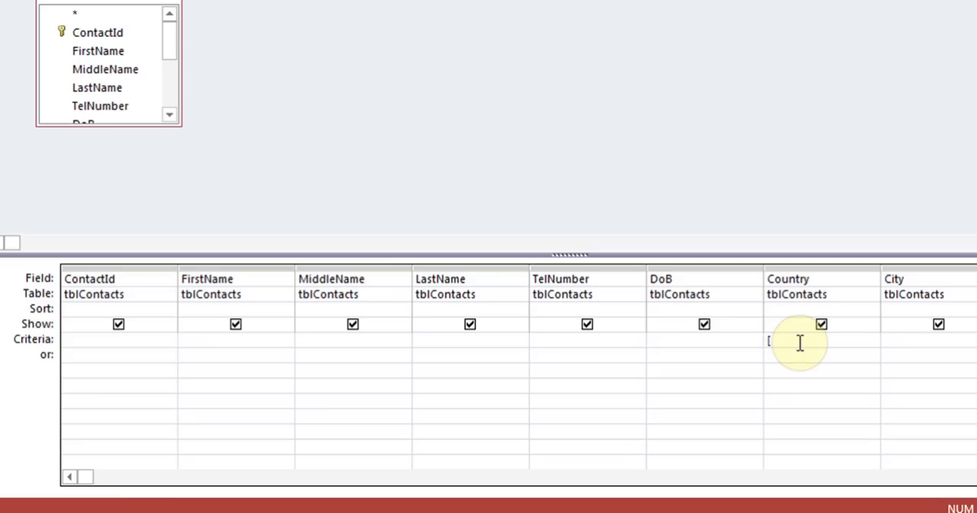
text([Which)
key(BackSpace)
key(BackSpace)
key(BackSpace)
key(BackSpace)
key(BackSpace)
key(BackSpace)
text([Type a Country)
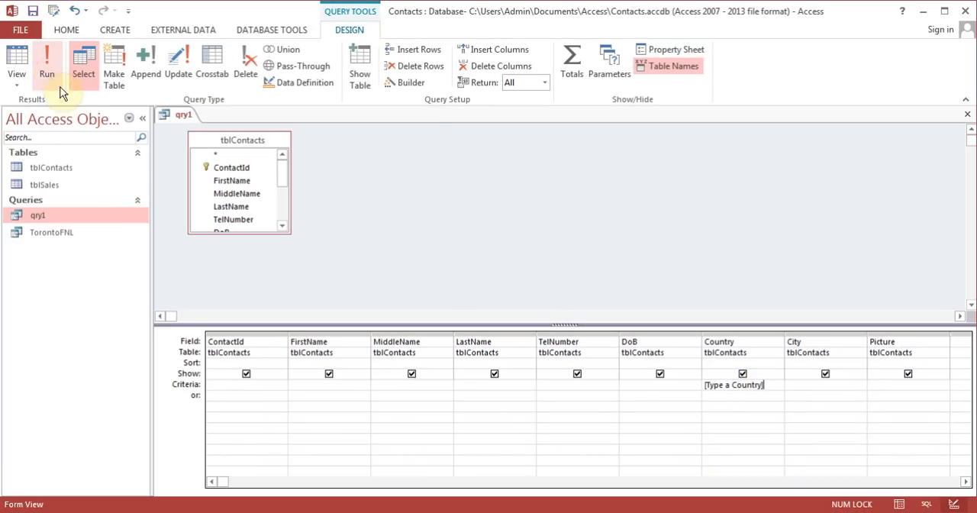
Run qry1 and supply USA as the country parameter value
click(48, 73)
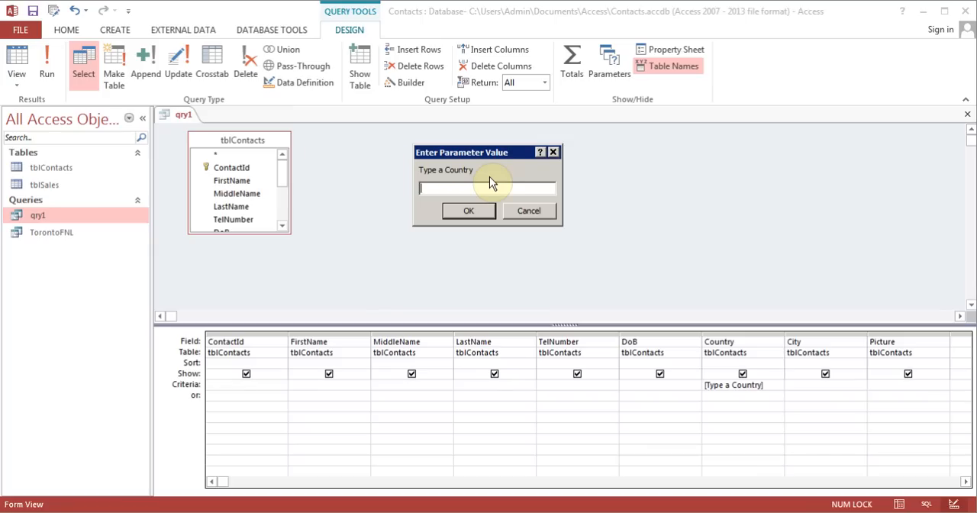
text(USA)
click(472, 213)
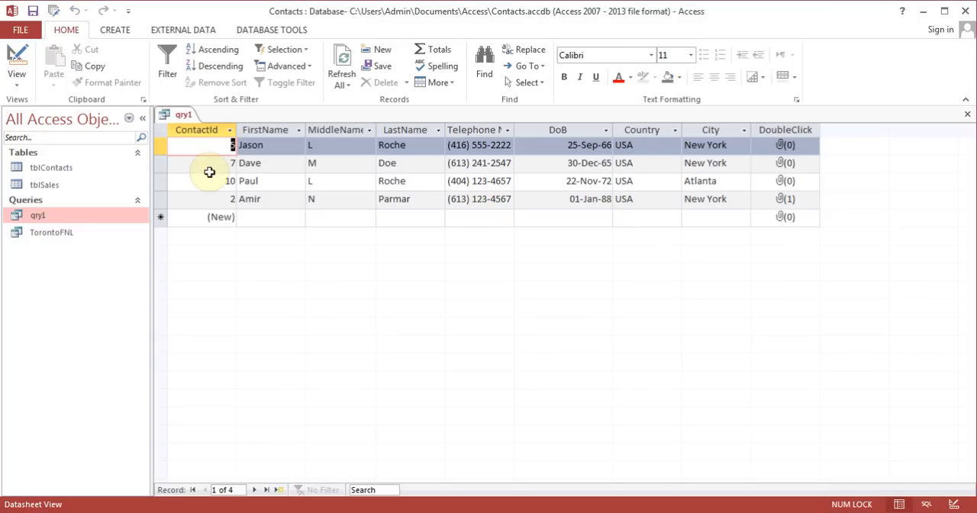
Return to qry1's design and run the query again with Canada as the country parameter value
click(15, 60)
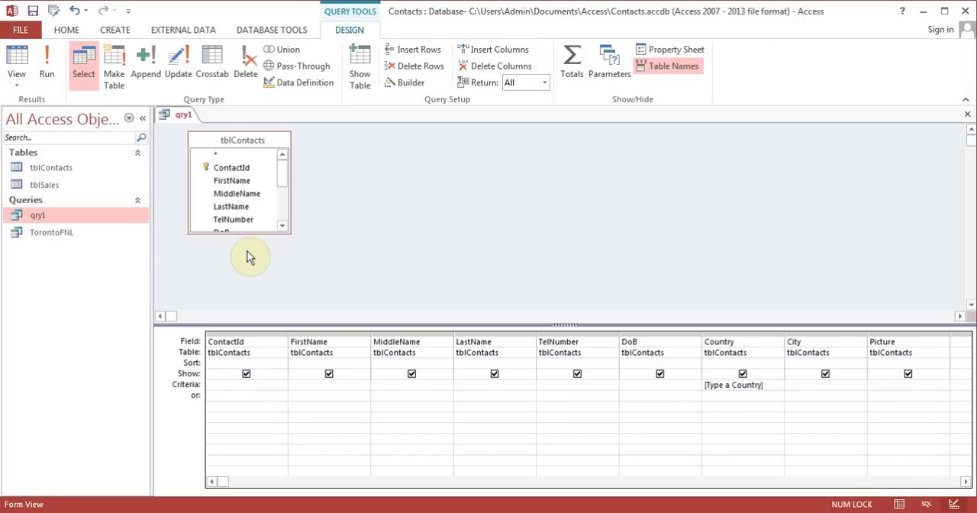
click(45, 78)
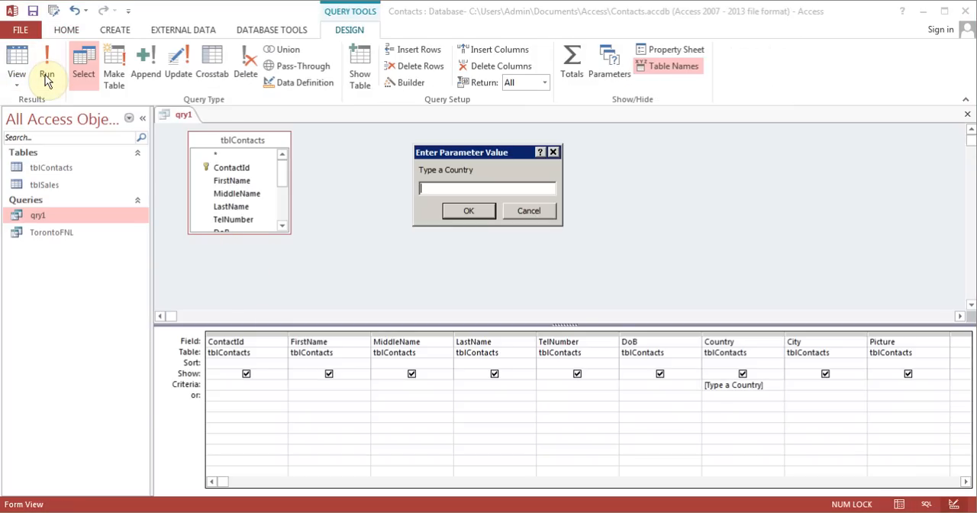
text(Canada)
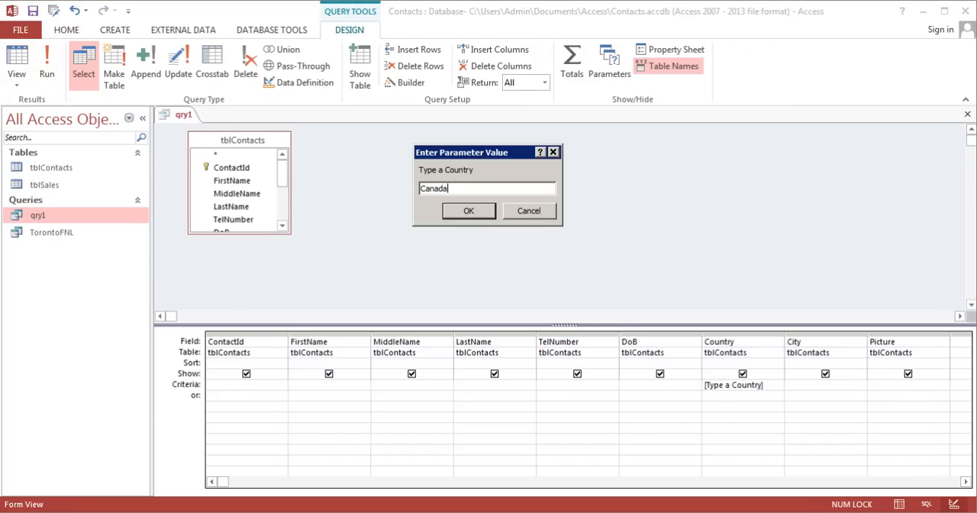
key(Return)
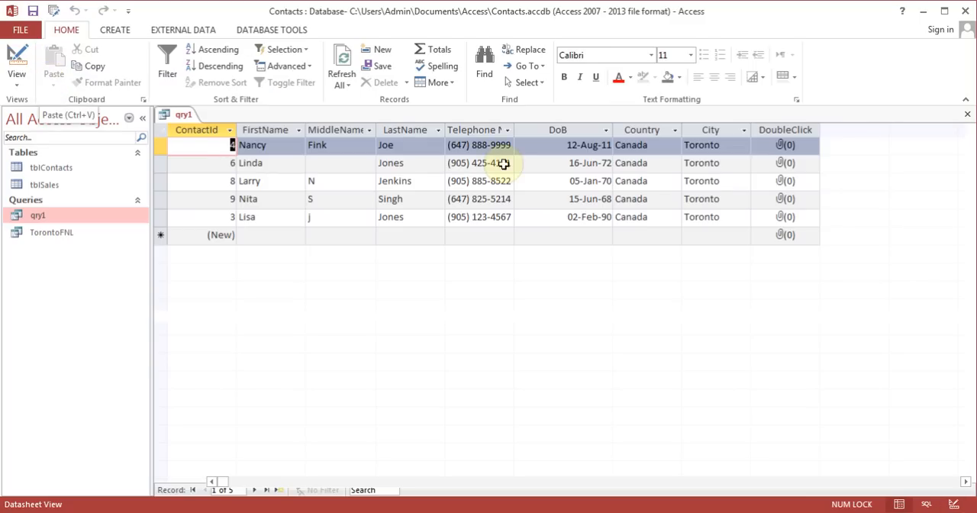
Close qry1 with its design changes saved, and rename the query to qryByCountry
click(967, 114)
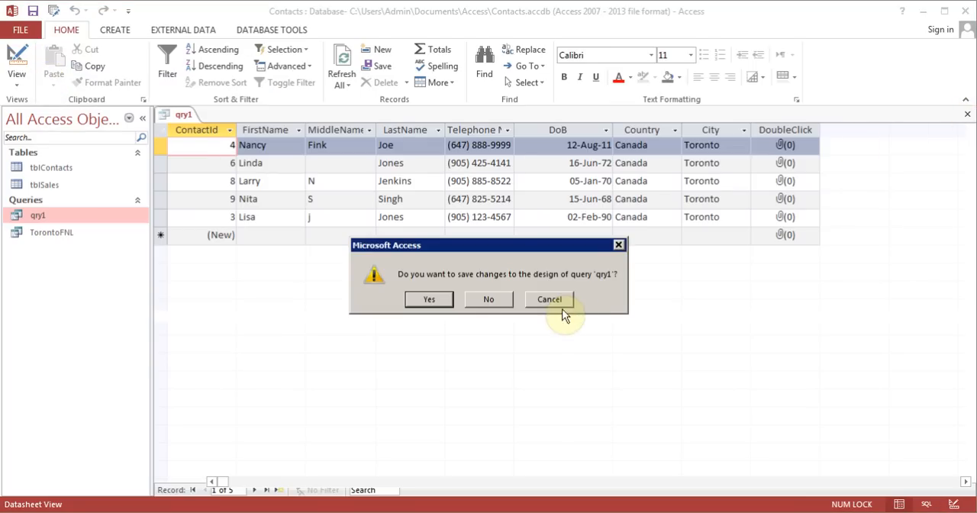
click(432, 300)
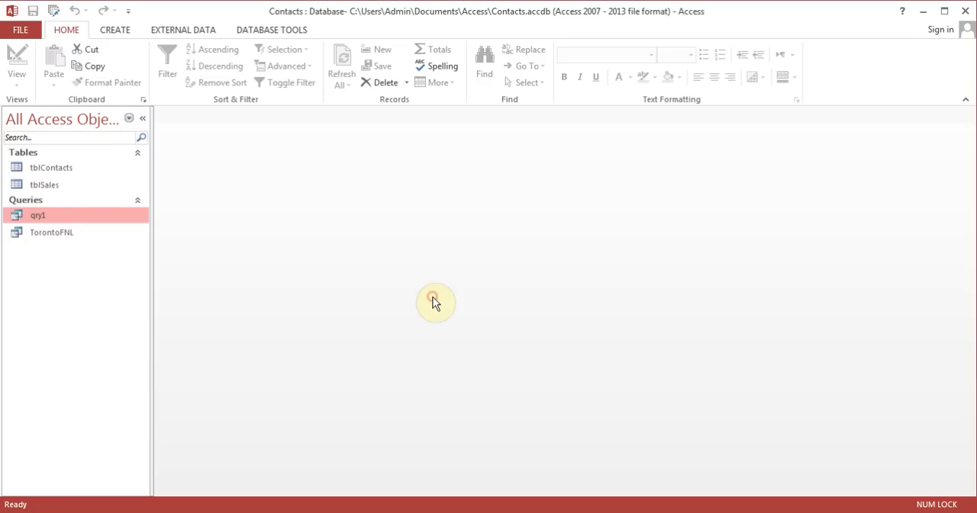
right_click(55, 214)
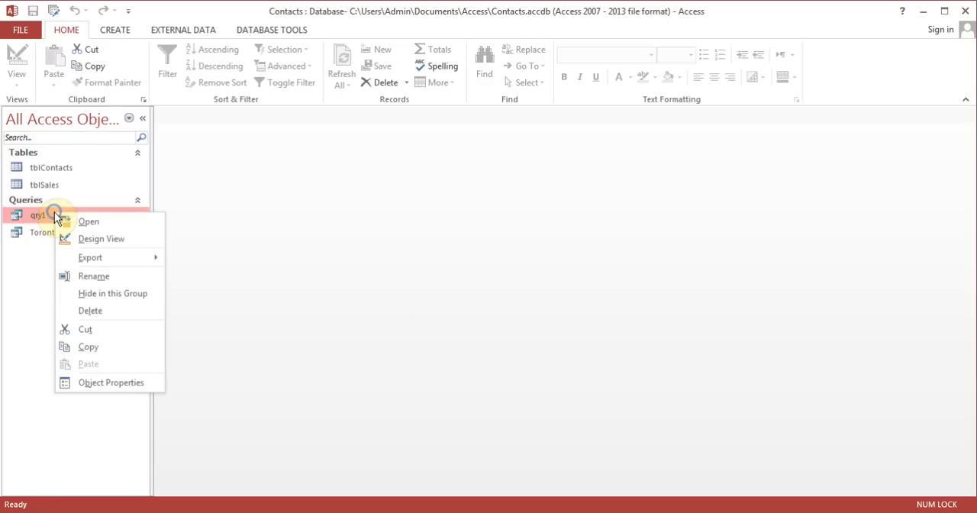
click(107, 276)
text(qry)
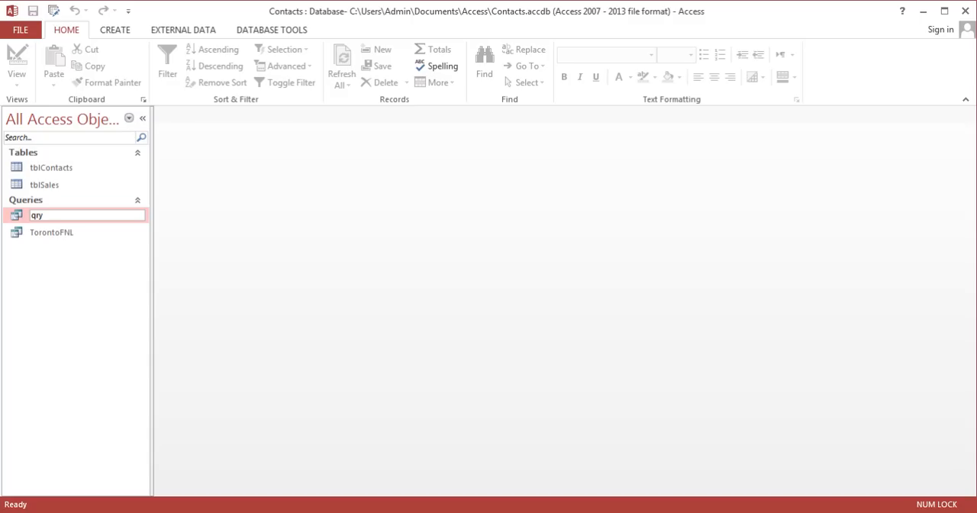
text(ByCountry)
click(110, 276)
Open qryByCountry with USA as the country parameter value, and close its results
double_click(65, 216)
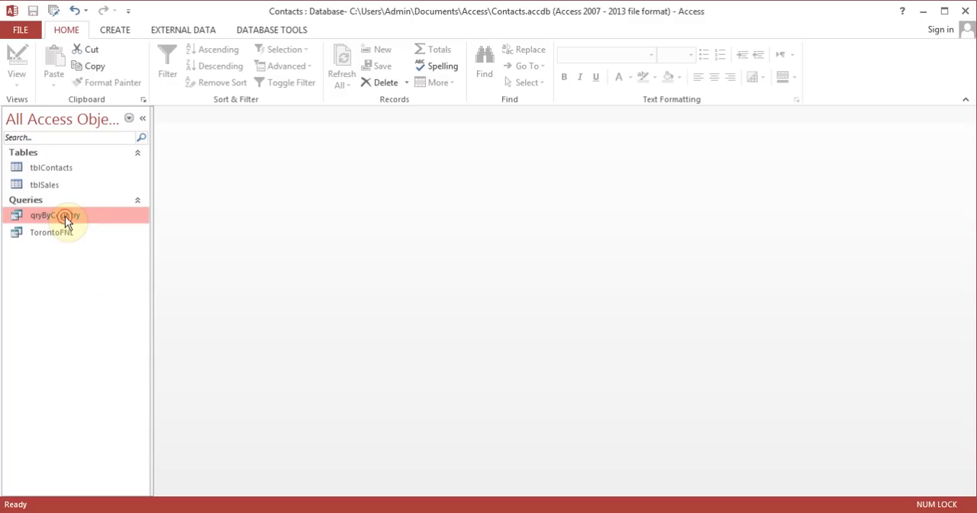
text(USA)
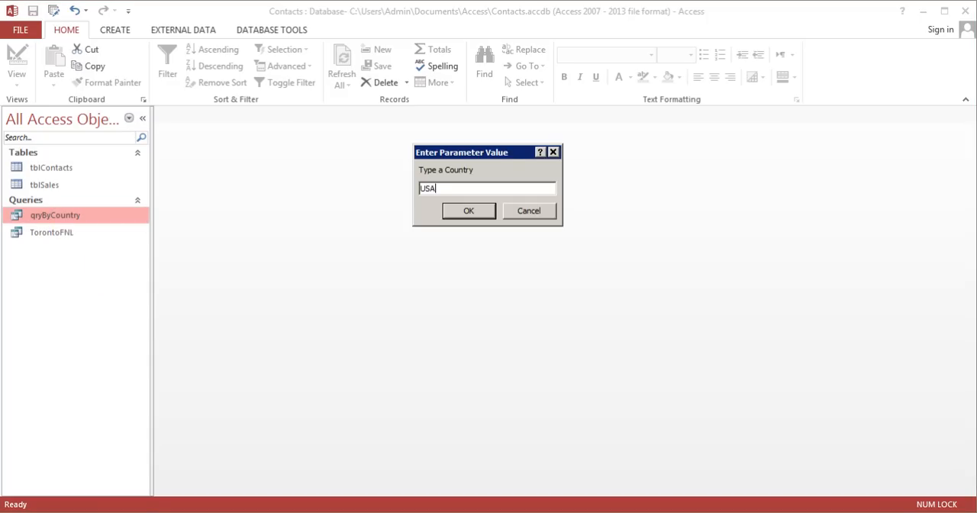
key(Return)
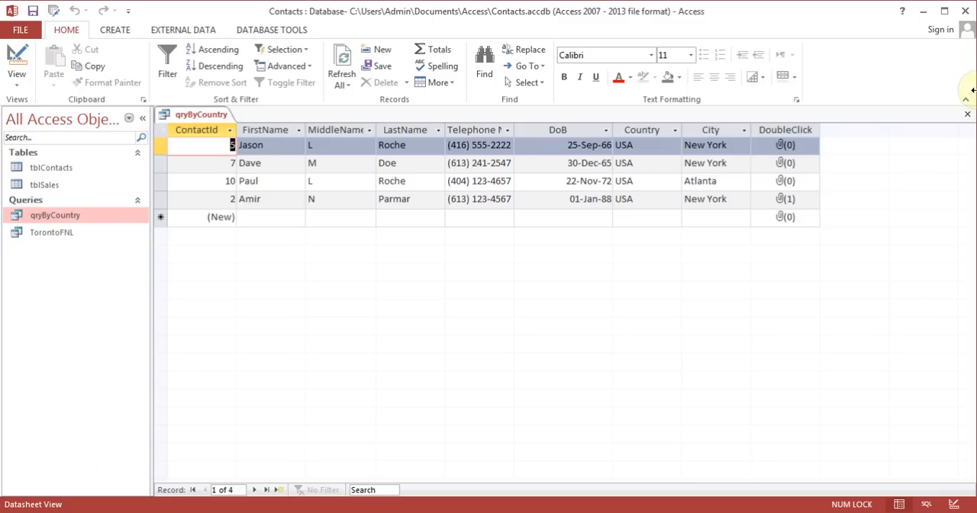
click(967, 114)
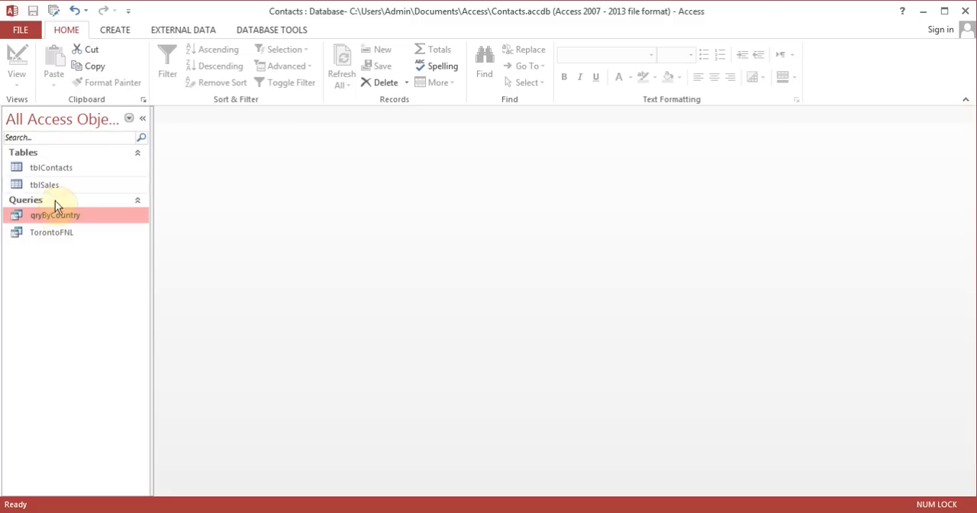
In qryByCountry's design, sort the FirstName field Ascending and hide the Picture field from the results
right_click(61, 222)
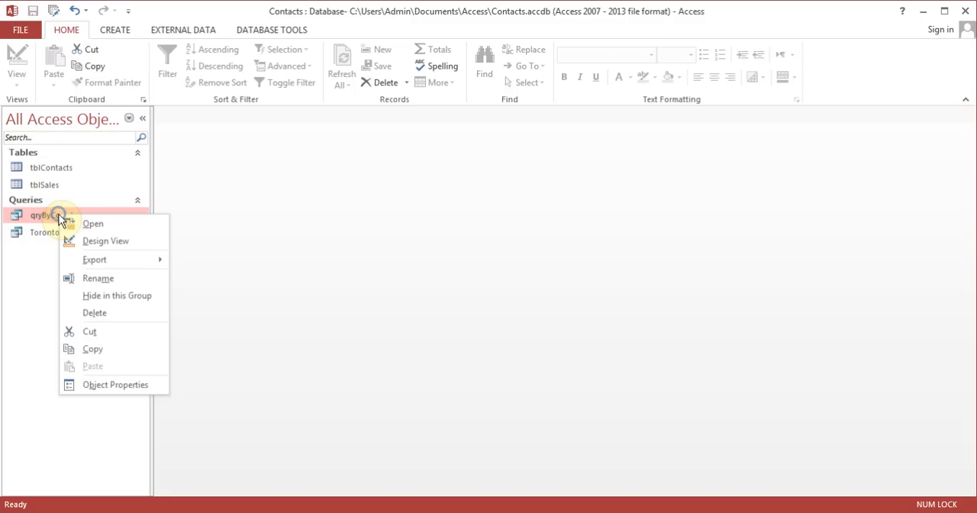
click(113, 242)
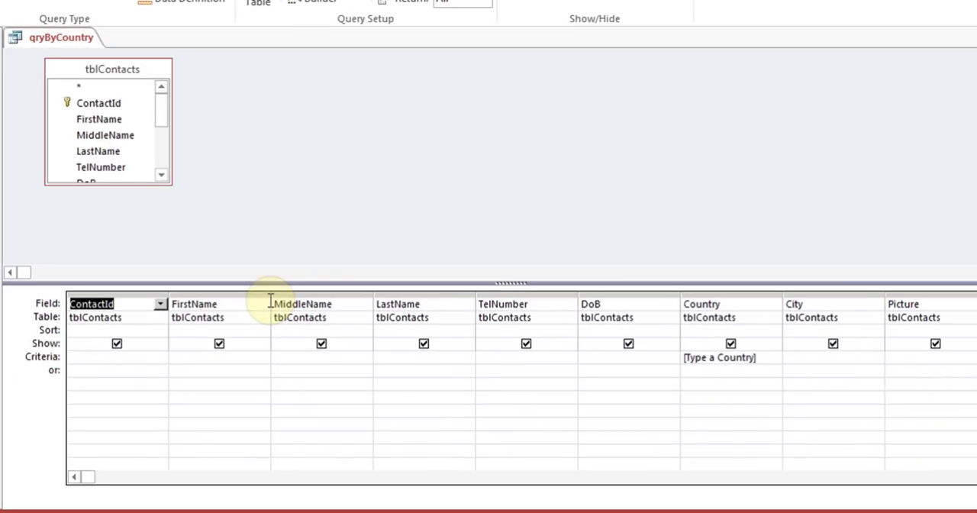
click(201, 328)
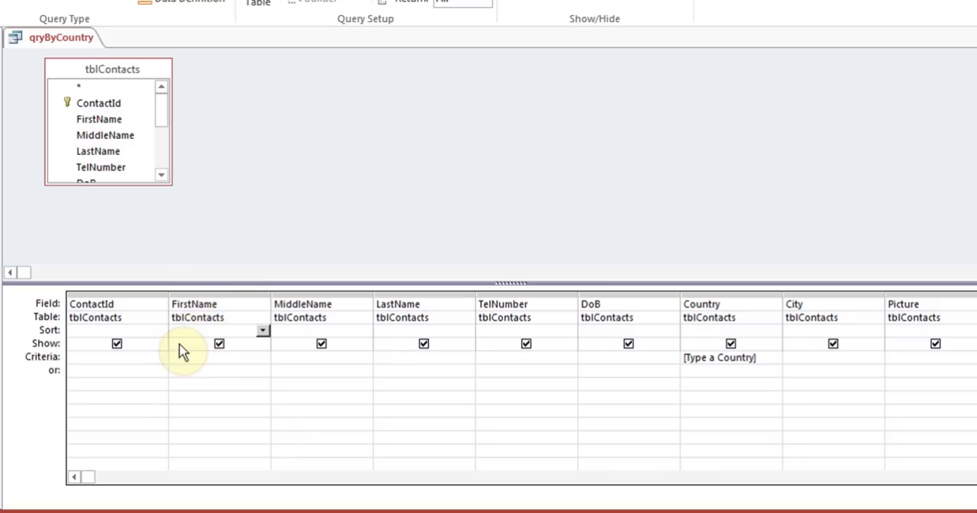
click(263, 329)
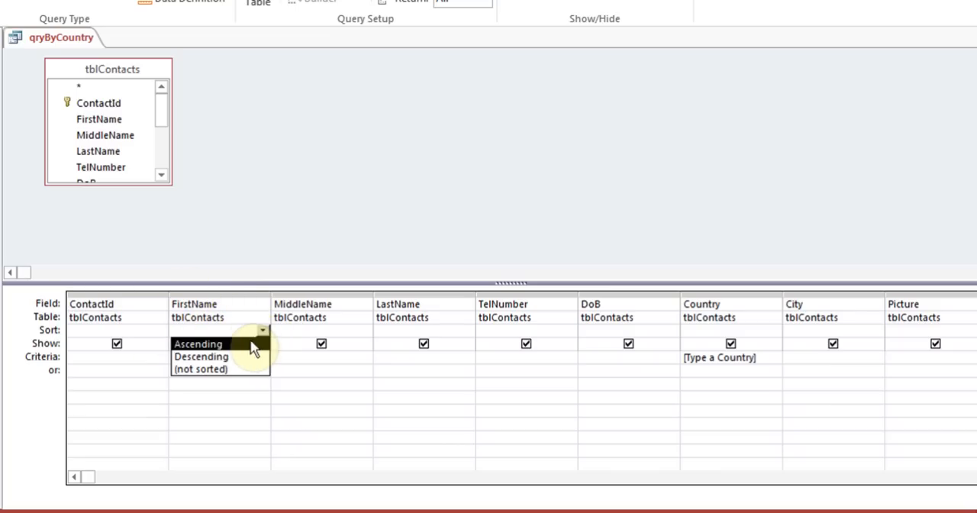
click(252, 344)
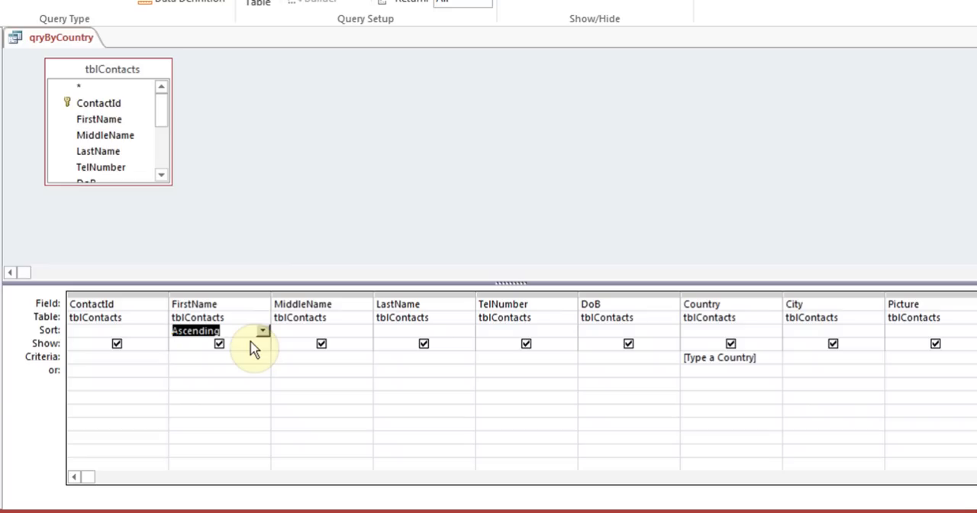
click(935, 345)
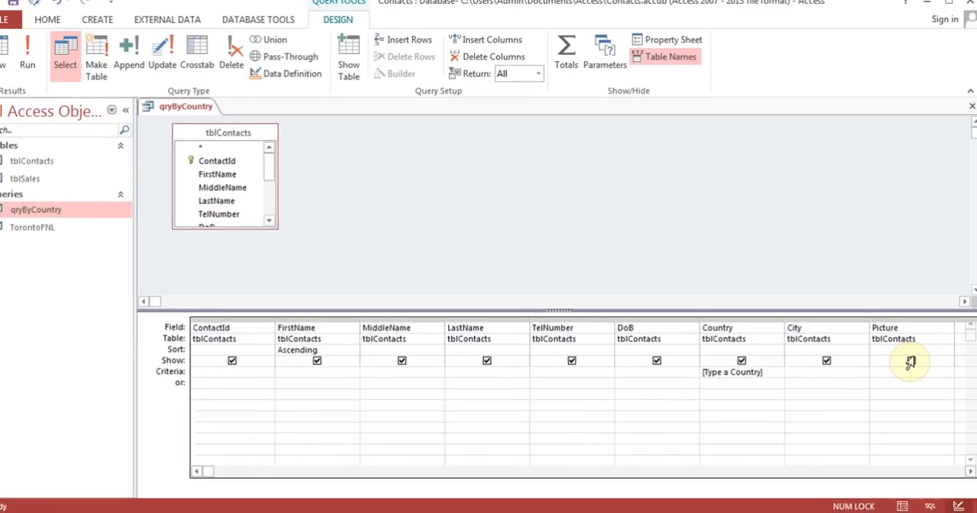
Run qryByCountry with USA as the country parameter value, and save and close the query
click(47, 65)
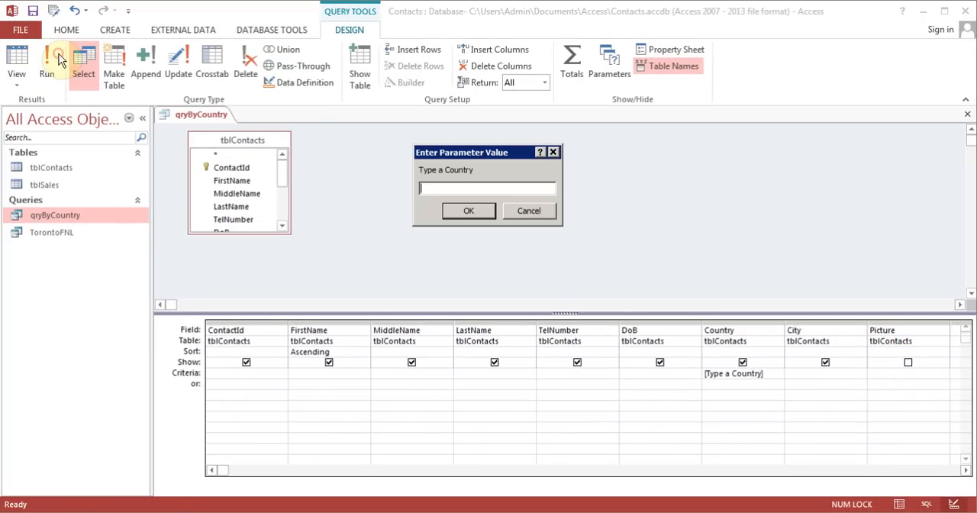
text(USA)
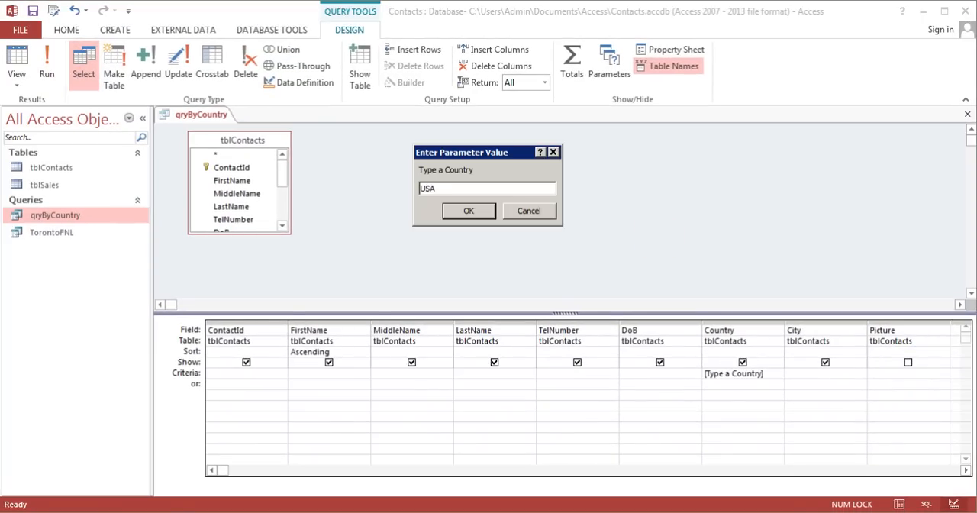
click(450, 213)
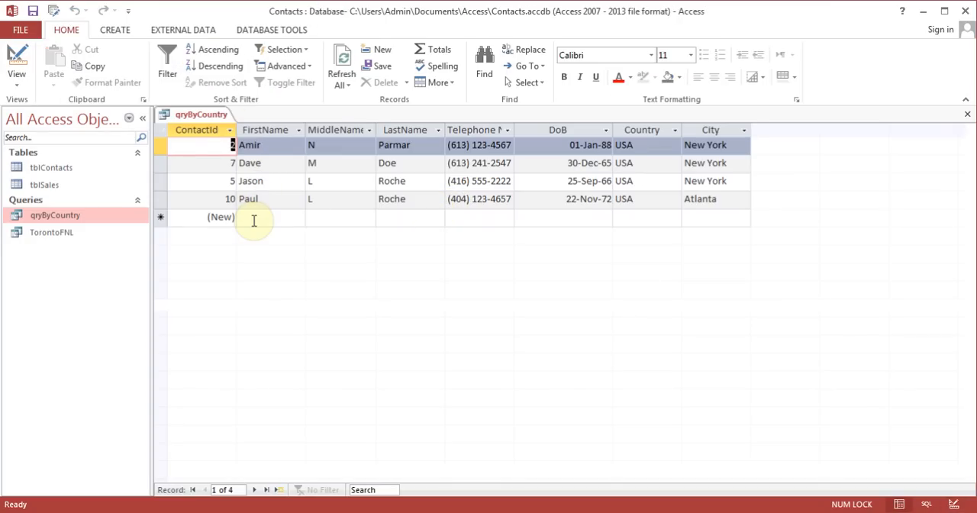
click(33, 14)
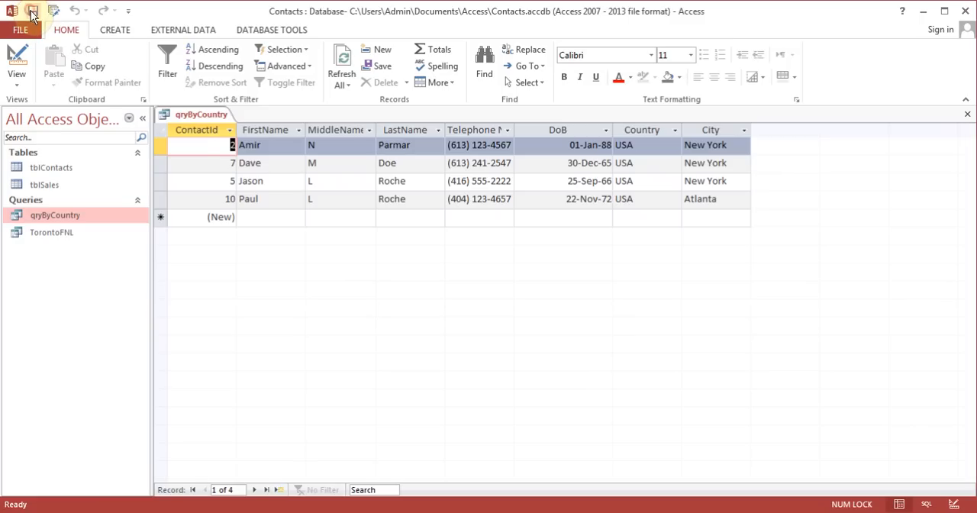
click(968, 116)
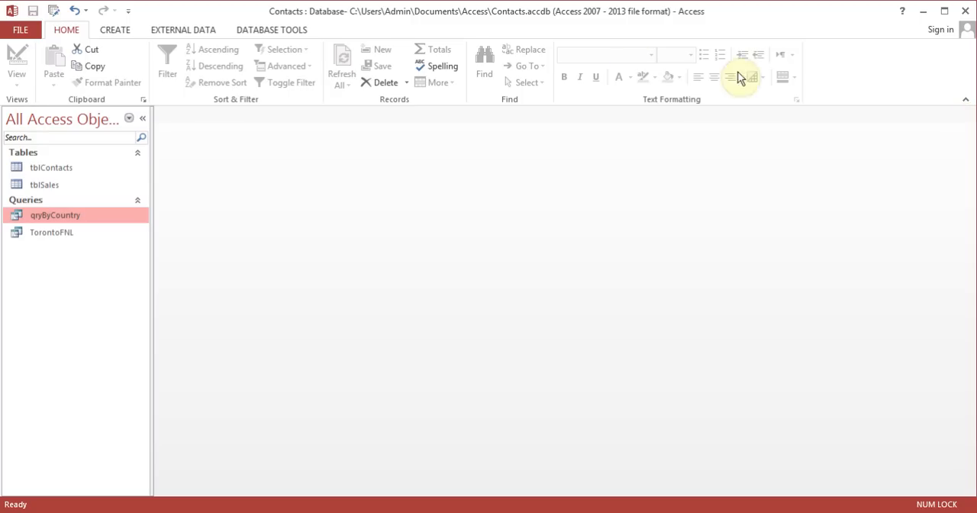
Look over the tblContacts table's datasheet, and create a form from that table and switch it to Form View
double_click(60, 174)
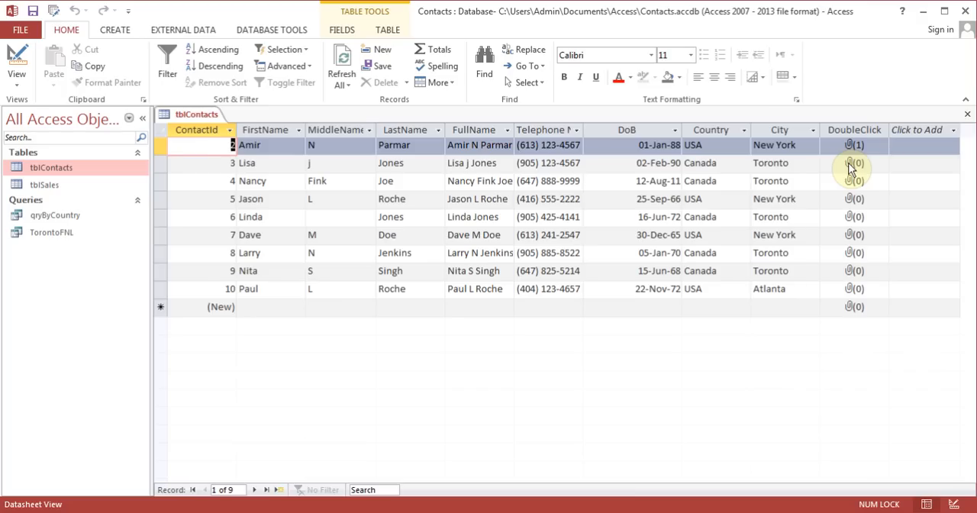
click(967, 119)
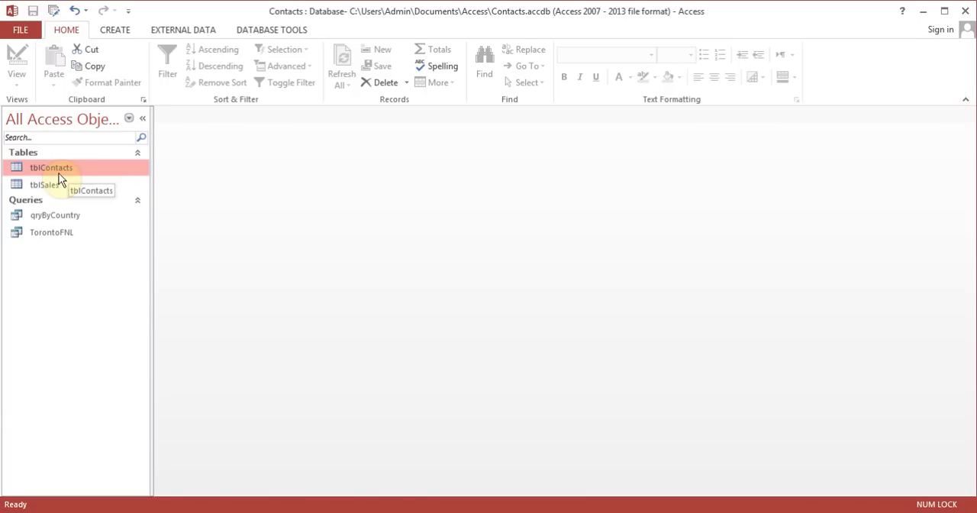
click(120, 31)
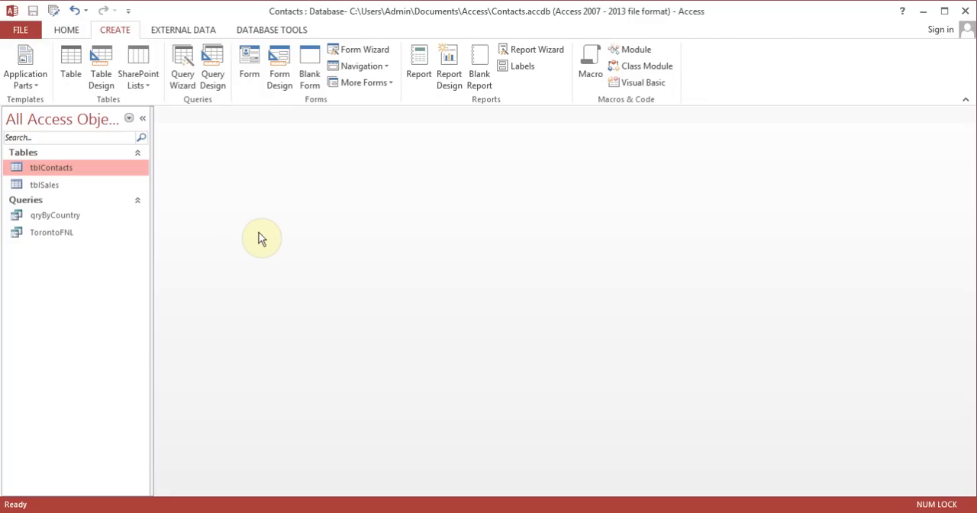
click(251, 63)
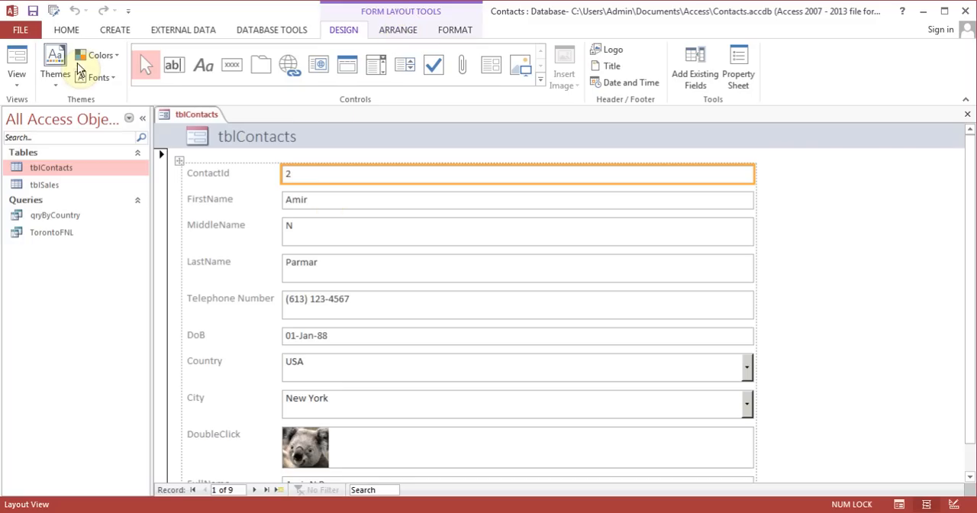
click(19, 61)
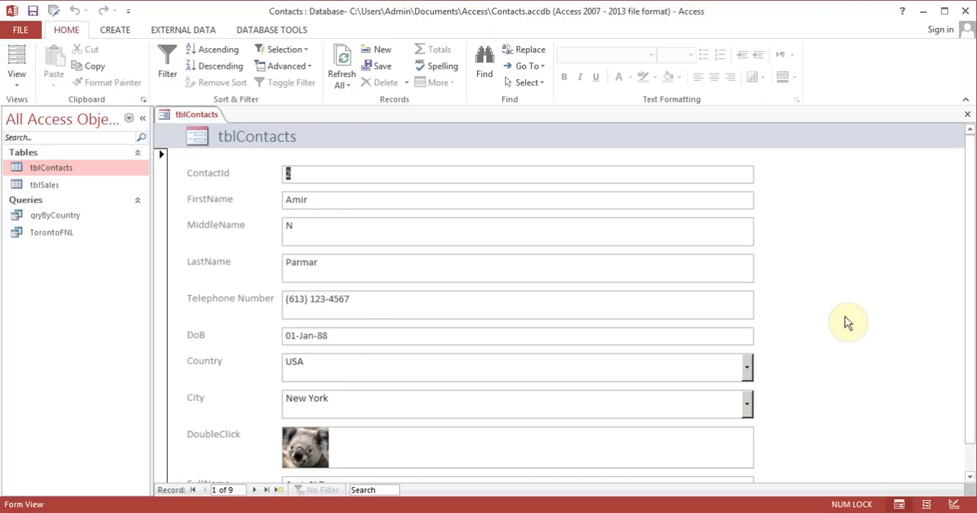
Browse the first four records in the tblContacts form, and close the form without saving it
drag(971, 245, 950, 304)
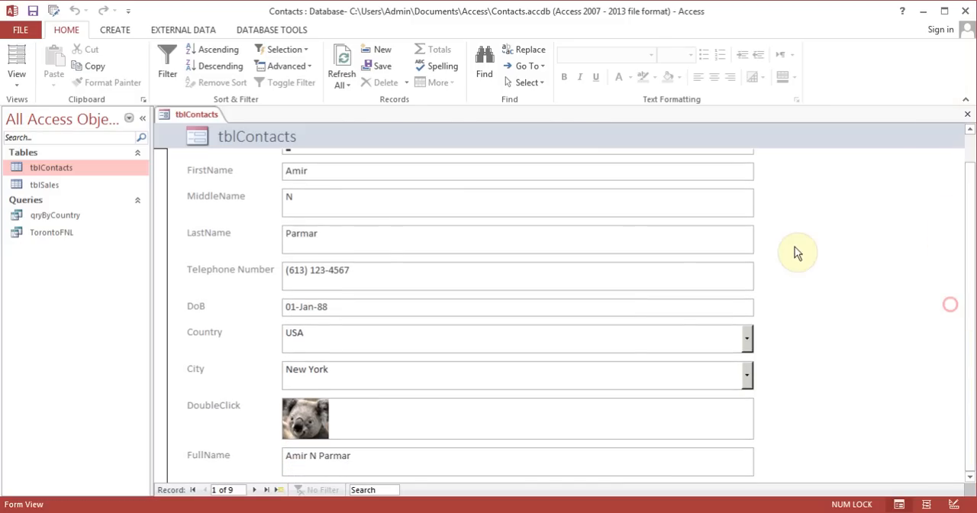
click(254, 490)
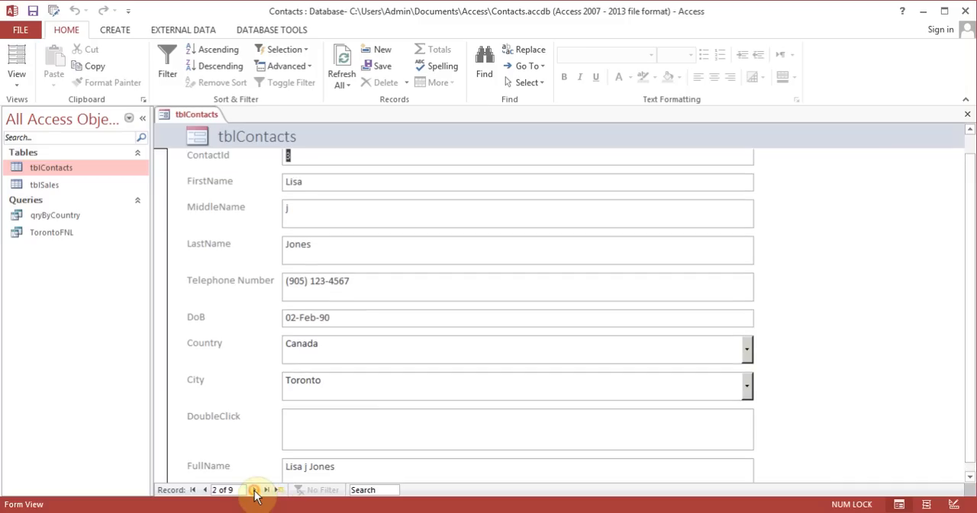
click(254, 489)
click(255, 490)
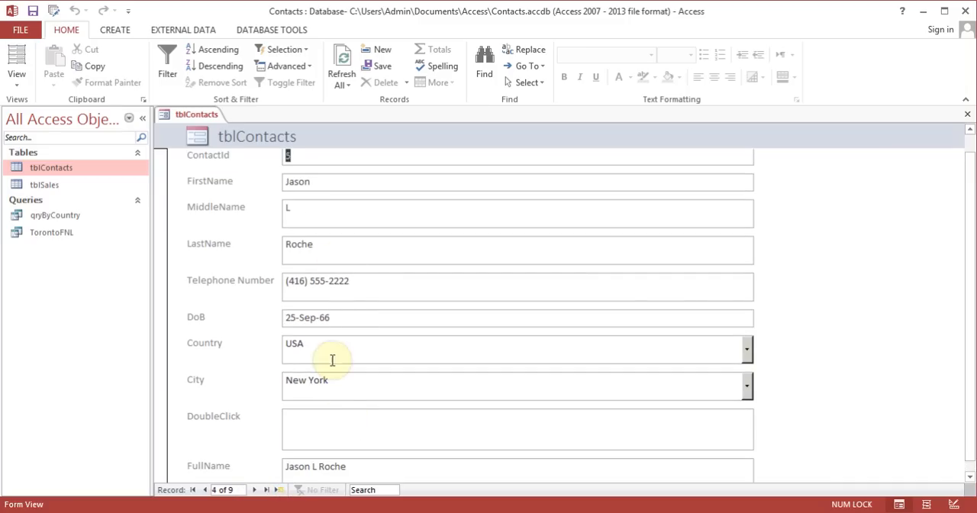
click(204, 489)
click(204, 489)
click(205, 490)
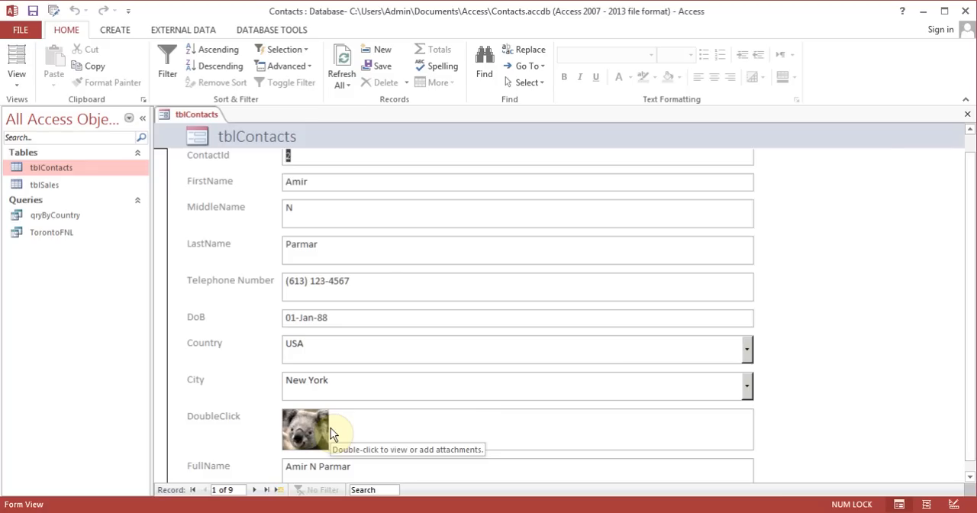
click(967, 114)
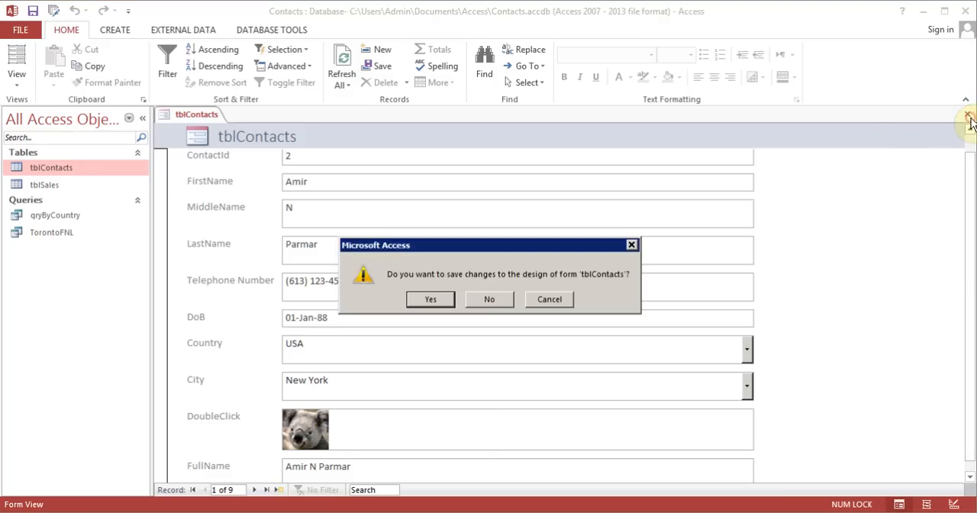
click(488, 302)
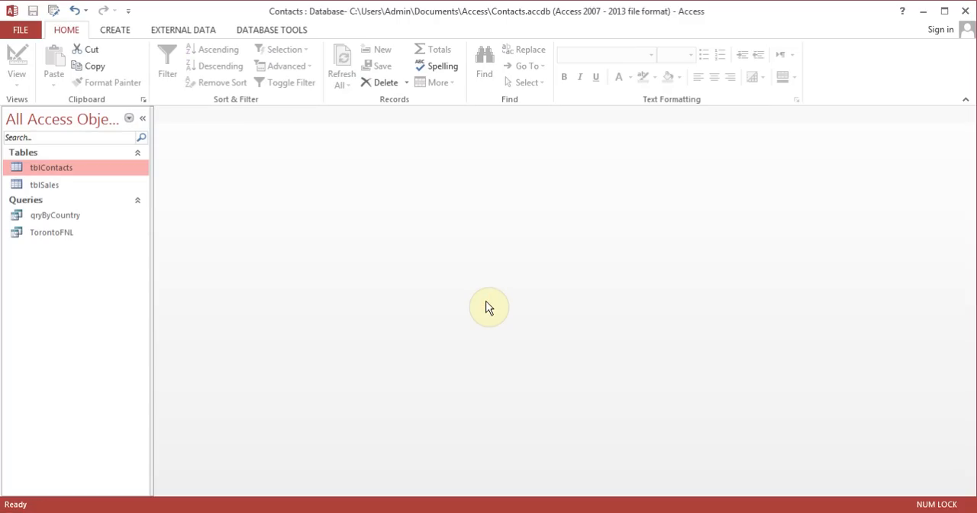
Start the Form Wizard on tblContacts and add all its fields, from ContactId through FullName, to the form
click(122, 34)
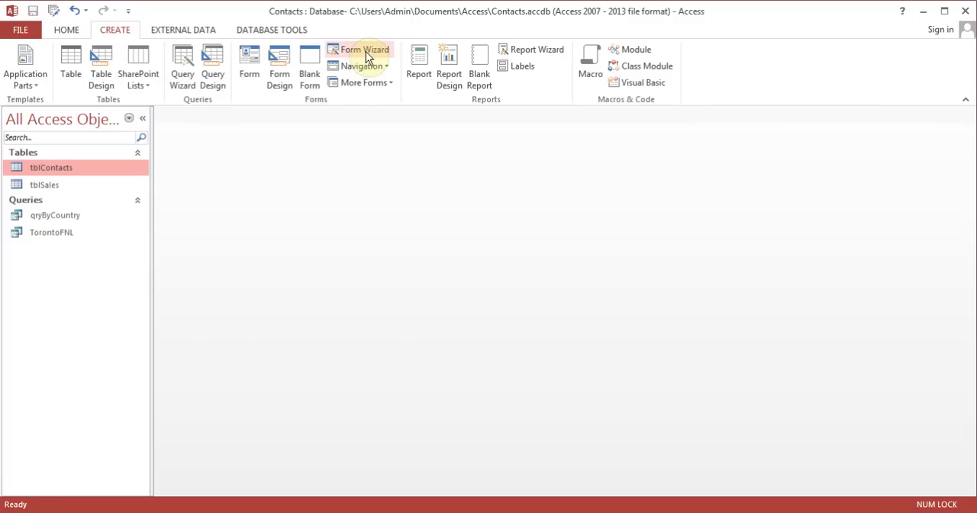
click(367, 52)
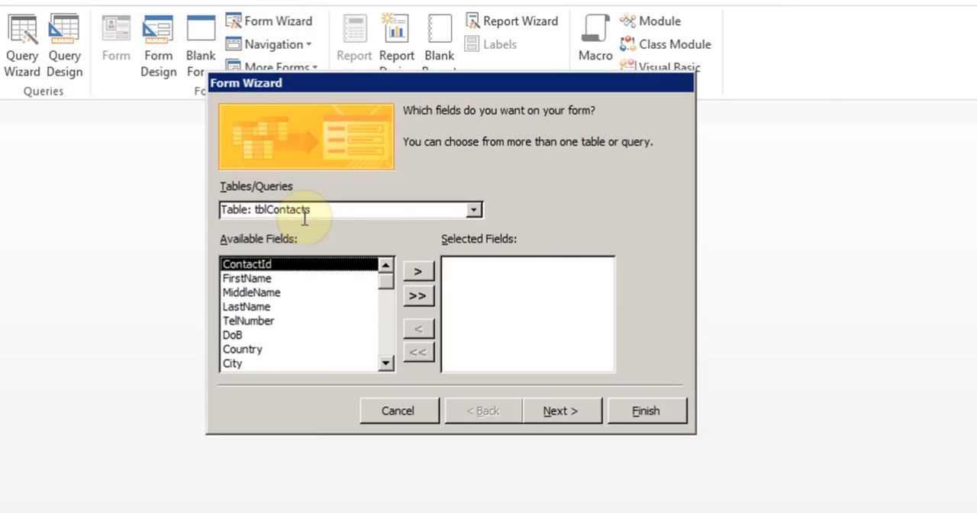
click(425, 267)
click(425, 267)
click(426, 267)
click(425, 268)
click(426, 268)
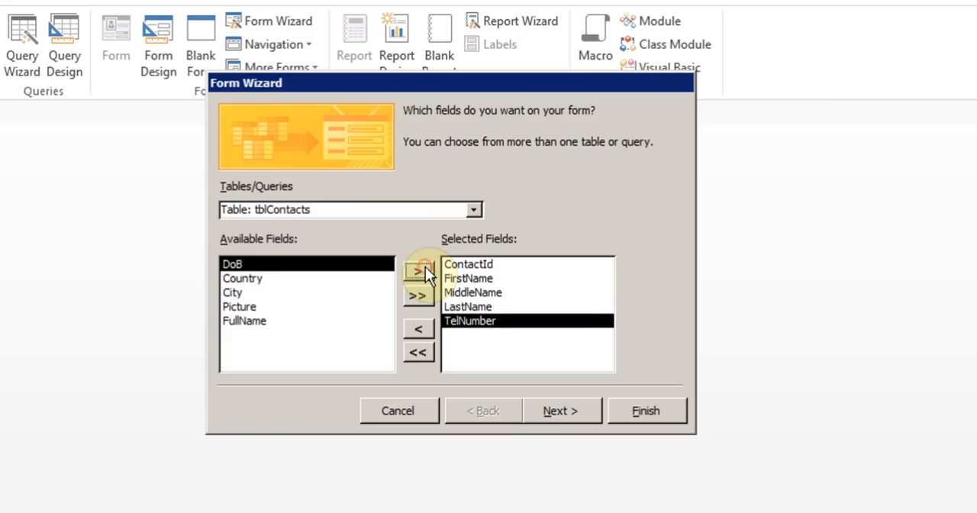
click(425, 268)
click(425, 269)
click(425, 269)
click(425, 269)
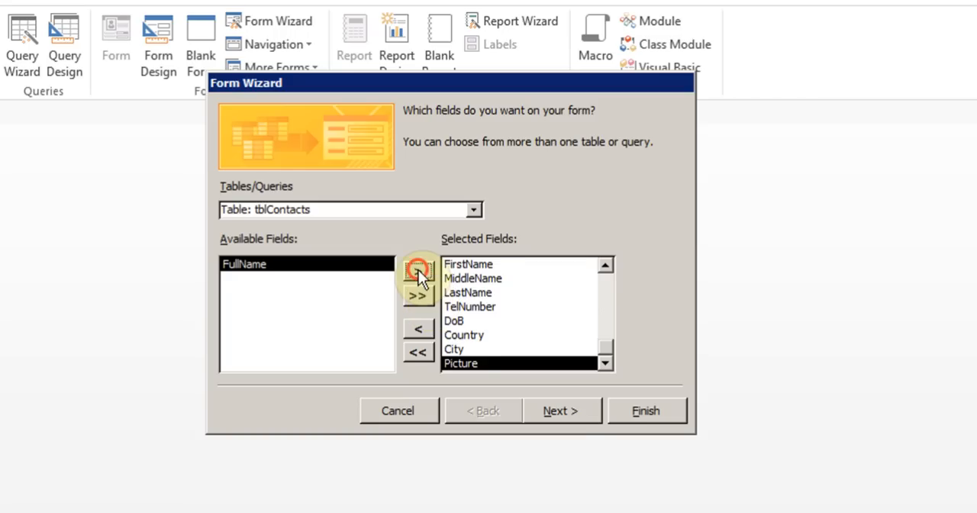
click(418, 269)
click(568, 413)
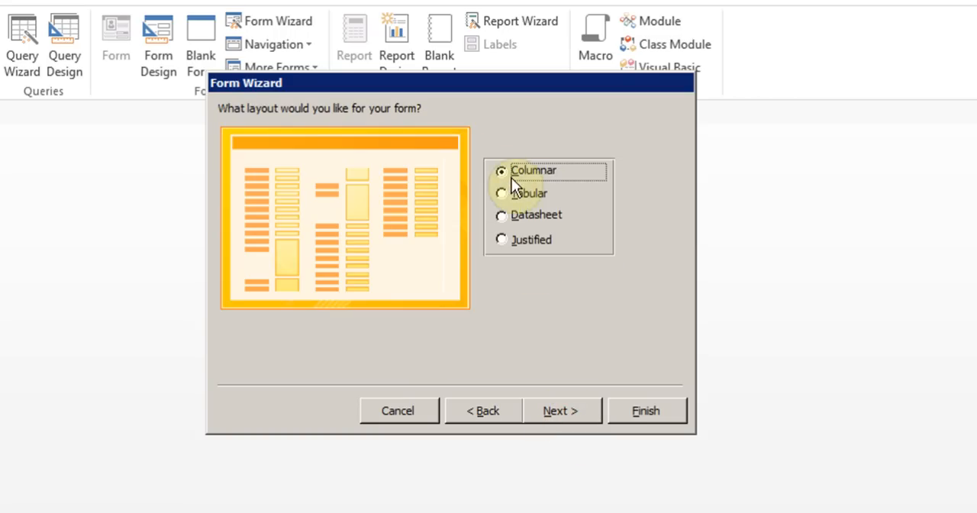
Keep the Columnar layout, title the form frmContacts, and finish the wizard with the form opened for viewing
click(561, 412)
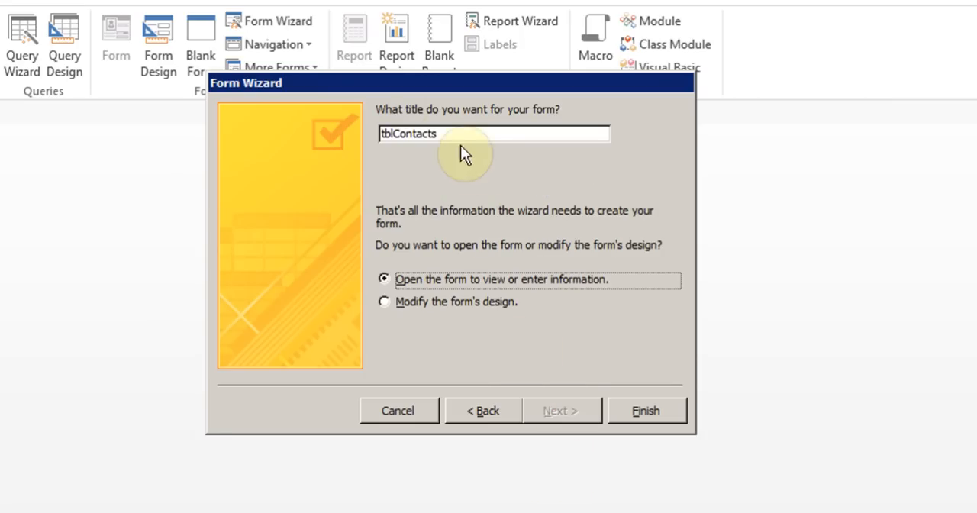
drag(439, 135, 364, 137)
text(frm)
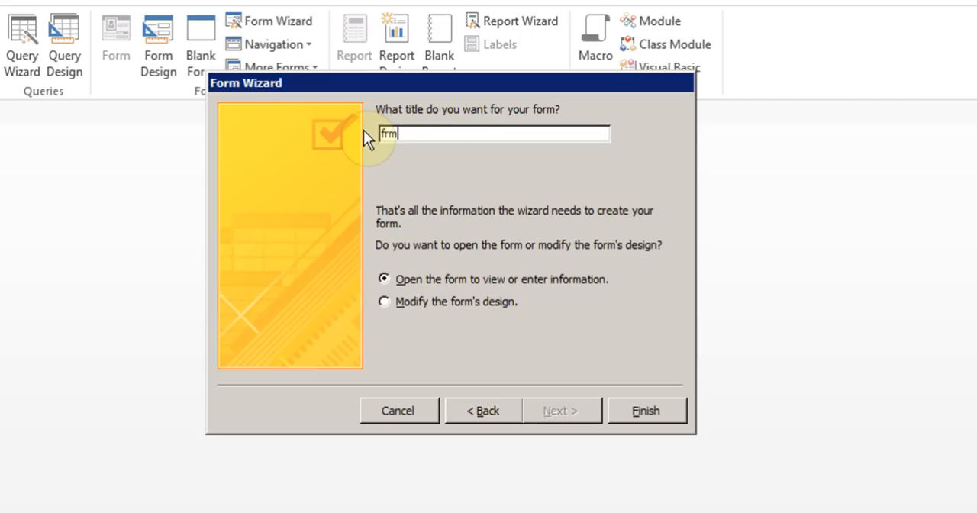
text(Contacts)
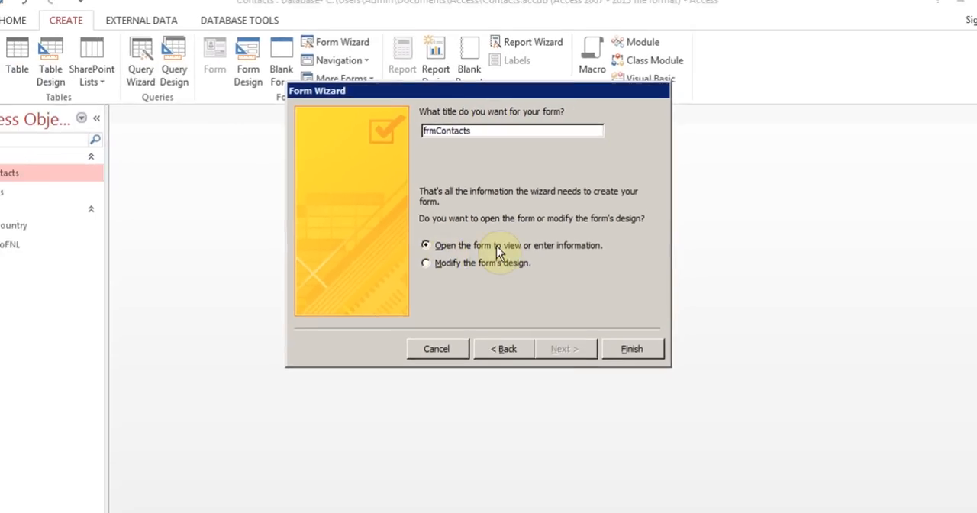
click(626, 327)
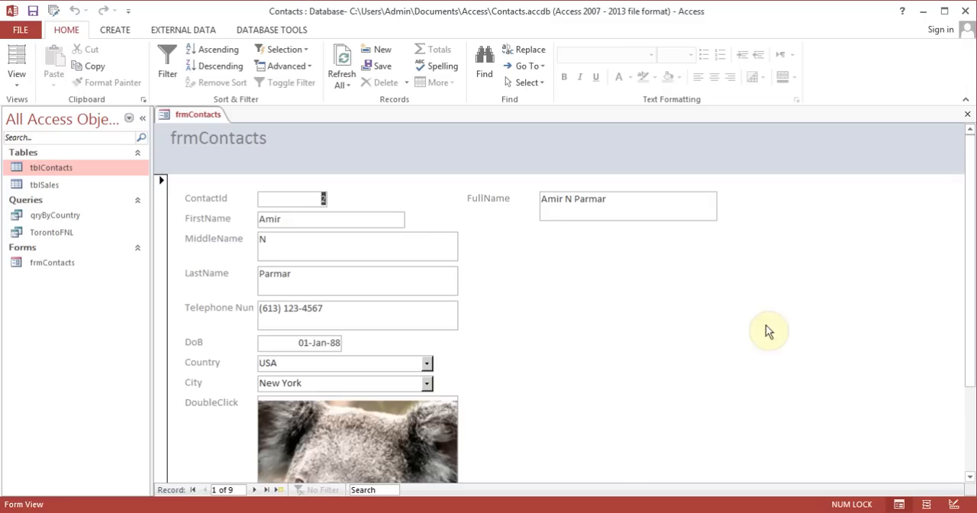
drag(970, 254, 963, 207)
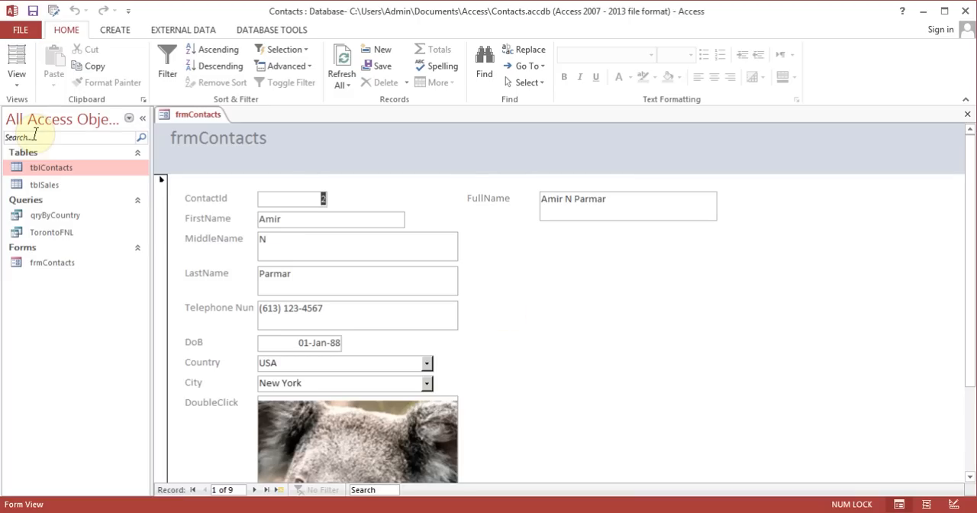
Switch frmContacts to Layout View, close the Field List, and make the ContactId box slightly narrower
click(19, 87)
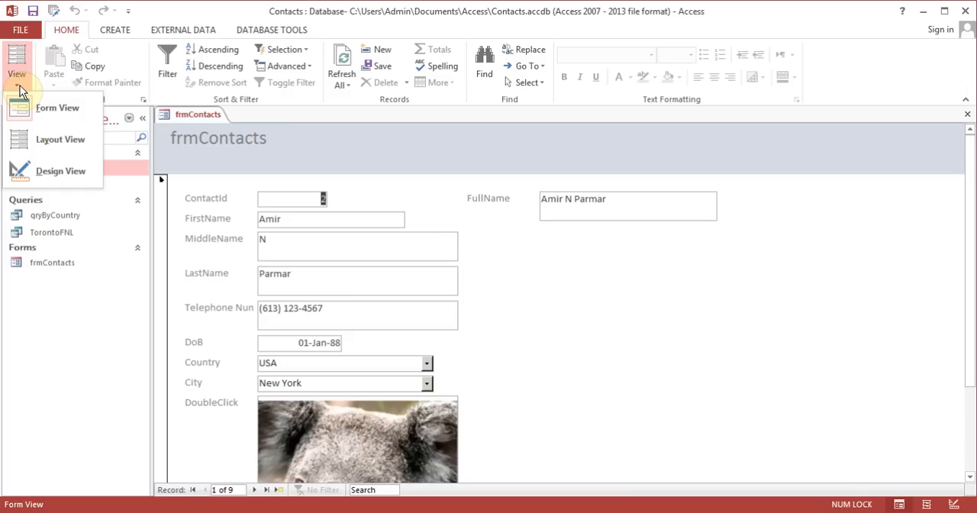
click(57, 144)
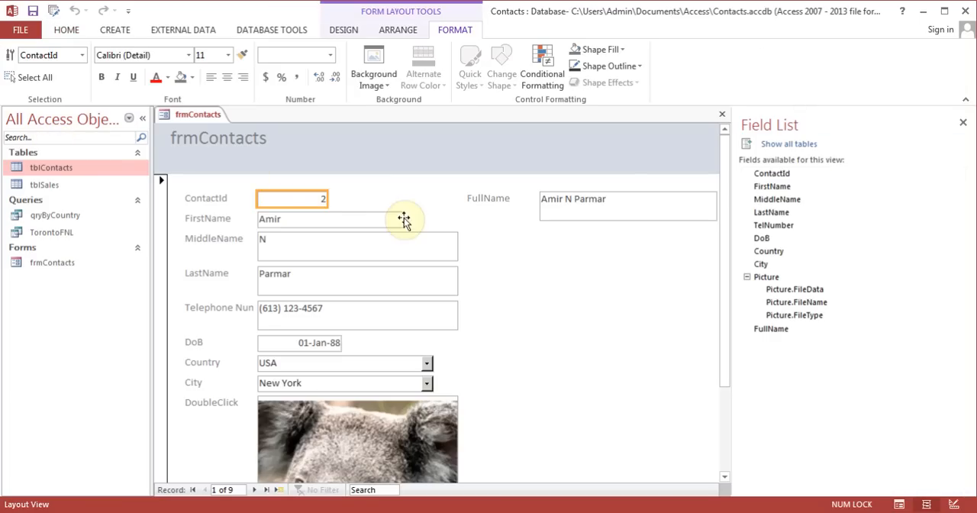
click(964, 125)
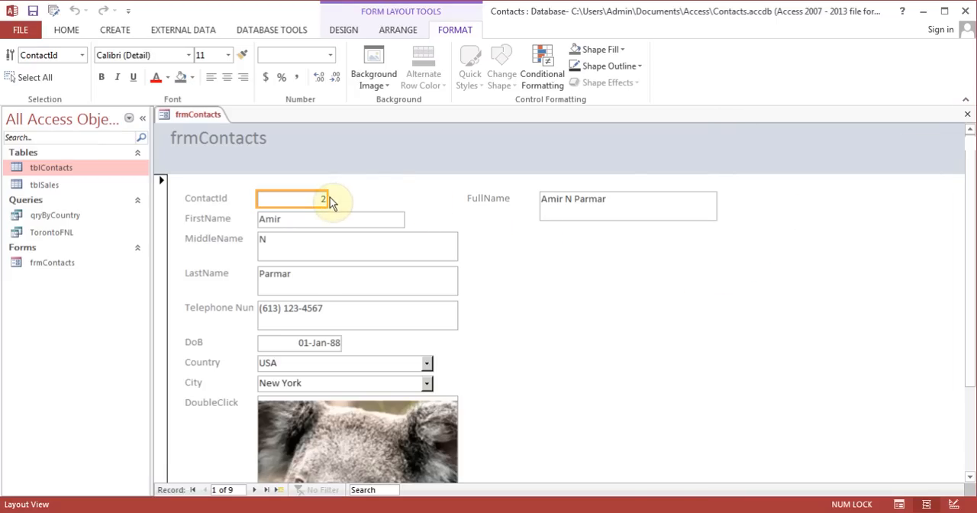
drag(329, 200, 308, 198)
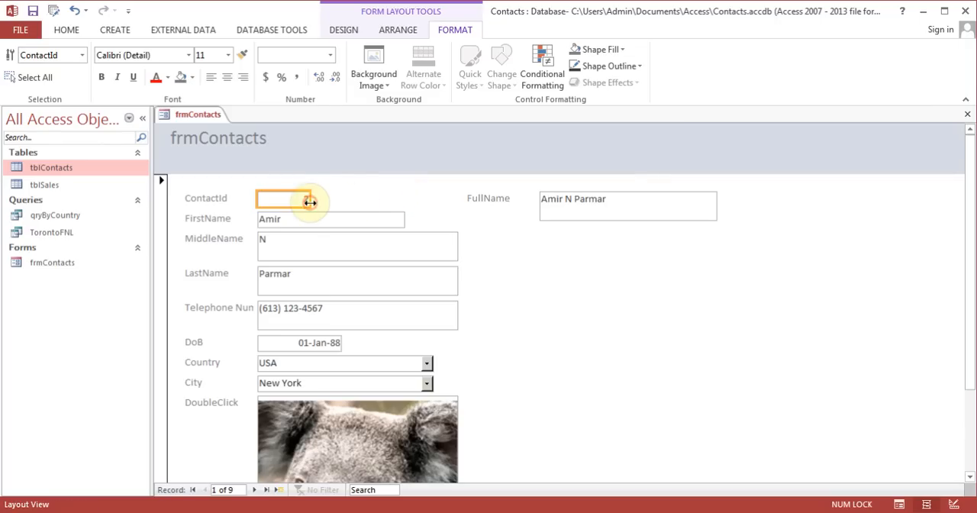
Move the FullName label and its text box together slightly to the right and down
click(662, 216)
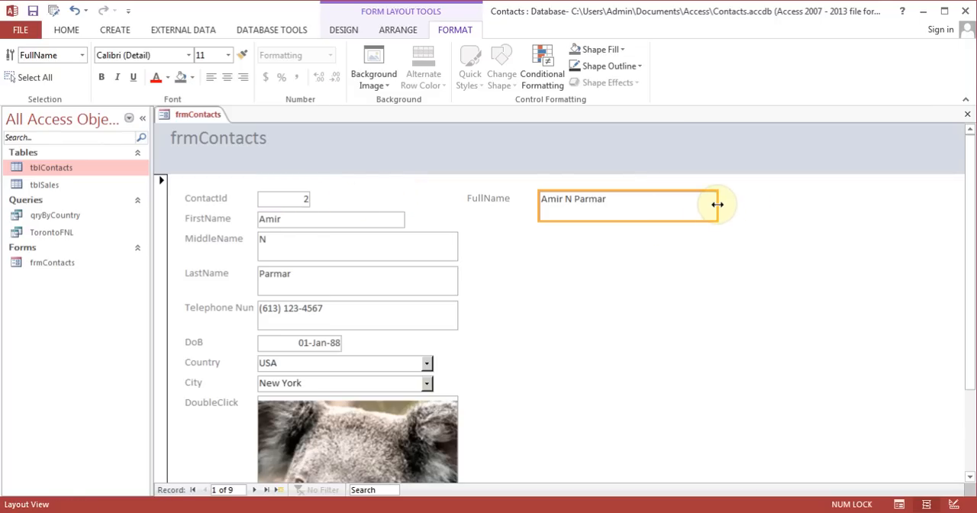
click(497, 200)
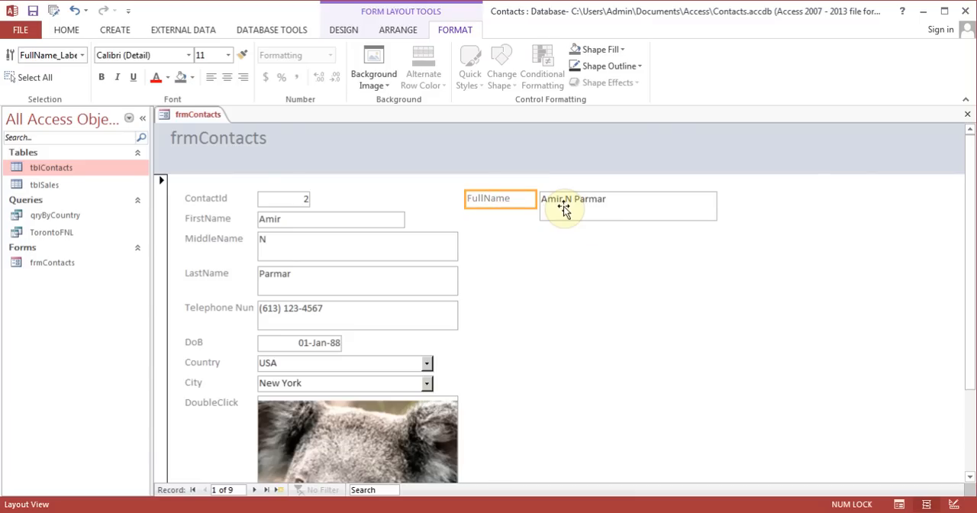
shift+click(564, 210)
drag(563, 211, 582, 219)
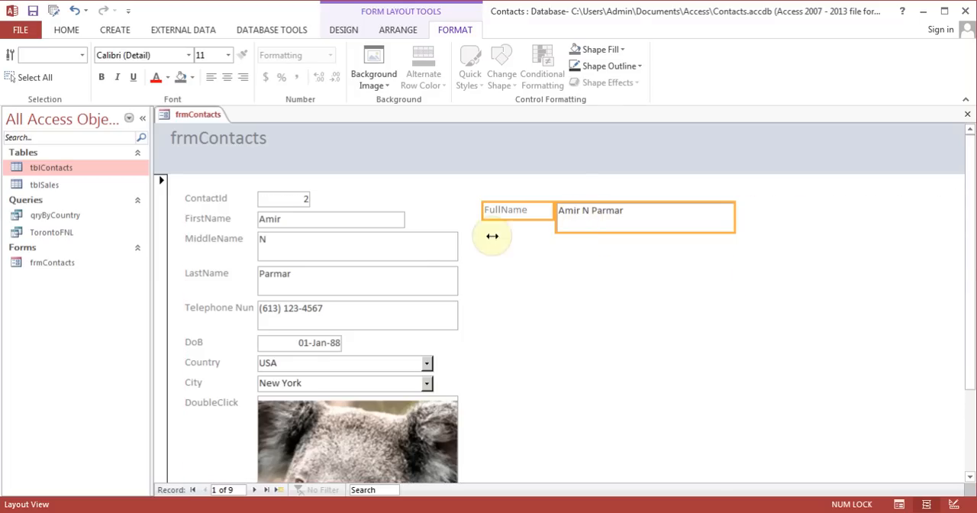
Narrow the MiddleName box to about the width of the FirstName box, and reduce the MiddleName and LastName widths slightly together
click(416, 247)
drag(460, 246, 404, 243)
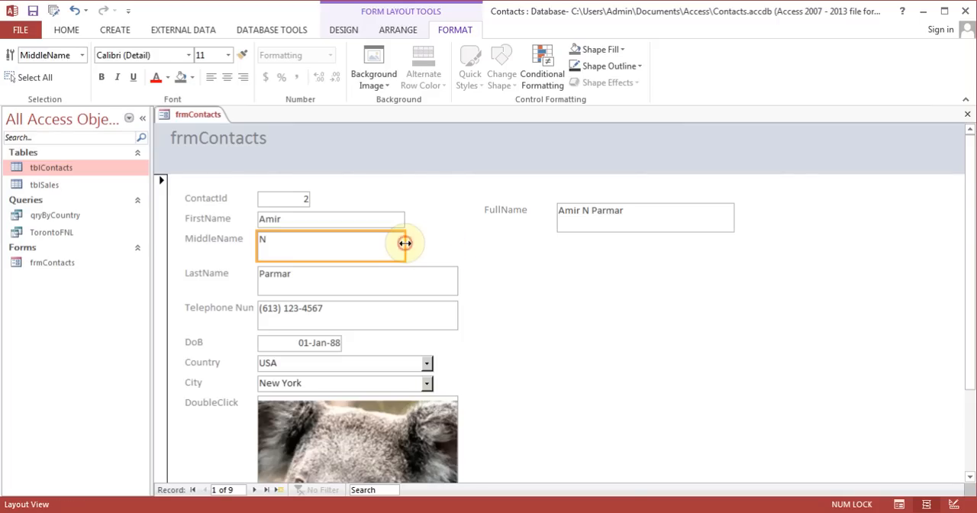
ctrl+click(378, 281)
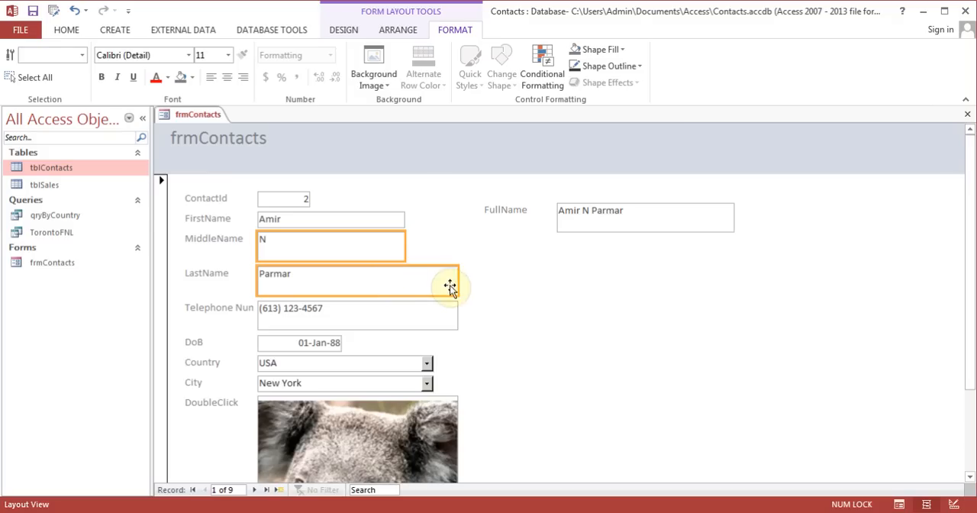
mouse_move(459, 283)
mouse_down()
mouse_move(416, 283)
mouse_move(453, 282)
mouse_up()
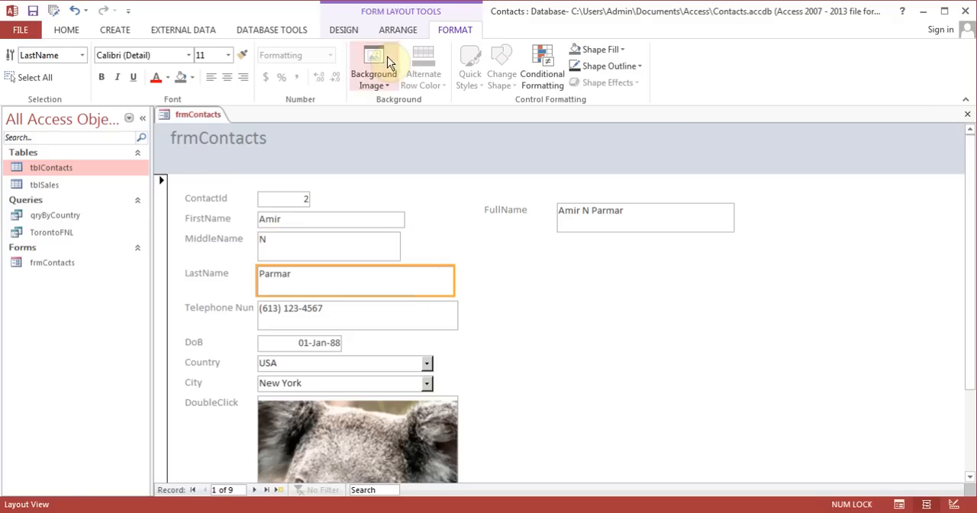
Deselect the LastName box and switch frmContacts to Form View to check the layout
click(344, 30)
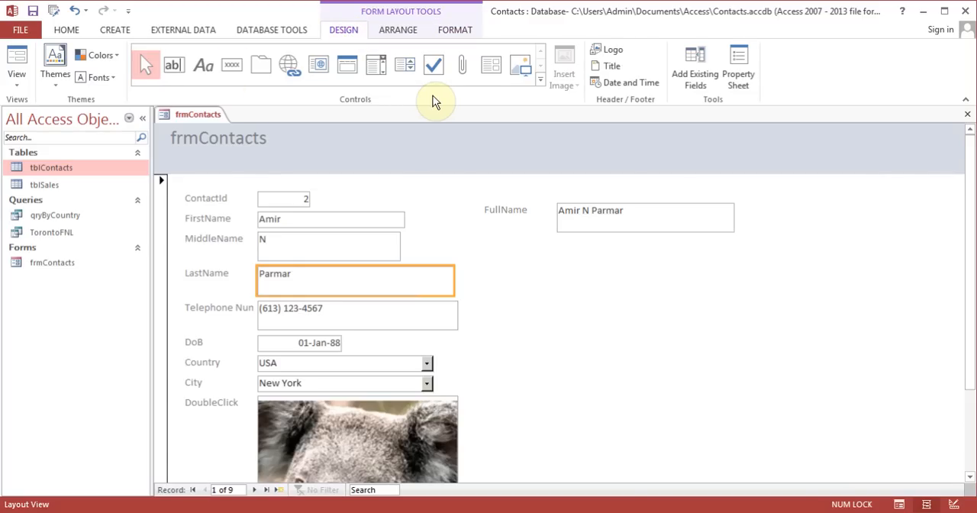
key(Escape)
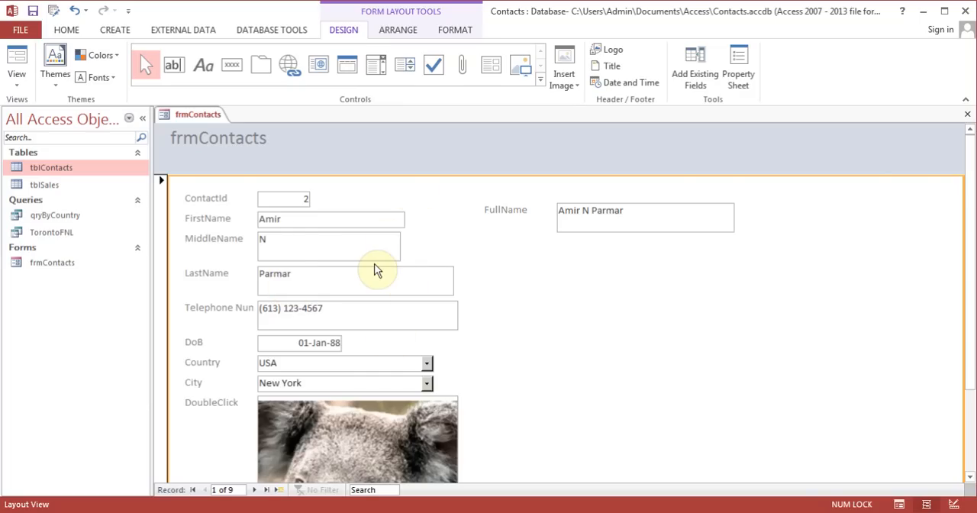
click(17, 77)
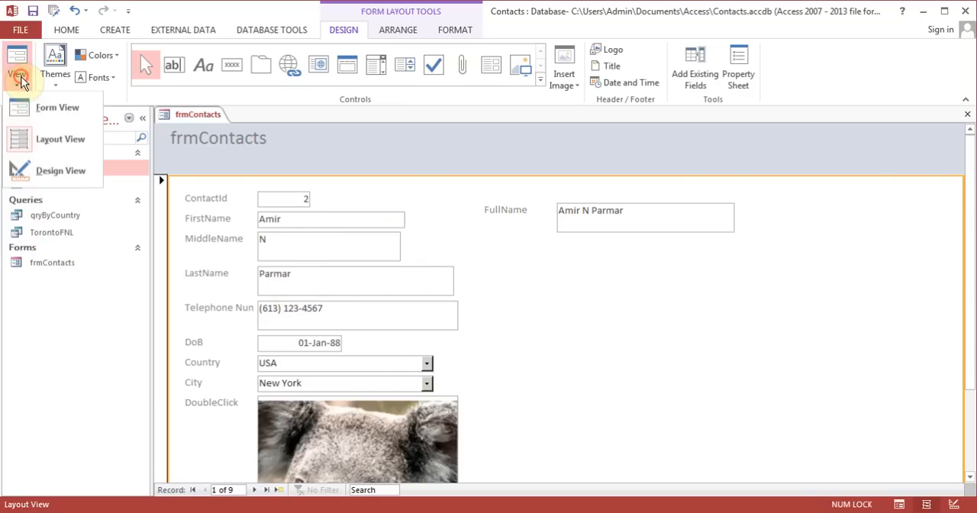
click(33, 108)
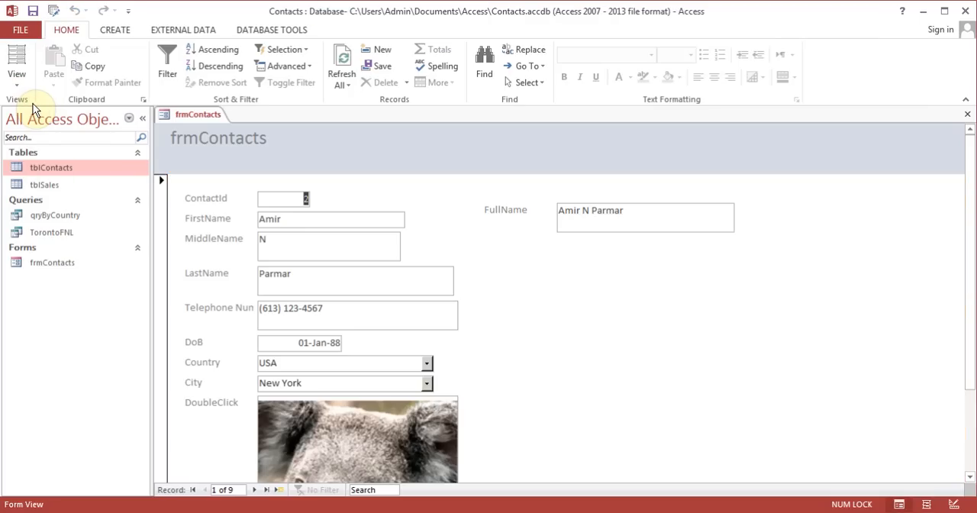
Return frmContacts to Layout View and apply the Office theme with the bright blue band to the form
click(17, 77)
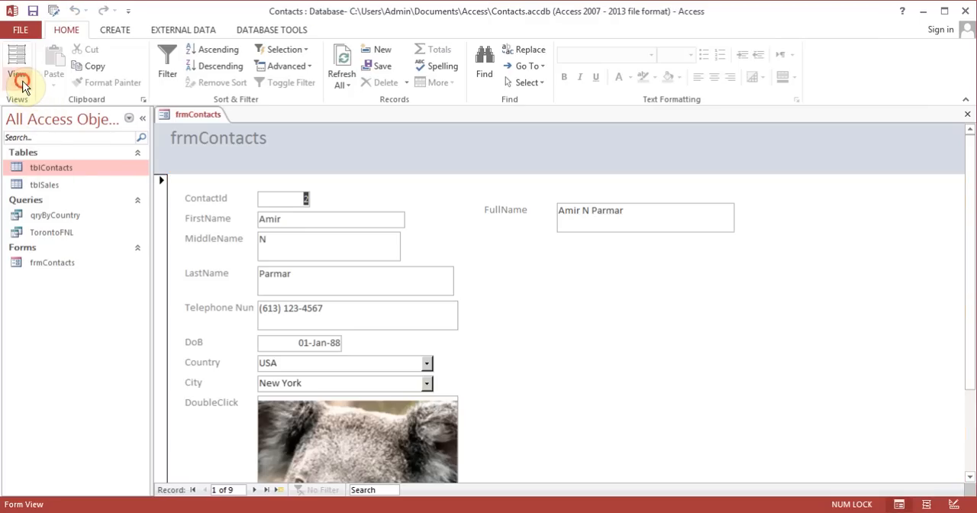
click(44, 136)
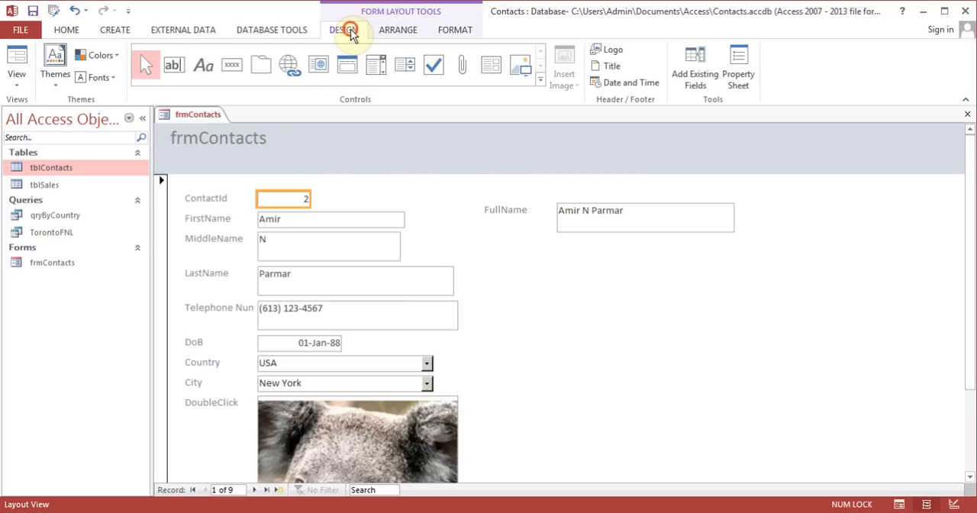
click(48, 88)
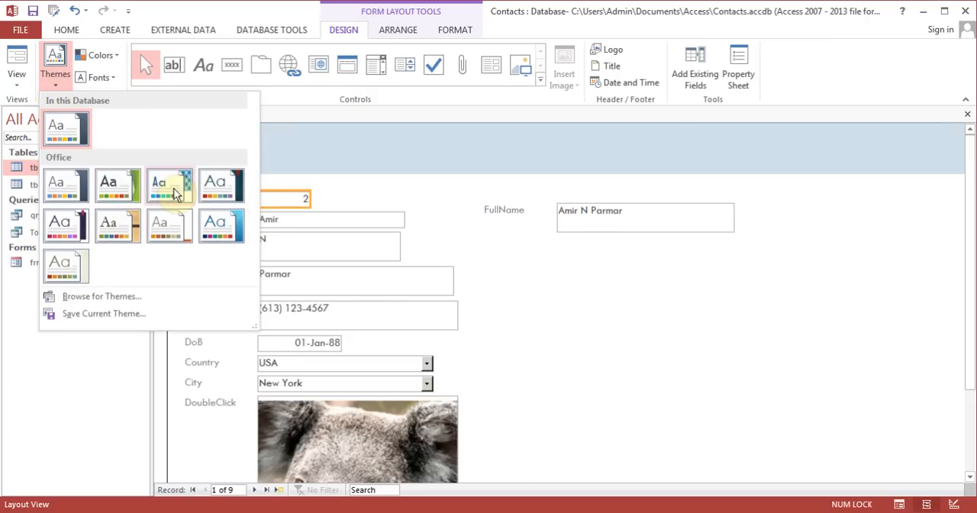
click(220, 233)
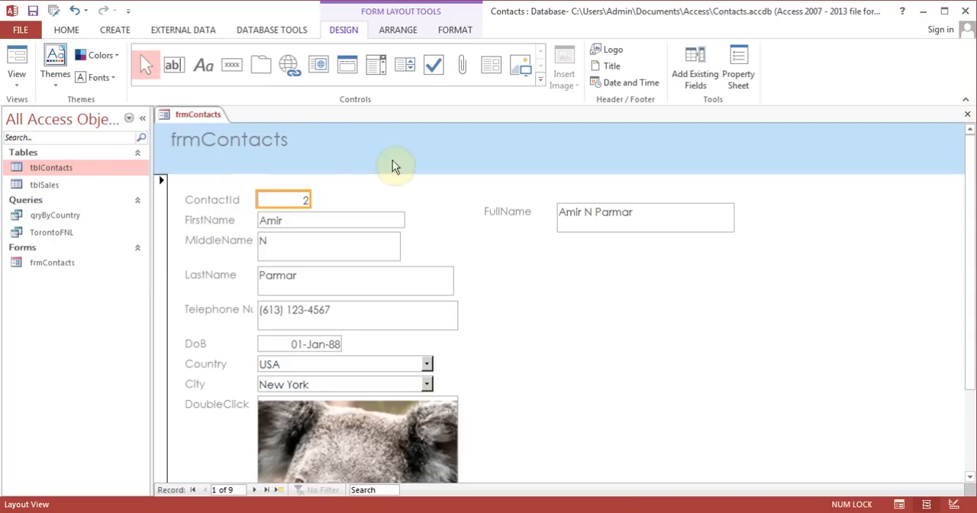
Change the form header title to "Enter New Contacts" and widen its label across most of the header
click(257, 140)
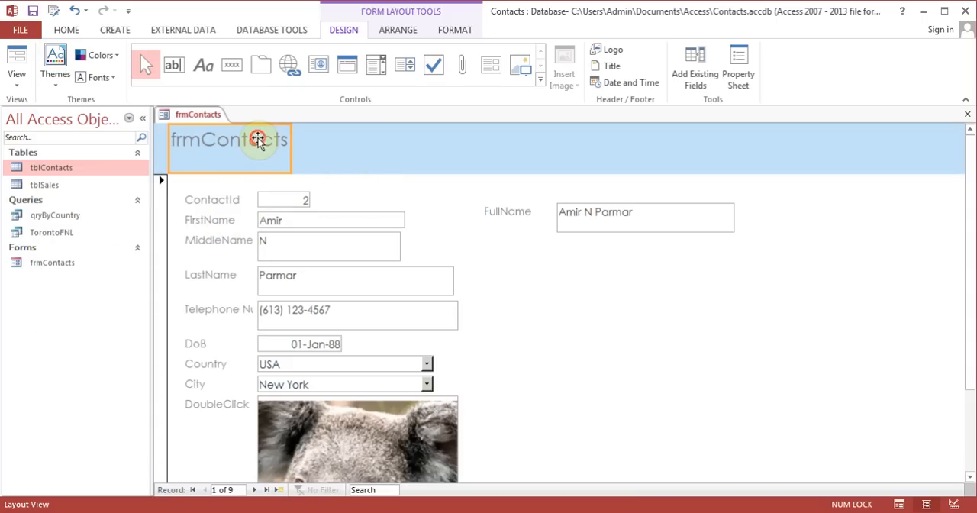
drag(272, 144, 271, 139)
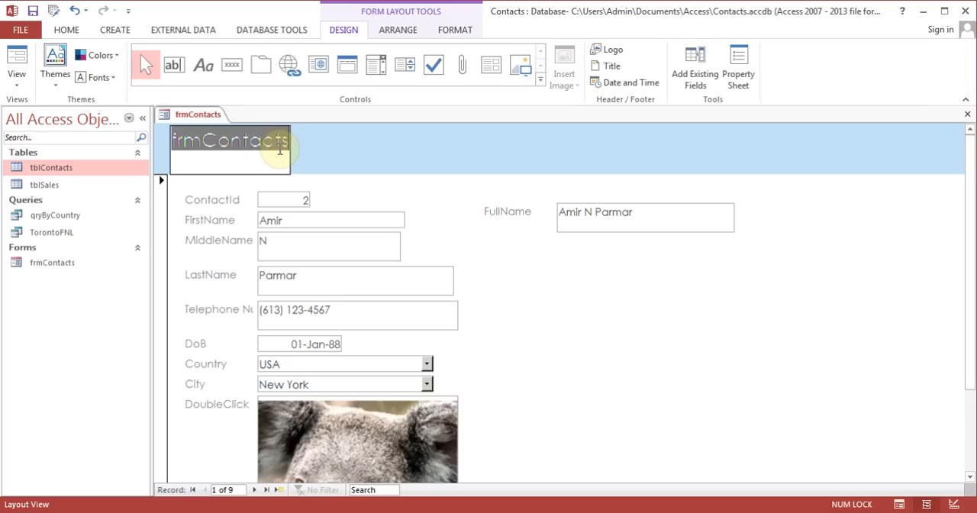
text(Enter Ne)
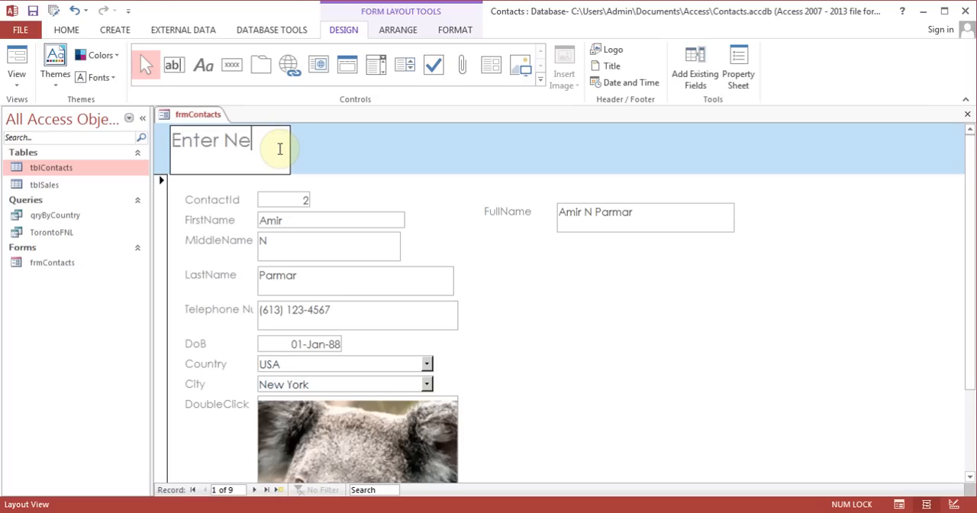
text(w Contacts)
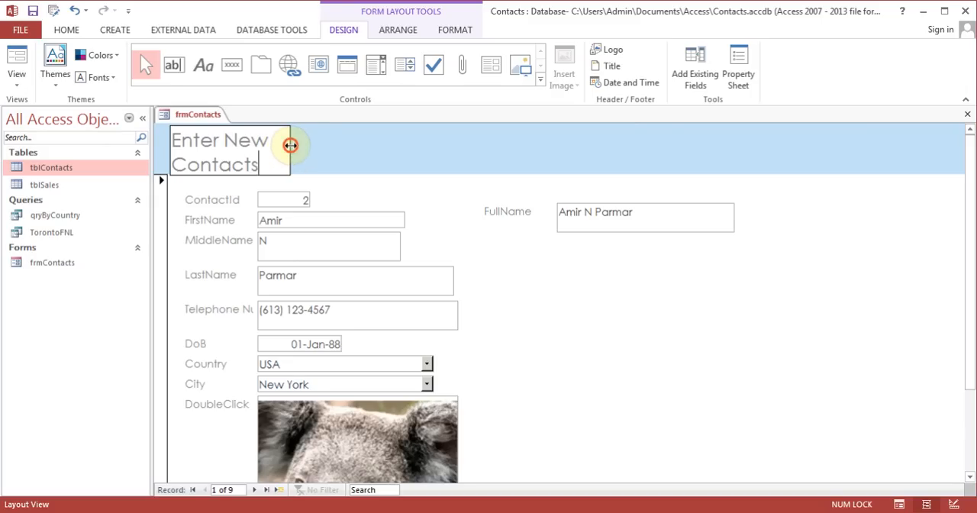
drag(290, 146, 849, 88)
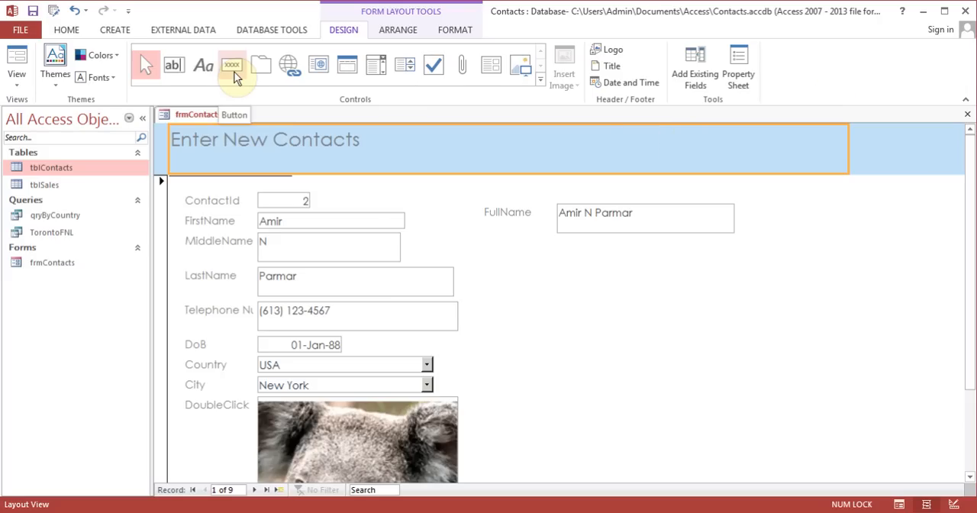
Center the header title text and set its font size to 26
click(460, 33)
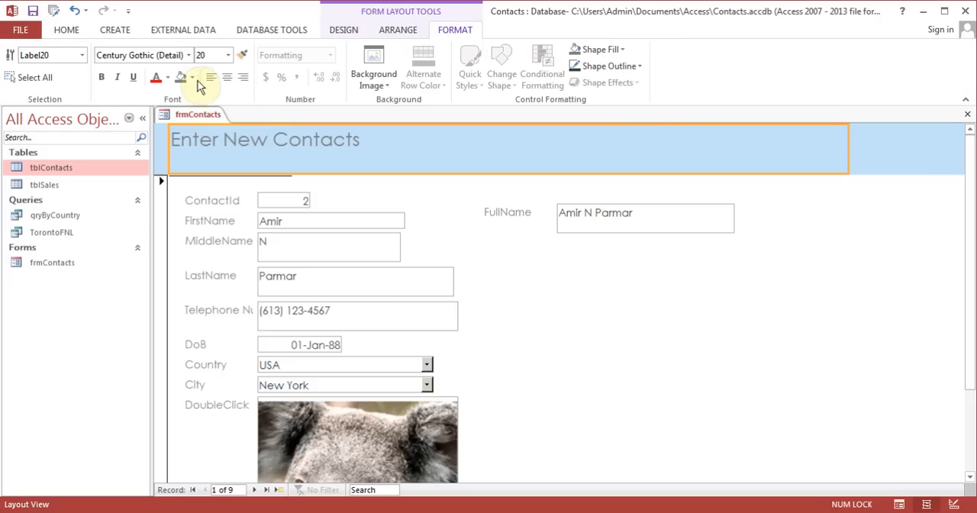
click(232, 81)
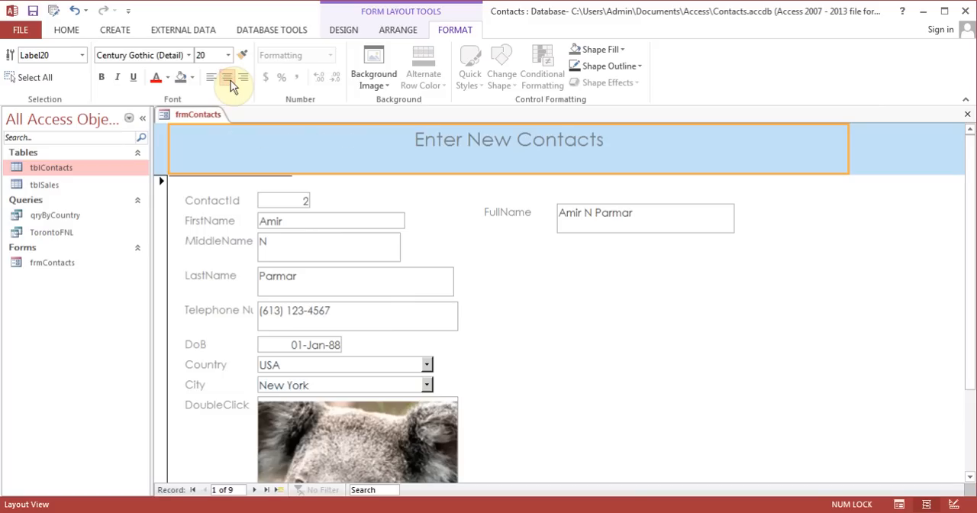
click(229, 58)
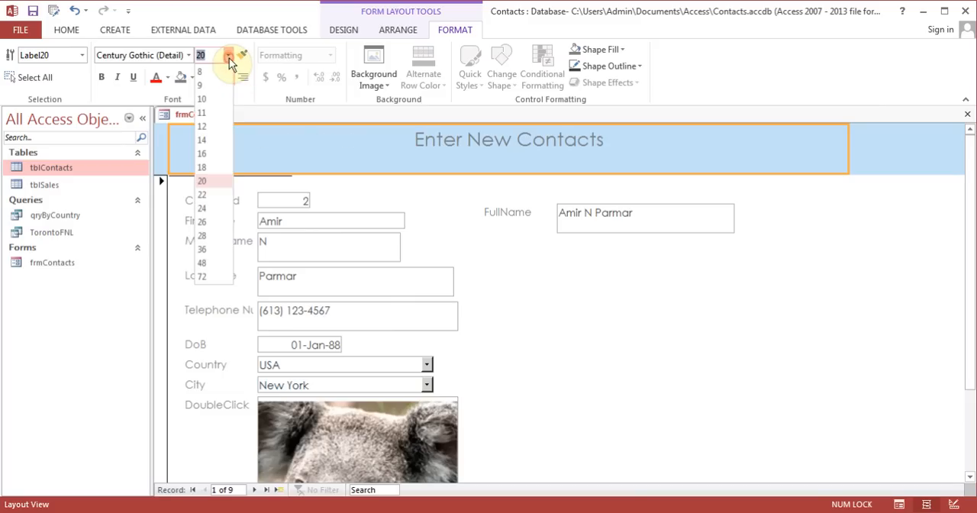
click(209, 222)
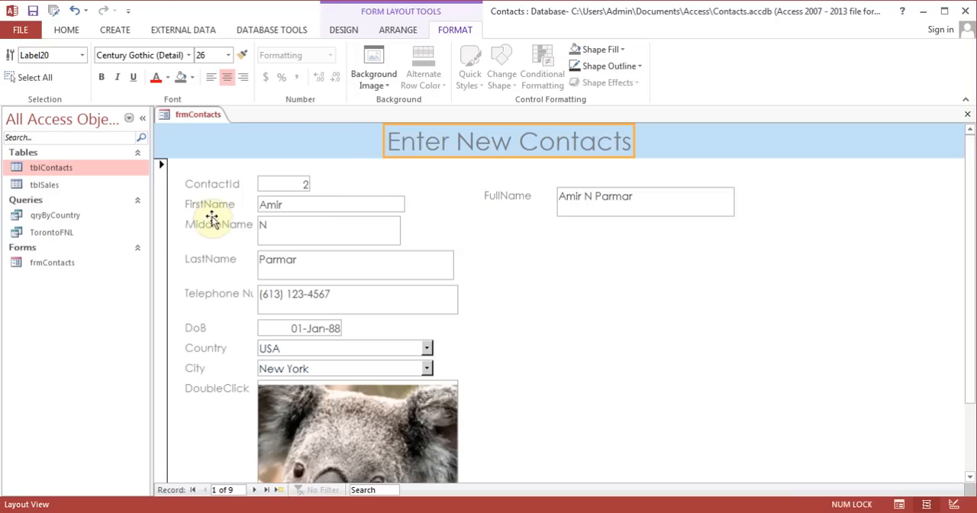
click(330, 142)
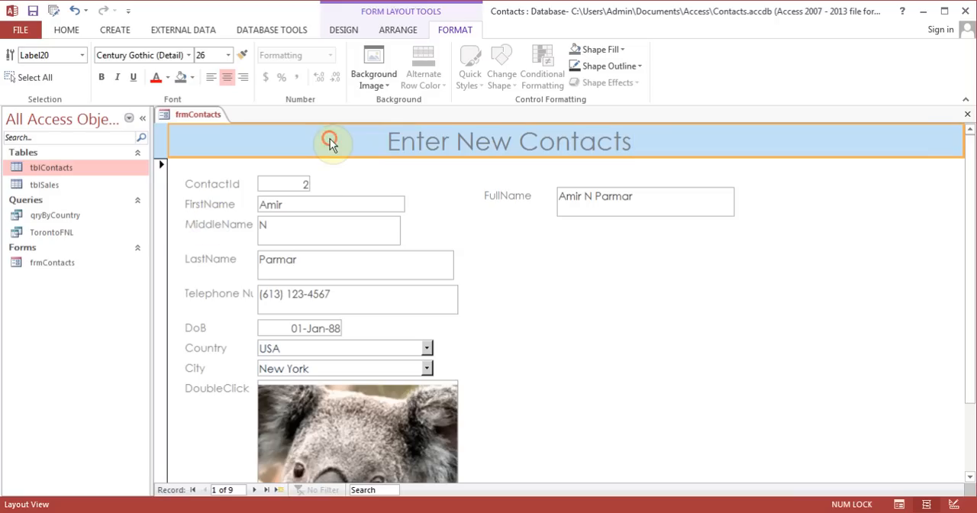
Check frmContacts in Form View, and return it to Layout View
click(355, 31)
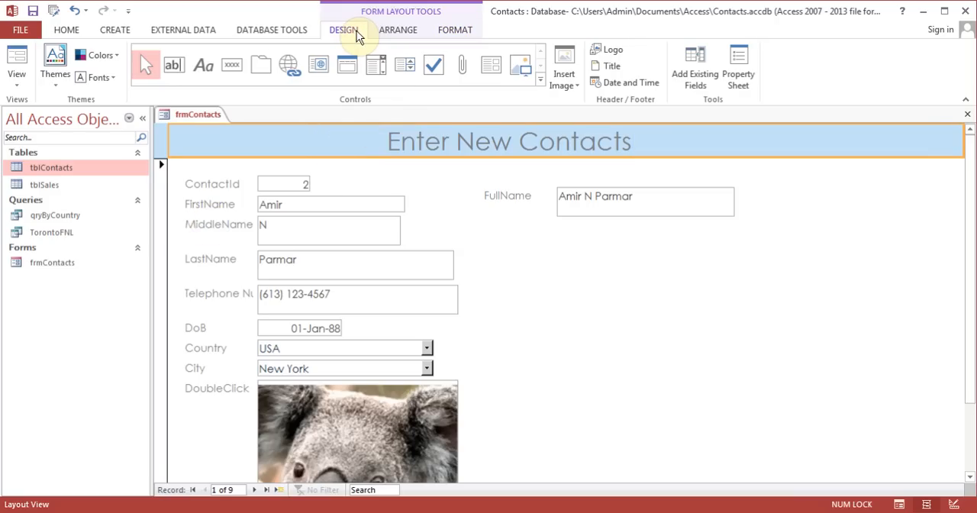
click(17, 63)
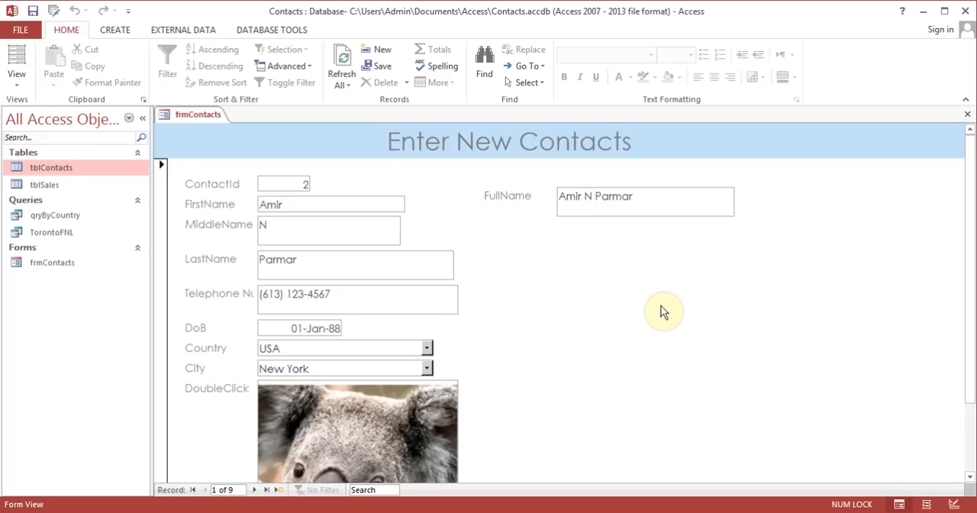
click(11, 84)
click(46, 141)
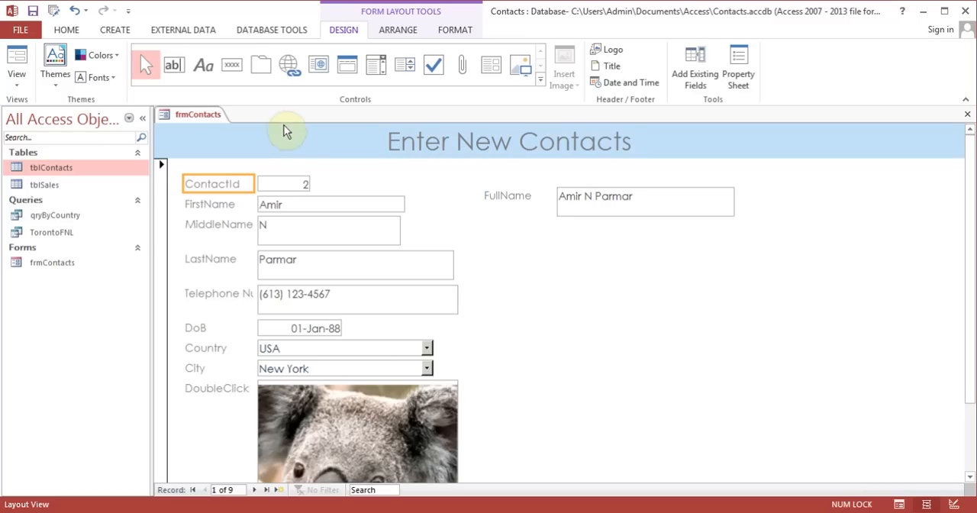
Add a Go To Next Record command button with the Go To Next picture and place it in the empty area below the FullName box
click(235, 66)
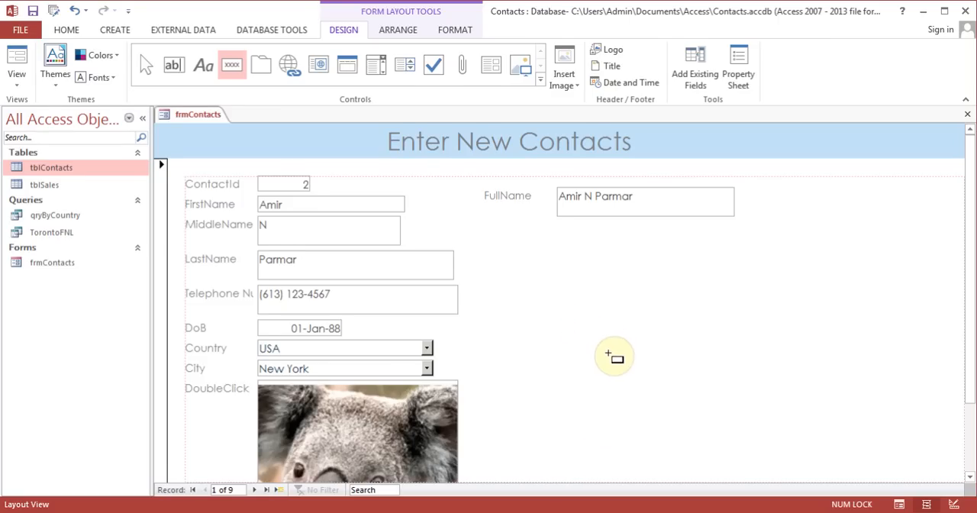
click(613, 356)
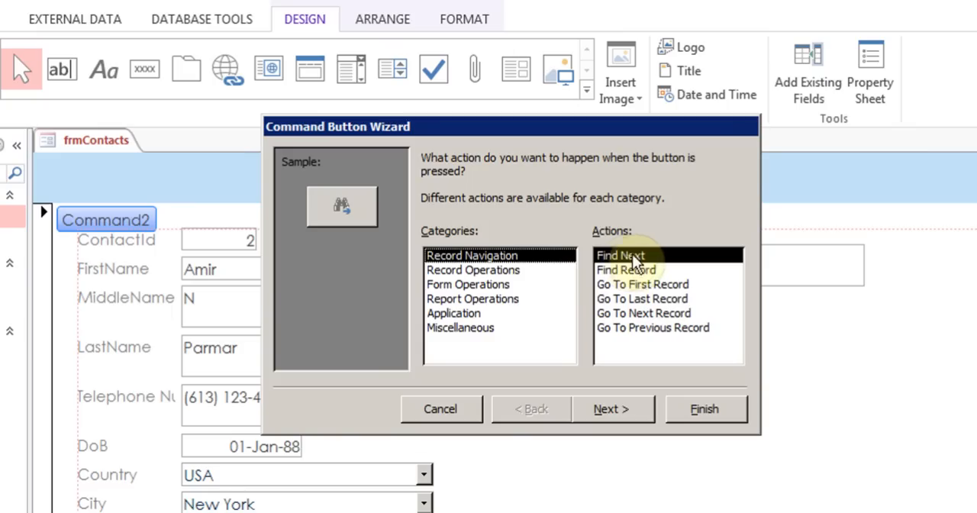
click(654, 316)
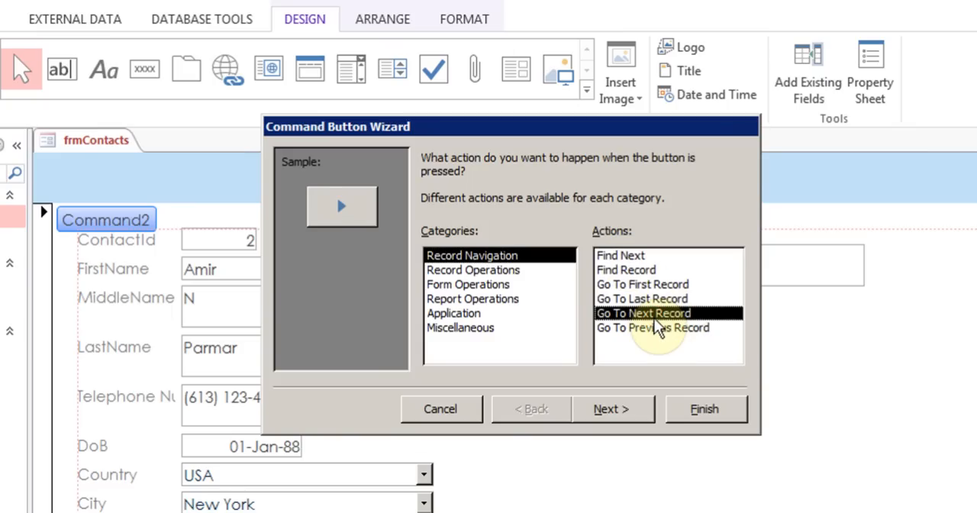
click(603, 422)
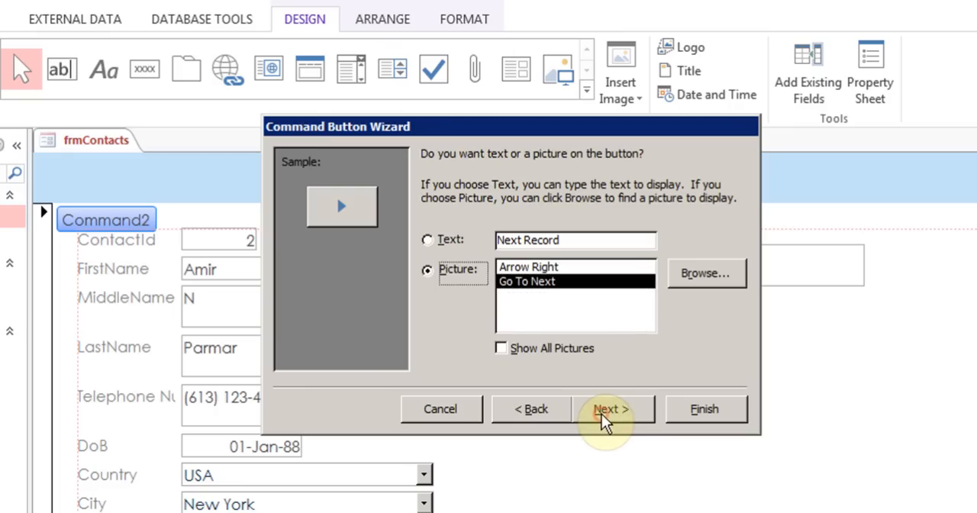
click(523, 268)
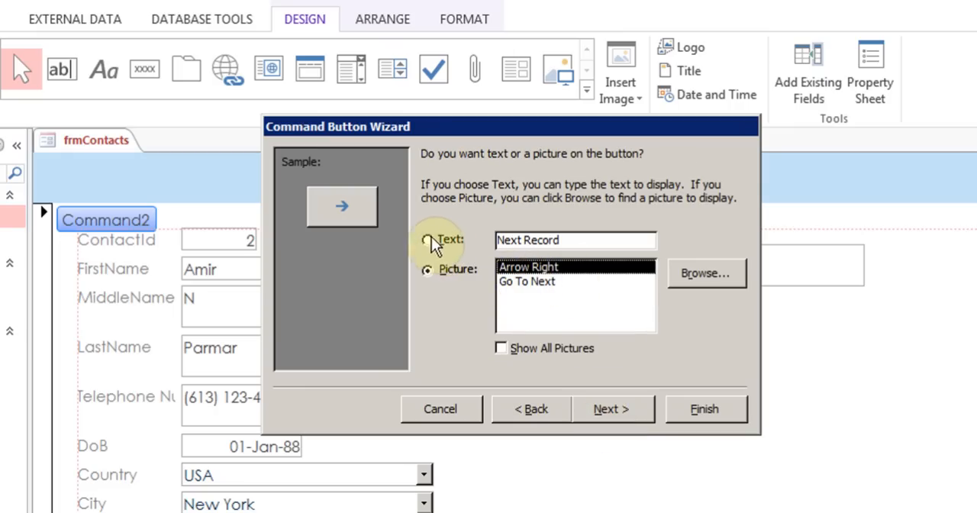
click(536, 282)
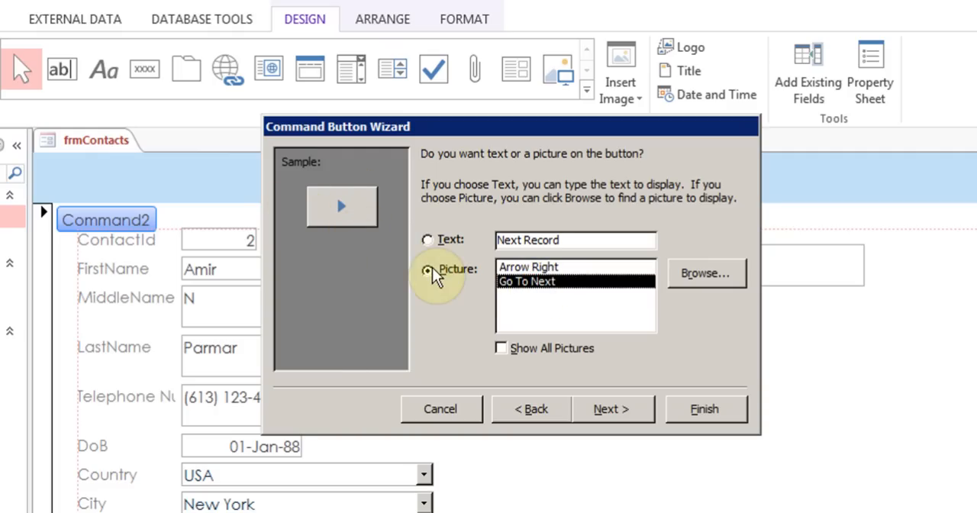
click(624, 407)
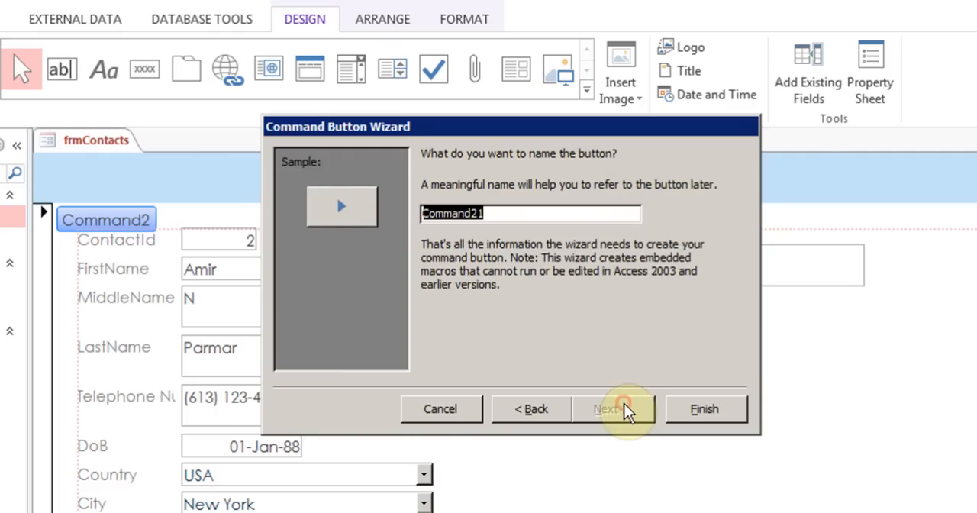
click(701, 410)
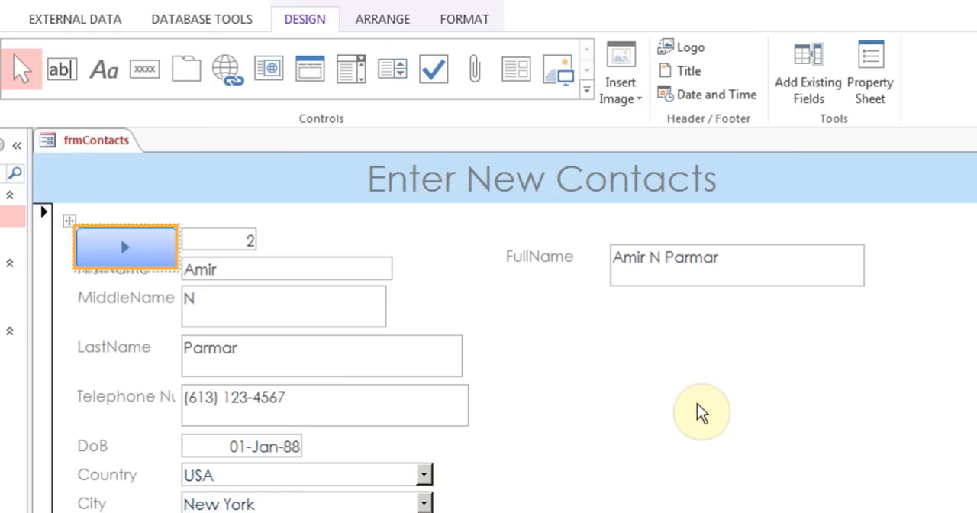
drag(124, 255, 639, 489)
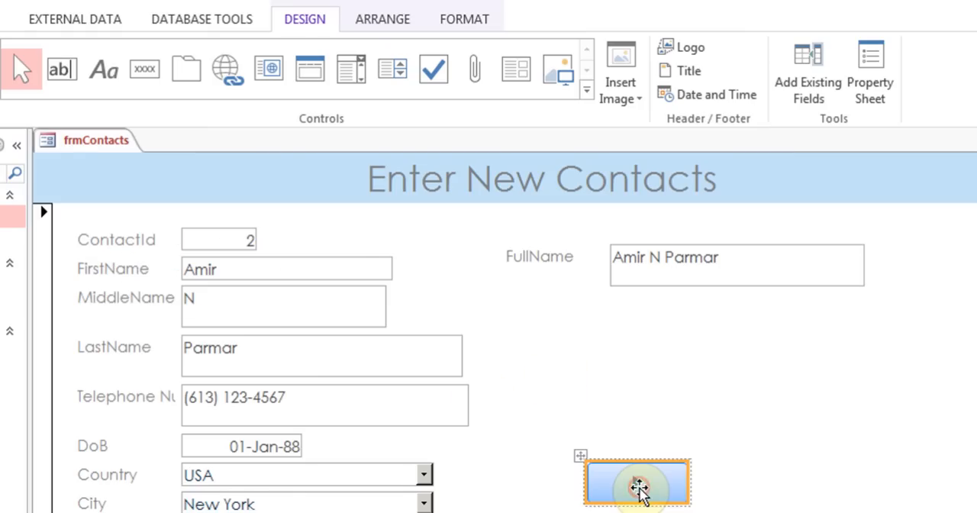
click(837, 457)
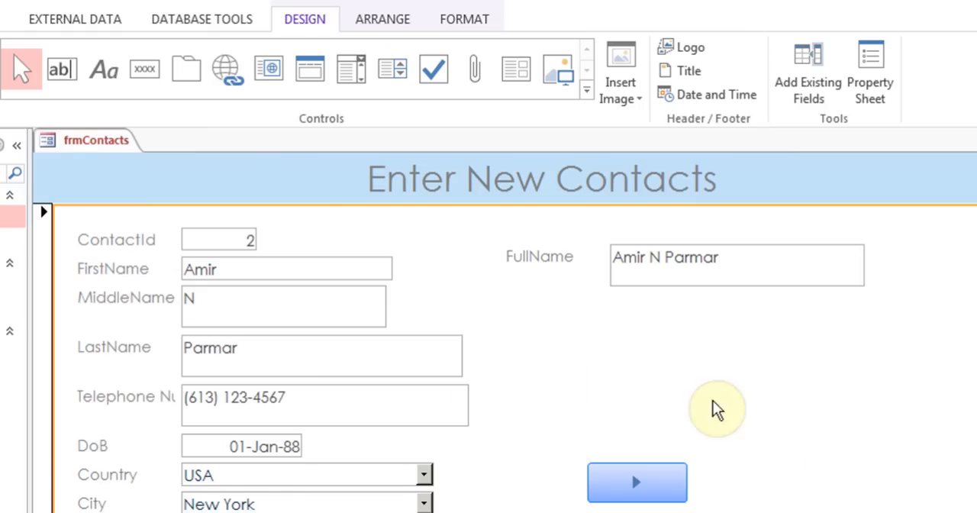
Insert a second command button above the next-record button, using the Record Operations action Add New Record
click(145, 71)
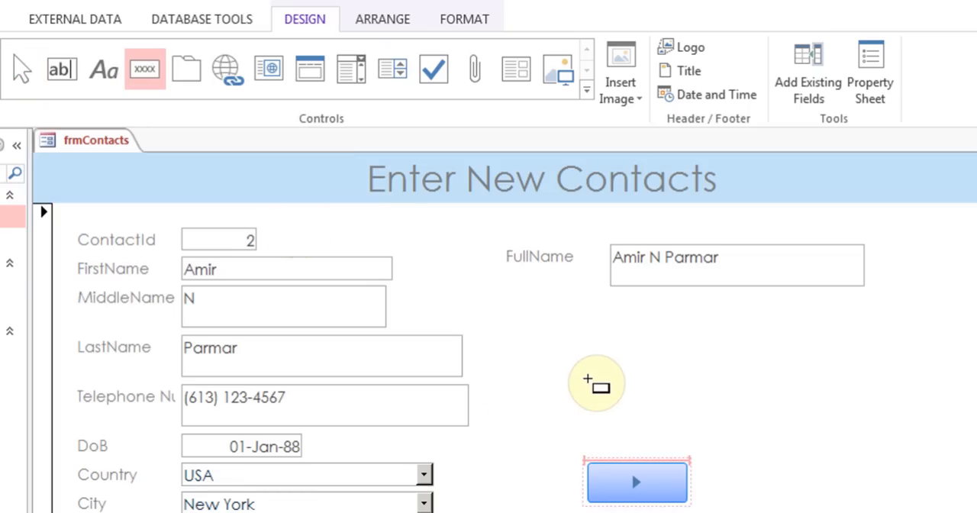
click(586, 359)
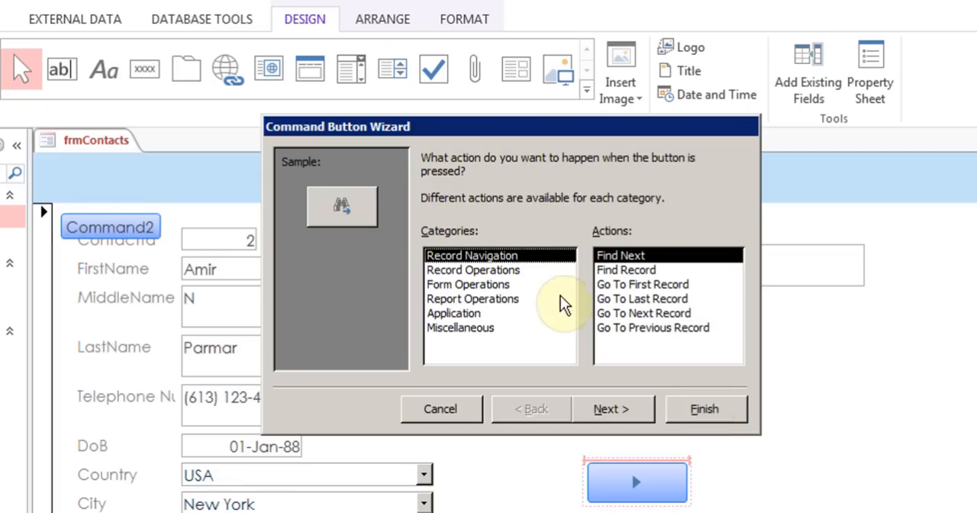
click(516, 269)
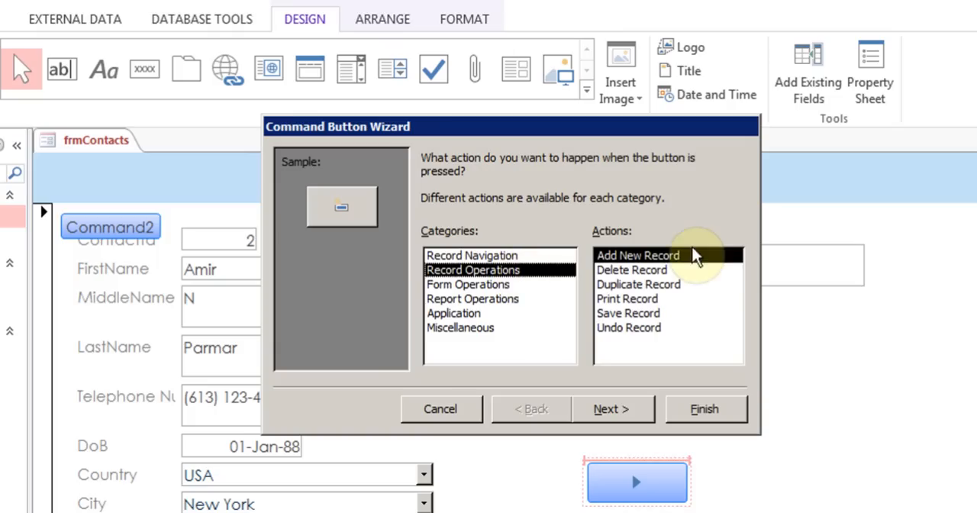
click(637, 258)
click(620, 409)
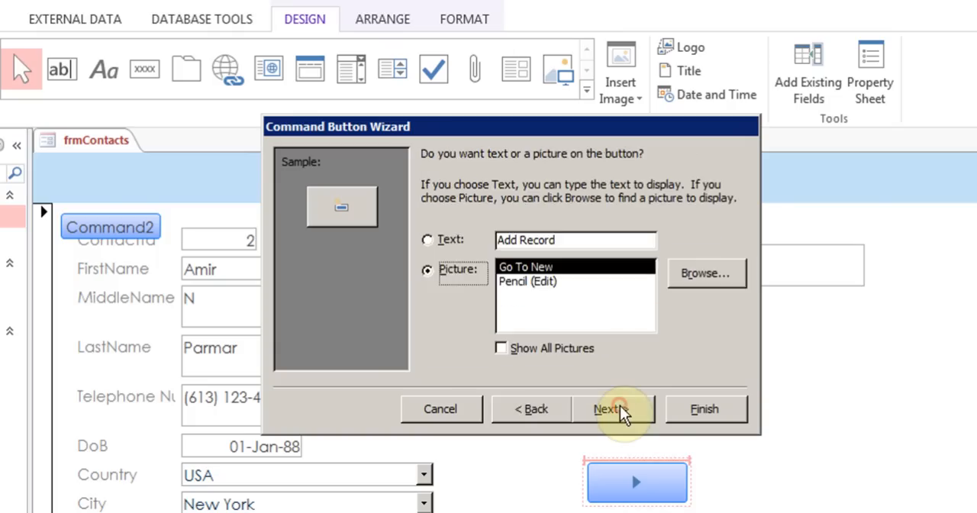
Give the second button the text "Add New Record" instead of a picture and finish the wizard
click(428, 271)
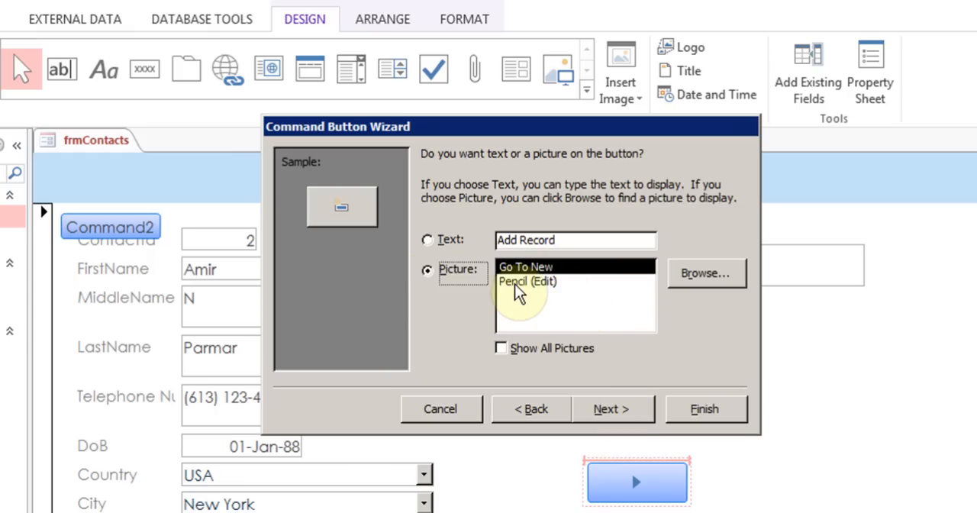
click(516, 285)
click(433, 241)
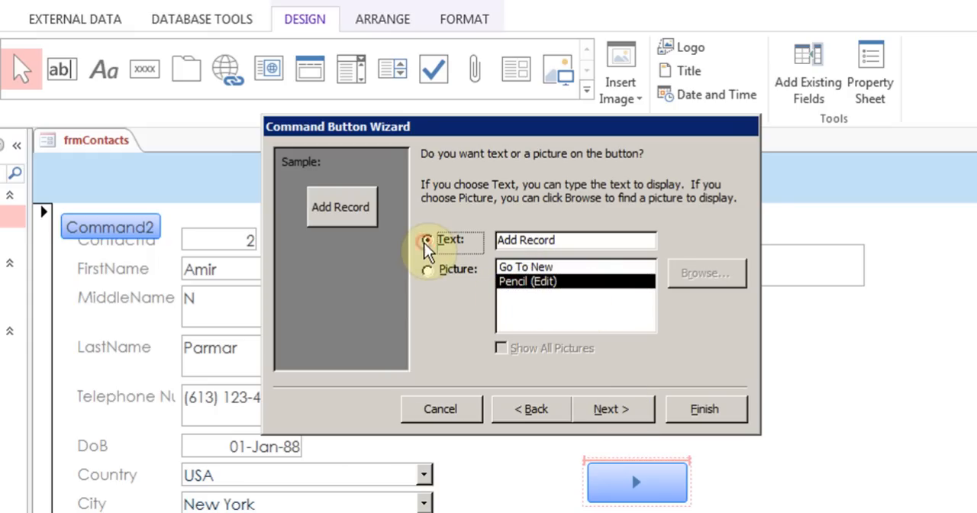
click(518, 239)
text(New)
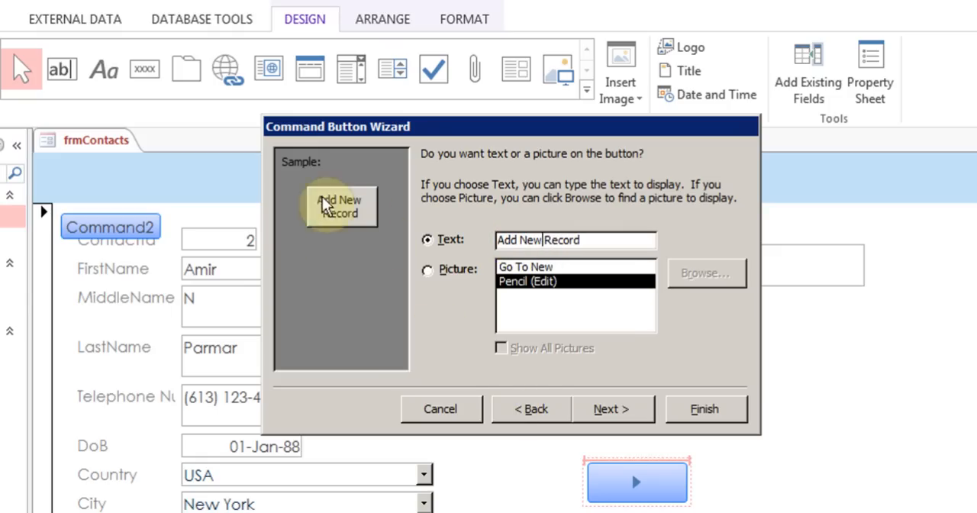
click(648, 405)
click(715, 407)
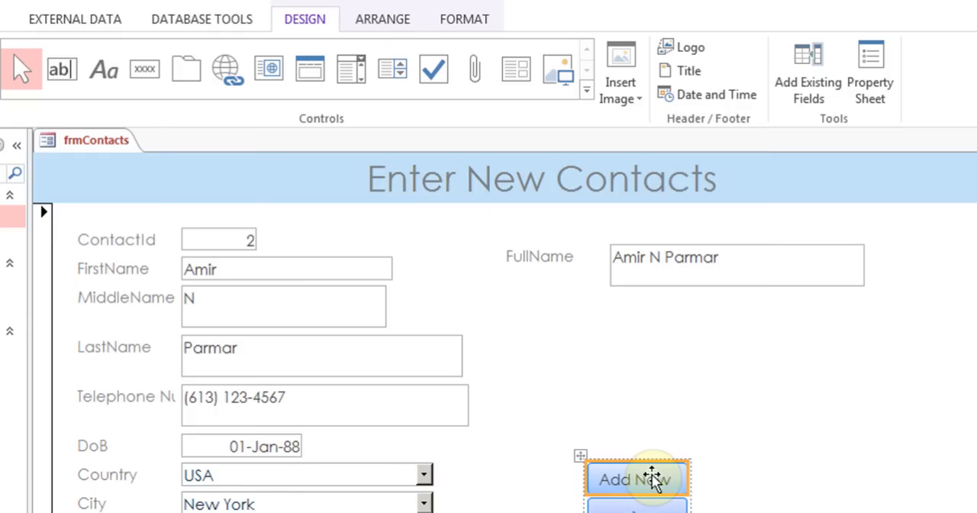
click(763, 510)
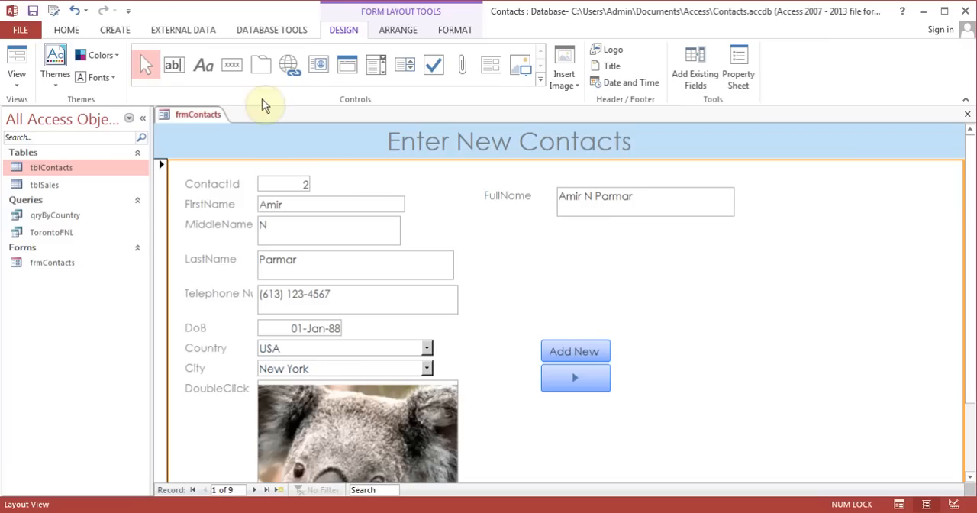
Add a command button above the Add New Record button using the Form Operations action Close Form, labelled with the text "Close Form"
click(233, 65)
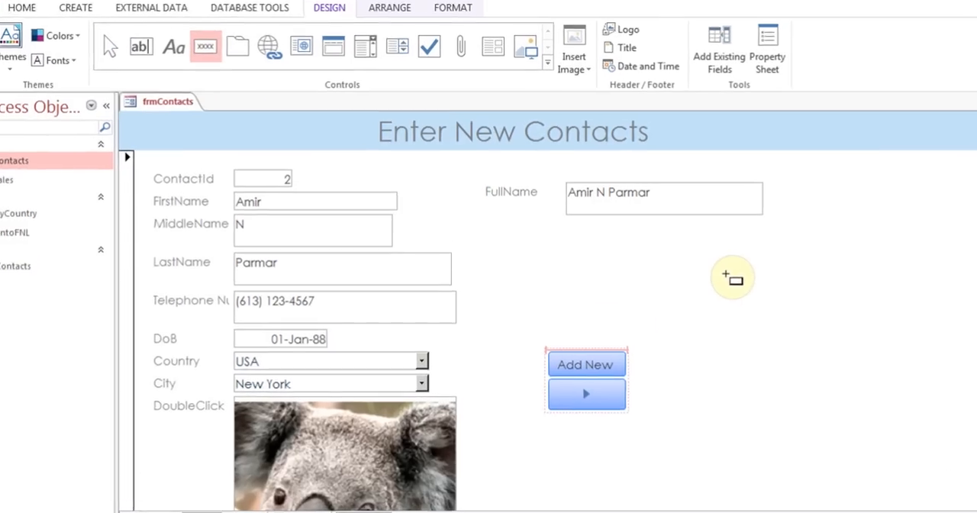
click(873, 315)
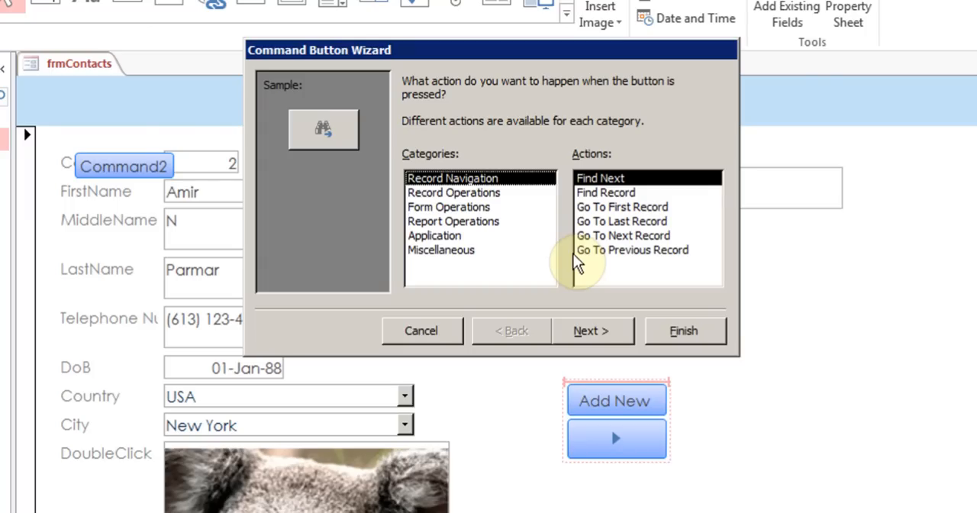
click(475, 207)
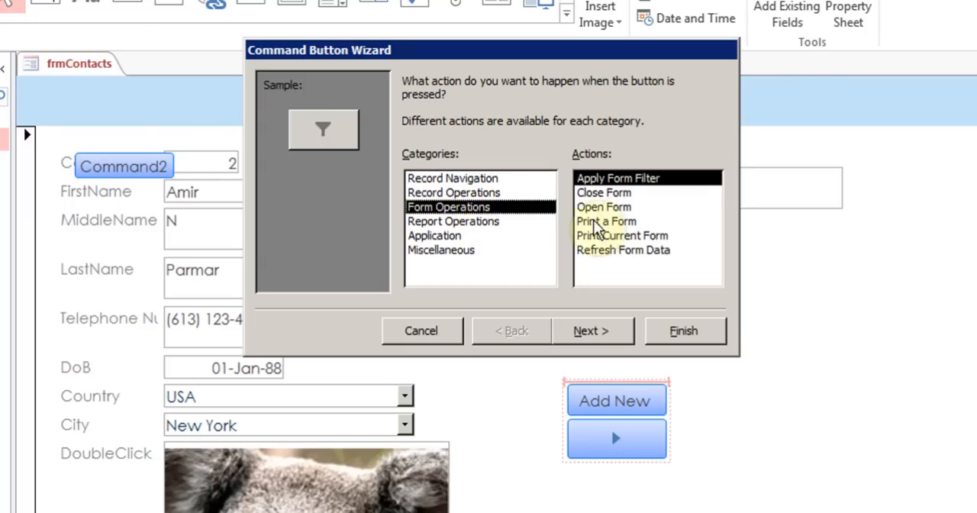
click(625, 194)
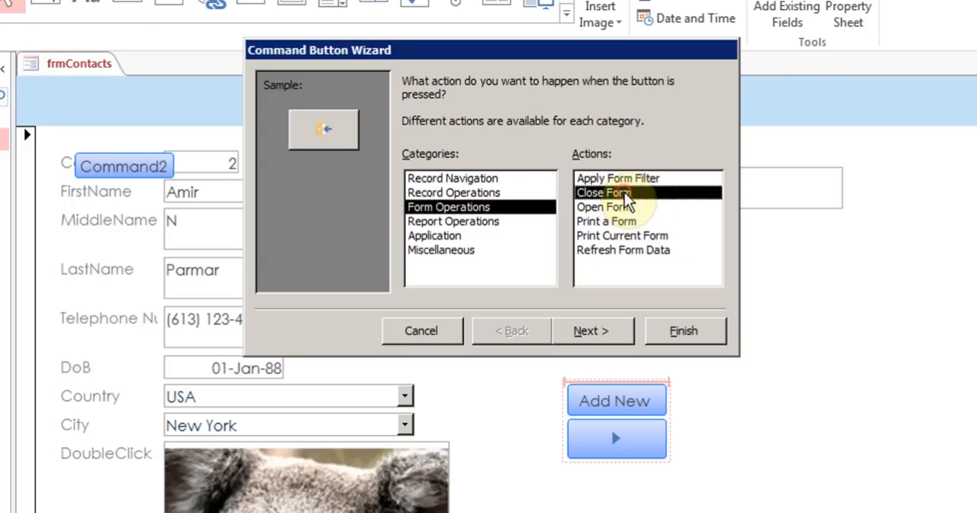
click(589, 338)
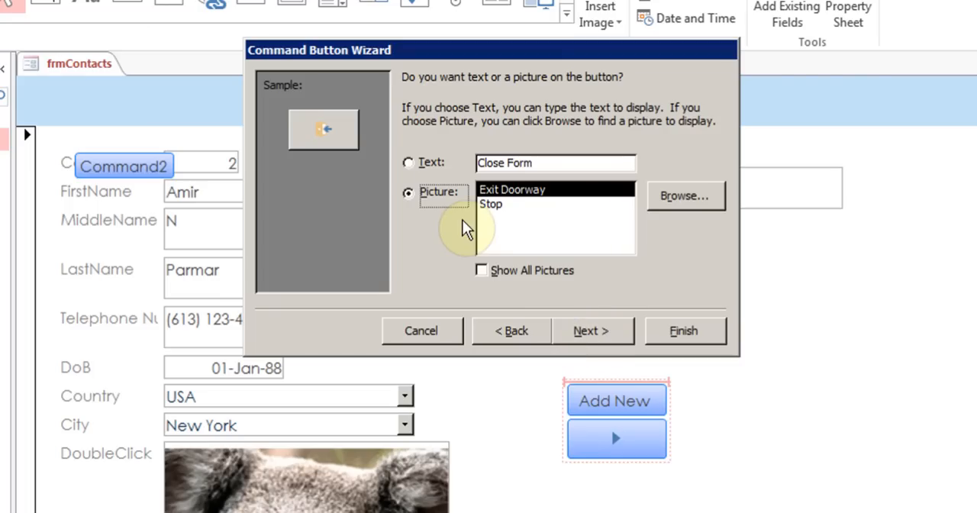
click(428, 165)
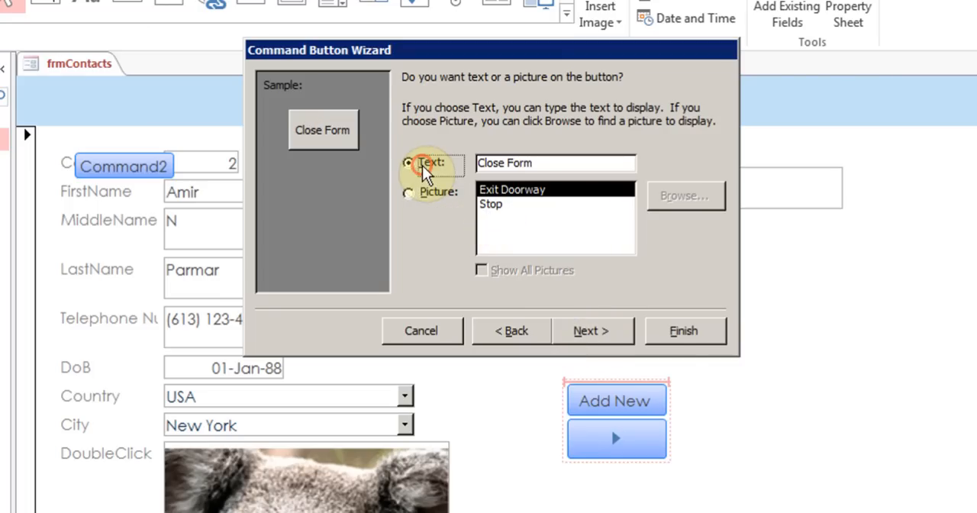
click(624, 331)
click(685, 332)
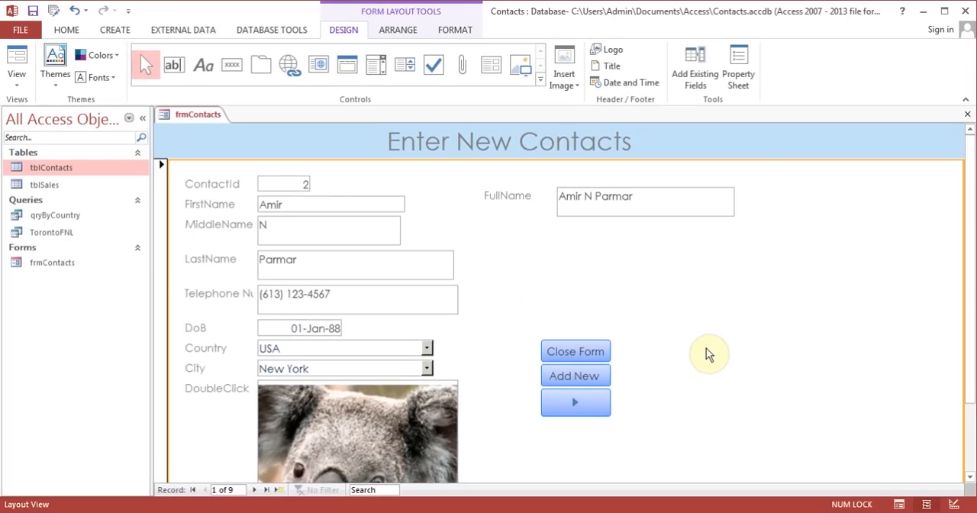
Test the next-record button in Form View, and close frmContacts with its Close Form button, saving the design changes
click(21, 66)
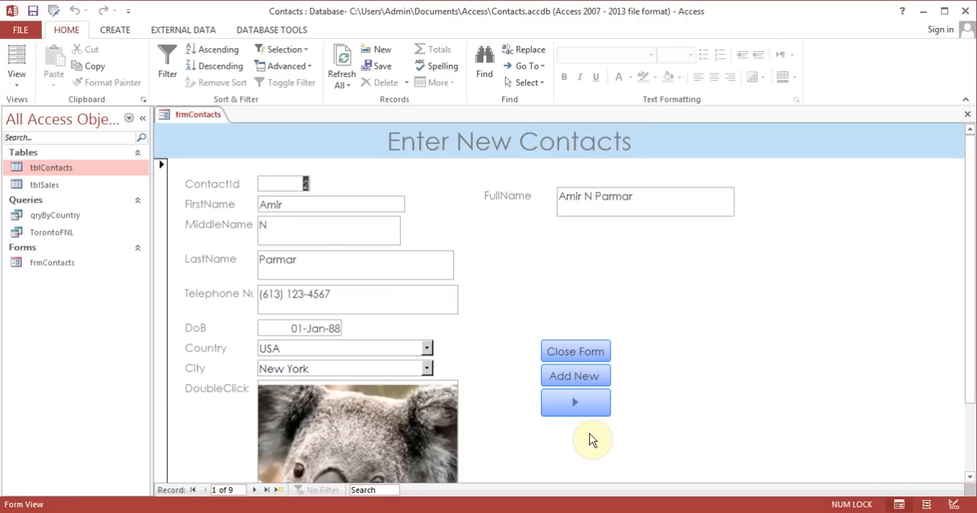
click(576, 405)
click(576, 405)
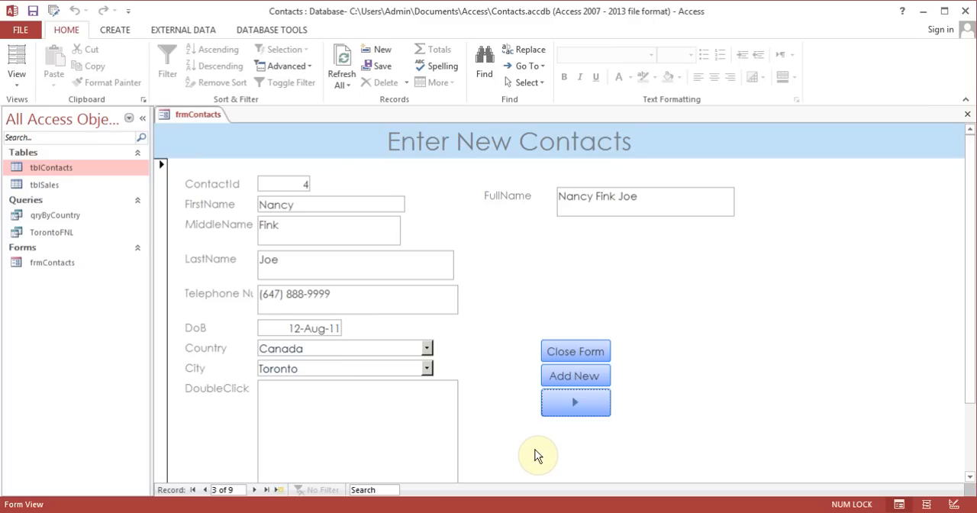
click(587, 355)
click(436, 299)
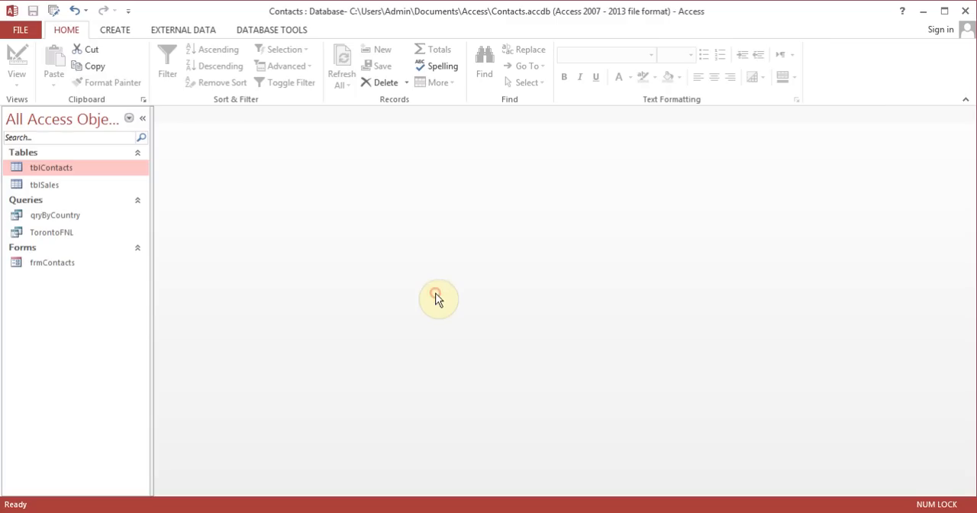
Reopen frmContacts, add a new record with a test contact's first, middle and last names, and close the form
double_click(53, 264)
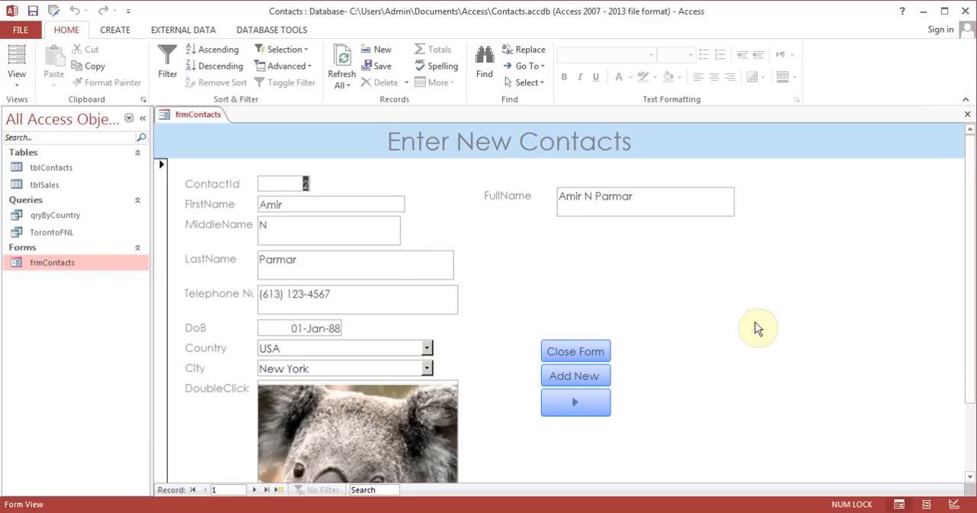
click(590, 379)
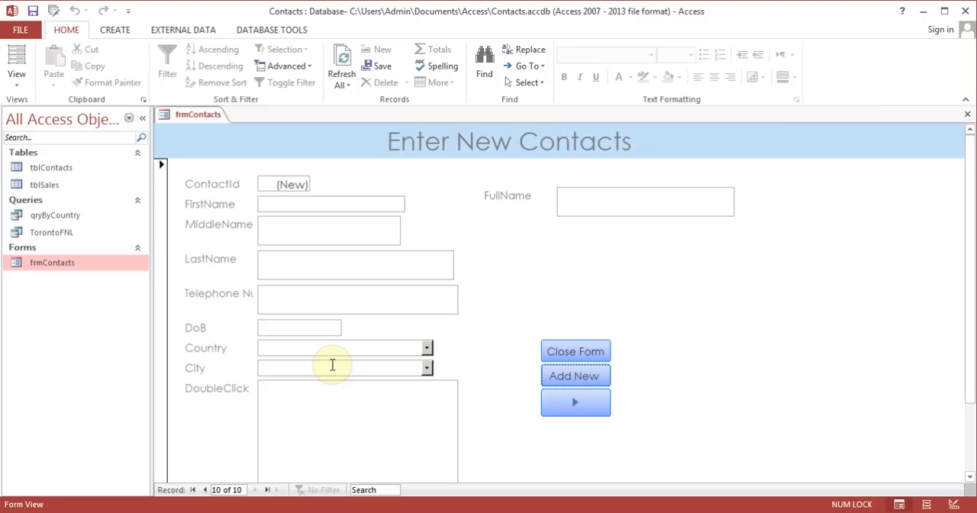
click(316, 206)
text(Test)
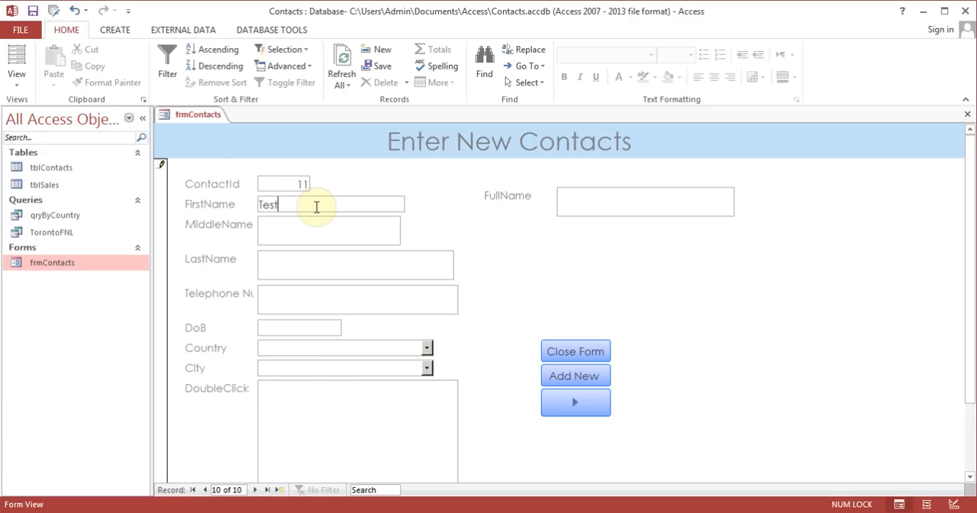
key(Tab)
text(M)
key(Tab)
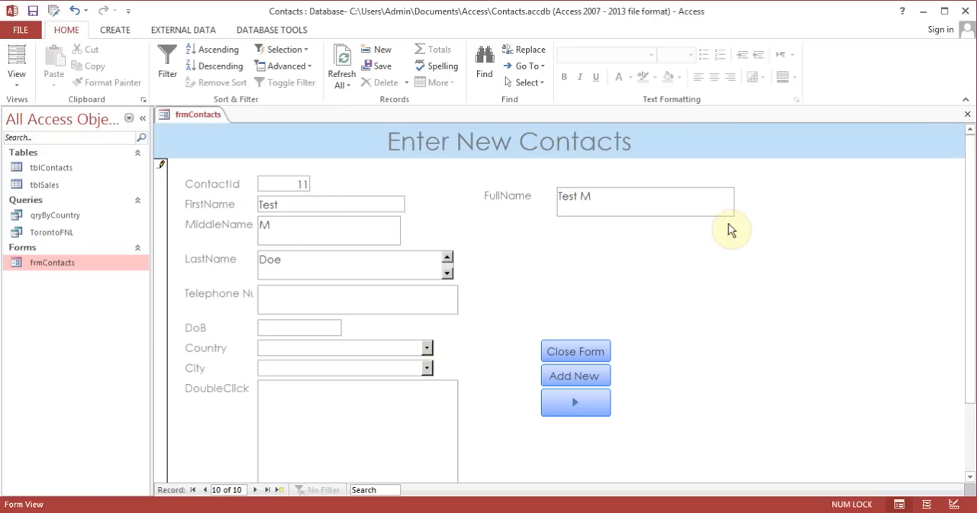
click(968, 117)
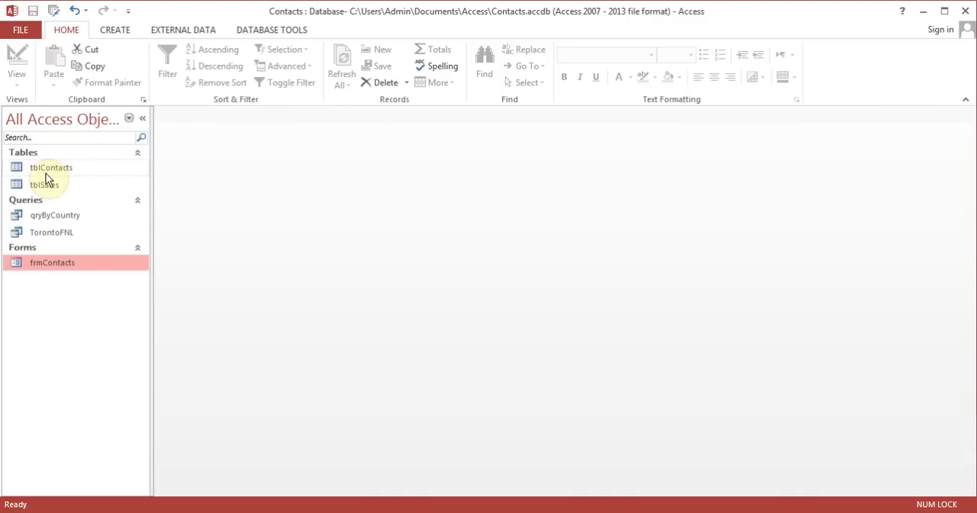
Check the newly added contact's row in tblContacts and close the table
double_click(59, 170)
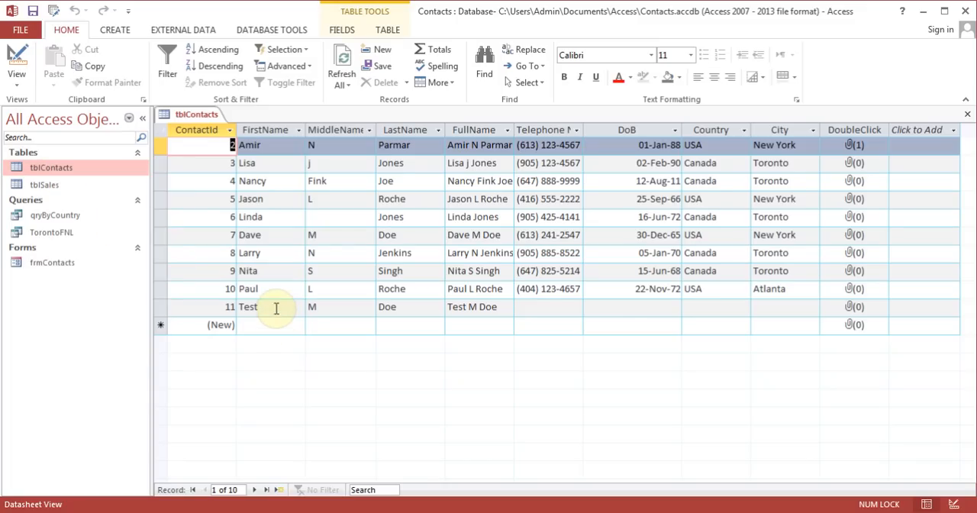
click(276, 308)
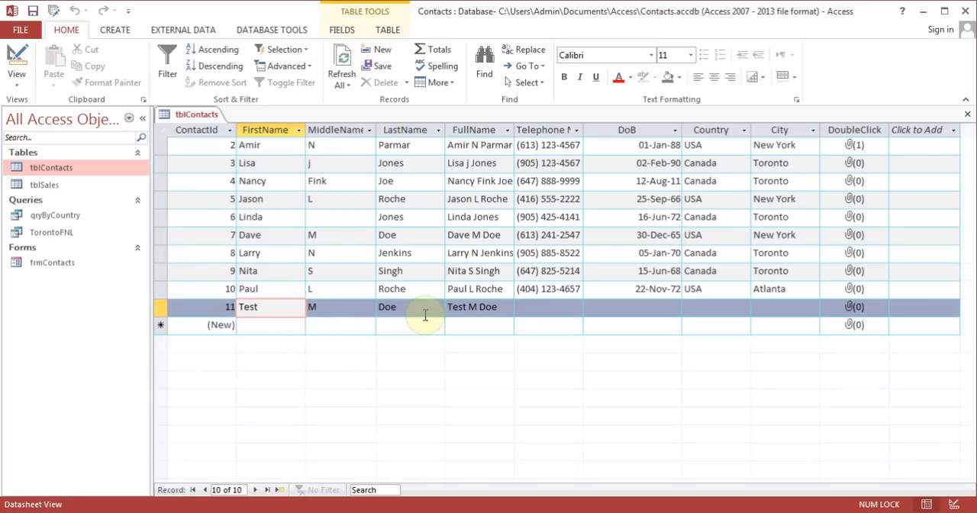
click(967, 114)
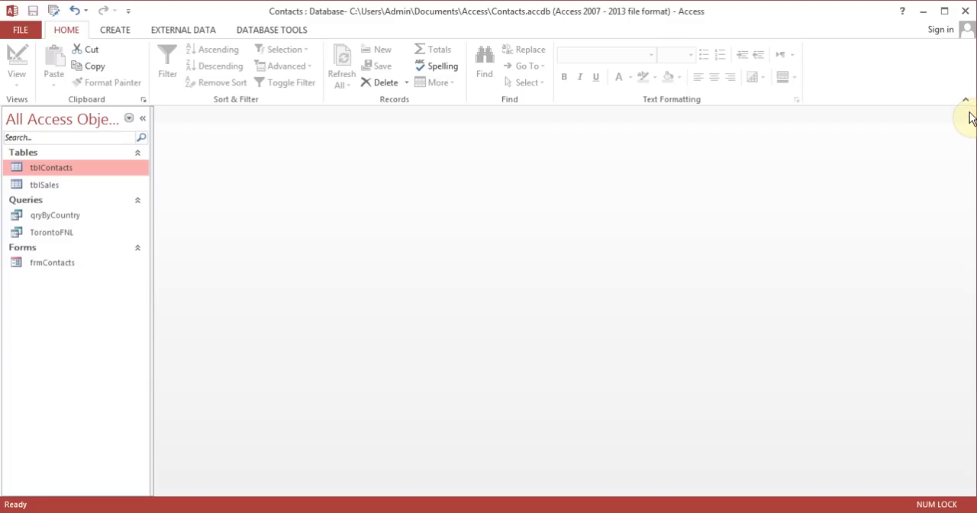
Open frmContacts in Design View and delete the Close Form, Add New Record and next-record command buttons
double_click(67, 264)
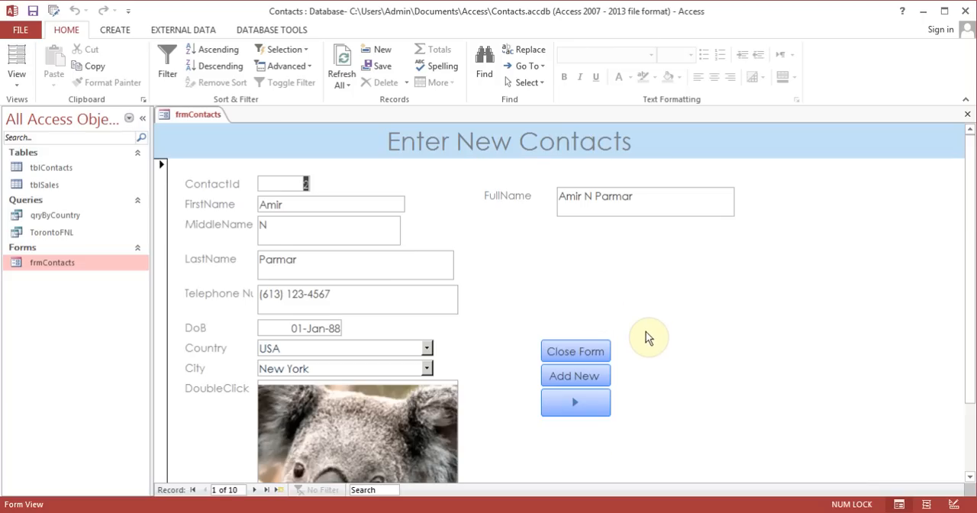
click(18, 83)
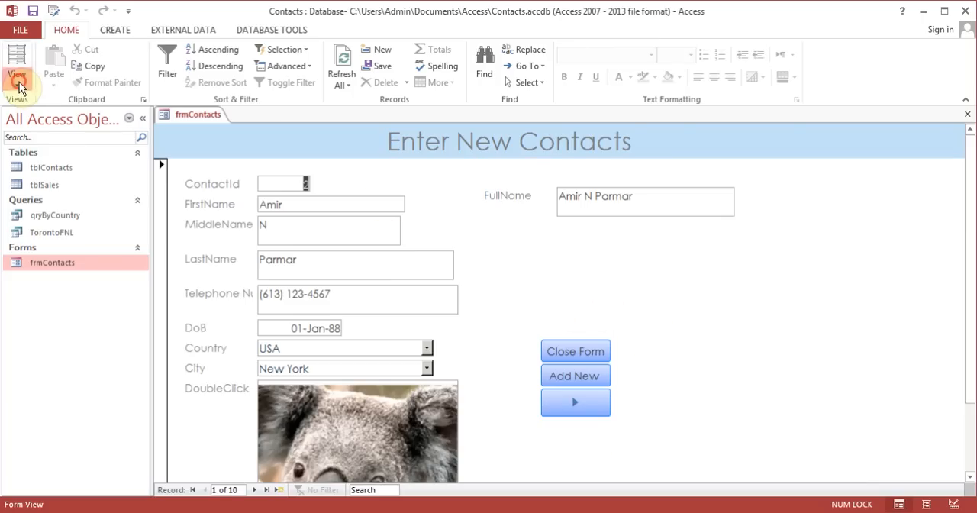
click(52, 172)
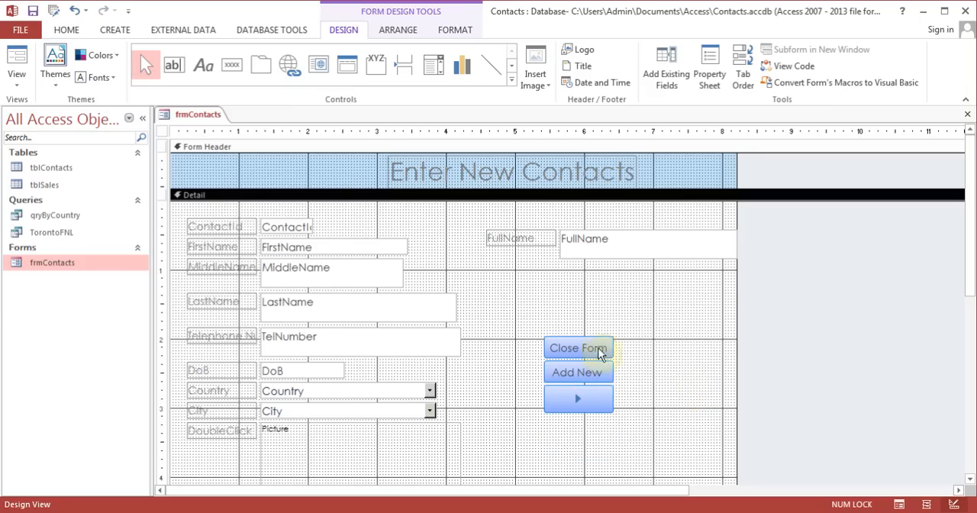
click(601, 352)
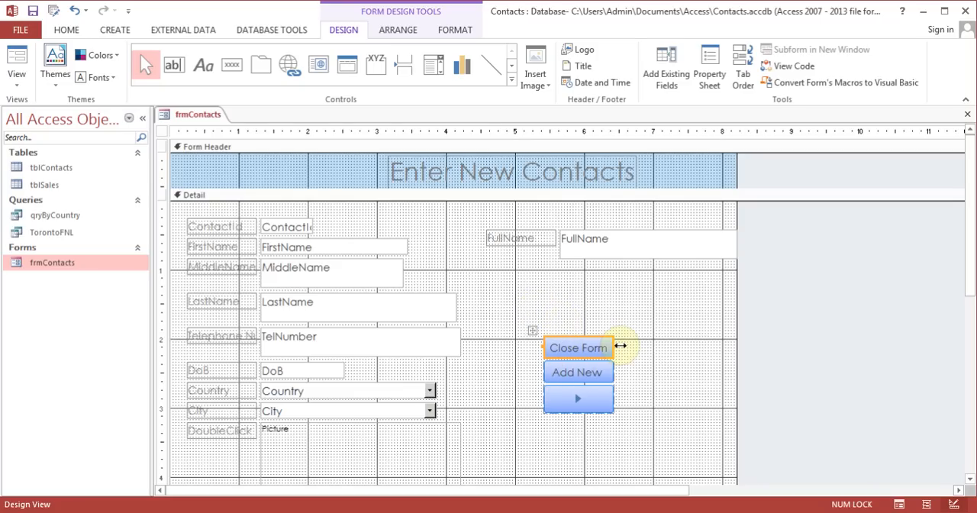
key(Delete)
click(608, 348)
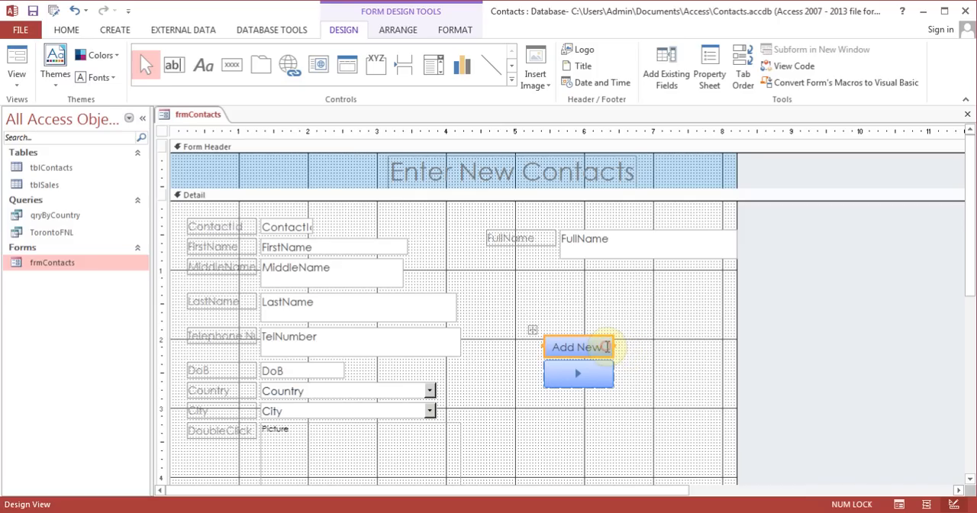
key(Delete)
click(605, 347)
key(Delete)
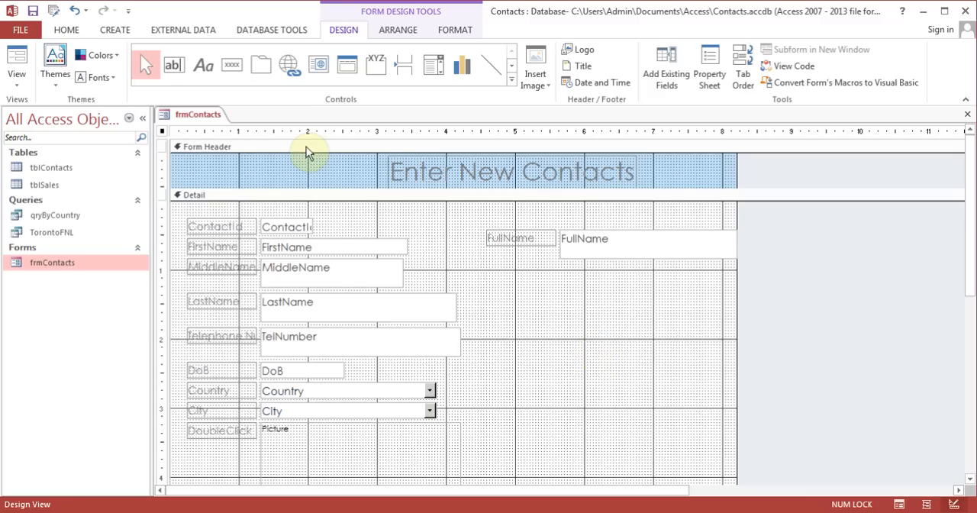
Draw a command button below the FullName label with the Record Navigation action Go To Next Record and the Go To Next picture
click(232, 64)
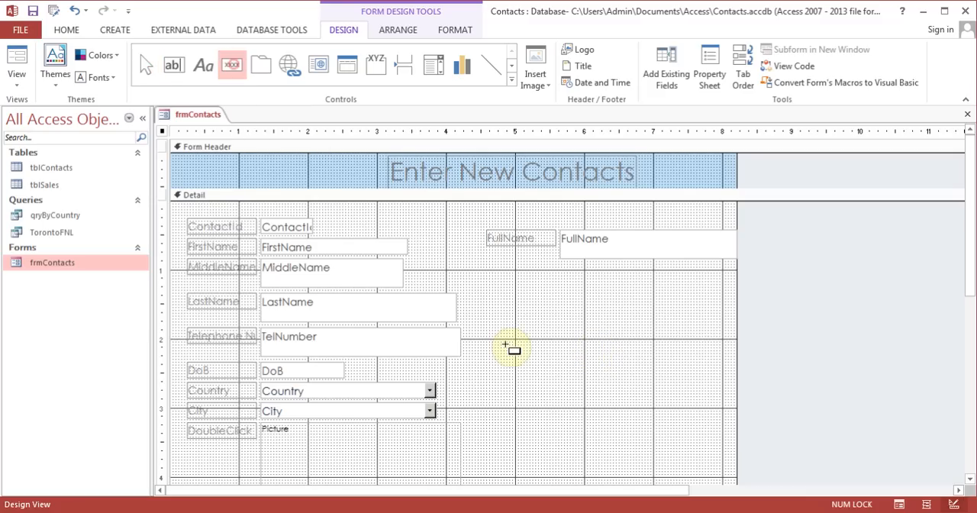
mouse_move(530, 318)
mouse_down()
mouse_move(593, 341)
mouse_move(585, 338)
mouse_up()
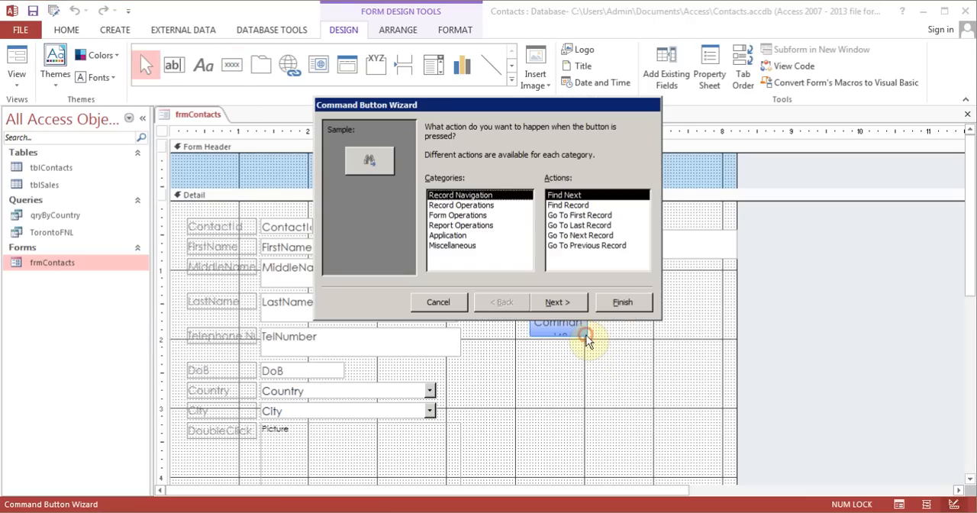
click(575, 235)
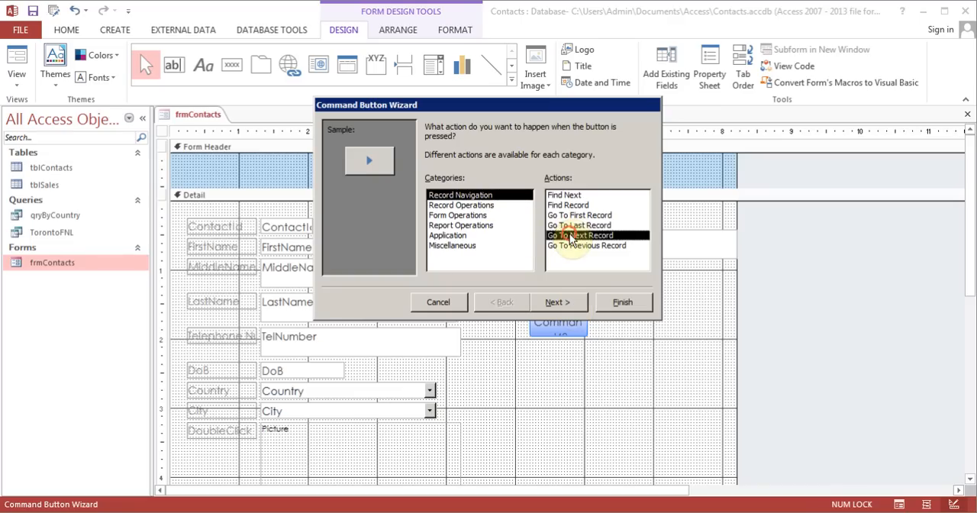
click(567, 302)
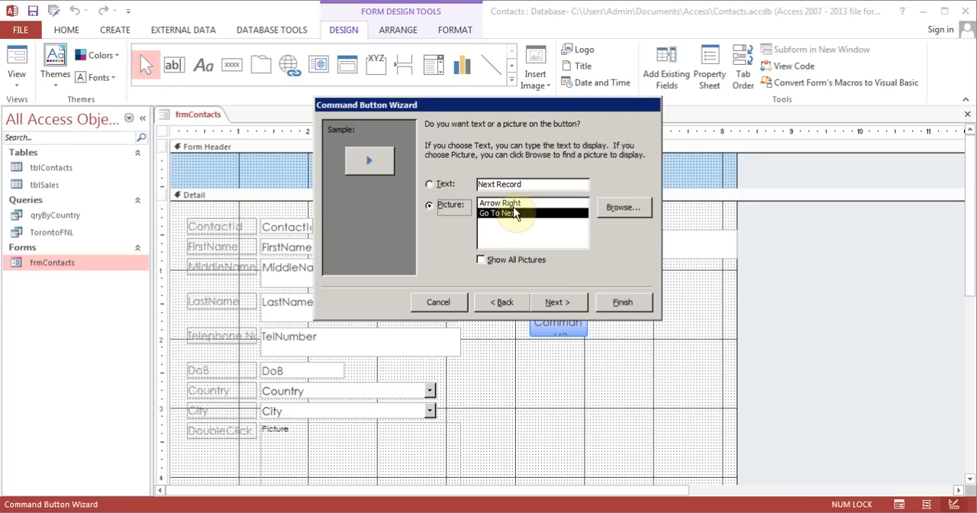
click(555, 303)
click(623, 302)
click(561, 391)
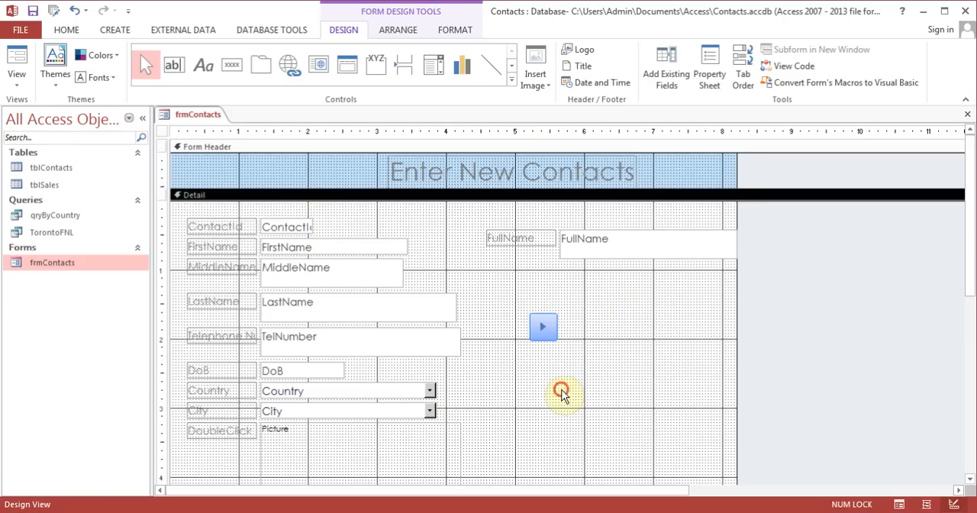
Move the next-record button down so it sits level with the DoB field
click(539, 321)
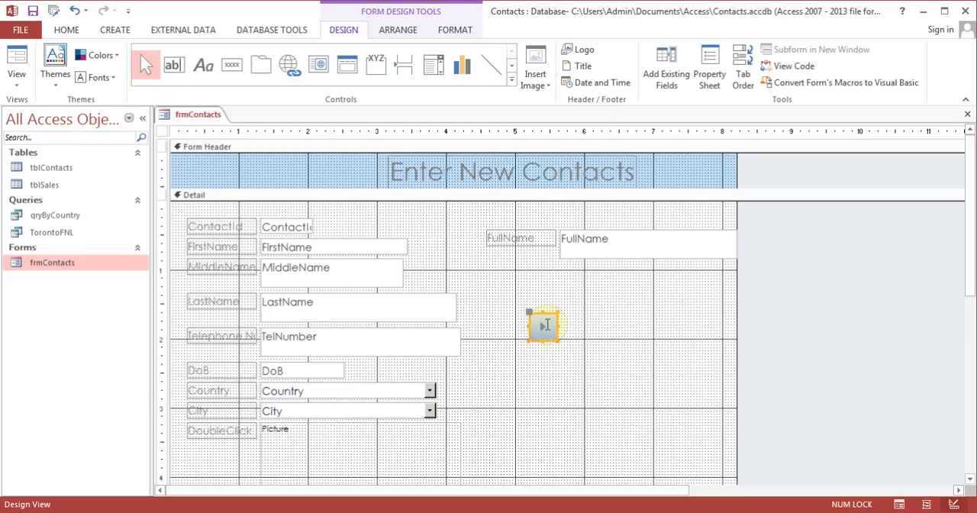
click(544, 313)
drag(544, 314, 535, 359)
click(585, 331)
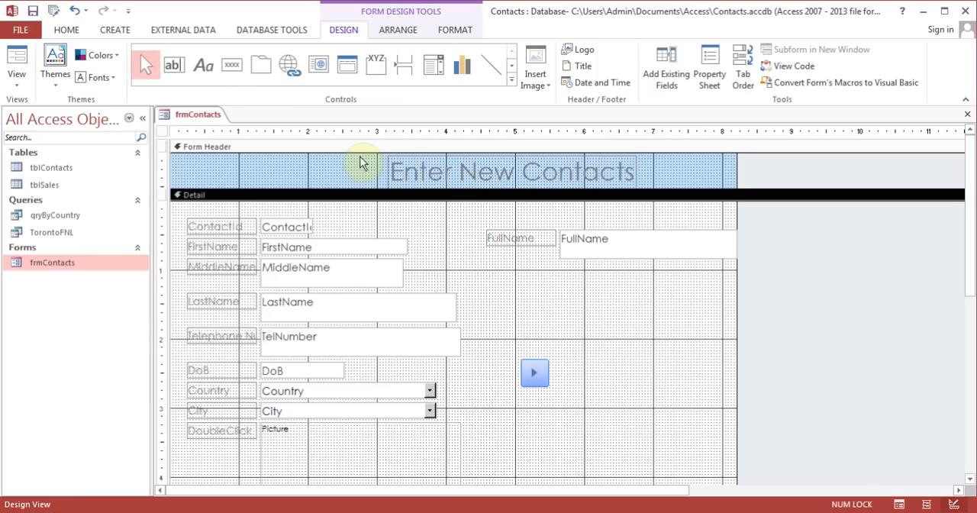
Draw a command button to the right of the next-record button with the Go To Previous Record action and Go To Previous picture
click(231, 65)
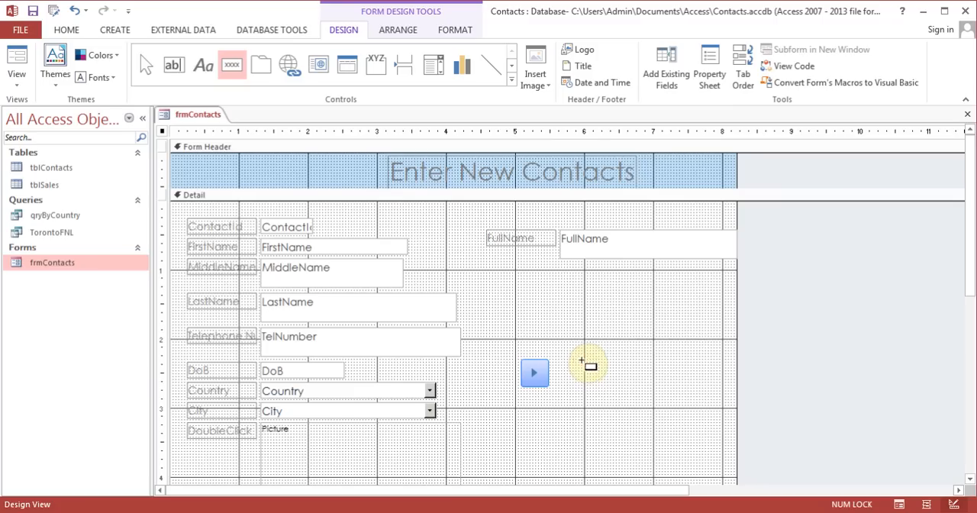
drag(582, 363, 616, 388)
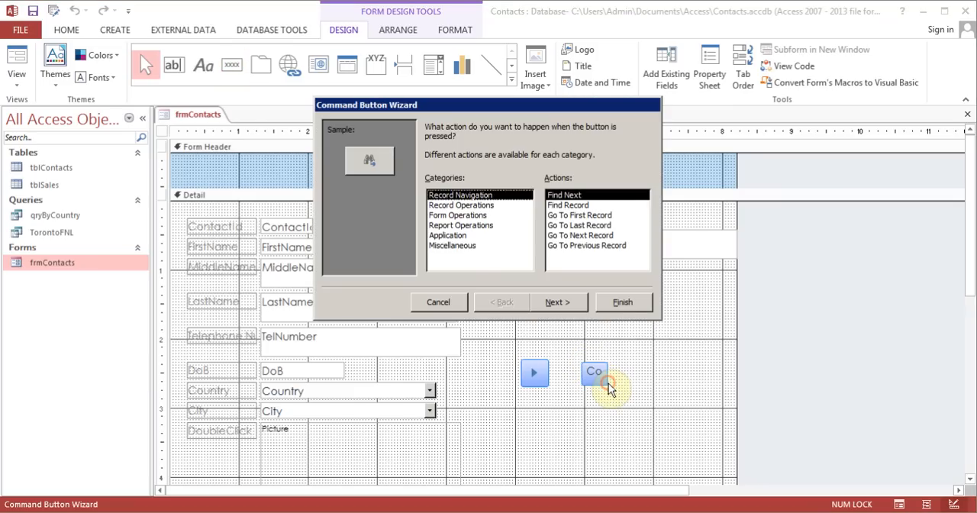
click(584, 246)
click(563, 302)
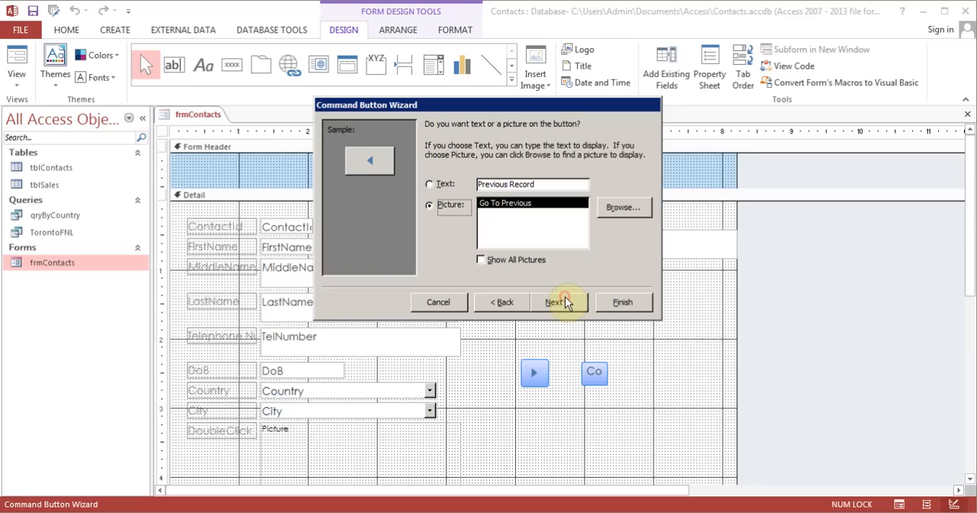
click(556, 301)
click(615, 304)
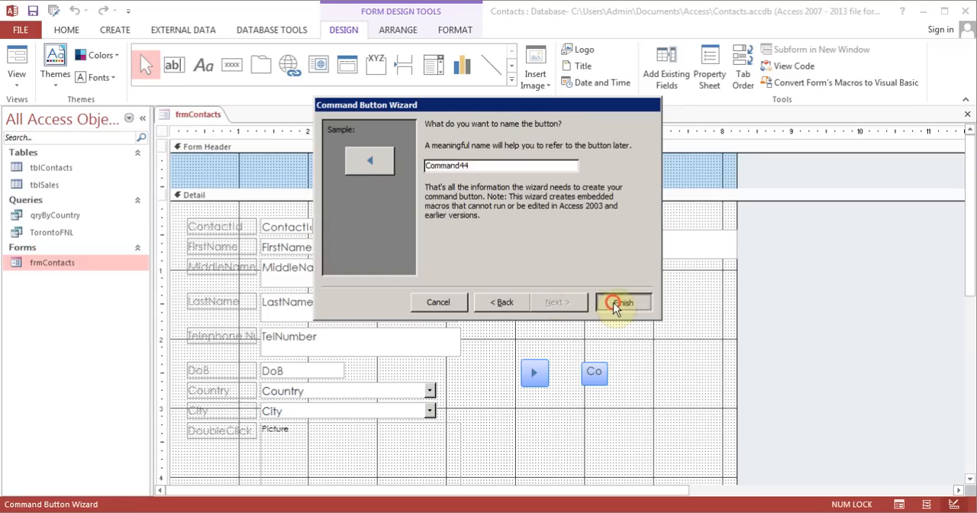
Move the previous-record button slightly up and closer to the next-record button so both sit level
click(565, 435)
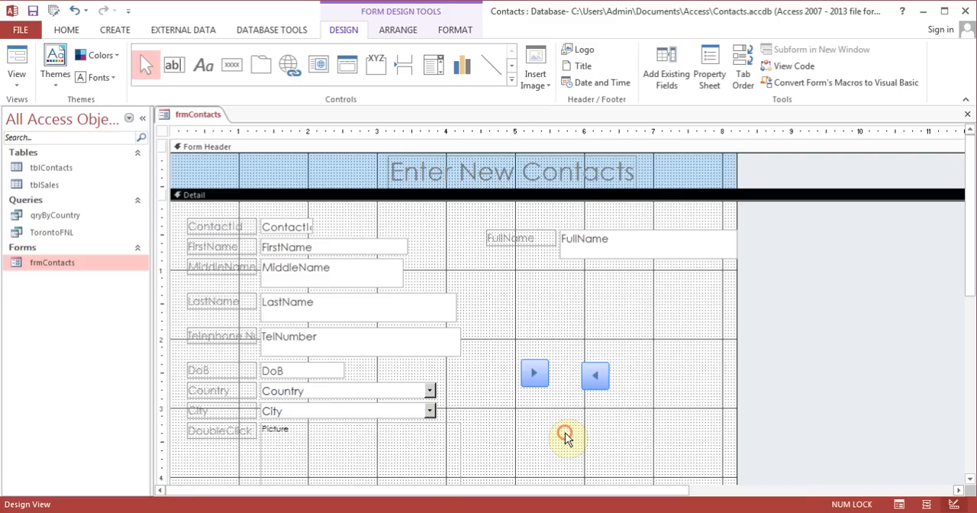
click(596, 373)
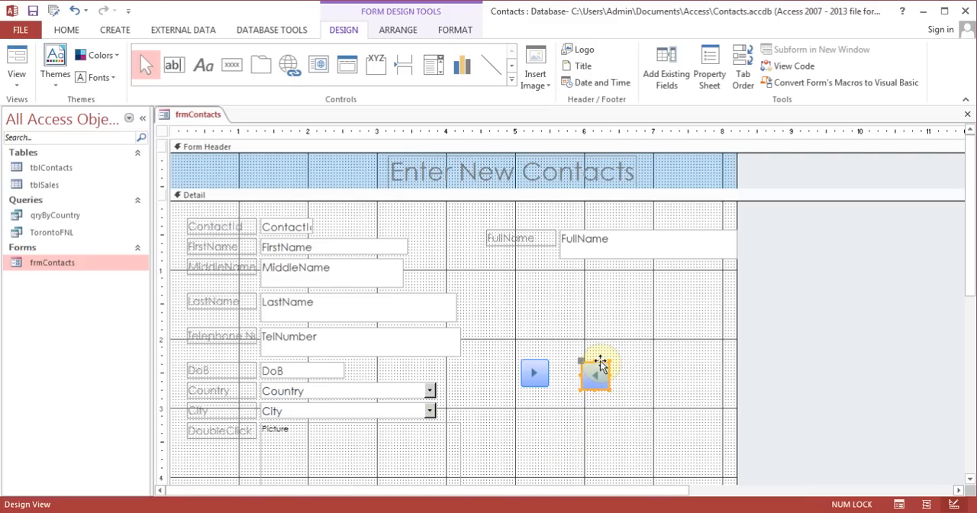
drag(601, 361, 594, 359)
click(632, 392)
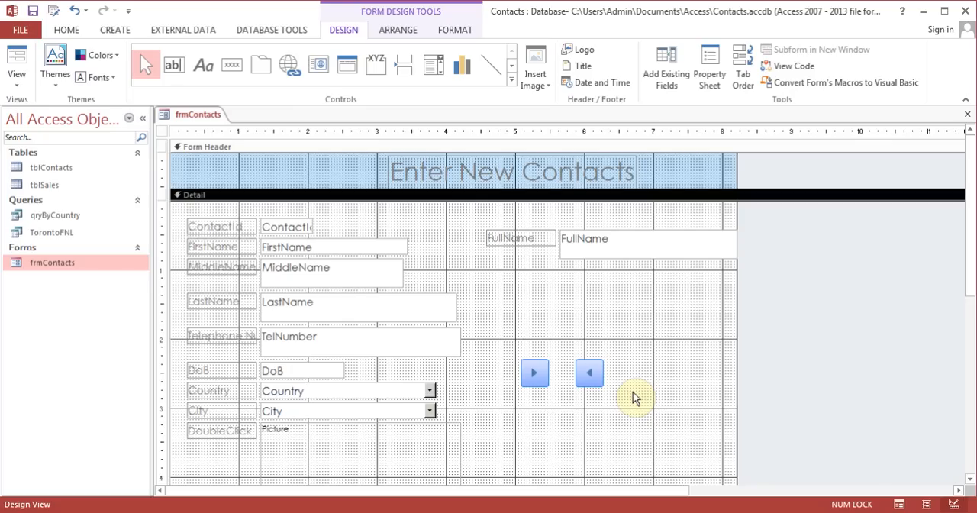
Draw a command button below the two navigation buttons with the Record Operations action Add New Record and the text Add Record
click(231, 64)
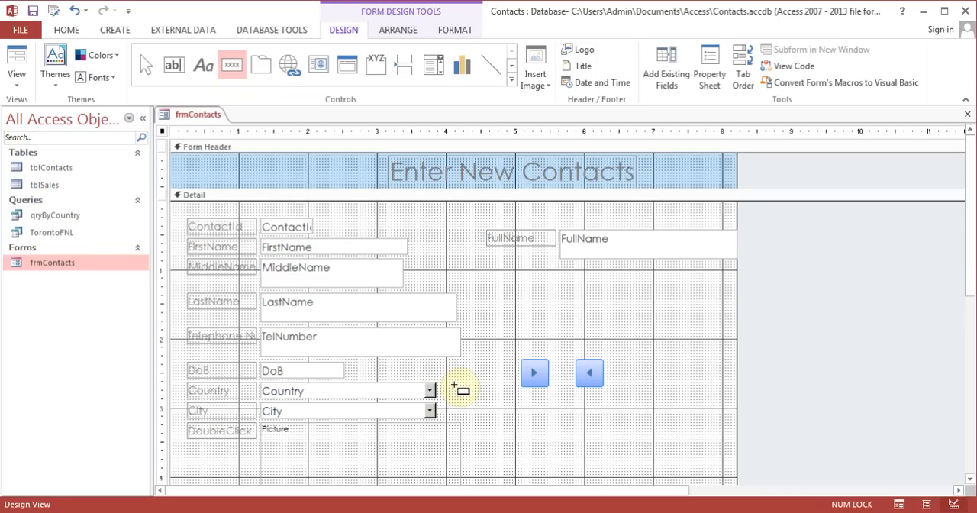
drag(530, 410, 619, 443)
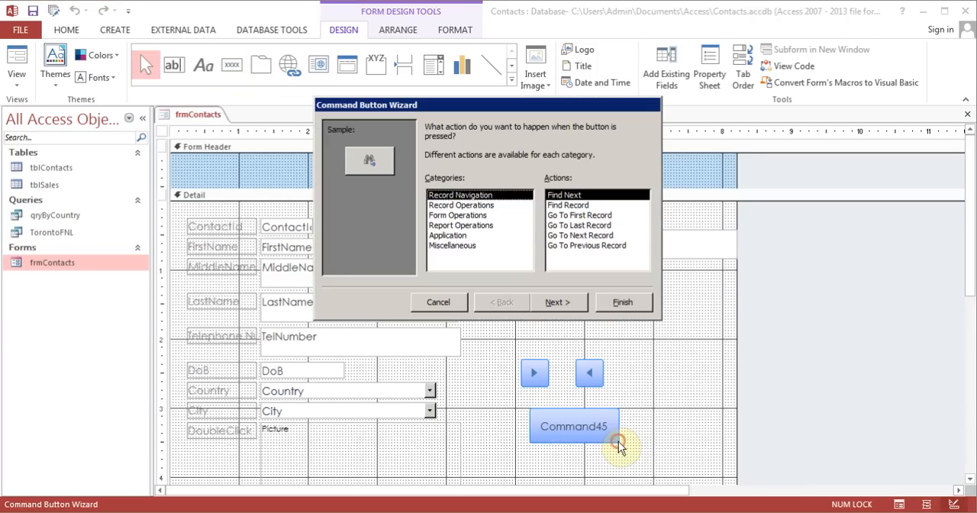
click(495, 206)
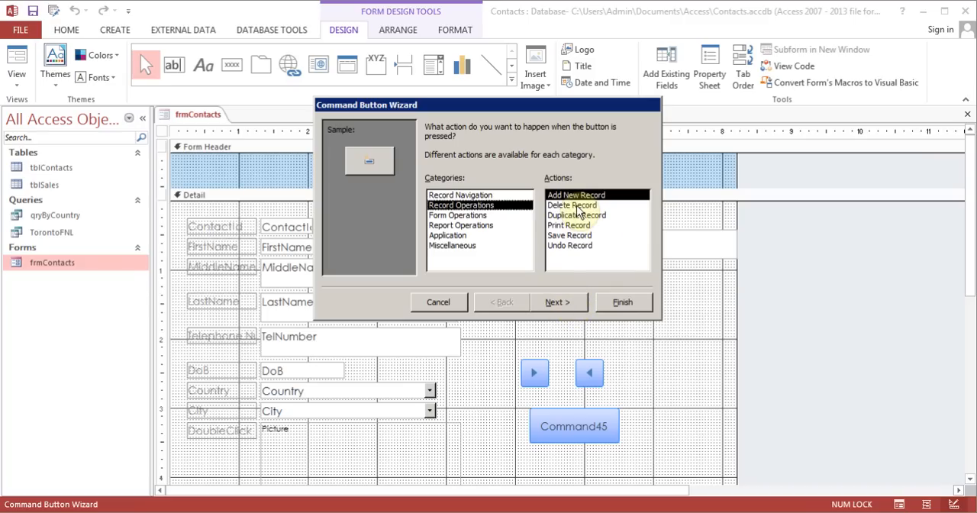
click(562, 302)
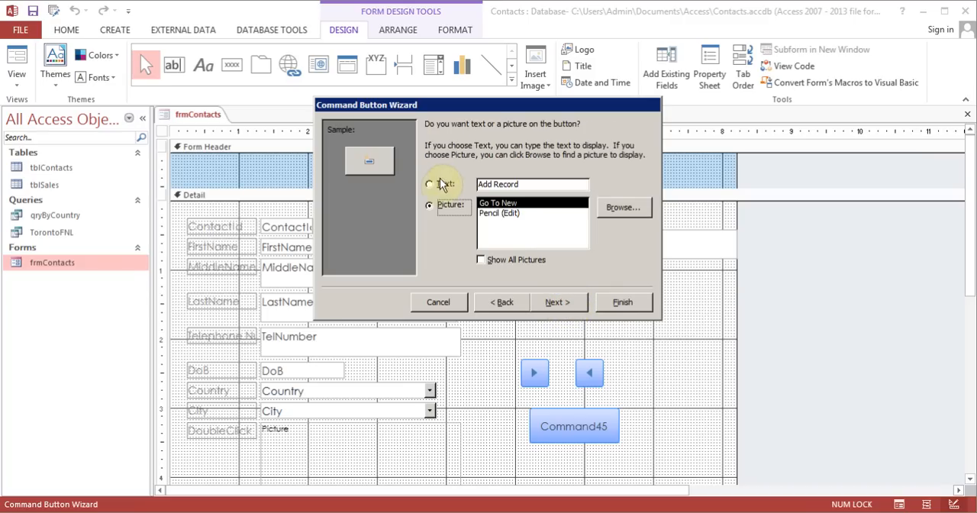
click(429, 184)
click(546, 302)
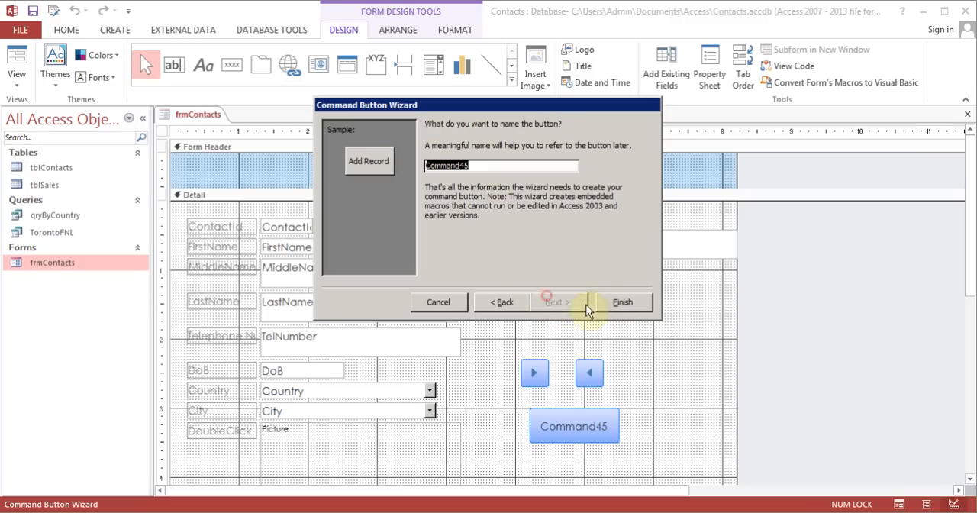
click(633, 303)
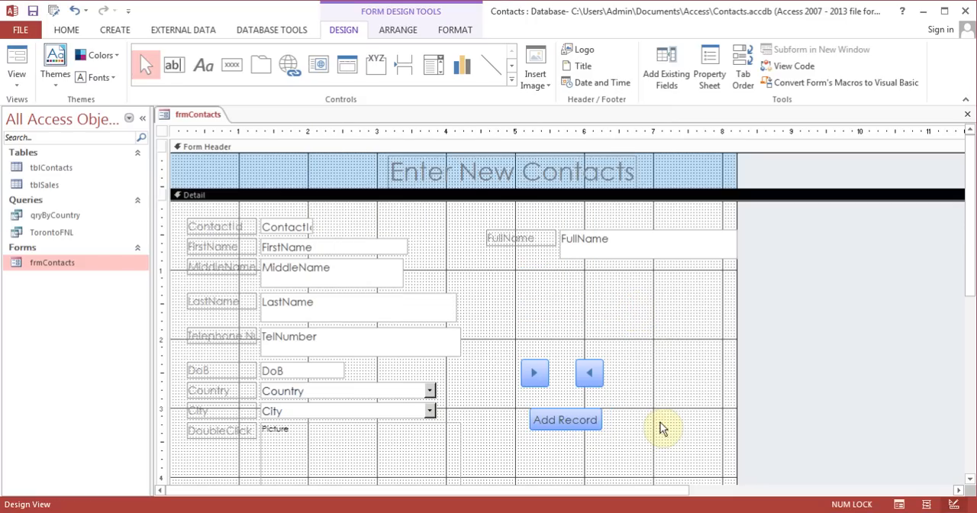
Test the next-record and previous-record buttons in Form View and return to Design View
click(17, 61)
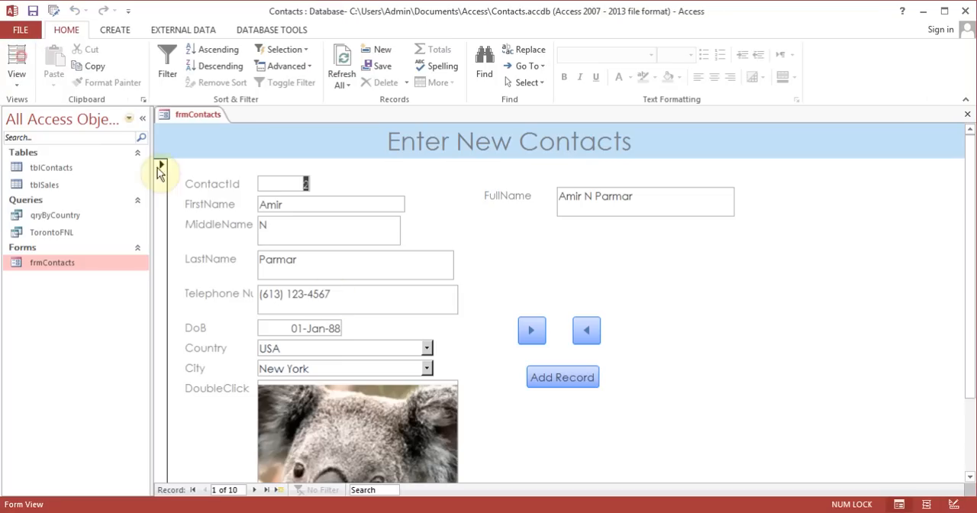
click(532, 329)
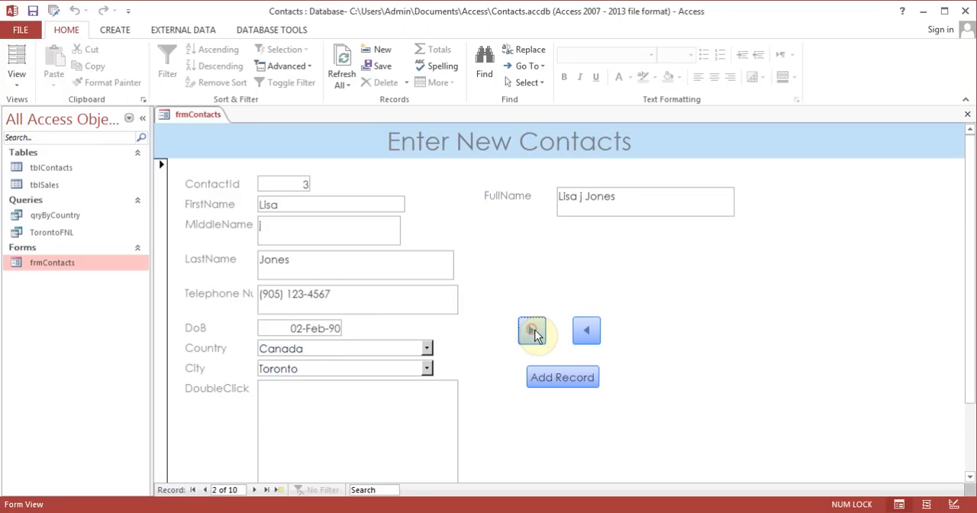
click(588, 333)
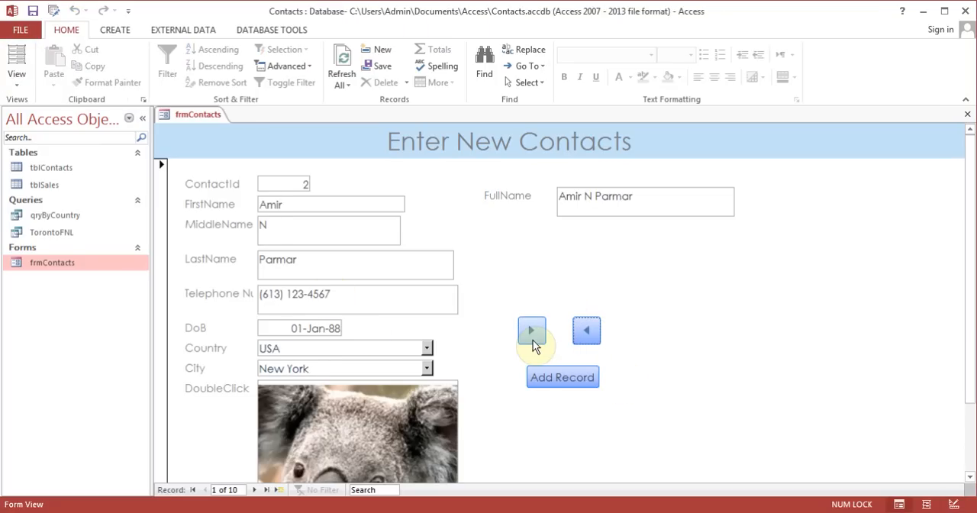
click(17, 77)
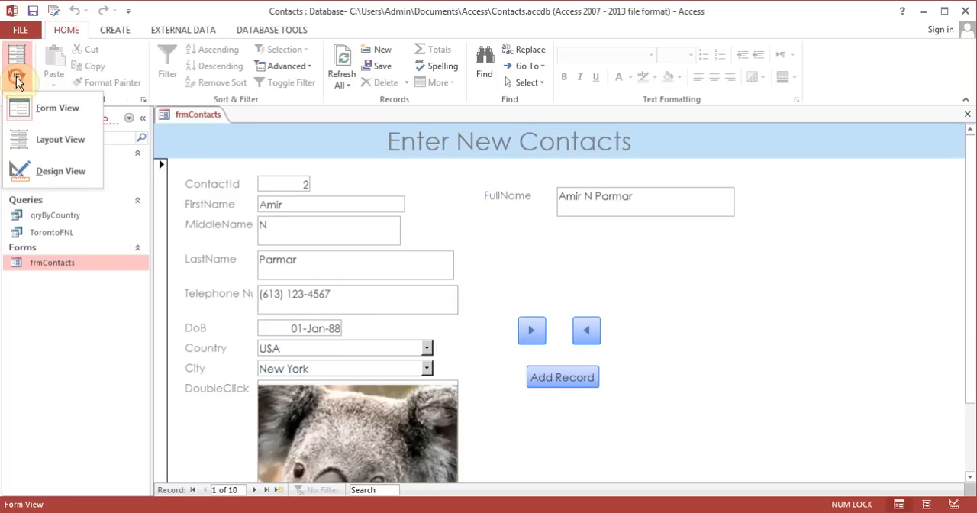
click(61, 173)
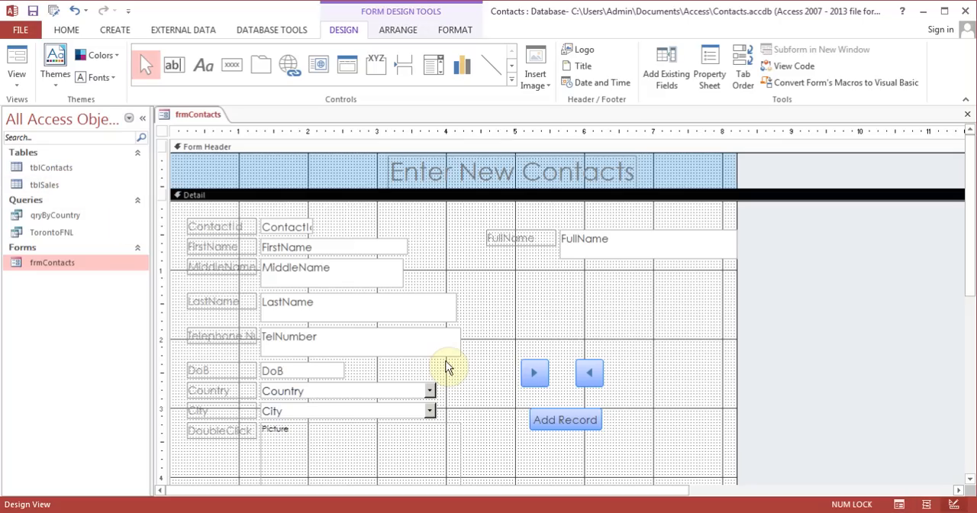
Draw an unbound text box below the FullName field and delete it
click(178, 64)
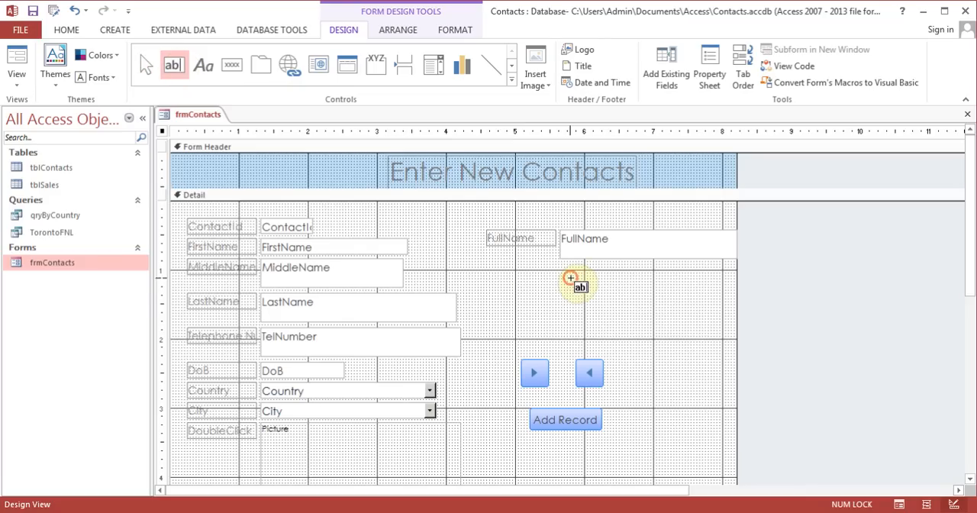
drag(569, 278, 661, 312)
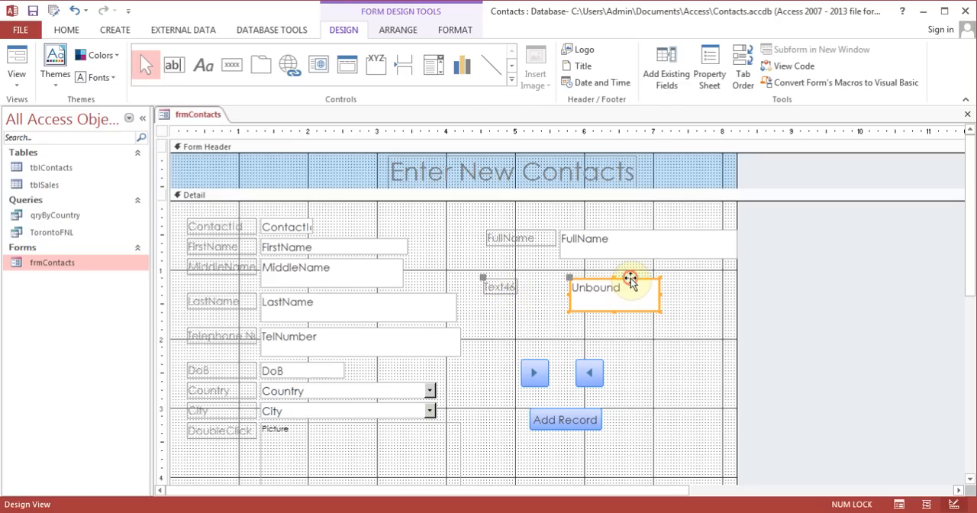
key(Delete)
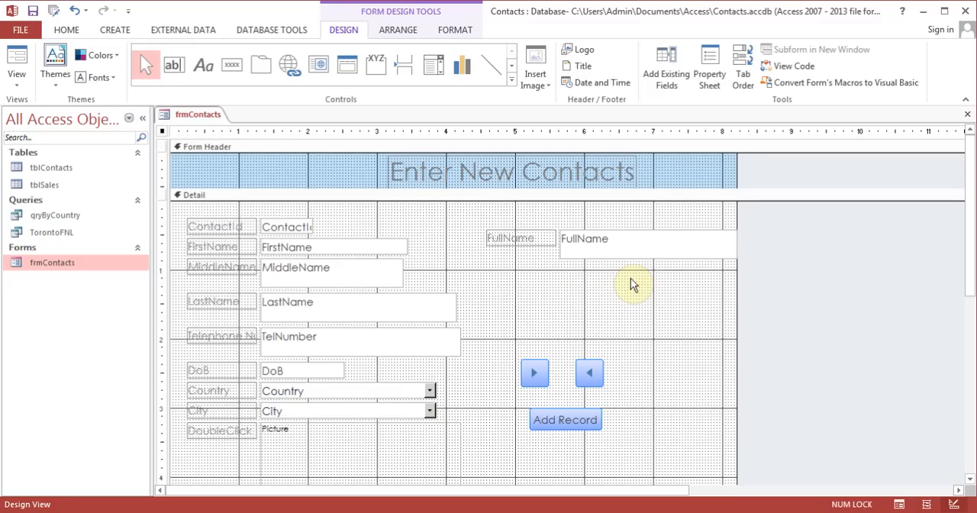
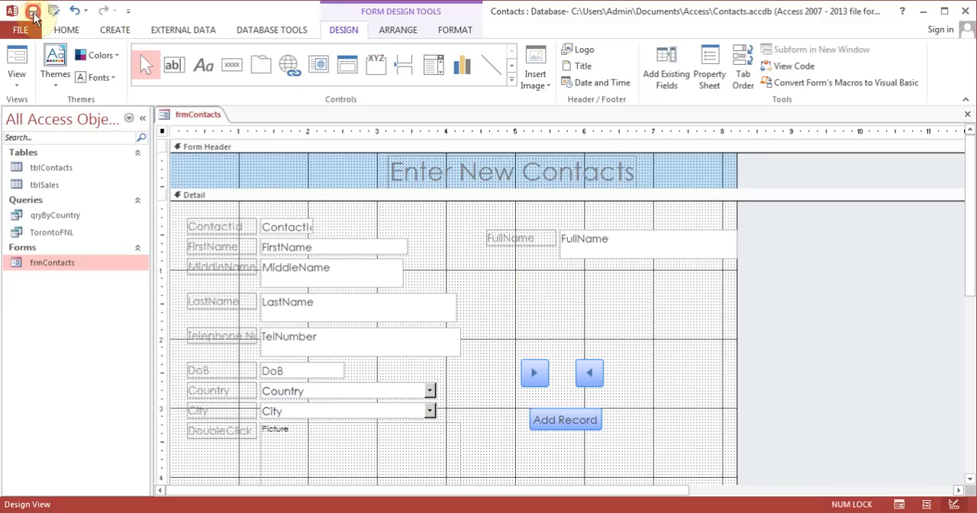
Close frmContacts, add a Short Text field named Sex to tblContacts in Design View, and save and close the table
click(967, 115)
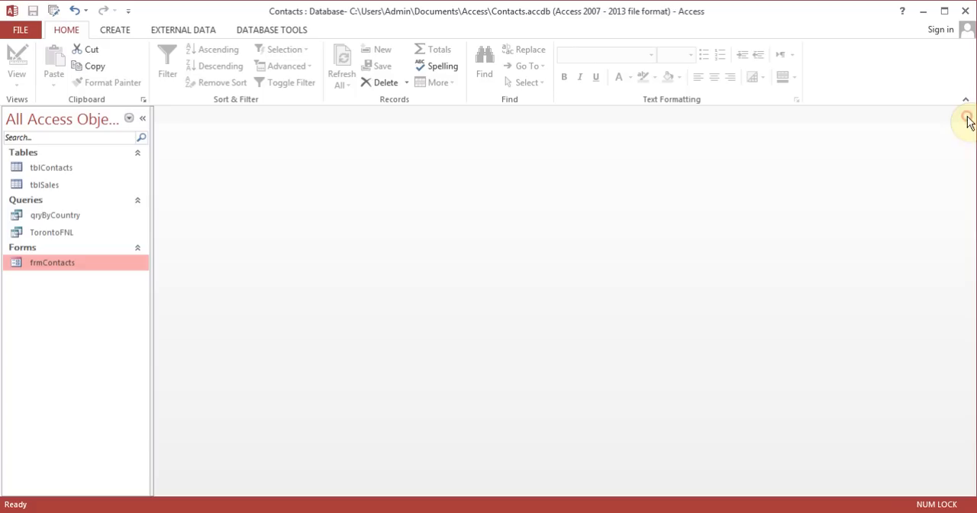
right_click(61, 170)
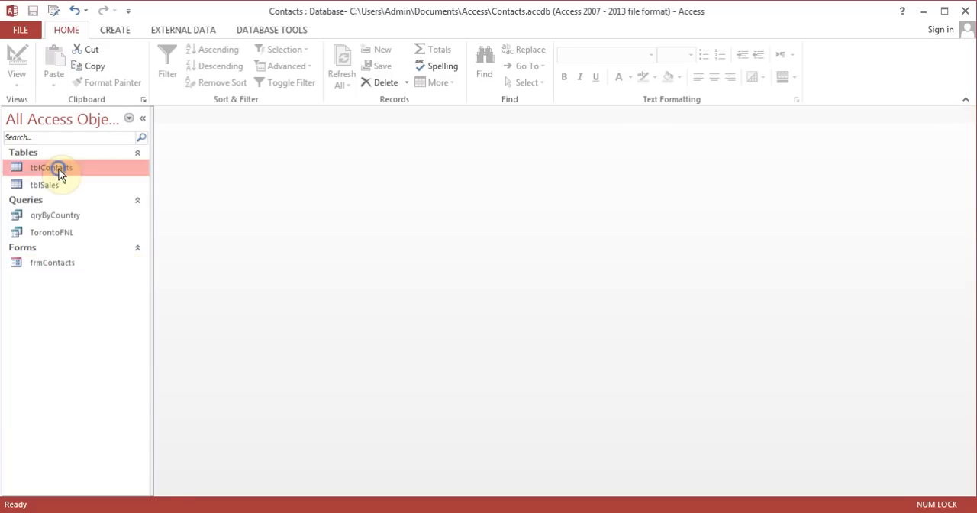
click(111, 197)
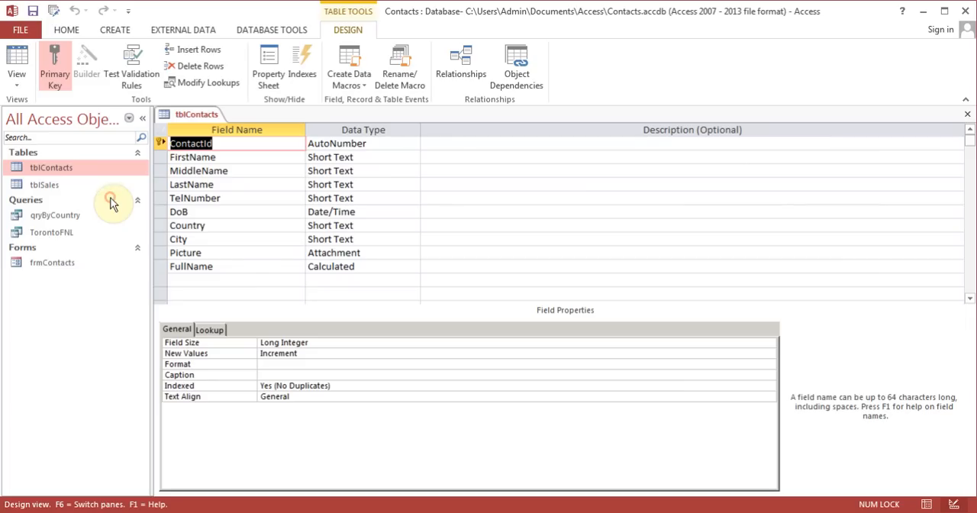
click(233, 282)
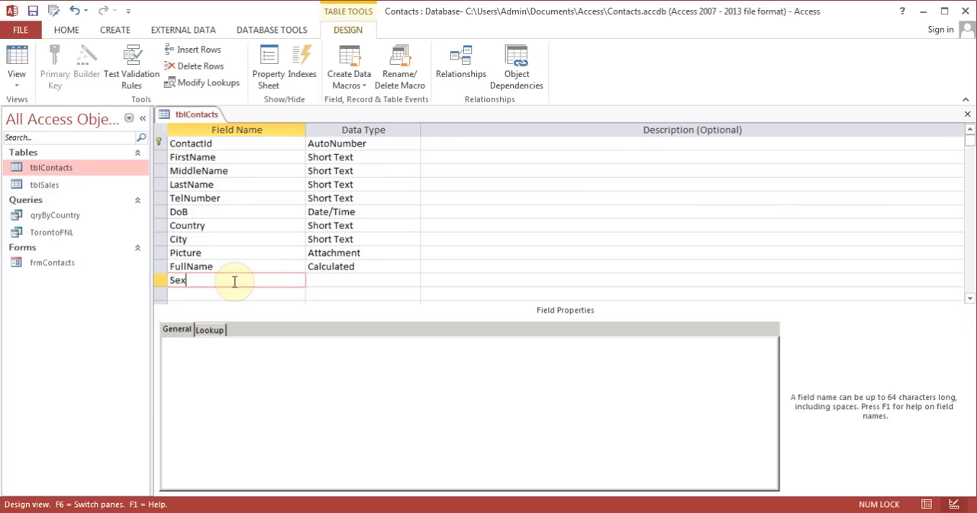
text(Sex)
key(Tab)
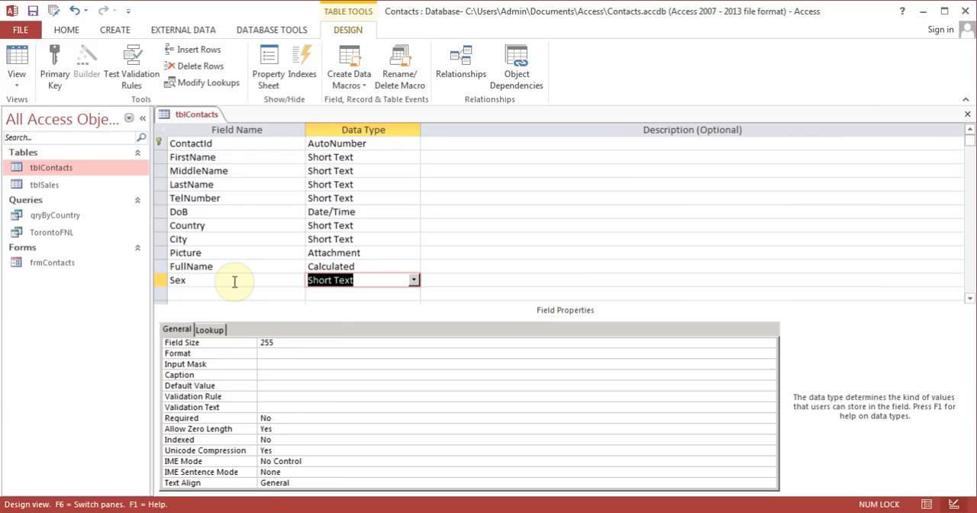
click(33, 11)
click(967, 113)
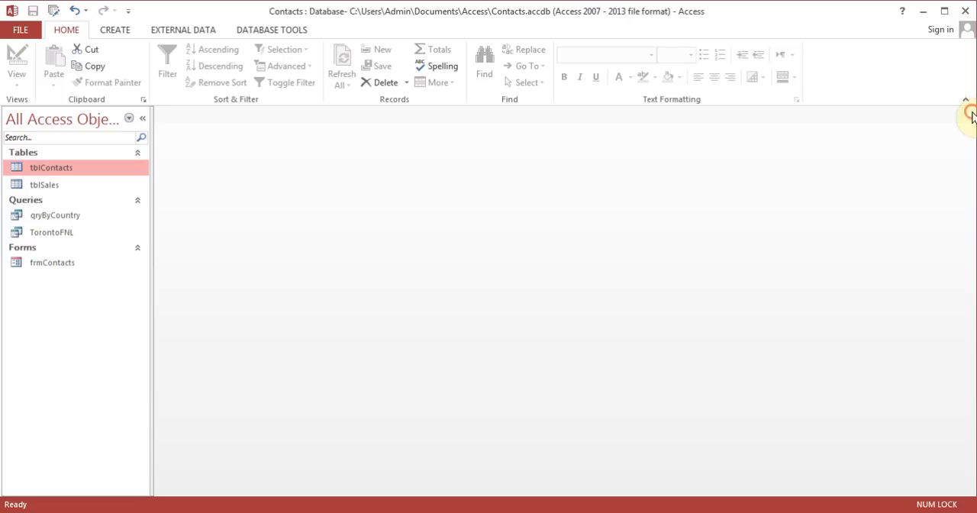
Open frmContacts in Design View and draw an option group between the FullName field and the navigation buttons
right_click(77, 261)
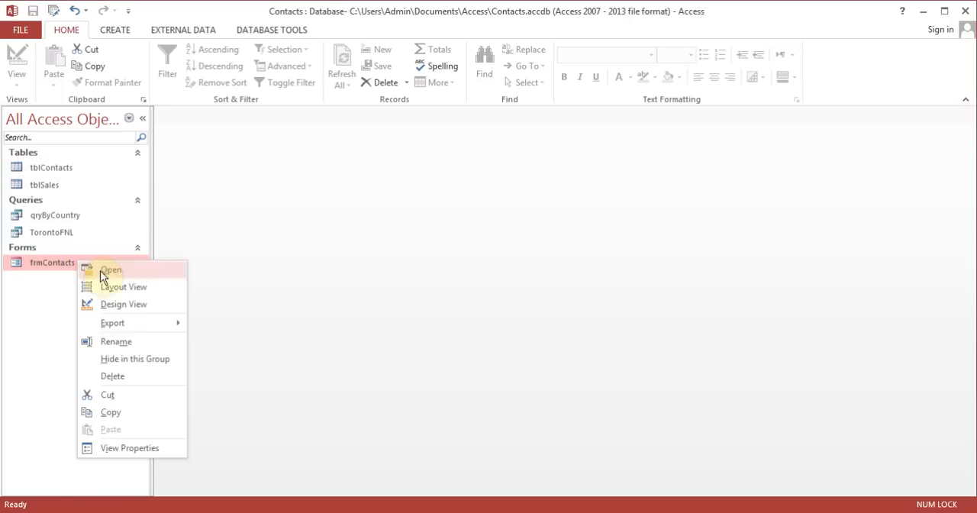
click(124, 304)
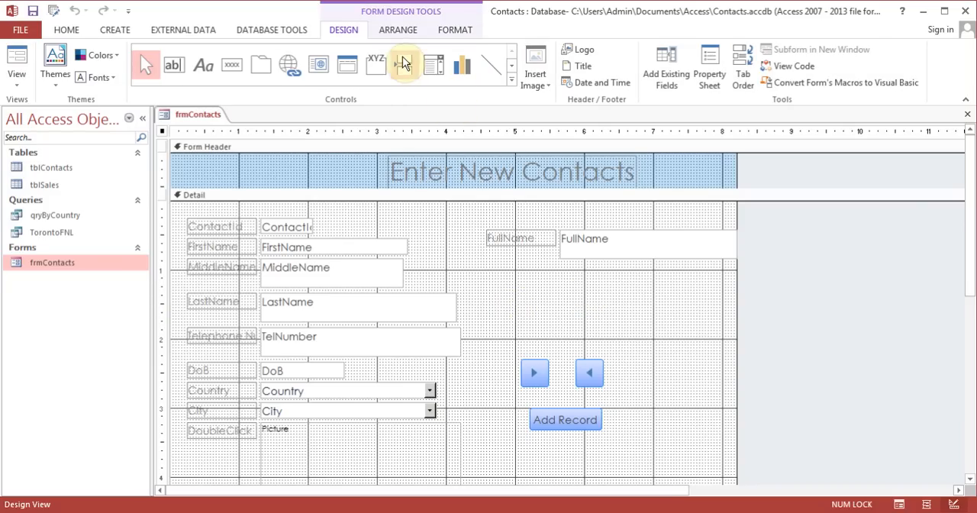
click(376, 67)
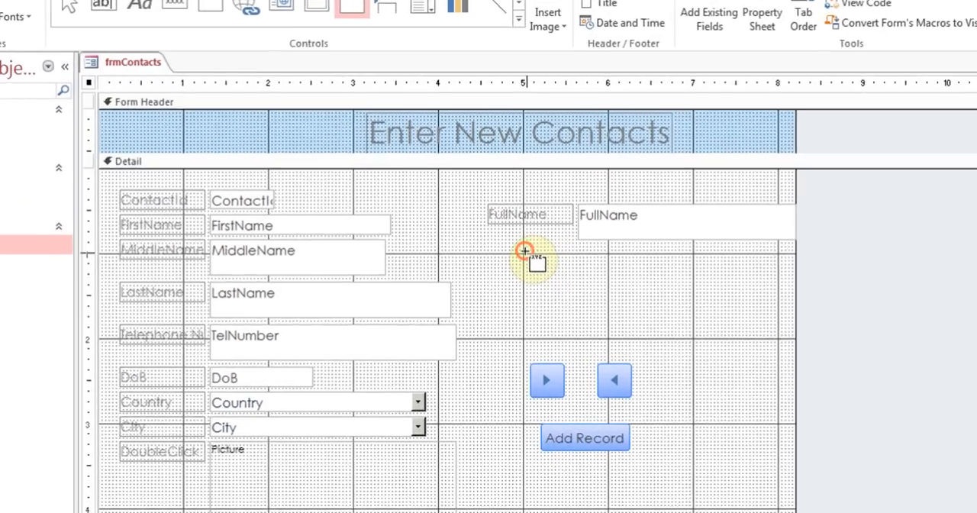
drag(519, 270, 639, 313)
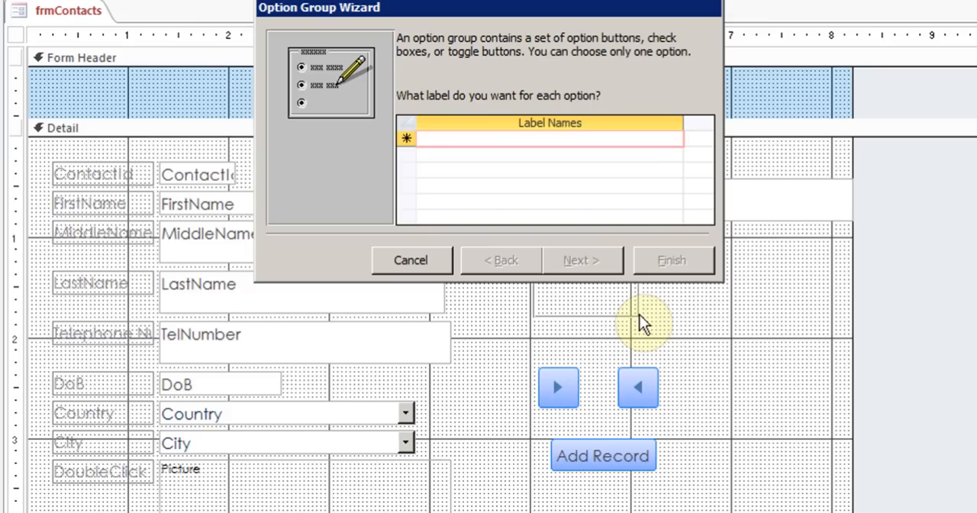
Label the option group's choices Male and Female, with Male as the default choice
text(Male)
key(Down)
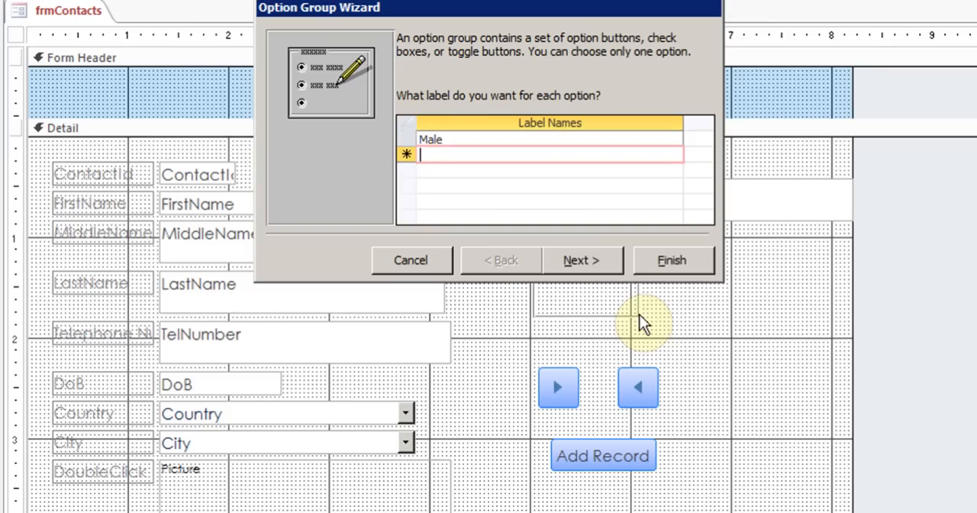
text(Female)
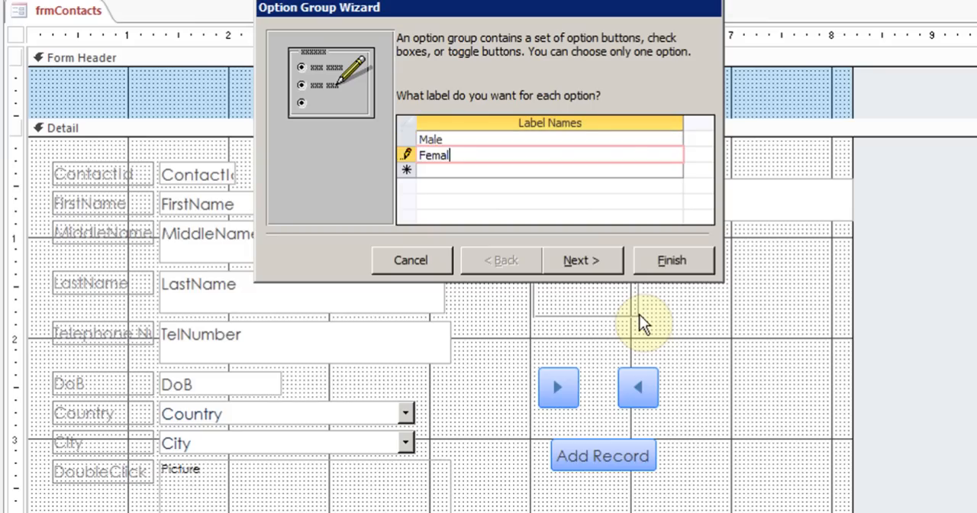
click(591, 263)
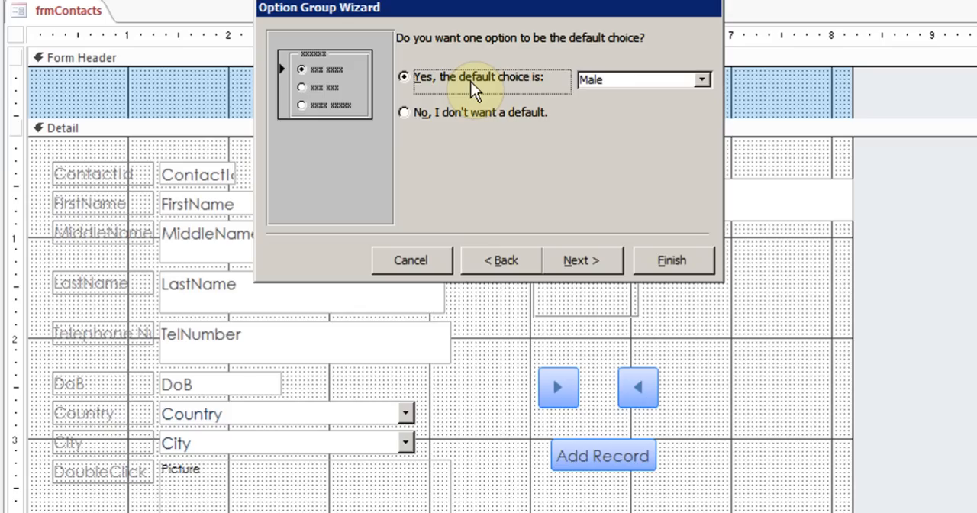
click(592, 263)
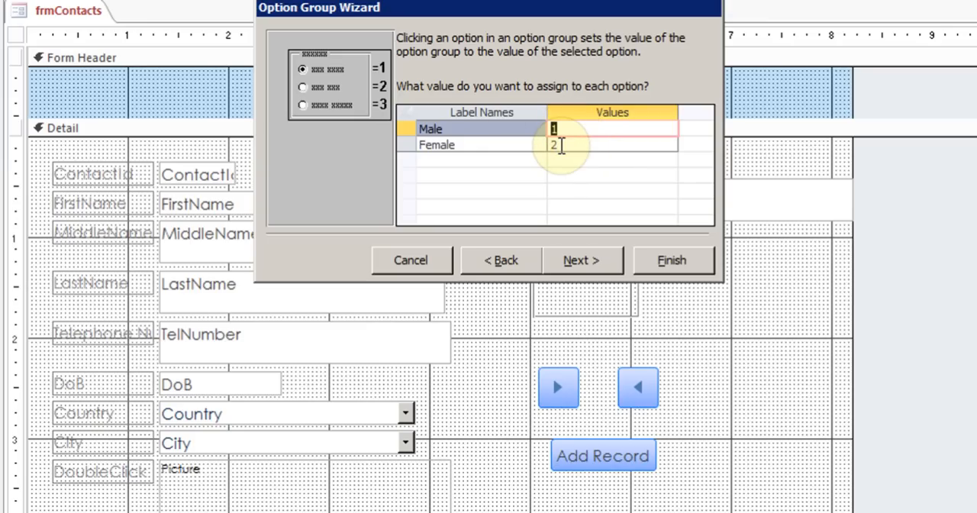
Assign the values 1 to Male and 2 to Female, and store the selected value in the Sex field
click(576, 261)
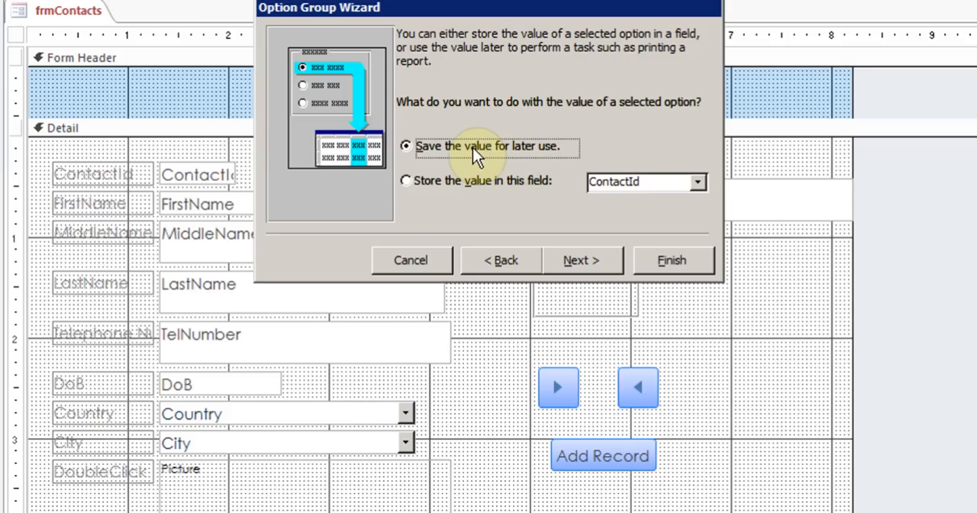
click(405, 183)
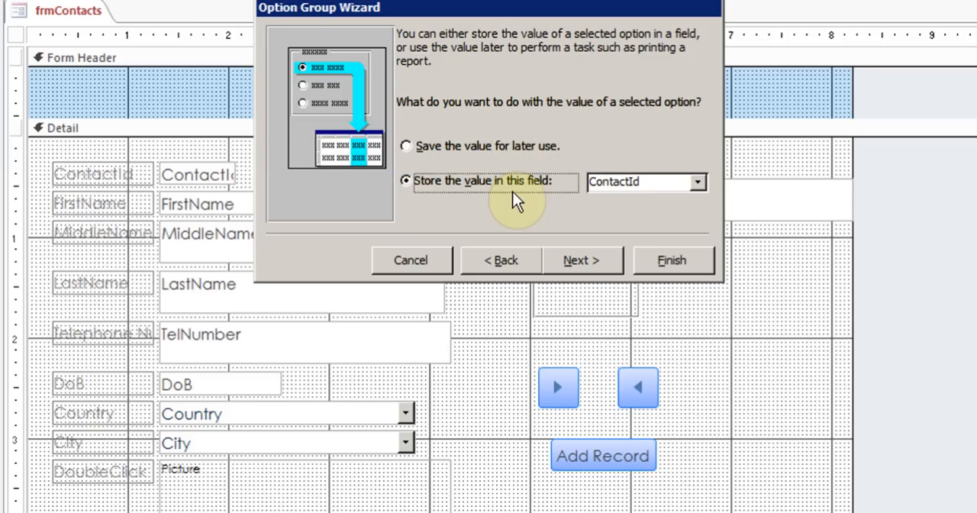
click(698, 184)
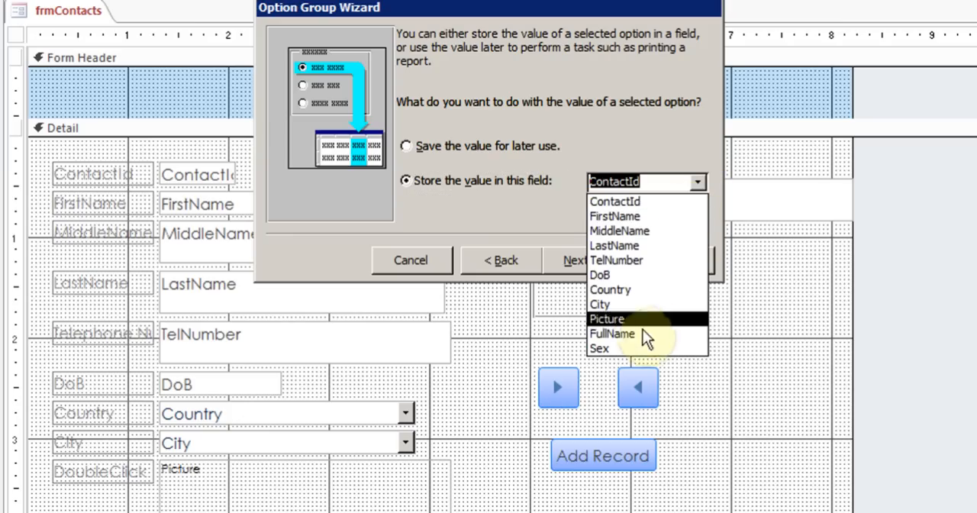
click(634, 348)
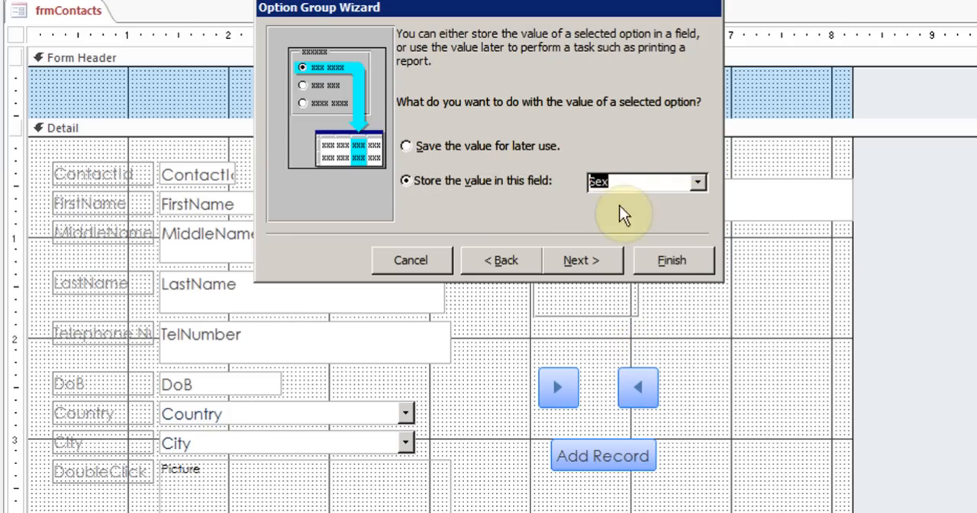
click(570, 267)
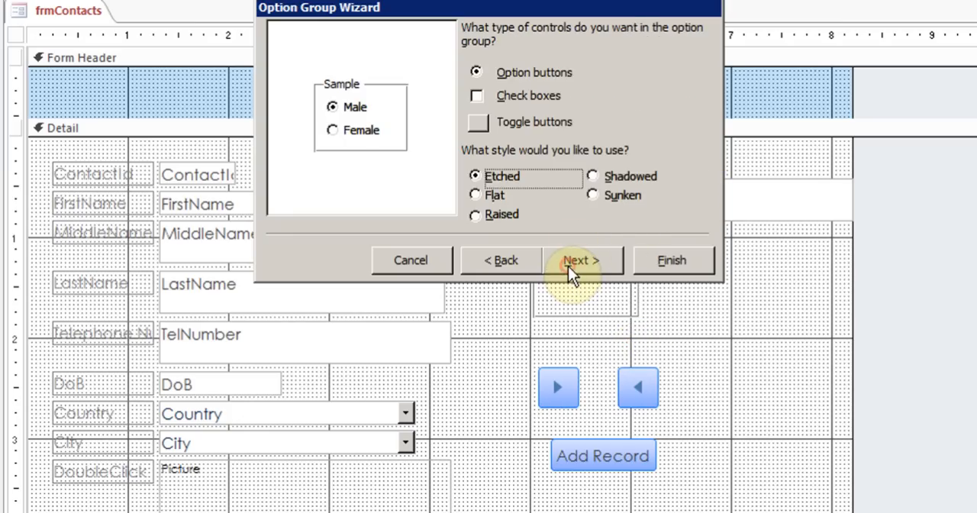
Use option buttons with the Shadowed style for the group and finish the wizard with the default caption
click(478, 94)
click(480, 74)
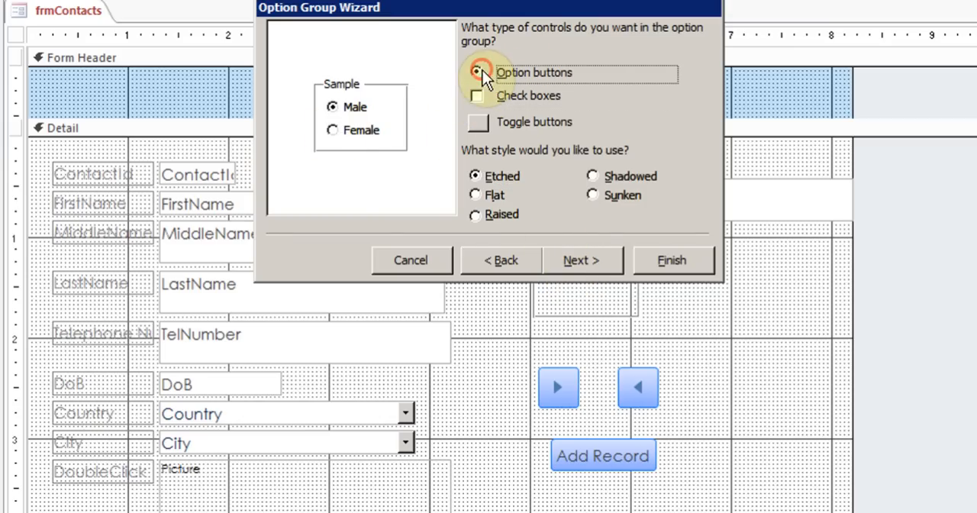
click(475, 195)
click(592, 177)
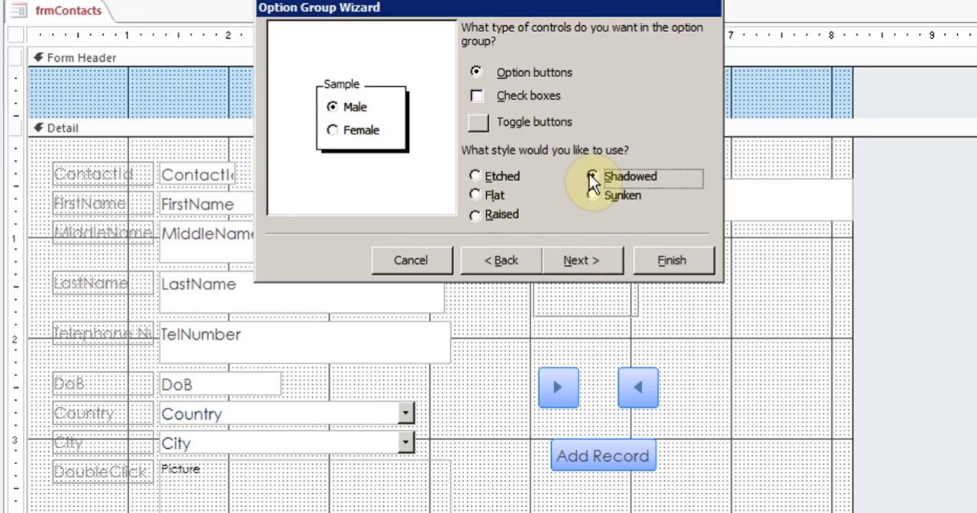
click(577, 260)
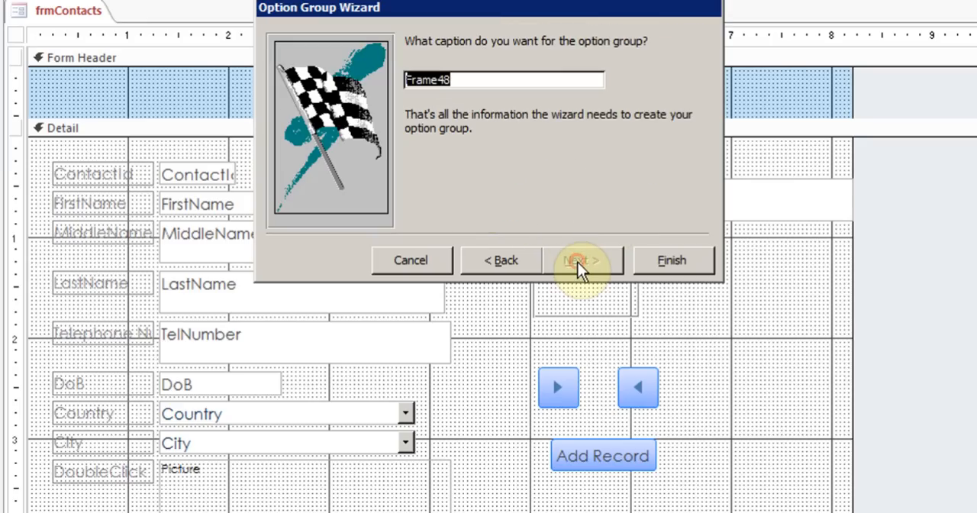
click(655, 262)
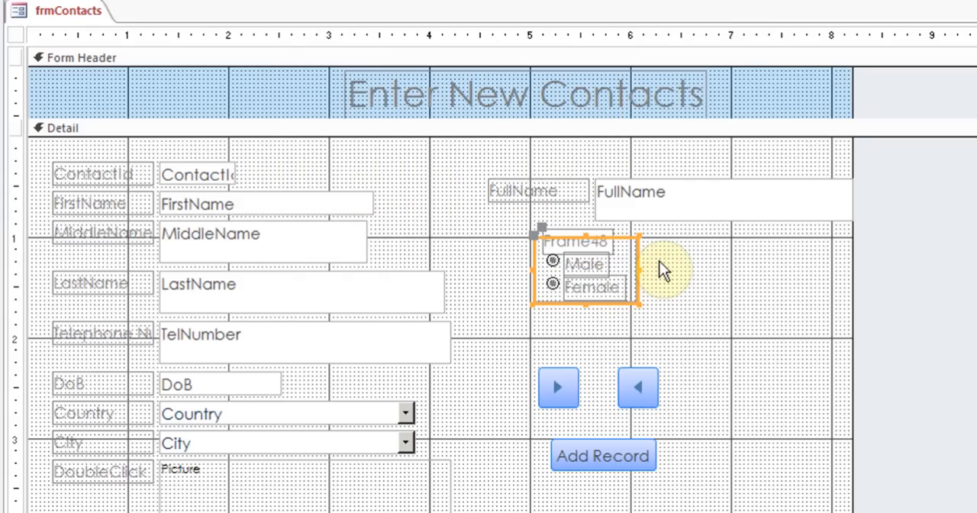
Change the option group's caption to Sex
double_click(600, 242)
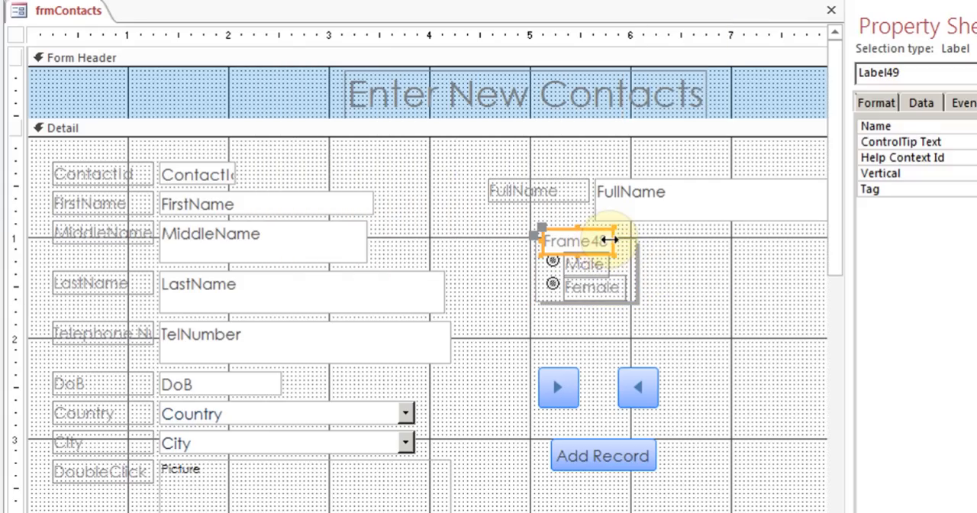
drag(608, 242, 544, 242)
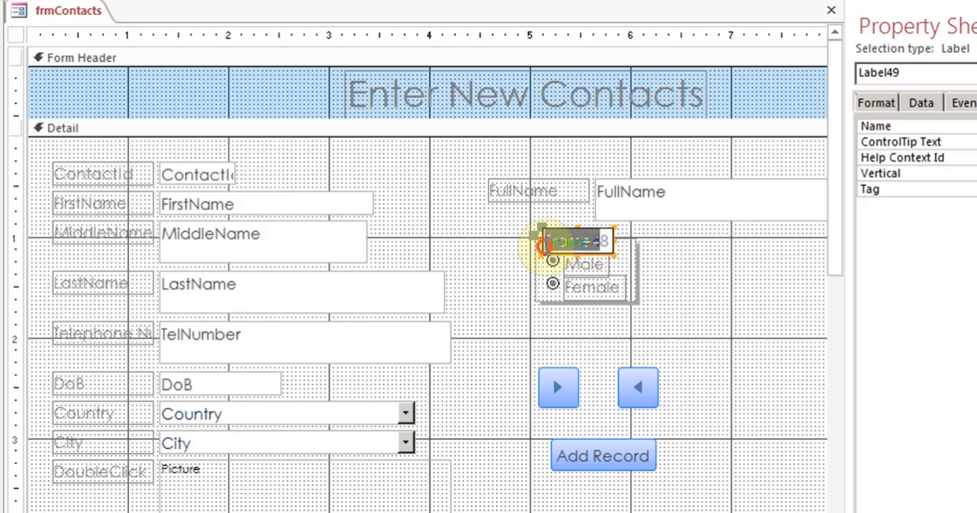
key(BackSpace)
text(S)
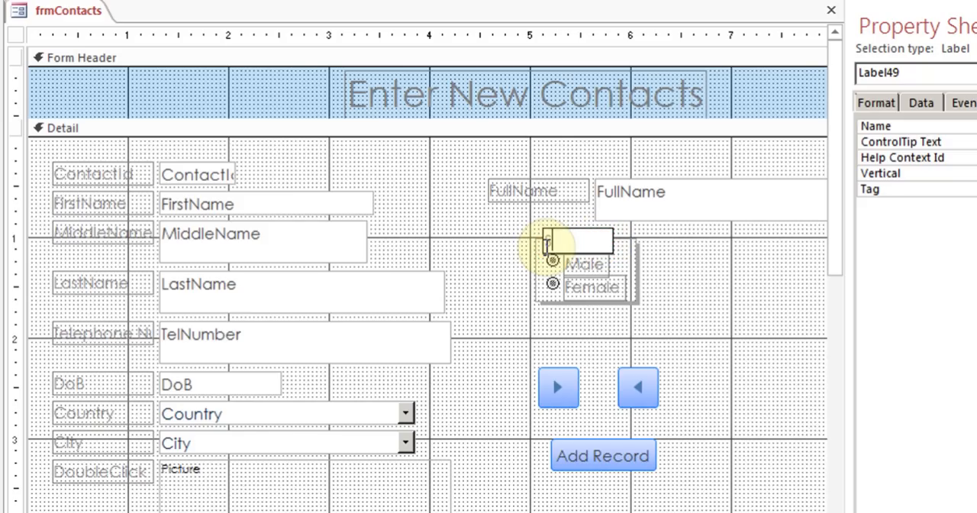
text(ex)
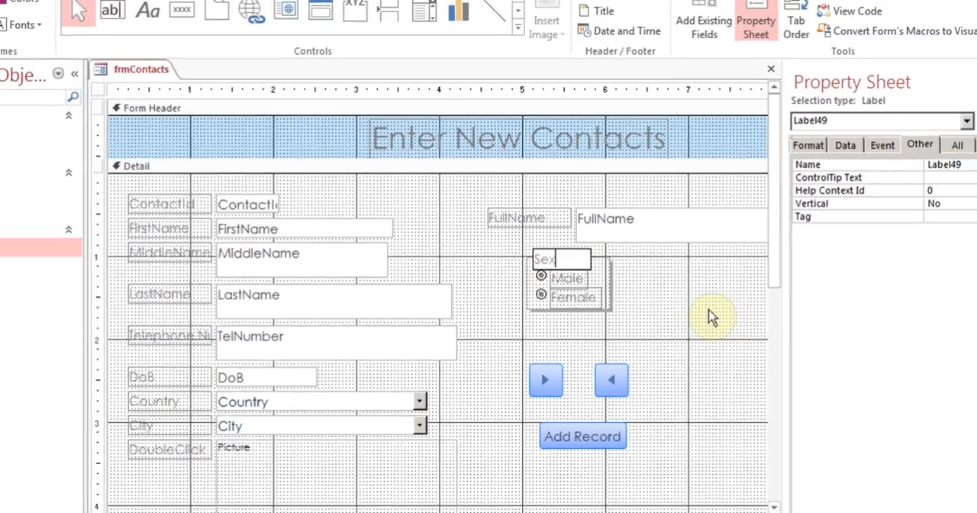
click(757, 309)
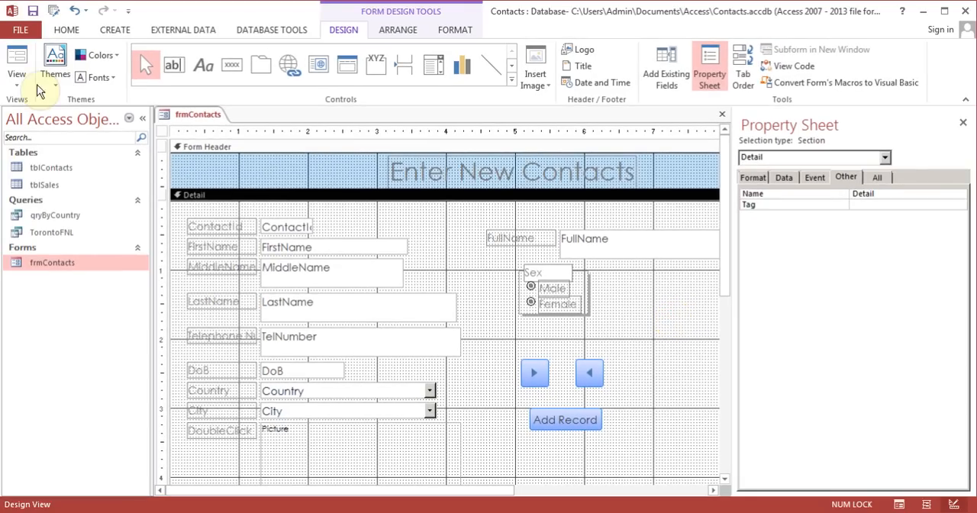
Switch to Form View, try both Sex options on the first record, and leave it set to Male
click(23, 64)
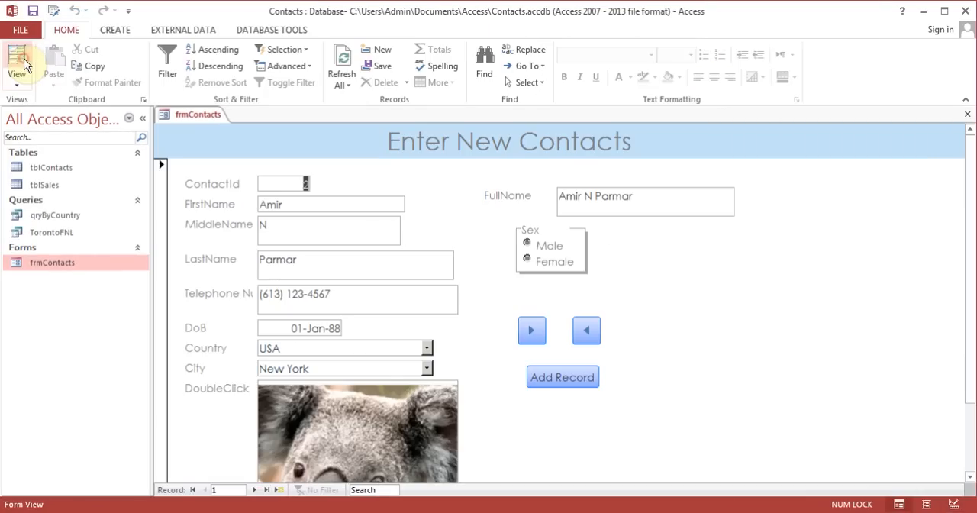
click(526, 260)
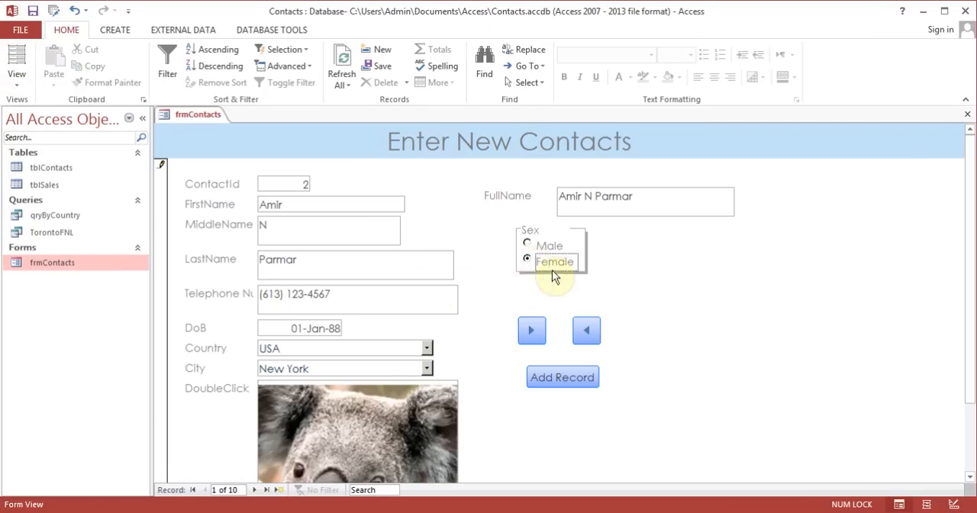
click(526, 246)
click(527, 259)
click(527, 244)
Set Sex to Female on the second and third records and Male on the fourth, and open tblContacts to check the stored values
click(532, 331)
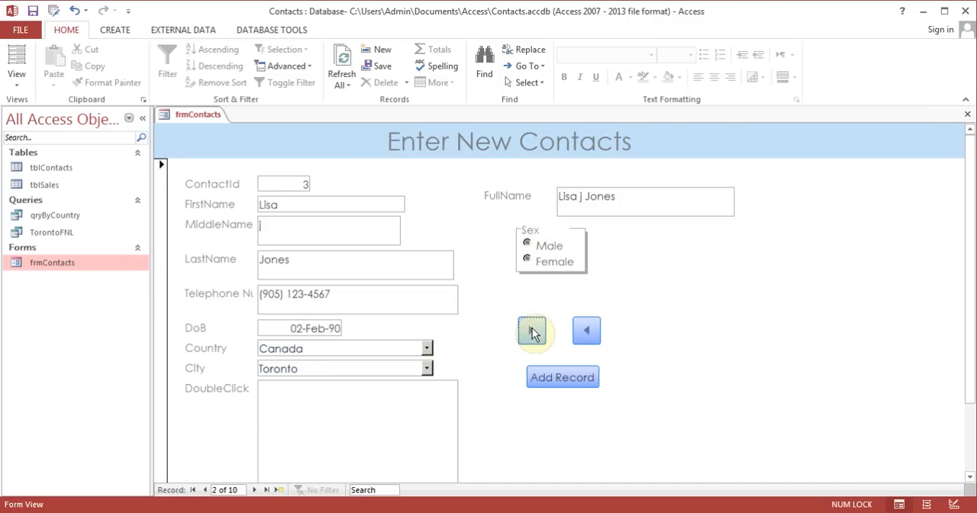
click(525, 259)
click(532, 330)
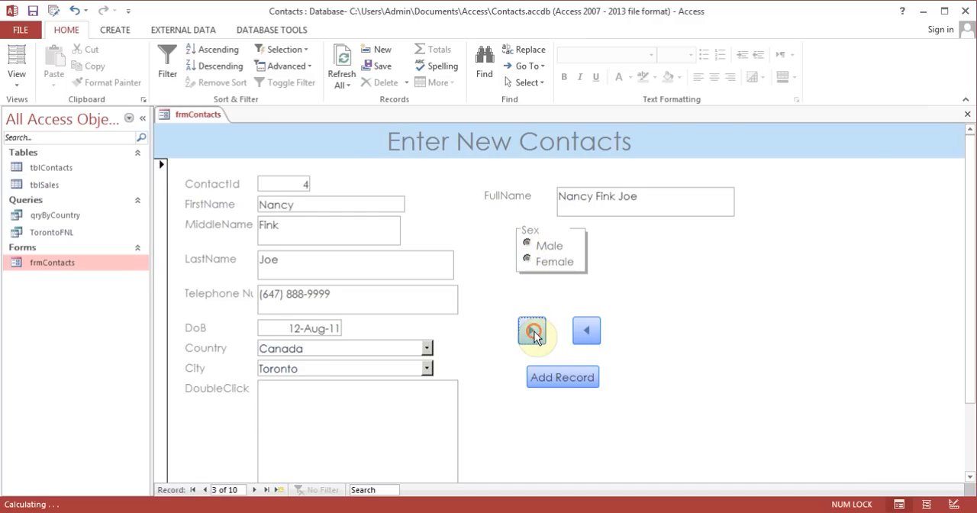
click(532, 259)
click(532, 330)
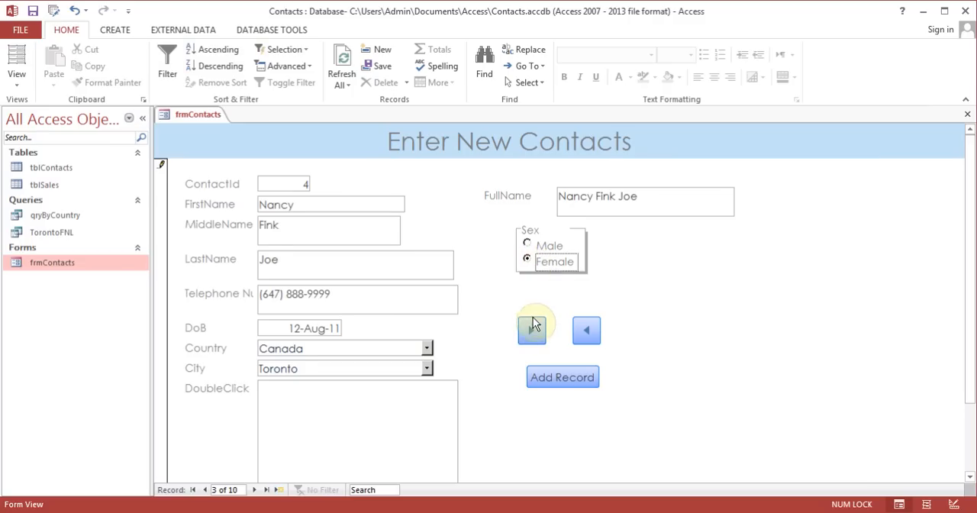
click(530, 262)
click(529, 244)
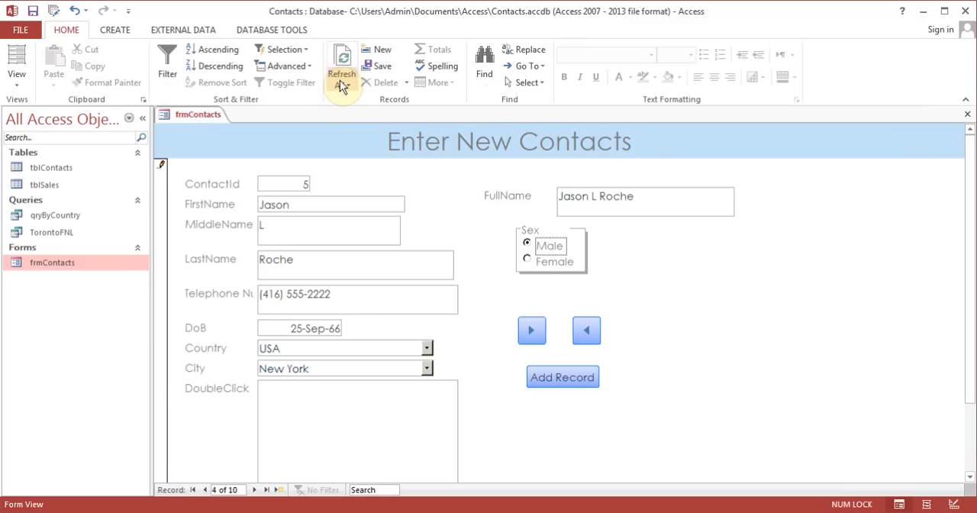
double_click(47, 172)
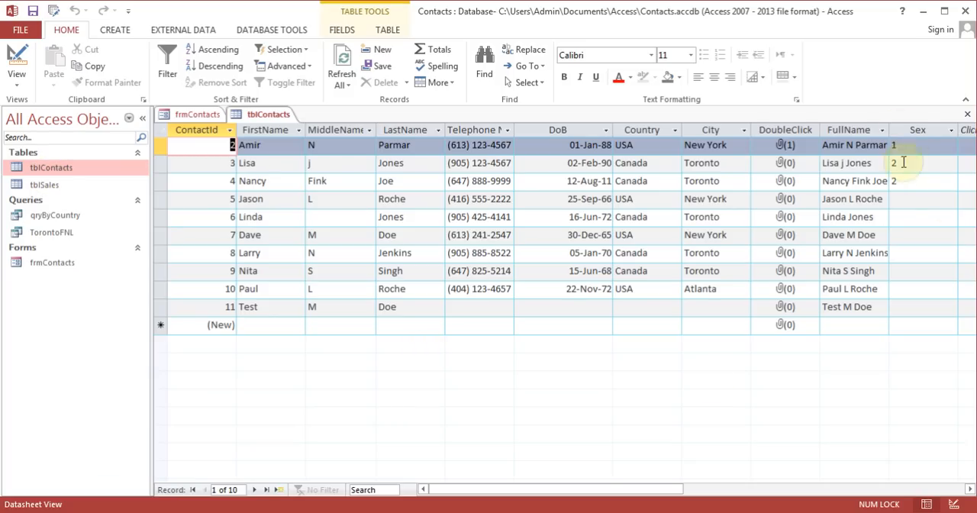
Refresh tblContacts to check the stored Sex values, and close the table
click(345, 85)
click(354, 102)
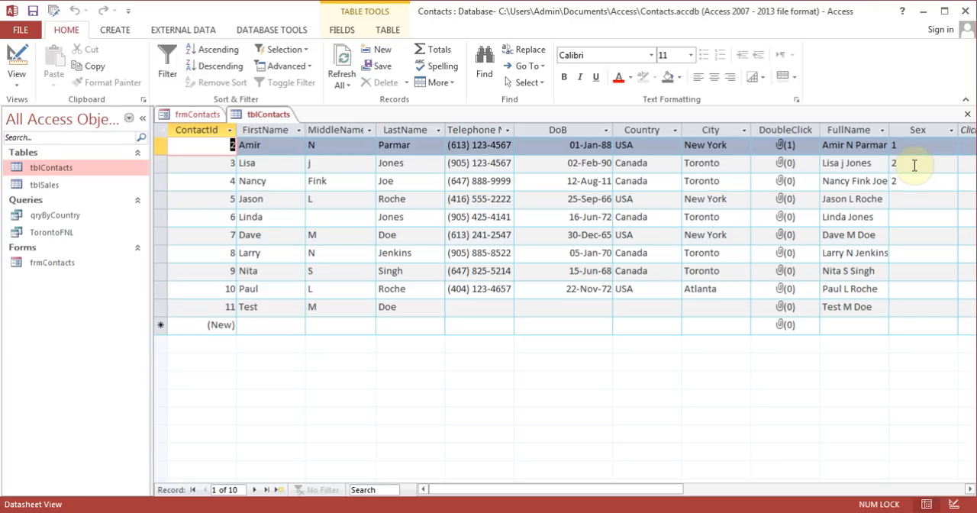
click(967, 114)
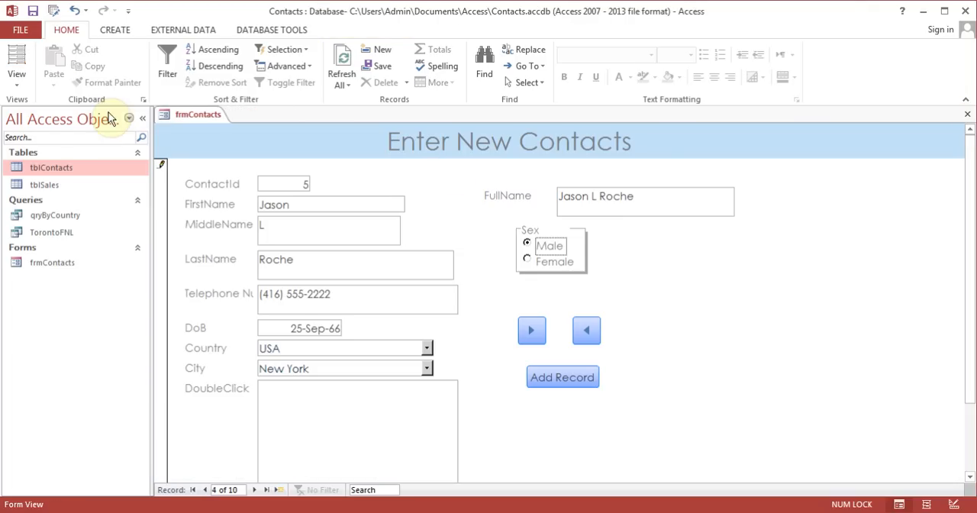
Switch frmContacts to Design View and insert the Chrysanthemum sample picture as the form header's logo
click(17, 80)
click(51, 172)
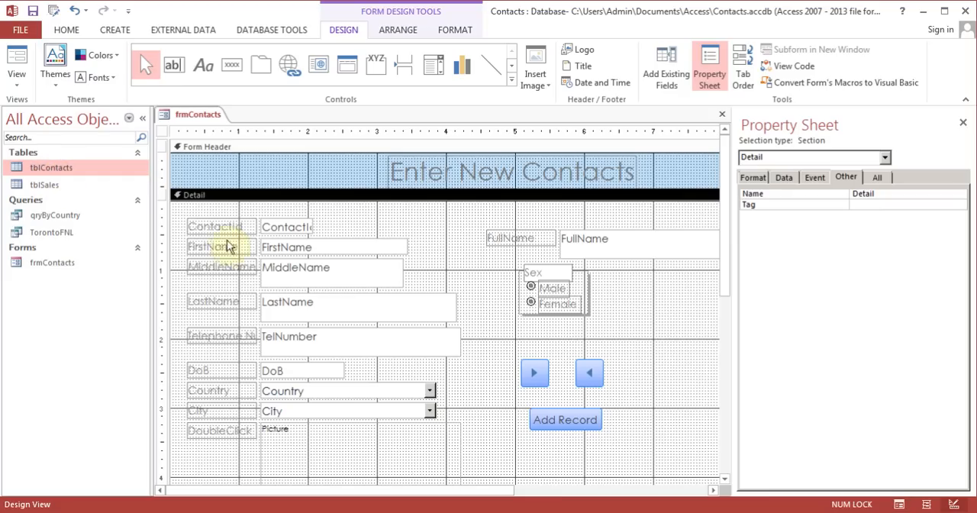
click(382, 65)
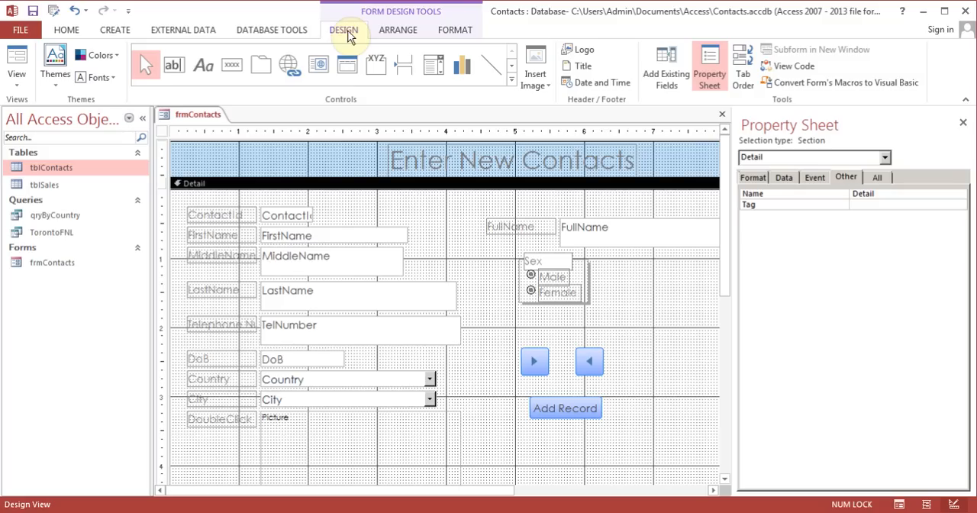
click(584, 55)
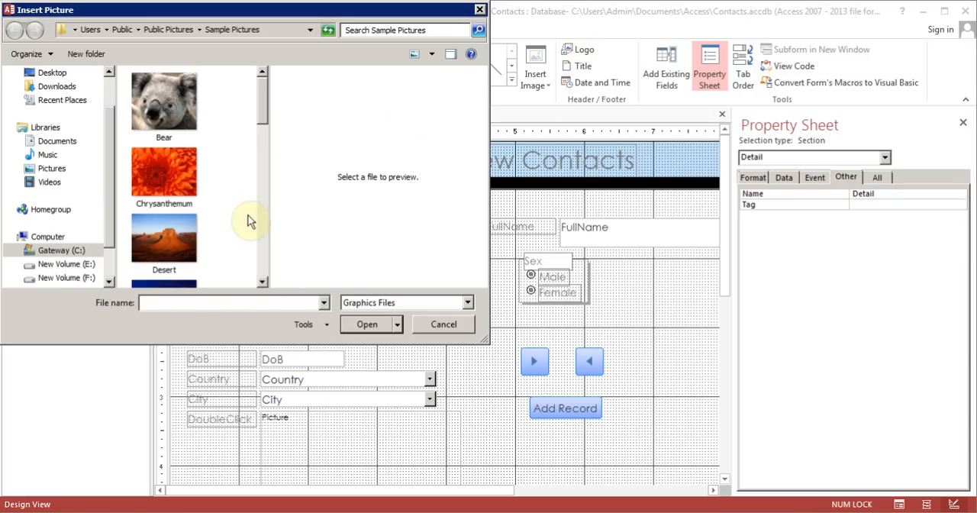
click(169, 174)
double_click(169, 173)
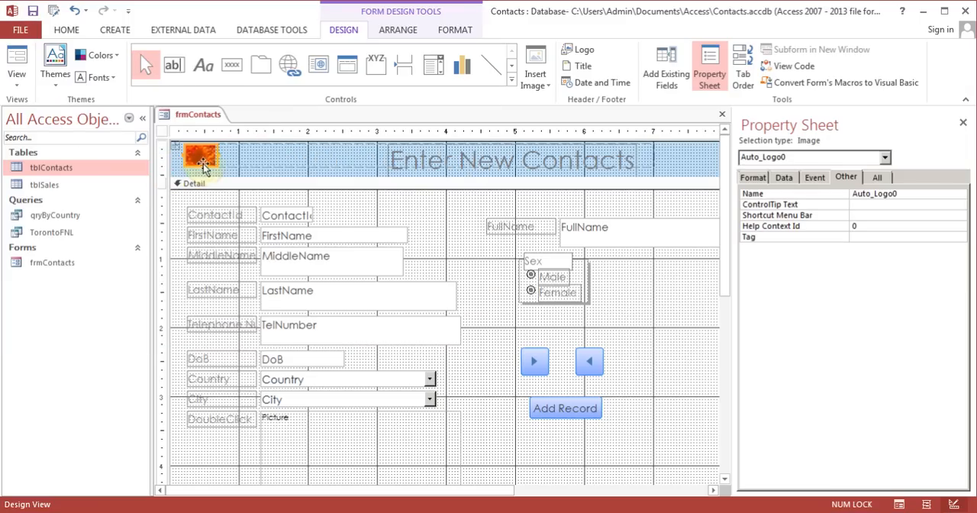
click(630, 299)
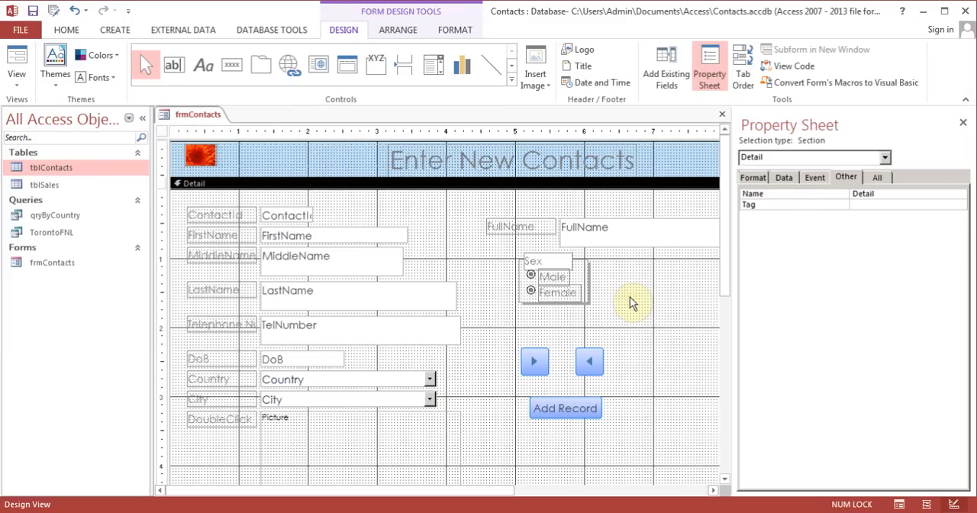
Insert the date and time into the form header, using the long date and the h:mm:ss PM time format
click(602, 83)
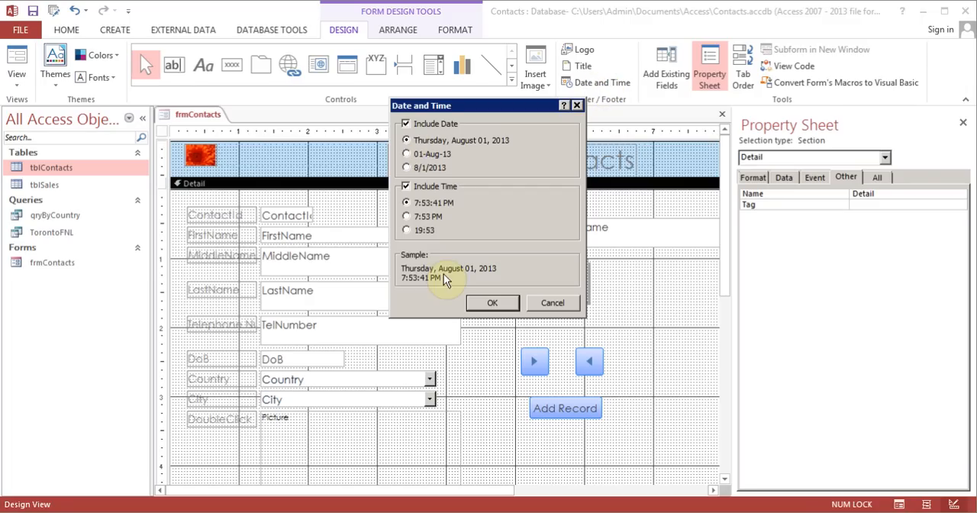
click(492, 303)
mouse_move(722, 280)
mouse_down()
mouse_move(719, 423)
mouse_move(704, 262)
mouse_up()
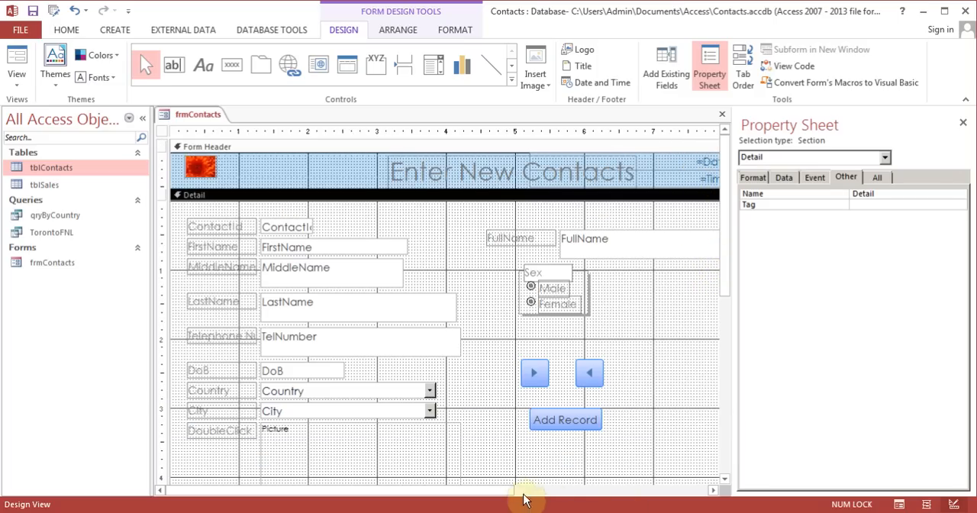
drag(508, 490, 610, 492)
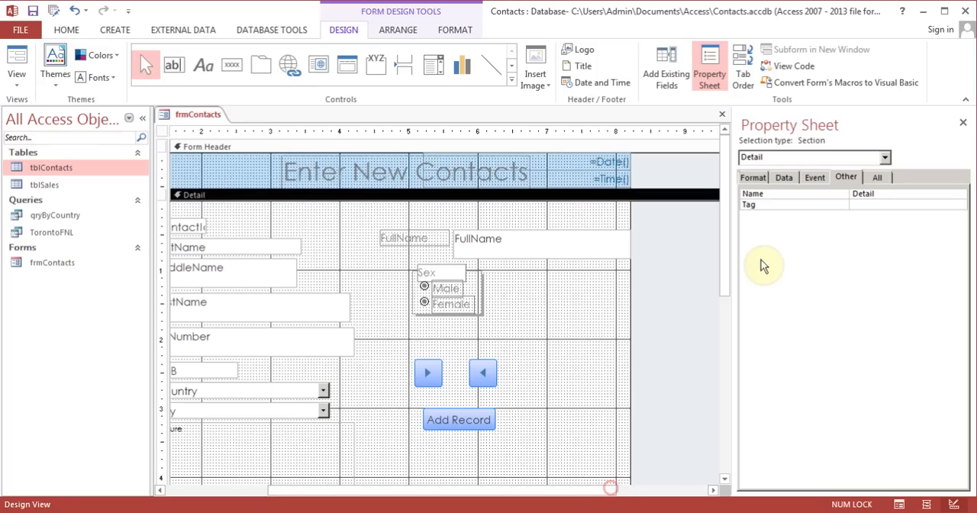
Expand the Form Footer section to about 0.4 inches high
drag(724, 246, 735, 418)
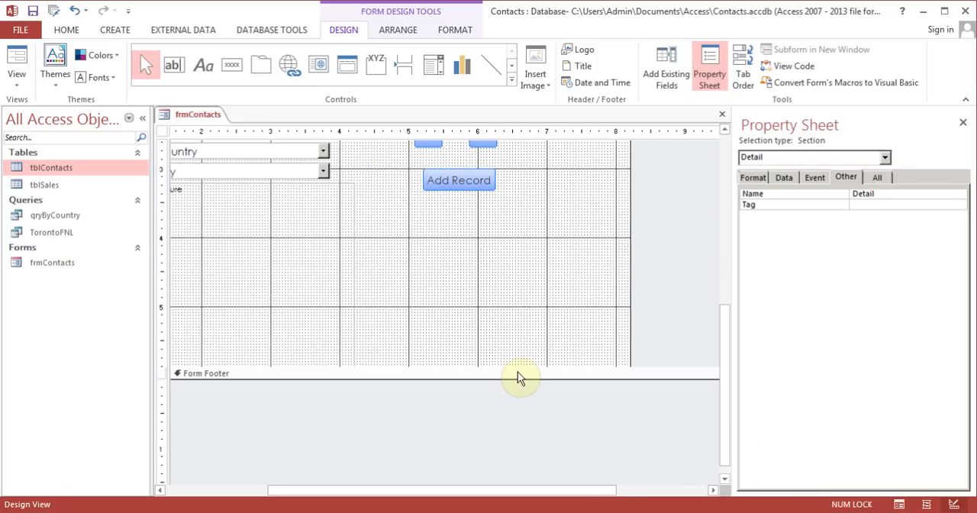
drag(514, 380, 513, 407)
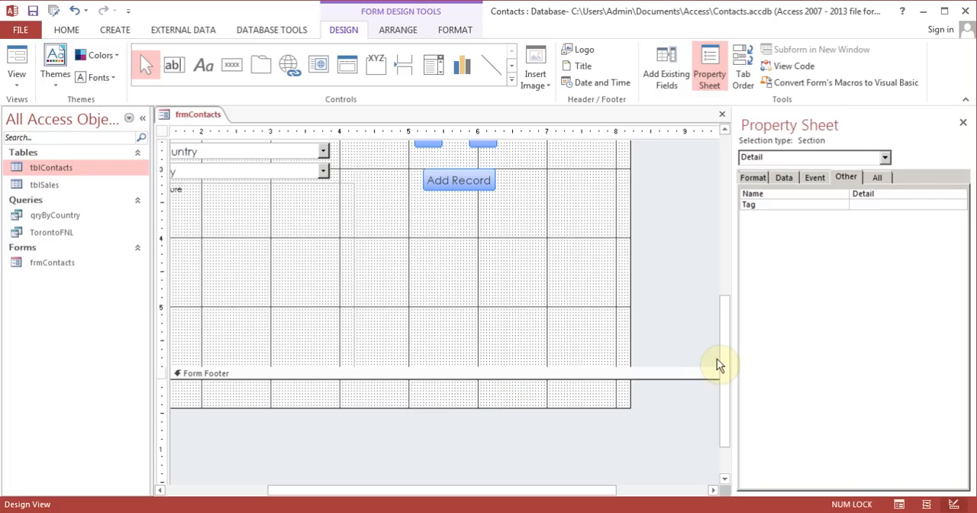
drag(717, 365, 721, 354)
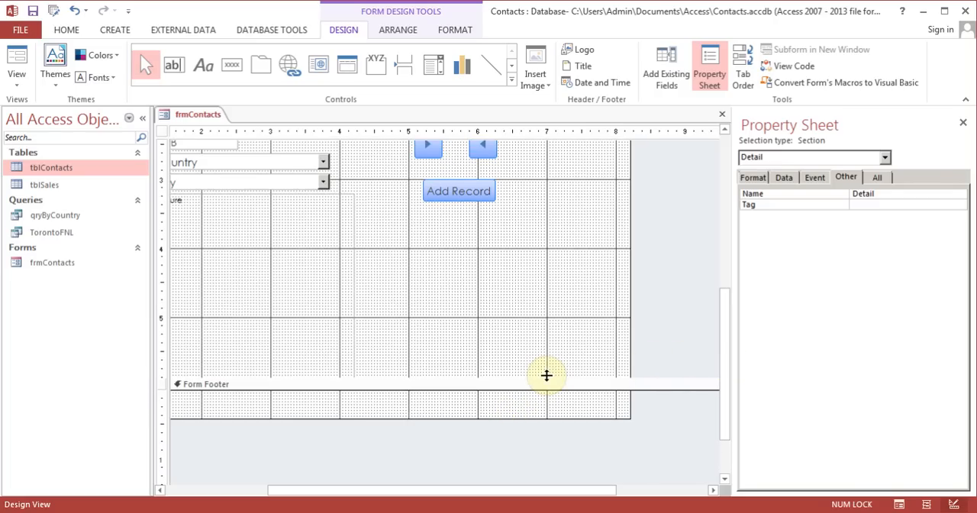
mouse_move(546, 375)
mouse_down()
mouse_move(539, 275)
mouse_move(550, 361)
mouse_up()
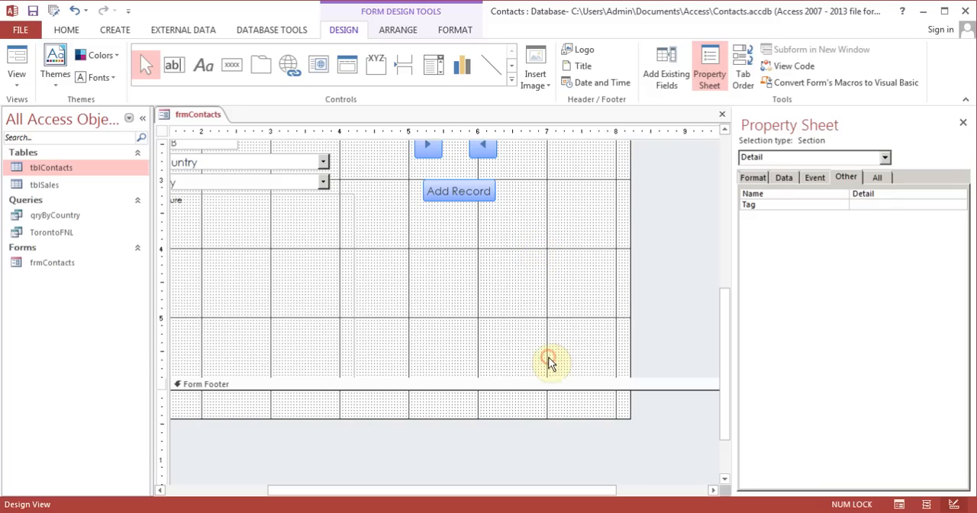
Cut the date text box from the form header and paste it into the Form Footer
drag(728, 348, 708, 187)
click(597, 162)
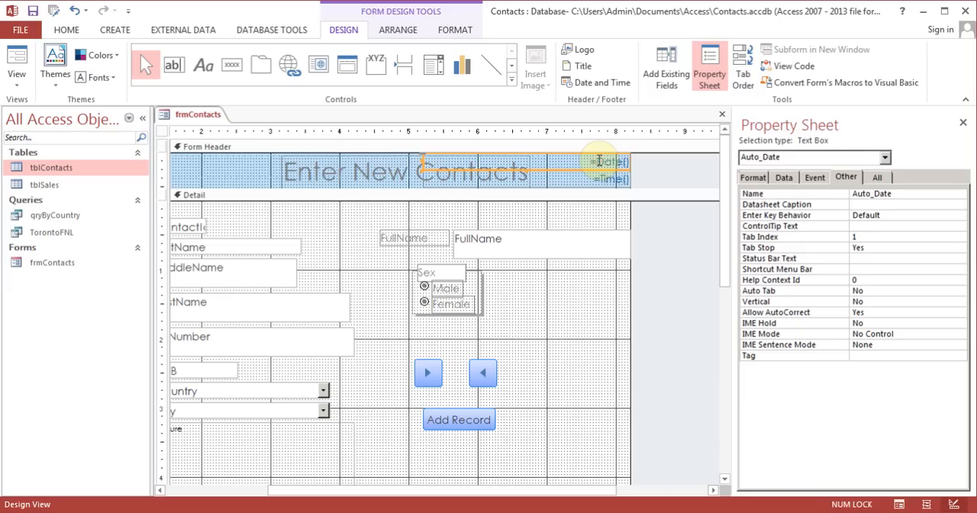
right_click(598, 161)
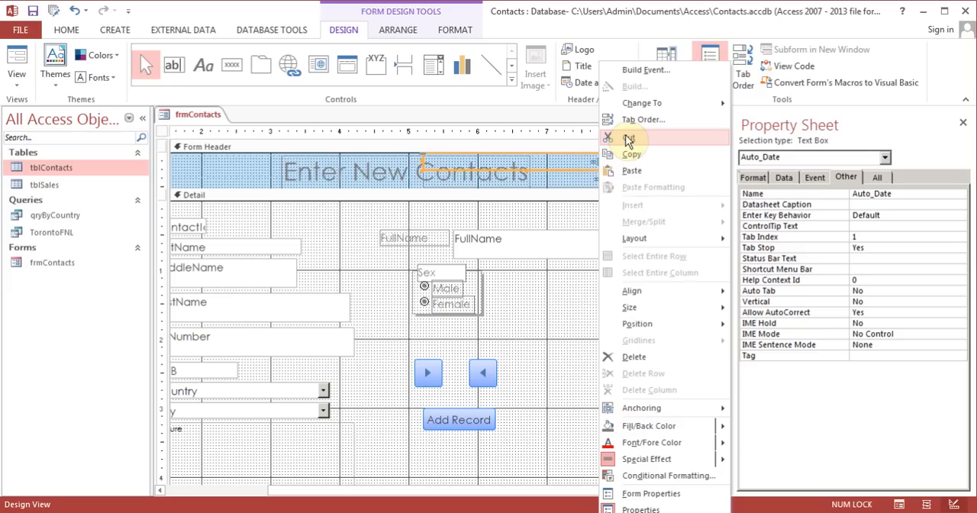
click(628, 140)
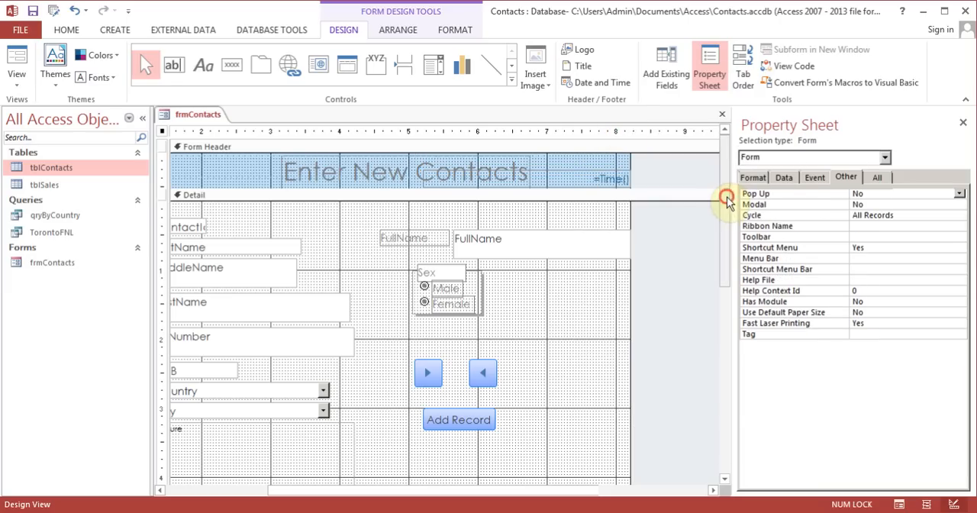
drag(726, 196, 731, 392)
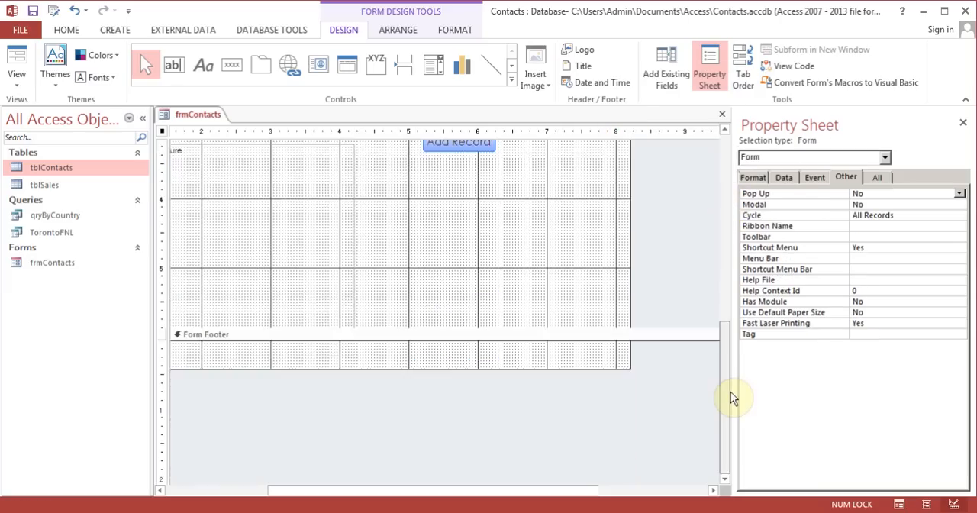
right_click(561, 359)
click(602, 212)
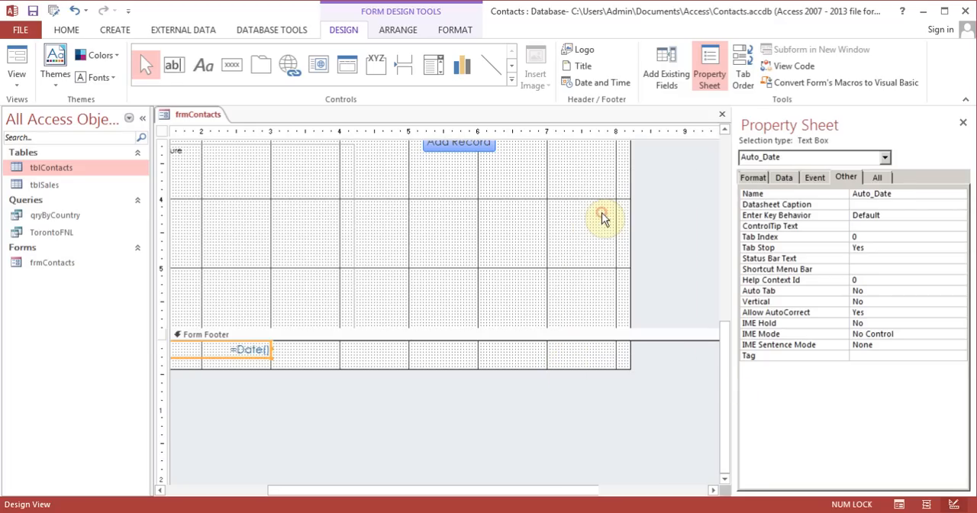
Transfer the time text box from the form header to the Form Footer and place it to the right of the date
drag(721, 381, 717, 202)
right_click(611, 170)
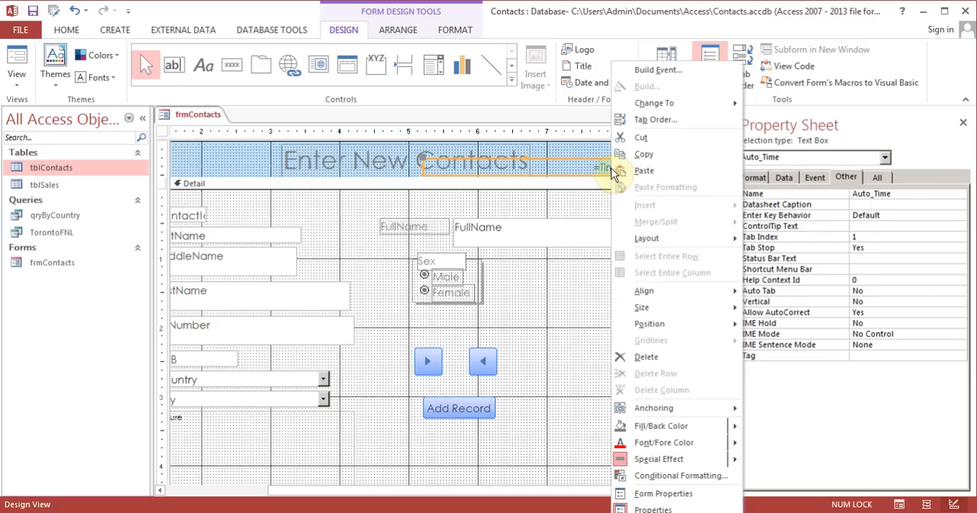
click(644, 135)
drag(726, 264, 735, 410)
click(544, 394)
right_click(544, 394)
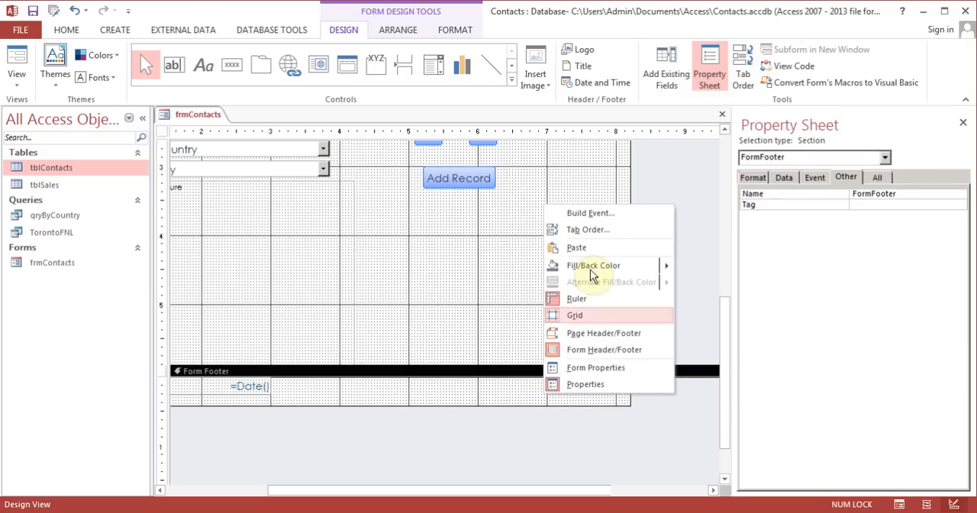
click(589, 249)
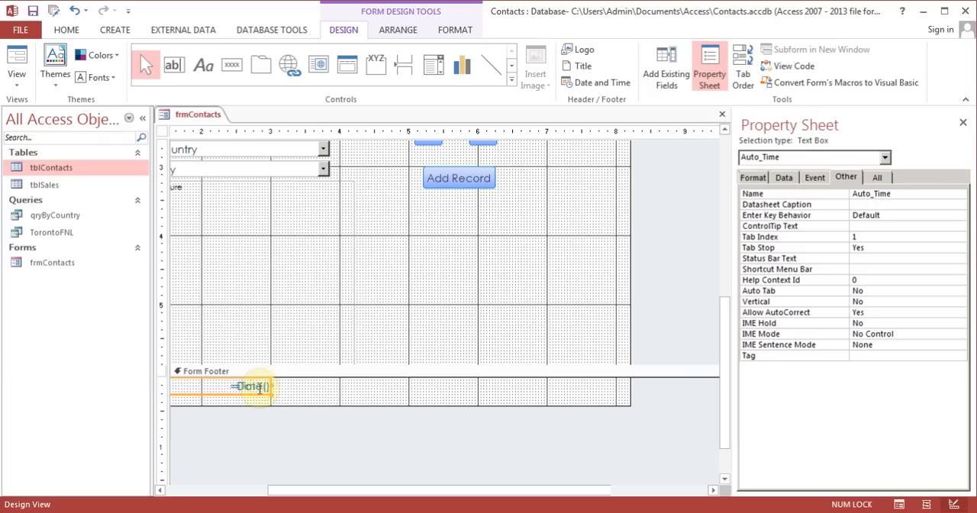
mouse_move(253, 392)
mouse_down()
mouse_move(382, 399)
mouse_move(548, 380)
mouse_move(558, 397)
mouse_up()
click(316, 400)
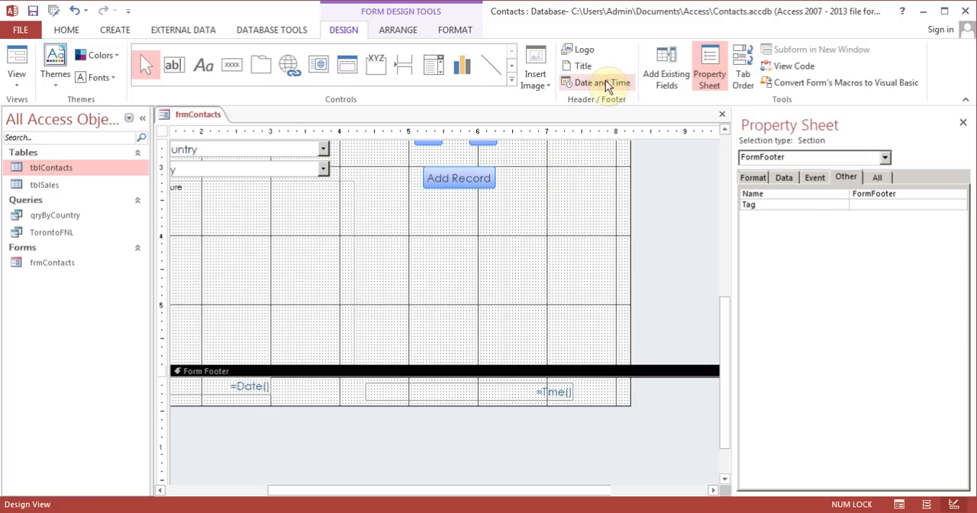
Check the logo, date and time in Form View, and return to Design View
click(17, 65)
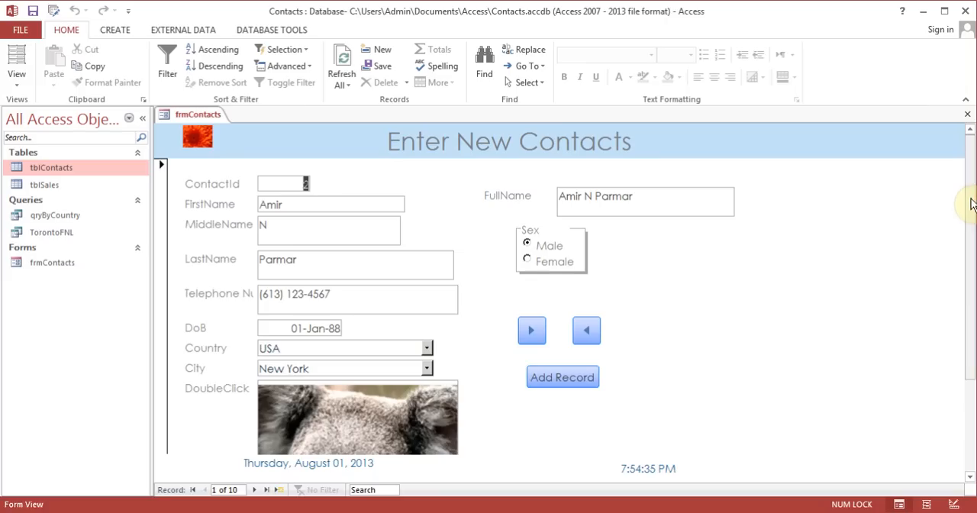
drag(969, 203, 973, 337)
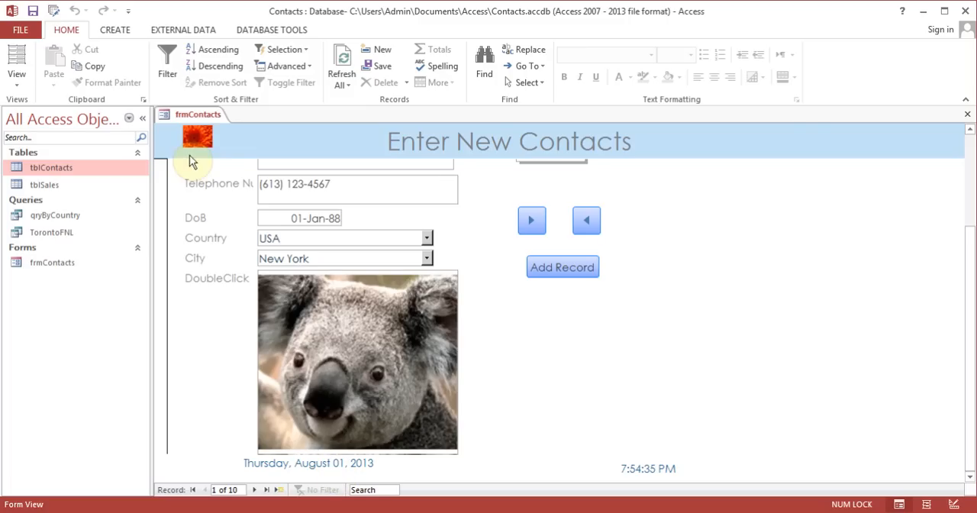
click(17, 79)
click(48, 169)
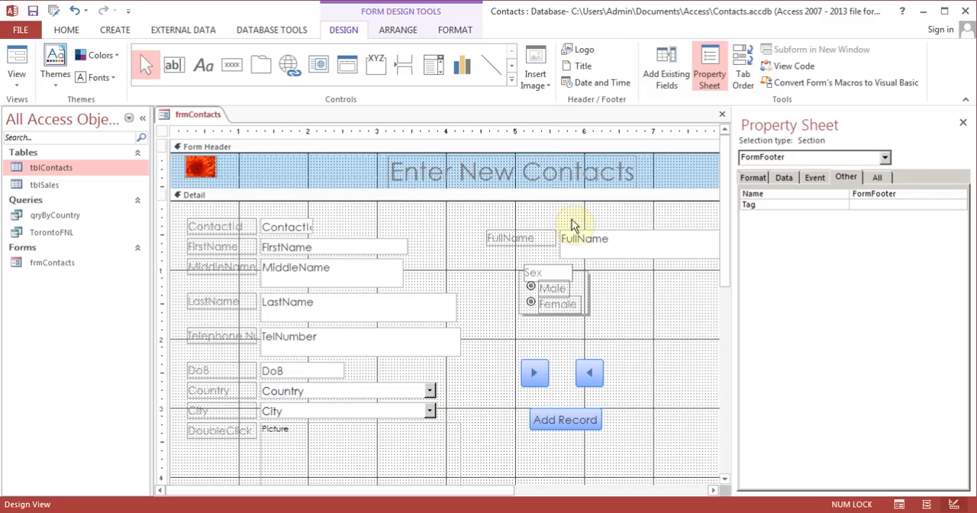
Delete the FullName text box and its label from the Detail section
click(551, 242)
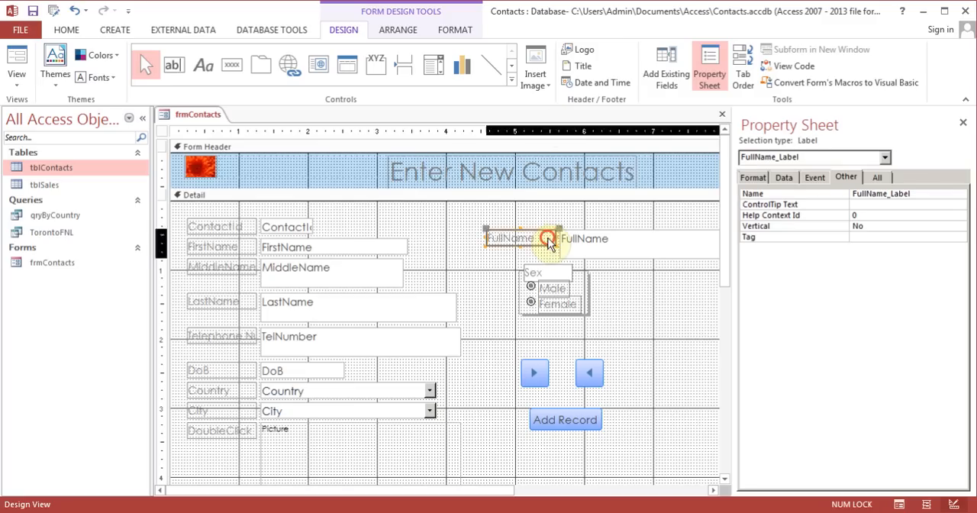
shift+click(587, 245)
key(Delete)
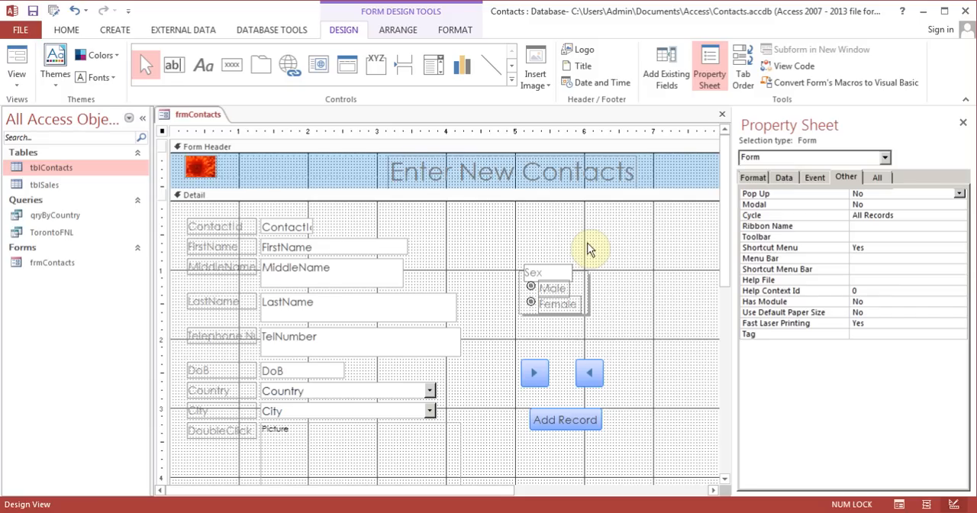
Add the existing FullName field above the Sex option group and widen its text box to about 1.5 inches
click(664, 69)
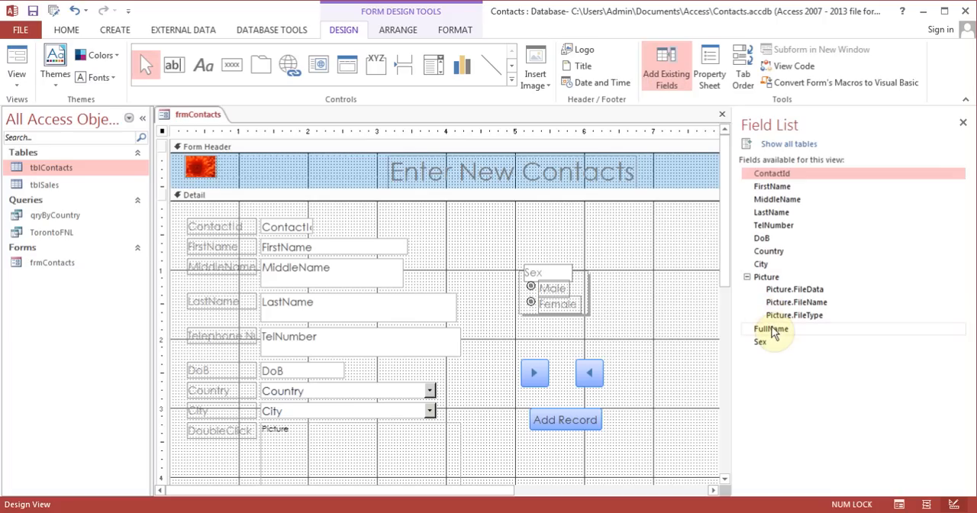
drag(771, 328, 573, 231)
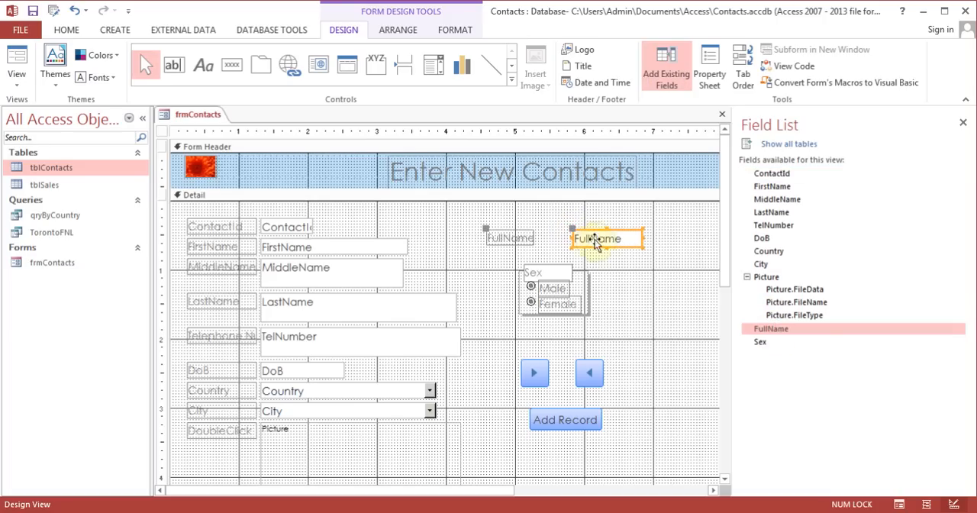
click(642, 238)
drag(642, 238, 672, 238)
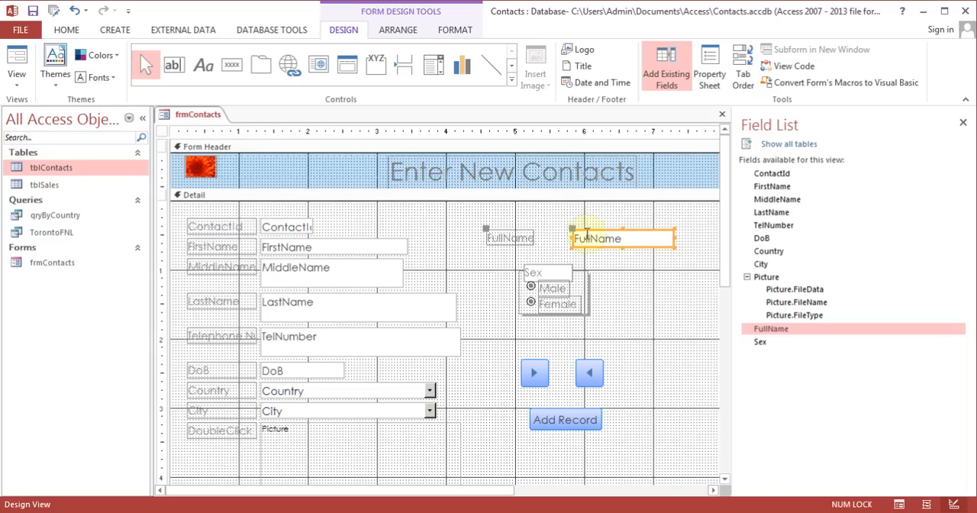
click(511, 237)
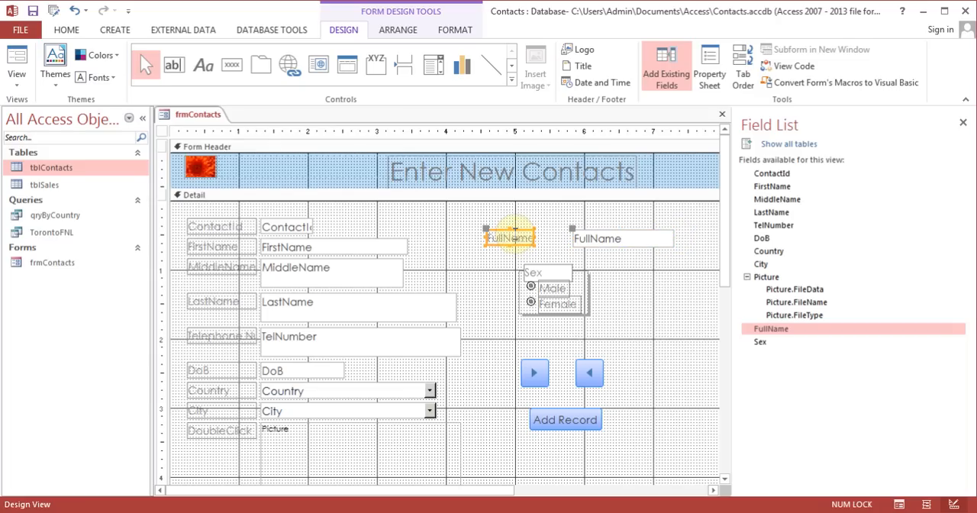
Close the Field List and close frmContacts, saving the design changes
click(114, 30)
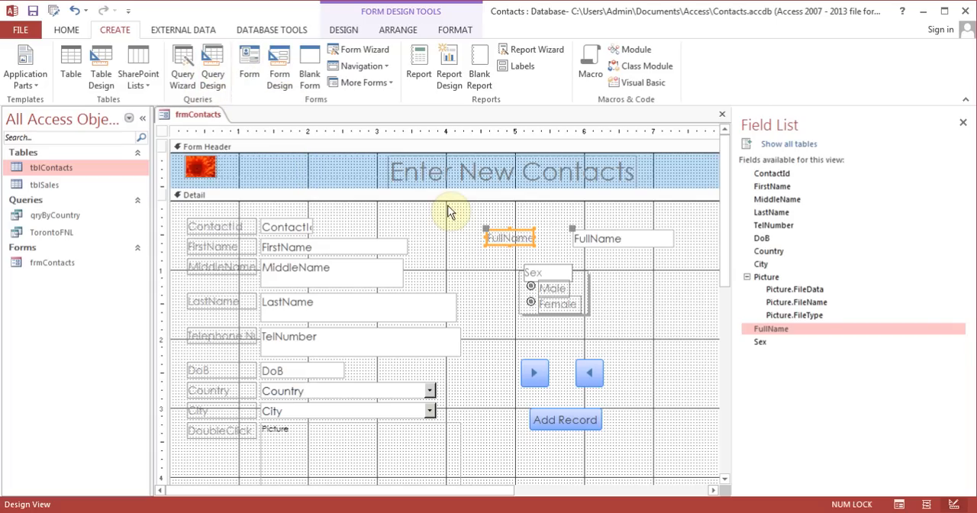
click(963, 123)
click(967, 114)
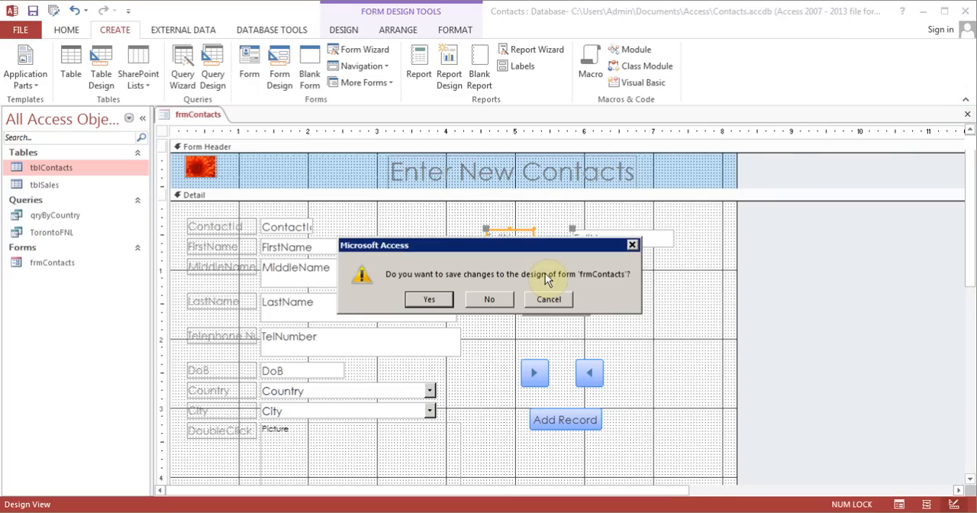
click(428, 299)
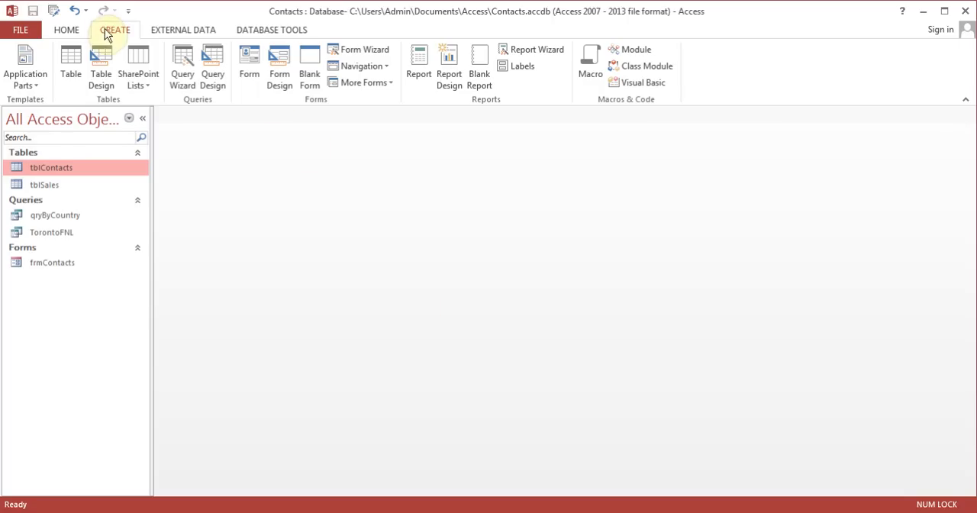
Create a blank form in Design View and place the ContactId, FirstName, MiddleName and LastName fields from tblContacts in its Detail section
click(281, 72)
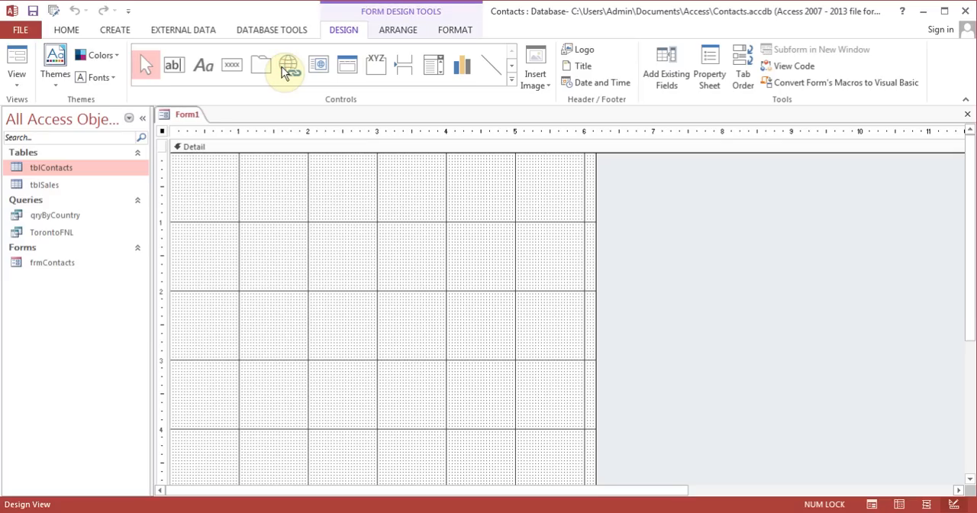
click(675, 71)
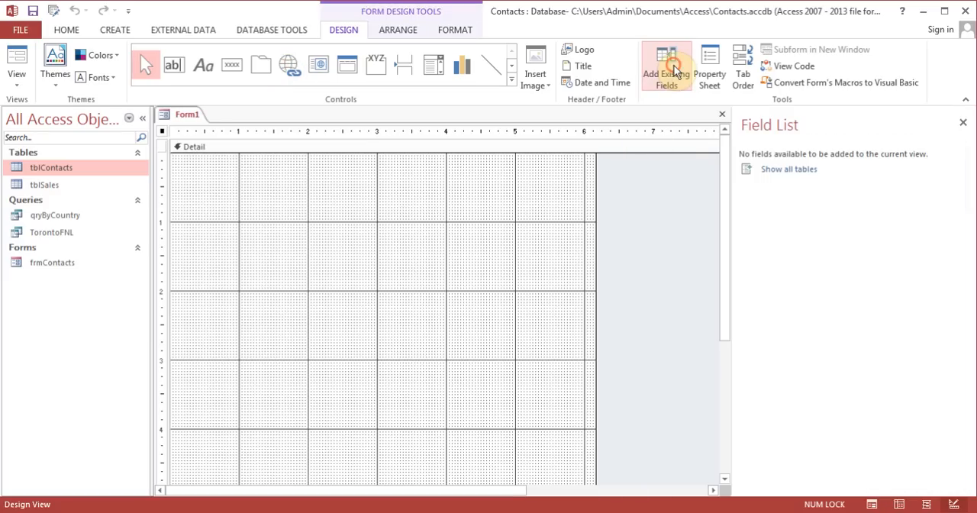
click(798, 170)
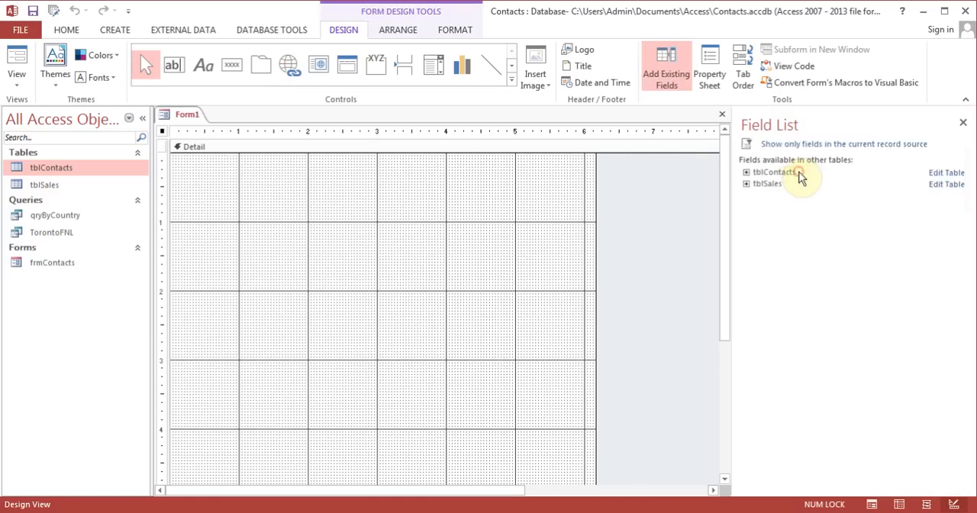
click(747, 173)
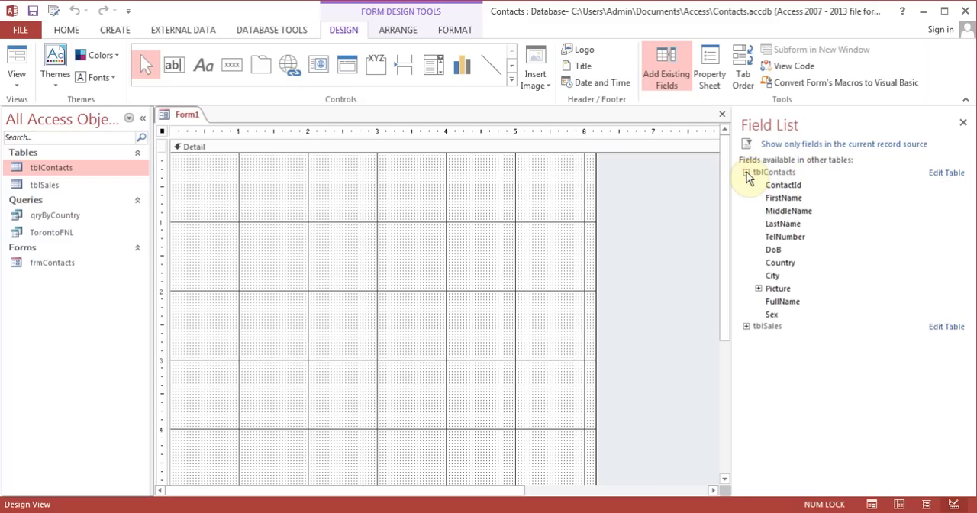
drag(783, 185, 313, 194)
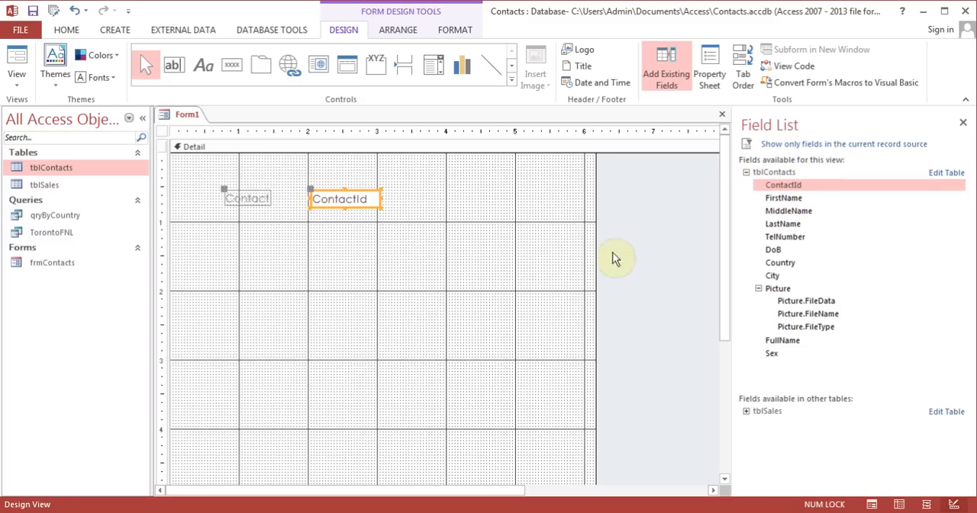
drag(783, 197, 317, 252)
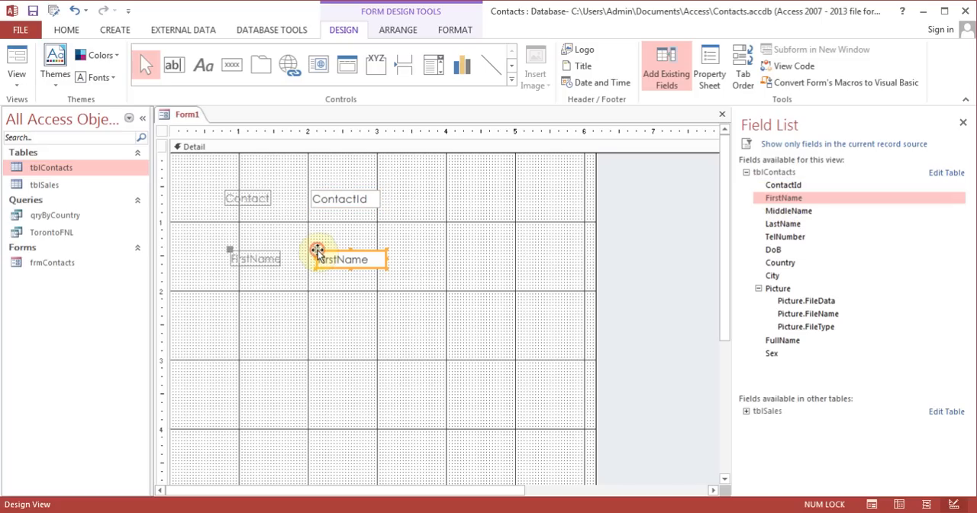
drag(791, 211, 364, 318)
drag(797, 224, 255, 353)
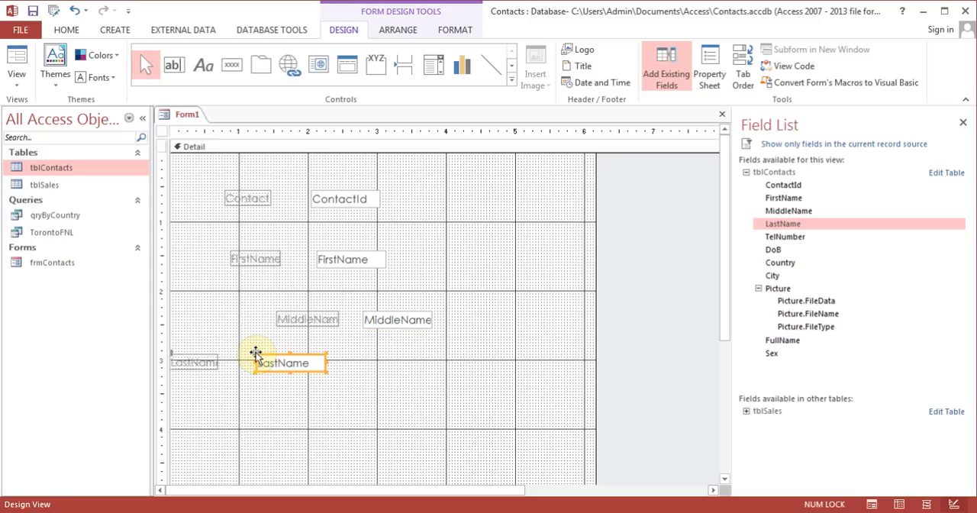
Close the Field List and discard the new form without saving it
click(962, 122)
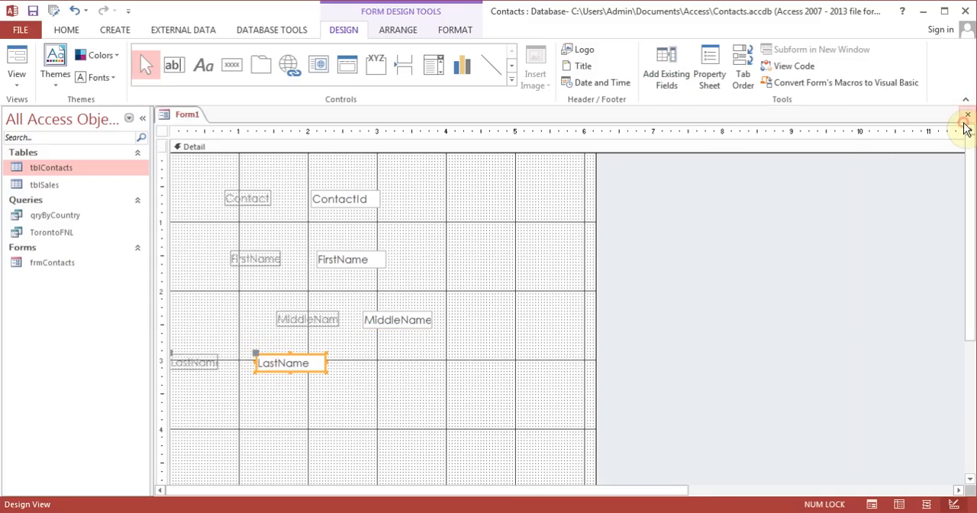
click(966, 122)
click(491, 301)
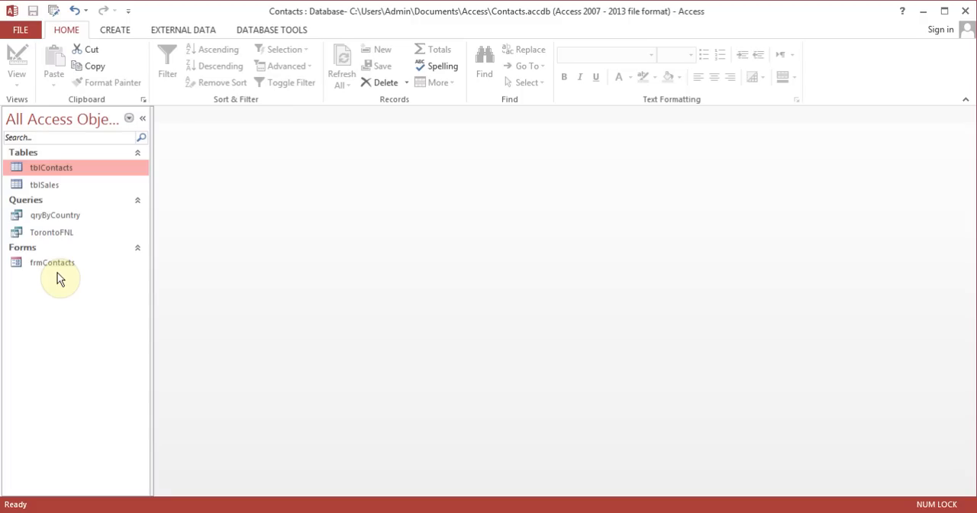
Generate a basic report from tblContacts and switch it to Report View
click(116, 30)
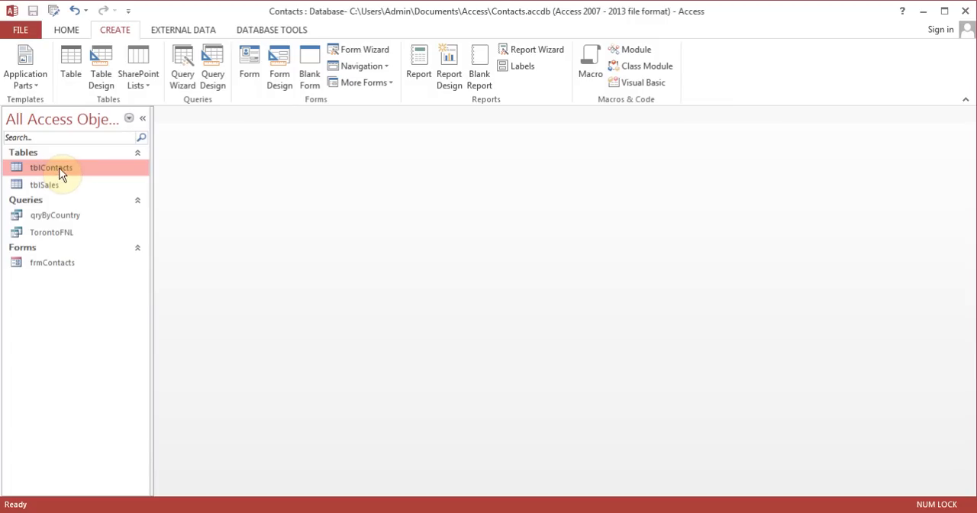
click(415, 71)
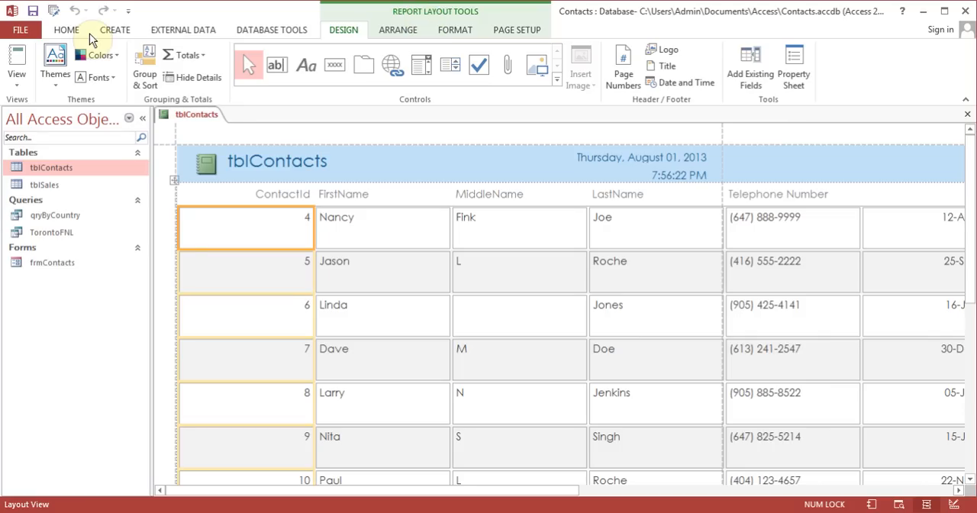
click(16, 79)
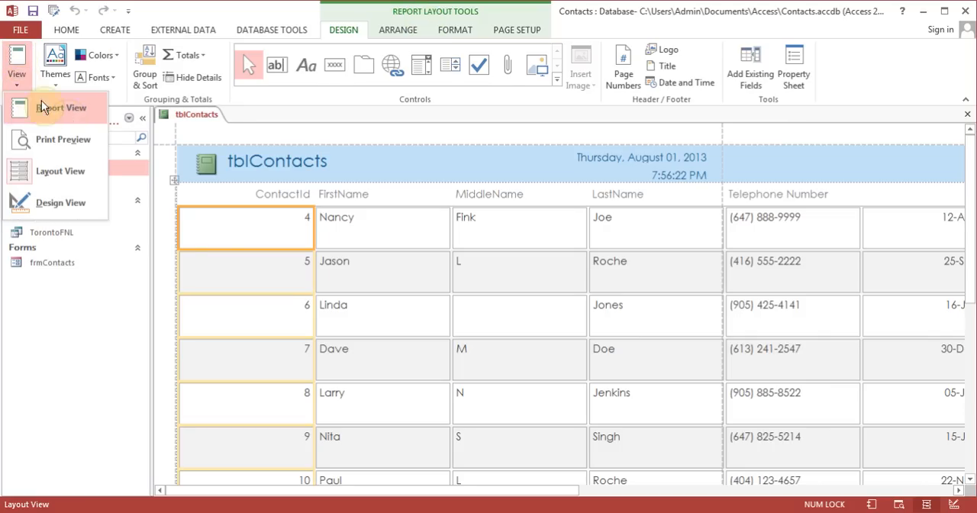
click(43, 102)
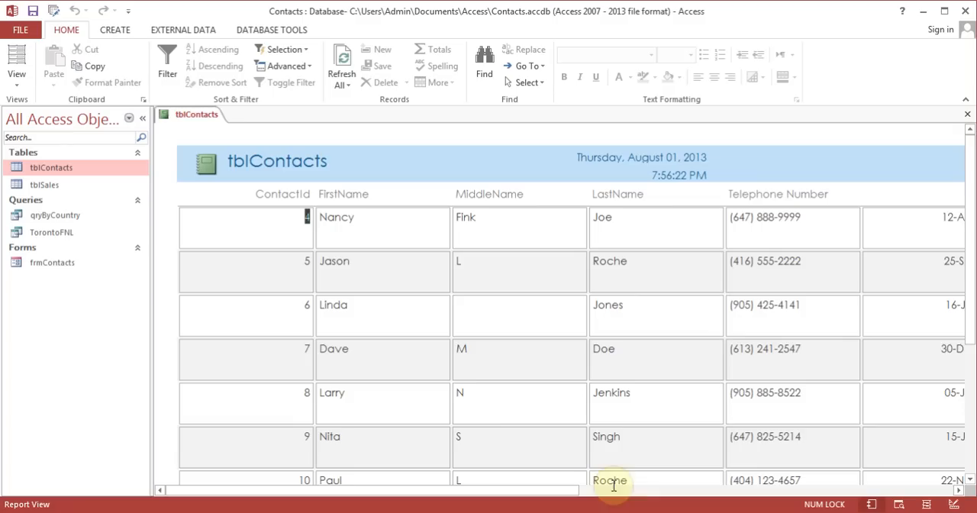
Look across the report's columns and close the report without saving it
drag(551, 488, 502, 472)
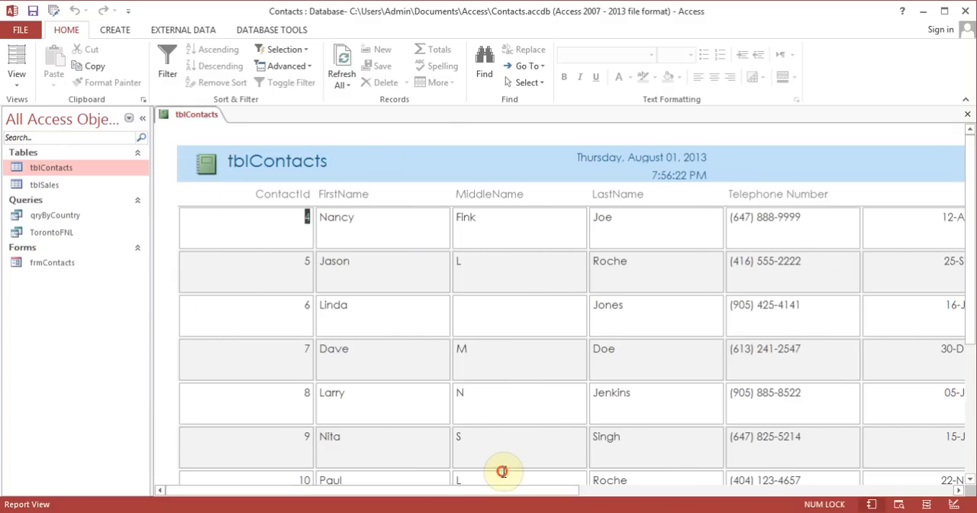
click(967, 114)
click(504, 305)
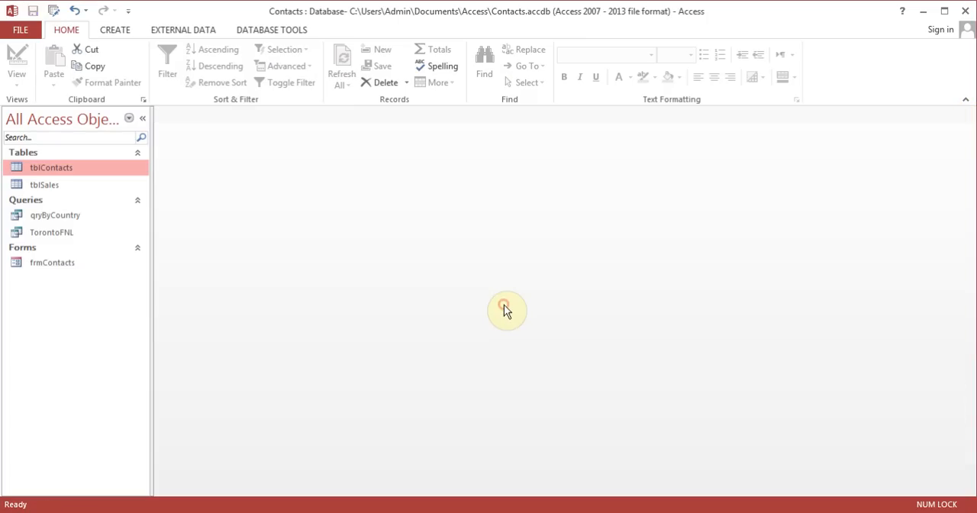
Start the Report Wizard on tblContacts and add ContactId to the selected fields
click(116, 29)
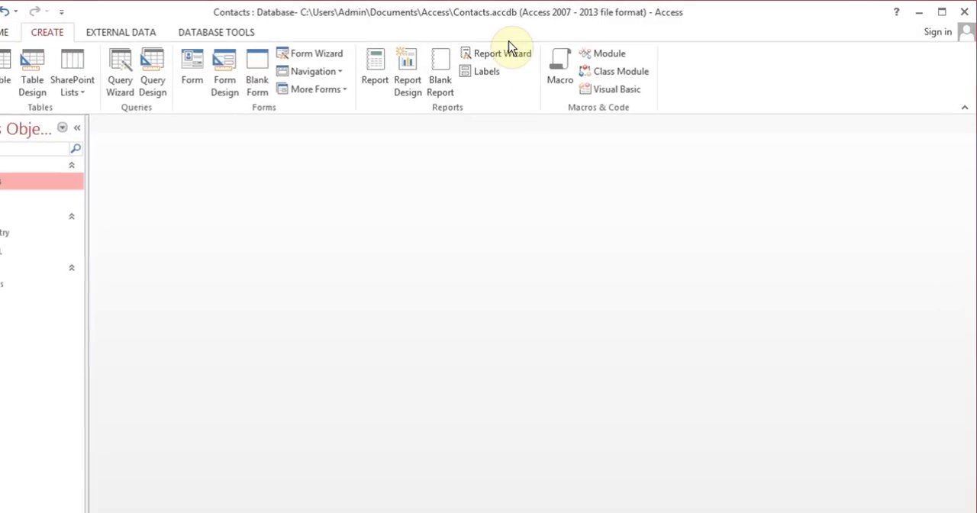
click(535, 50)
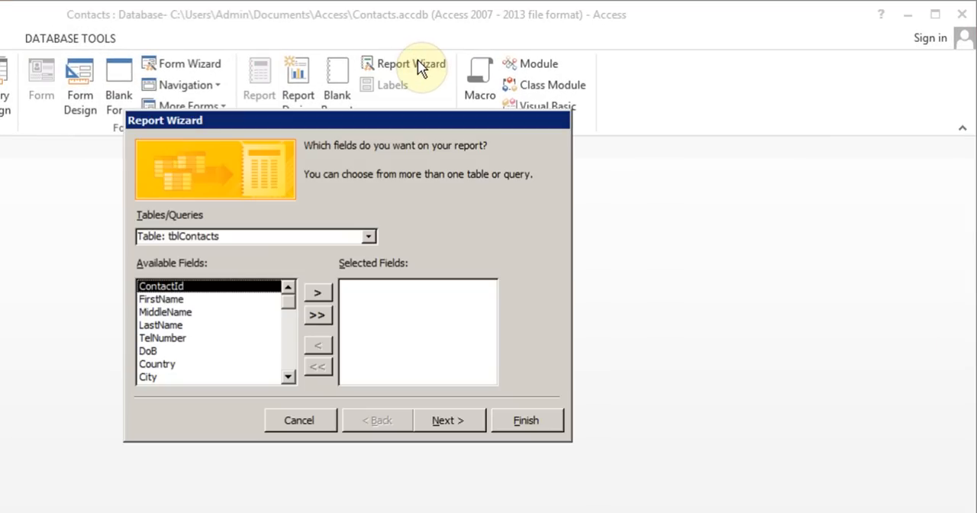
click(318, 293)
click(318, 293)
click(319, 293)
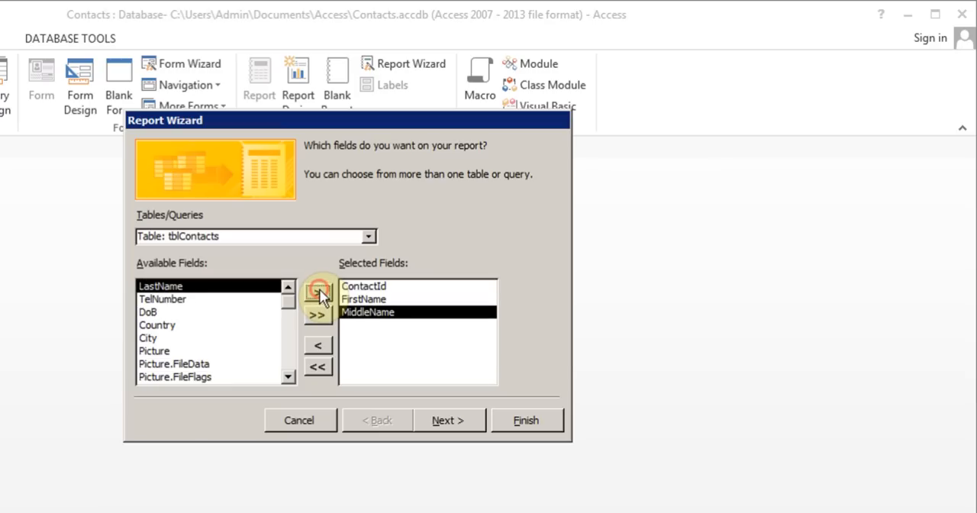
click(319, 293)
click(370, 313)
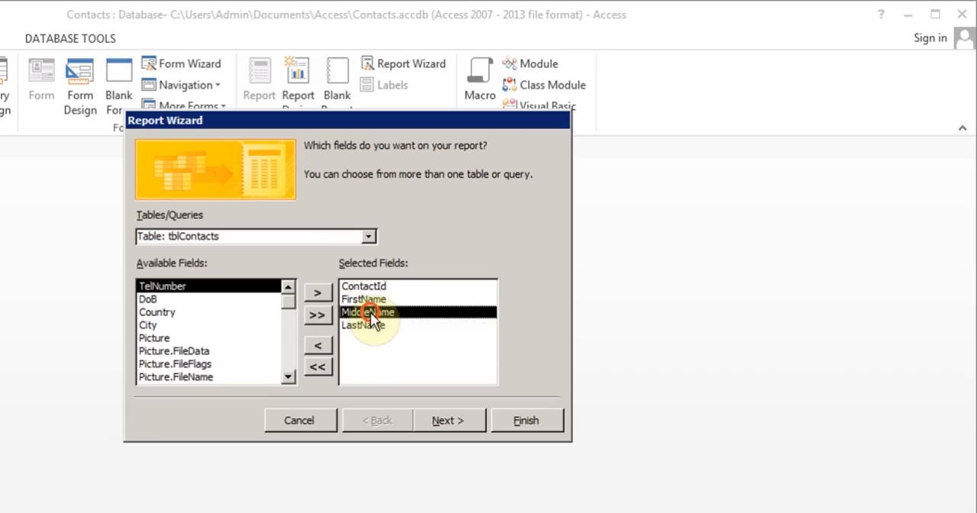
click(317, 347)
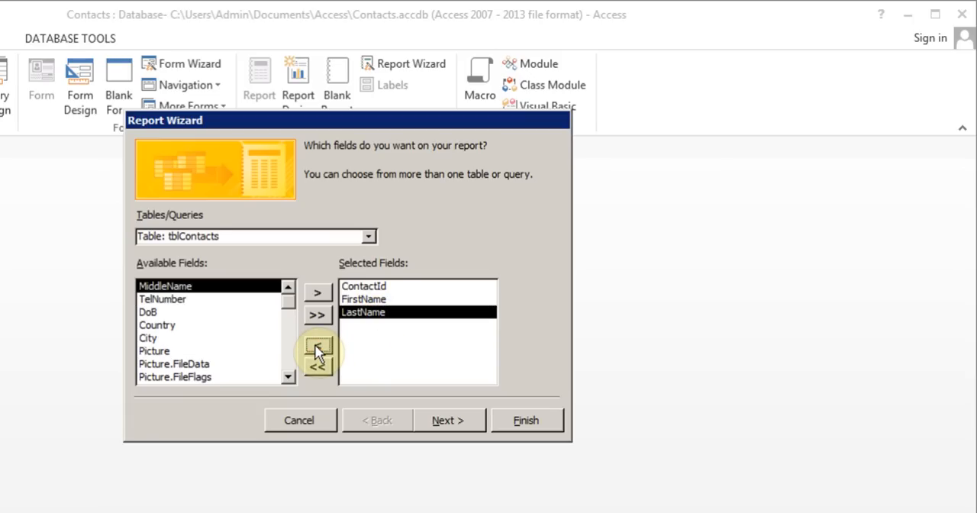
click(317, 347)
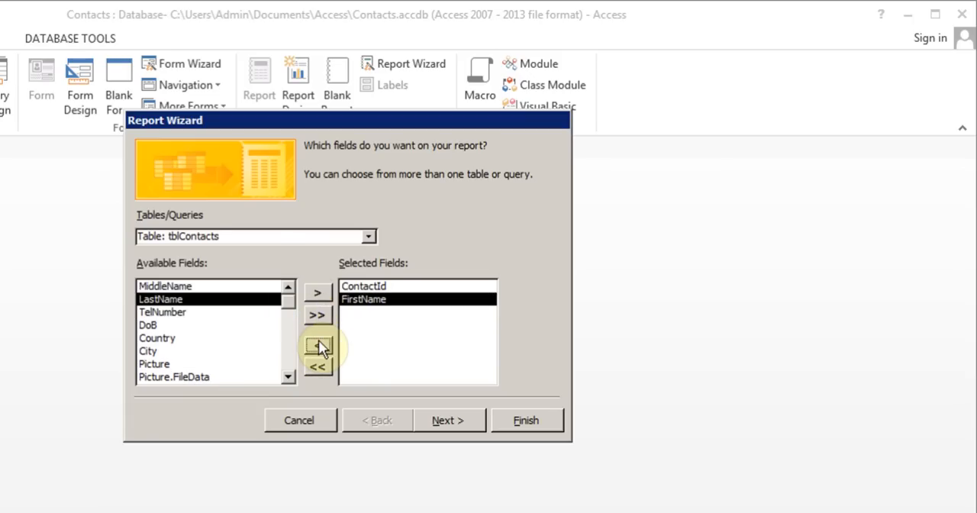
click(318, 346)
Add the FullName, Sex, TelNumber, DoB and Country fields, in that order, to the report's selected fields
click(290, 367)
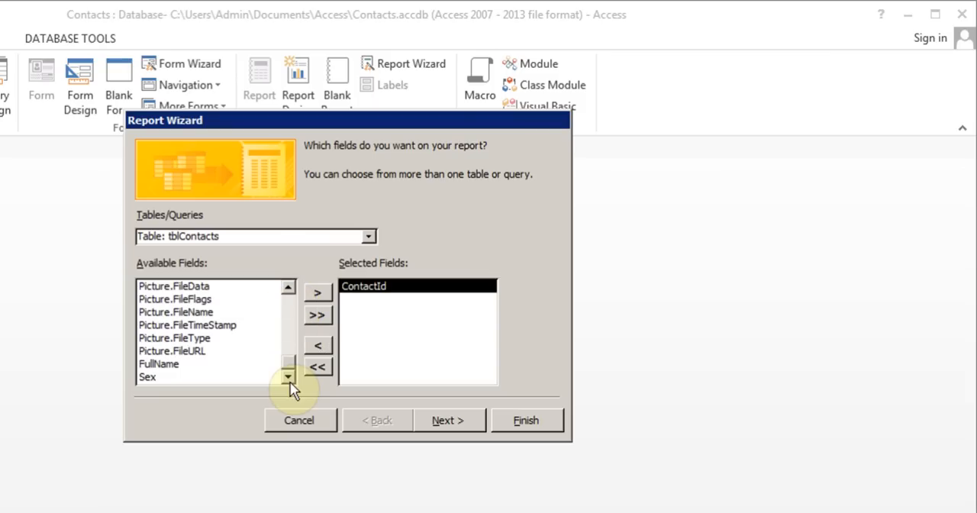
click(172, 365)
click(317, 293)
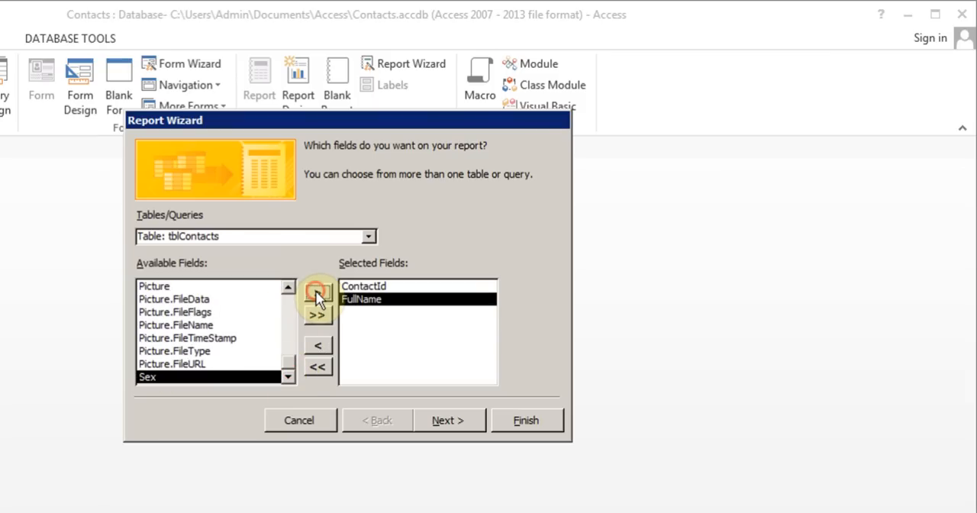
click(318, 294)
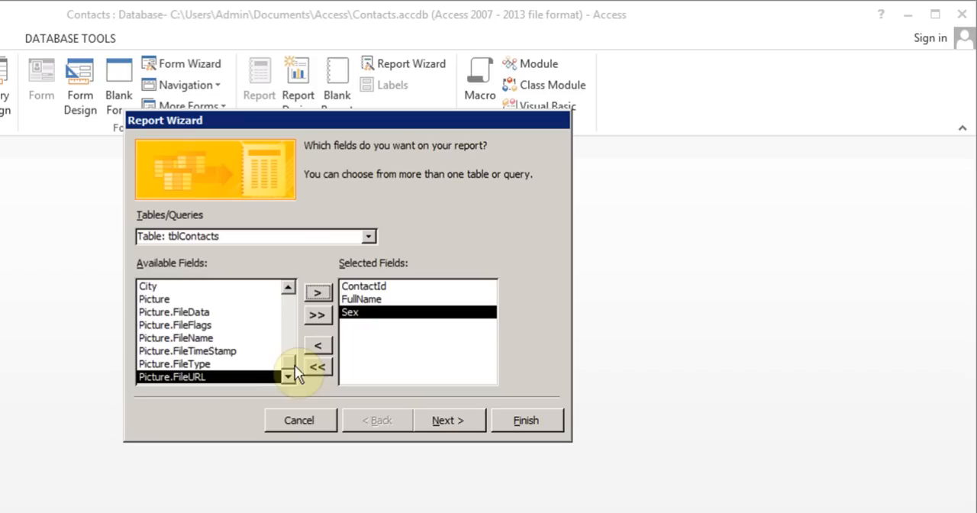
drag(288, 362, 286, 307)
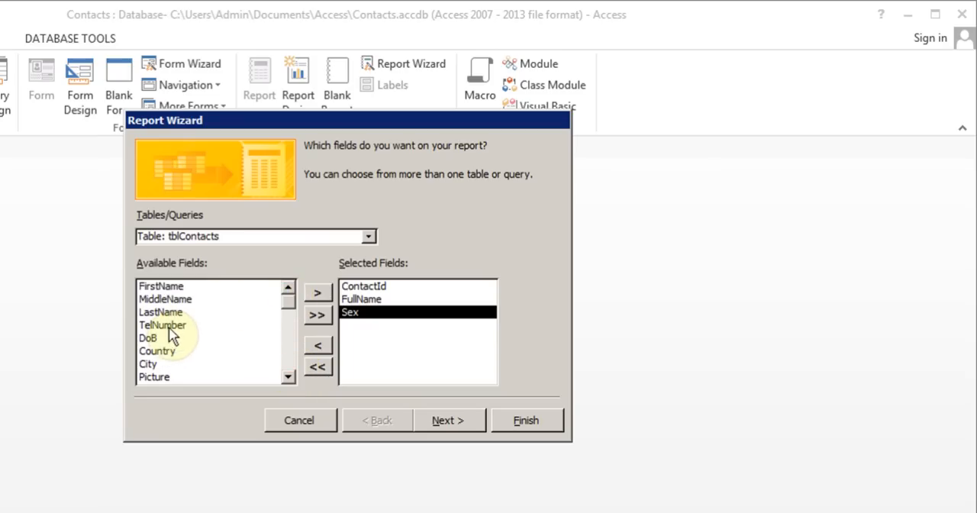
click(173, 326)
click(316, 294)
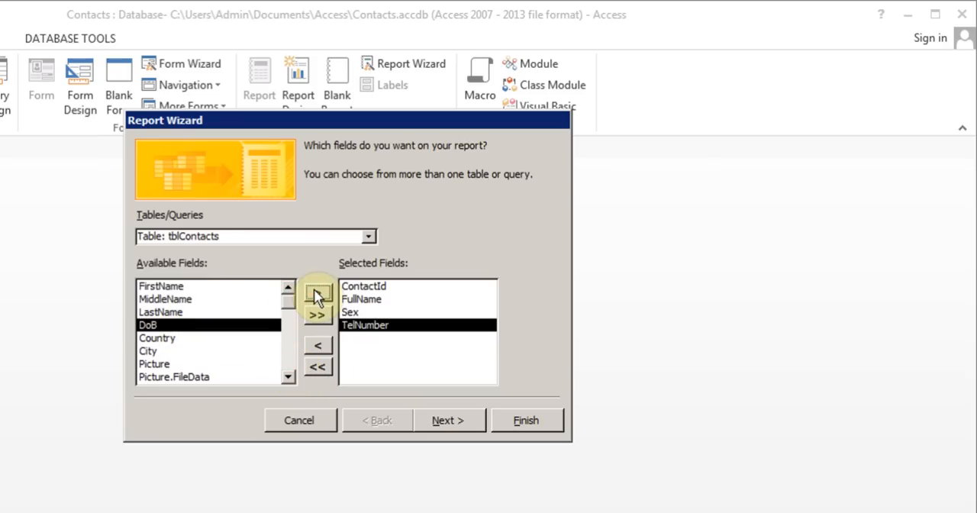
click(316, 294)
click(317, 294)
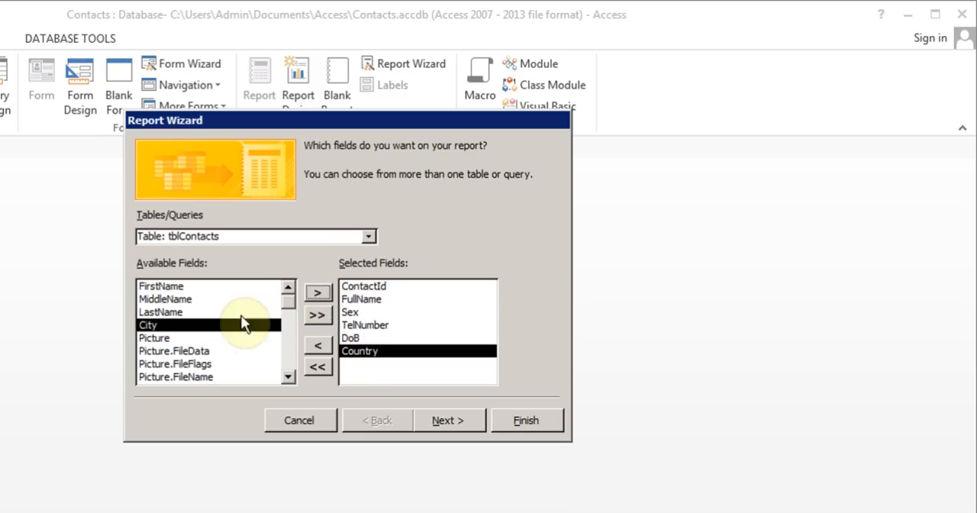
Leave the report without grouping levels and sort its records by FullName in ascending order
click(447, 420)
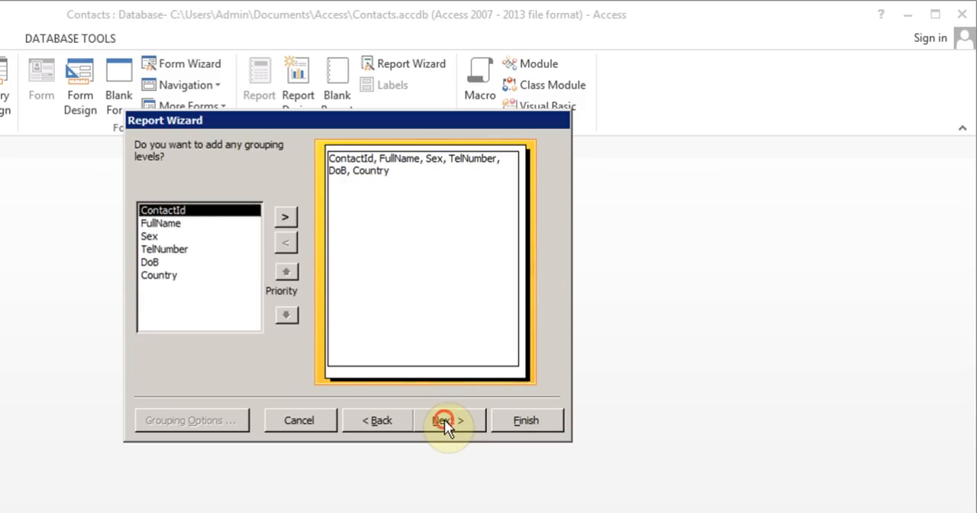
click(445, 421)
click(464, 207)
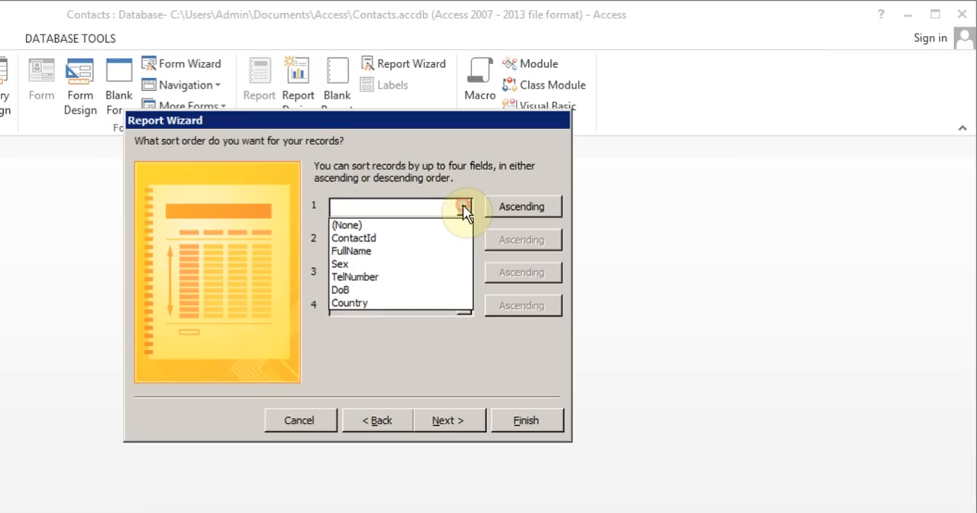
click(402, 250)
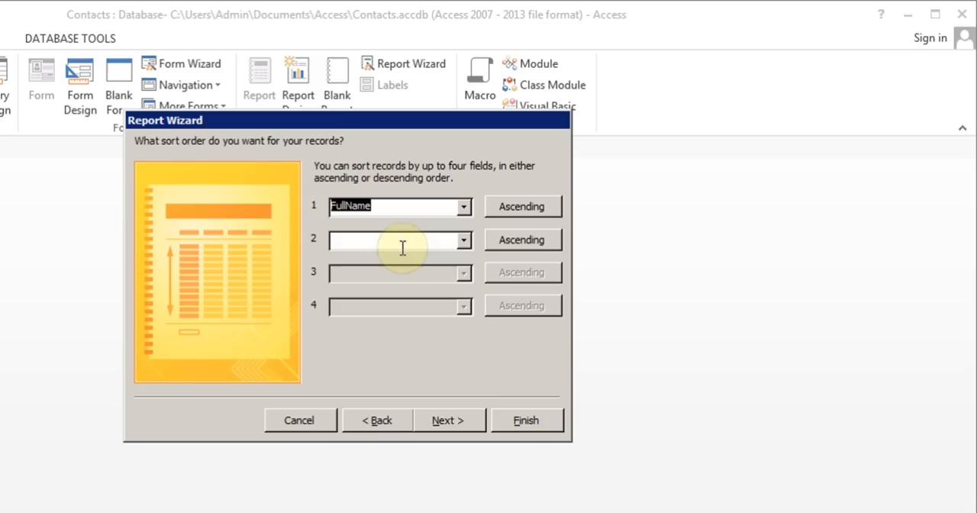
click(441, 424)
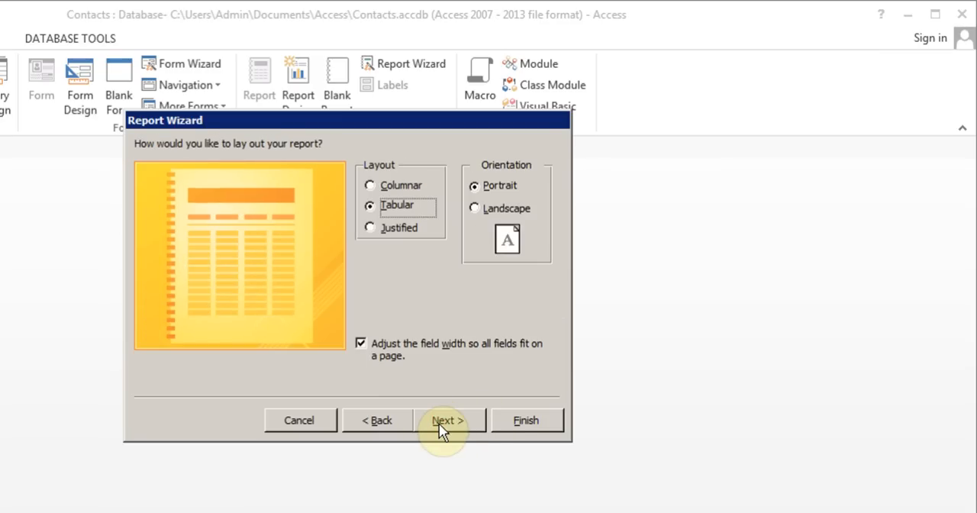
Try the orientation and layout options, choose Tabular layout with Portrait orientation, and continue to the report title page
click(474, 208)
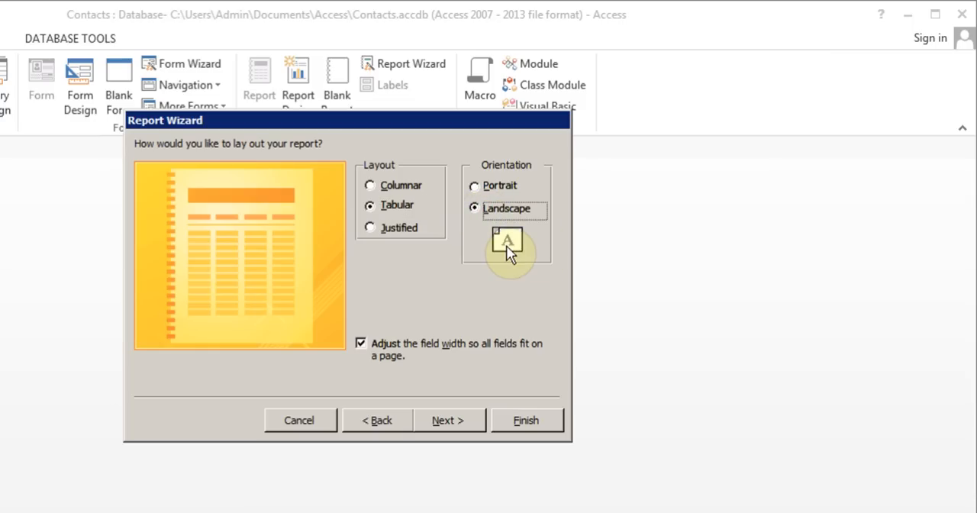
click(477, 186)
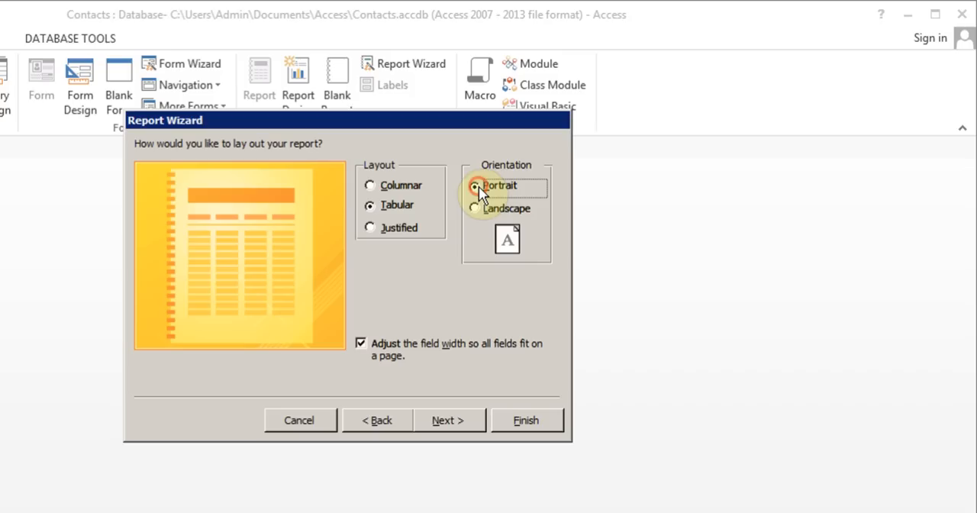
click(370, 186)
click(369, 212)
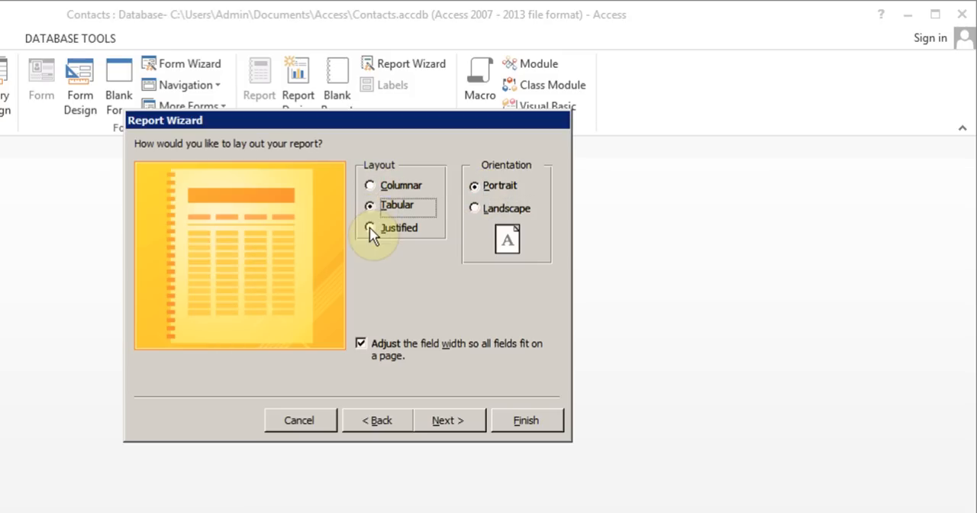
click(371, 229)
click(370, 208)
click(450, 424)
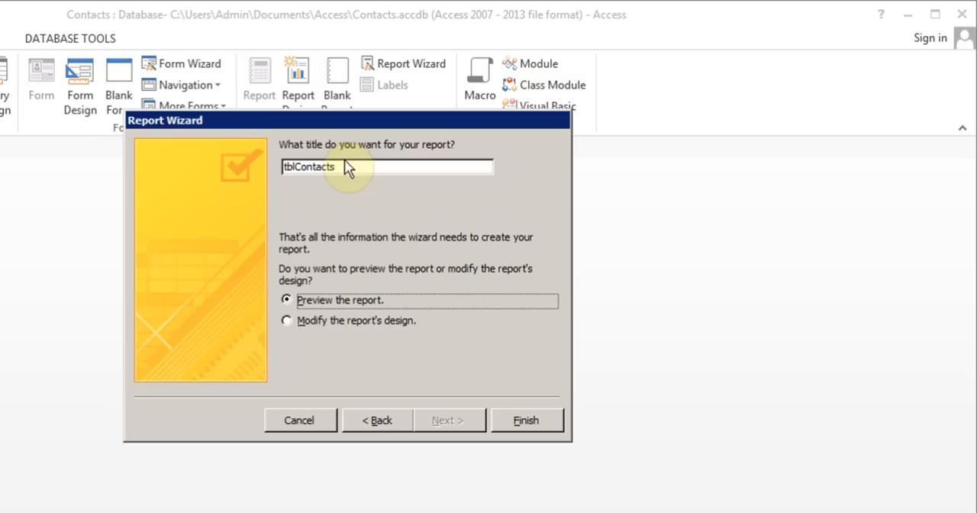
Title the report rptFullContacts and finish the wizard with the option to preview the report
click(294, 165)
key(Delete)
key(Delete)
key(Delete)
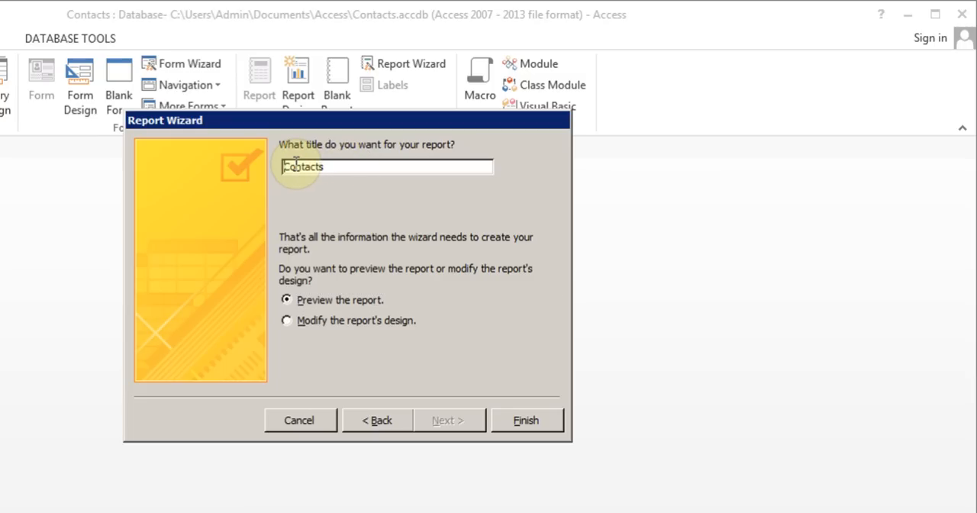
text(rpt)
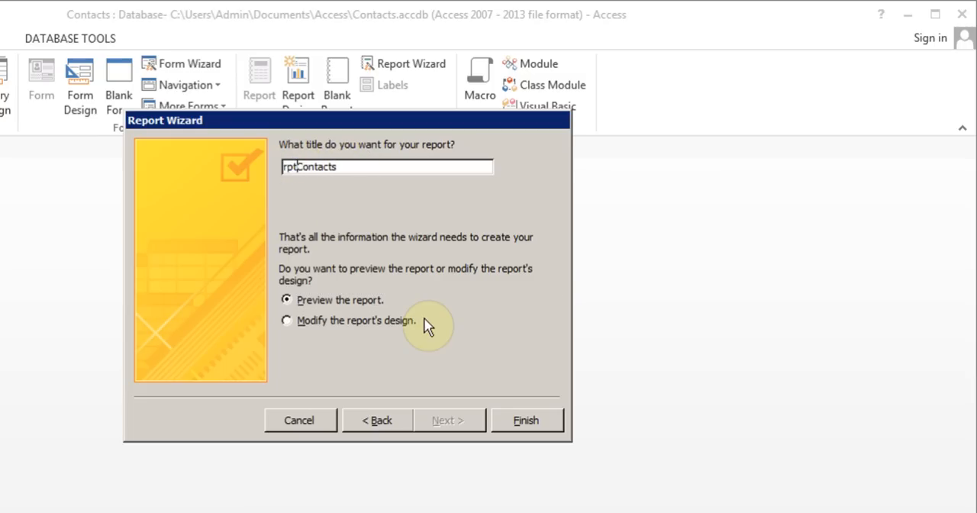
text(Full)
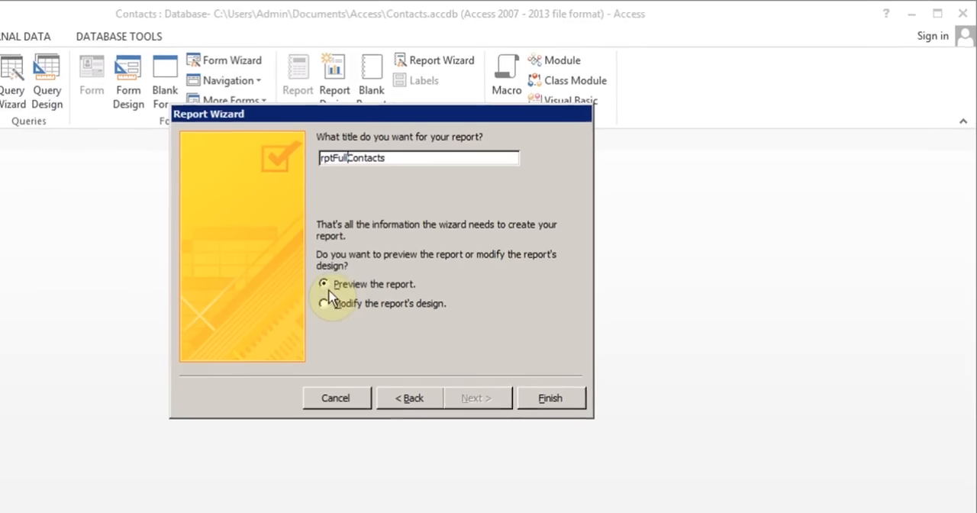
click(551, 398)
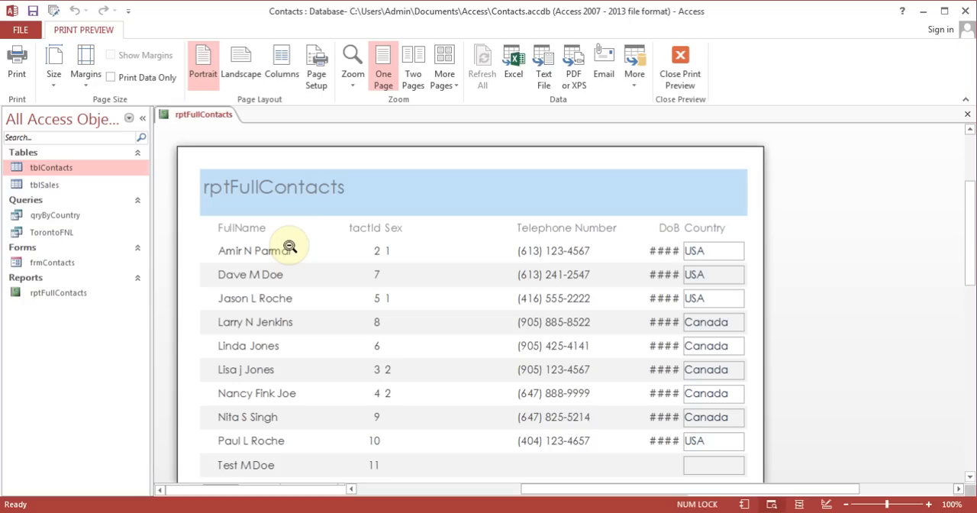
Close the print preview of rptFullContacts and switch the report to Layout View
click(680, 79)
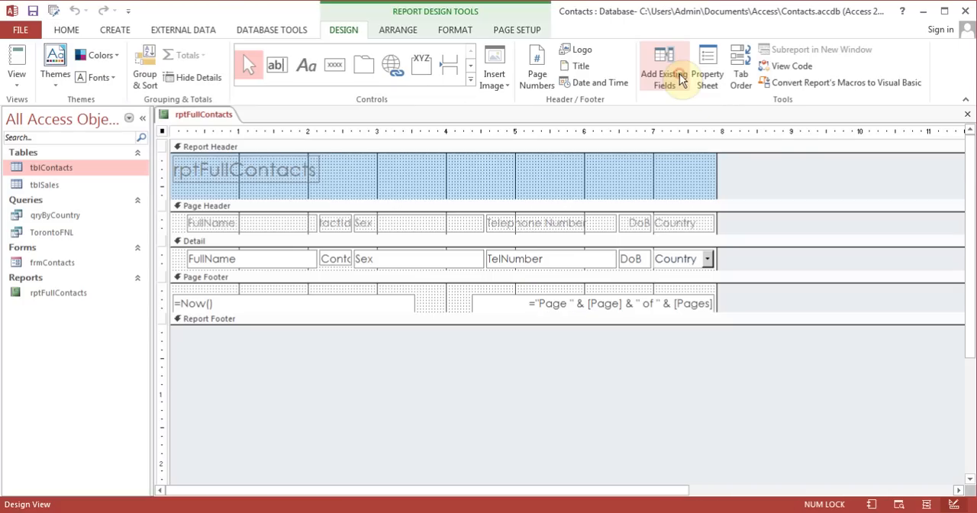
click(17, 82)
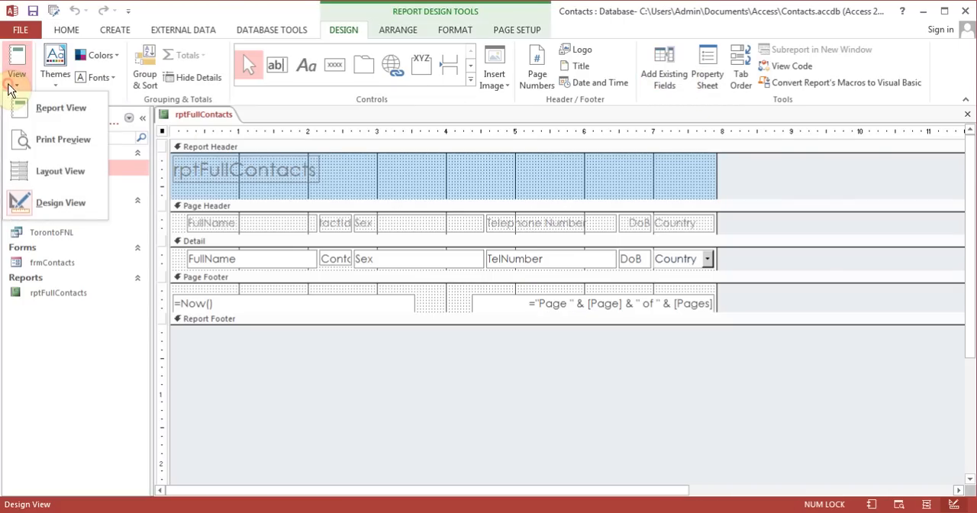
click(67, 171)
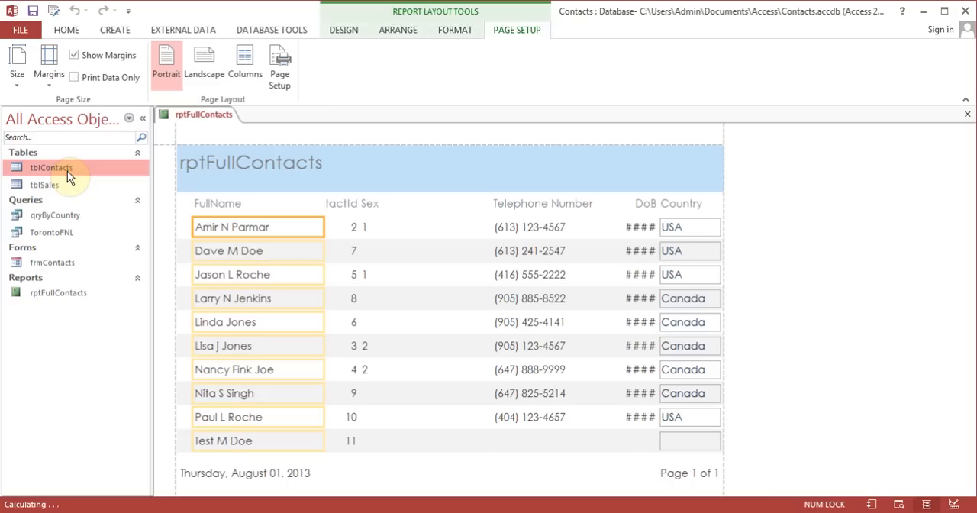
Delete the Sex heading and the column of Sex values from the report
click(371, 205)
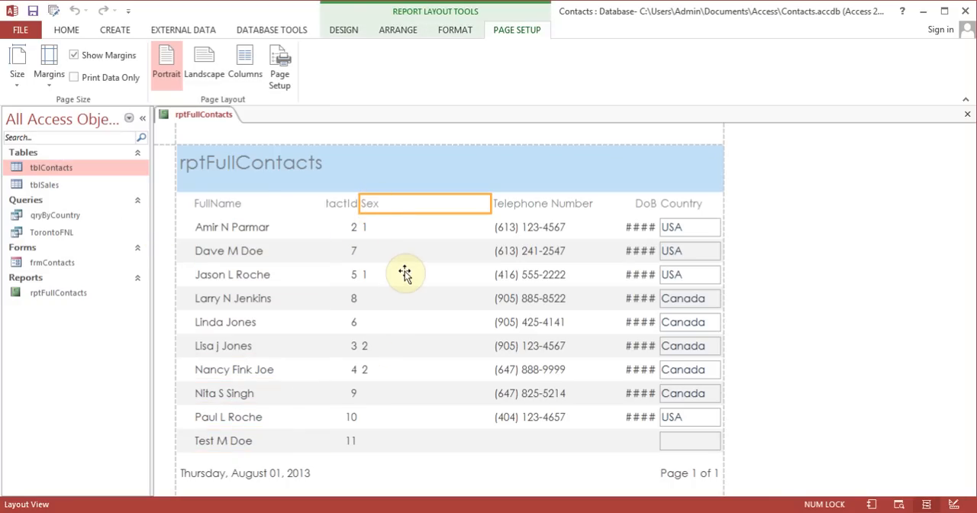
key(Delete)
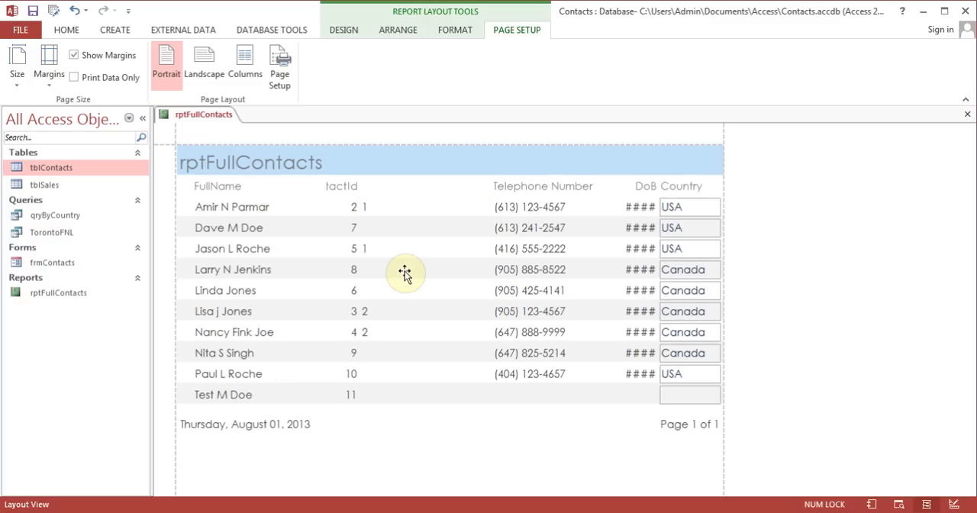
click(369, 210)
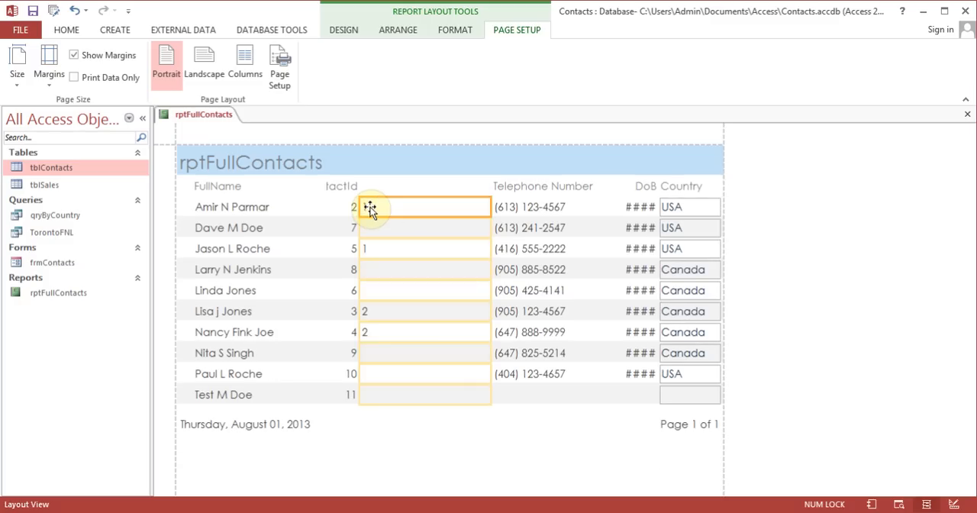
key(Delete)
Widen the ContactId heading to fit its full text and narrow the telephone number values beside the DoB column
click(340, 186)
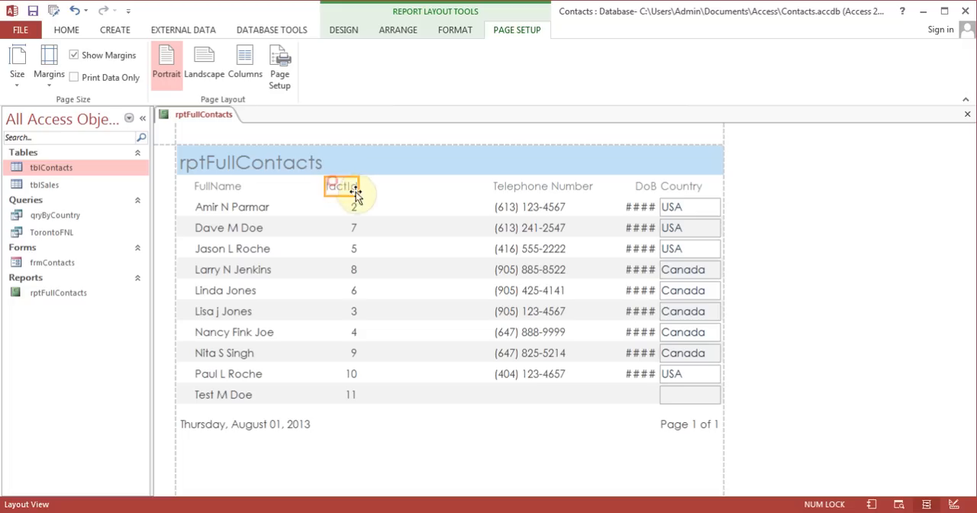
drag(356, 187, 394, 190)
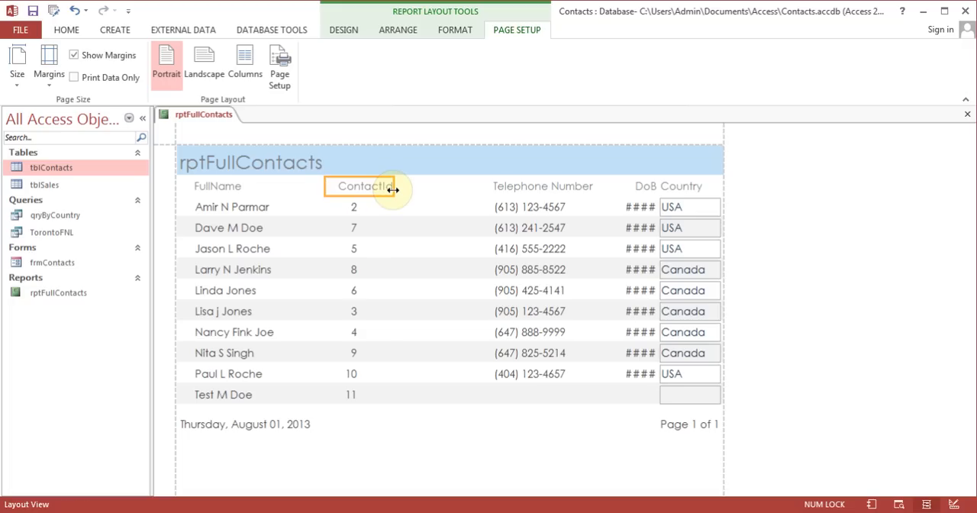
click(545, 191)
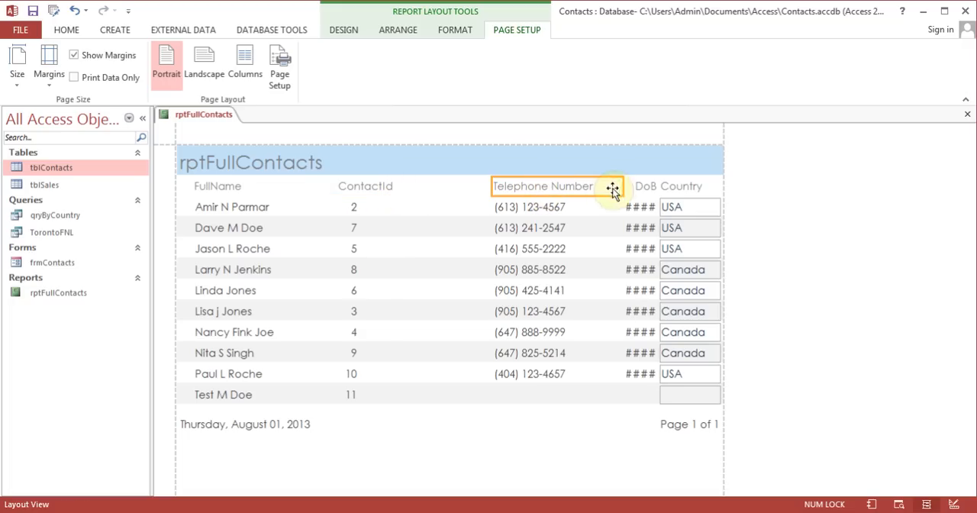
click(524, 210)
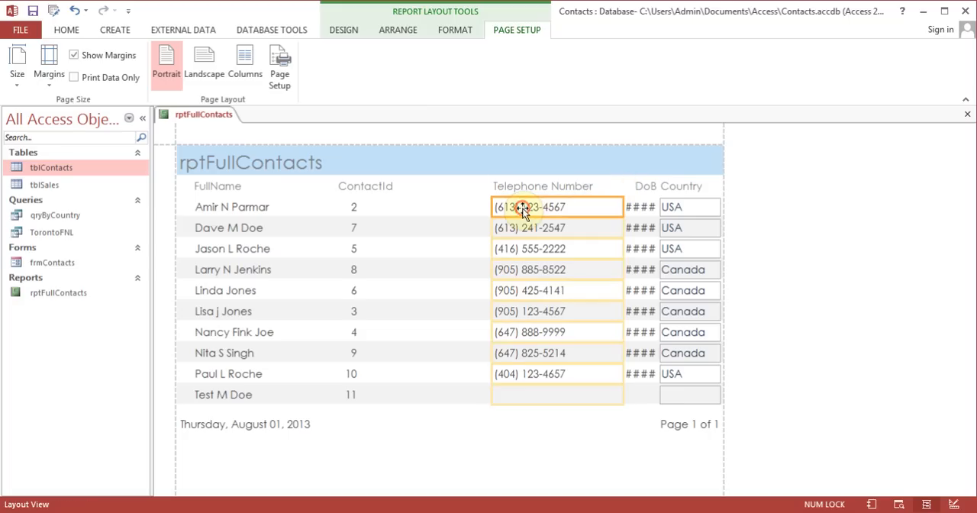
drag(625, 211, 595, 209)
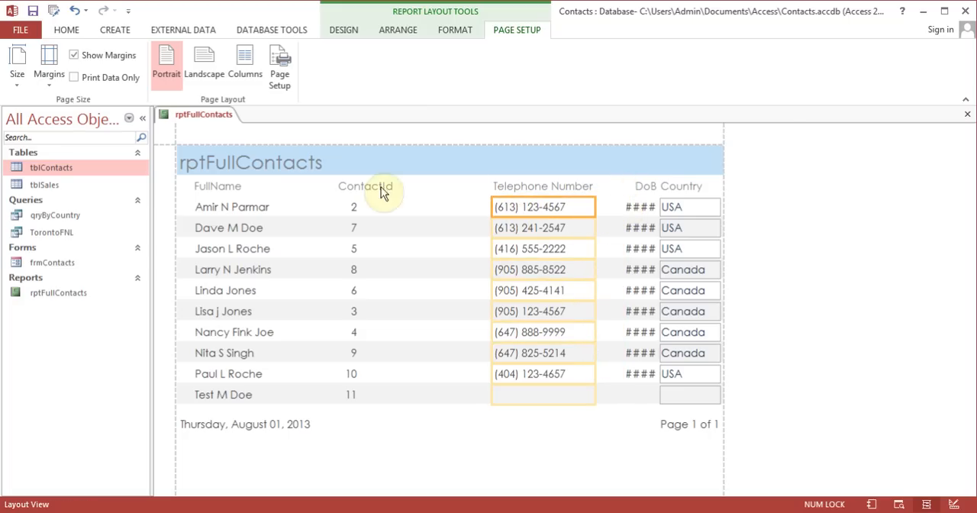
click(359, 204)
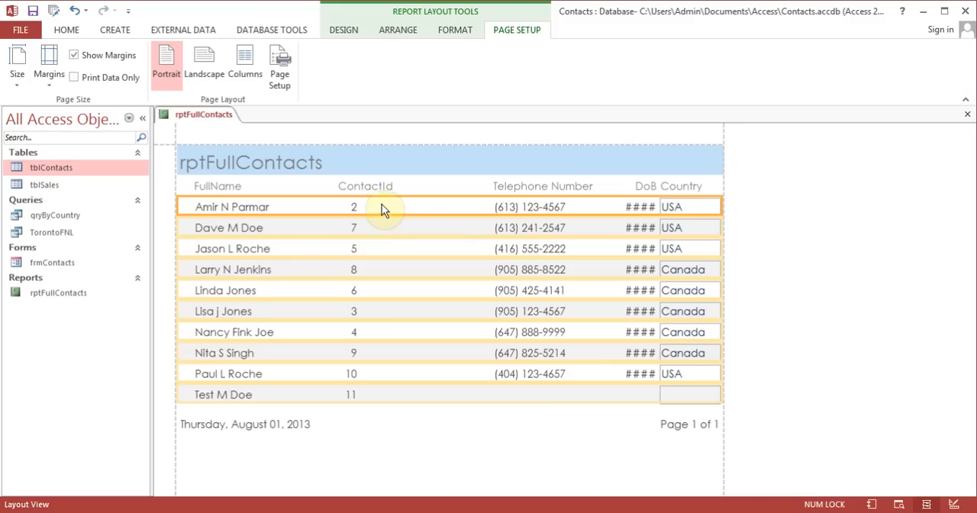
click(355, 206)
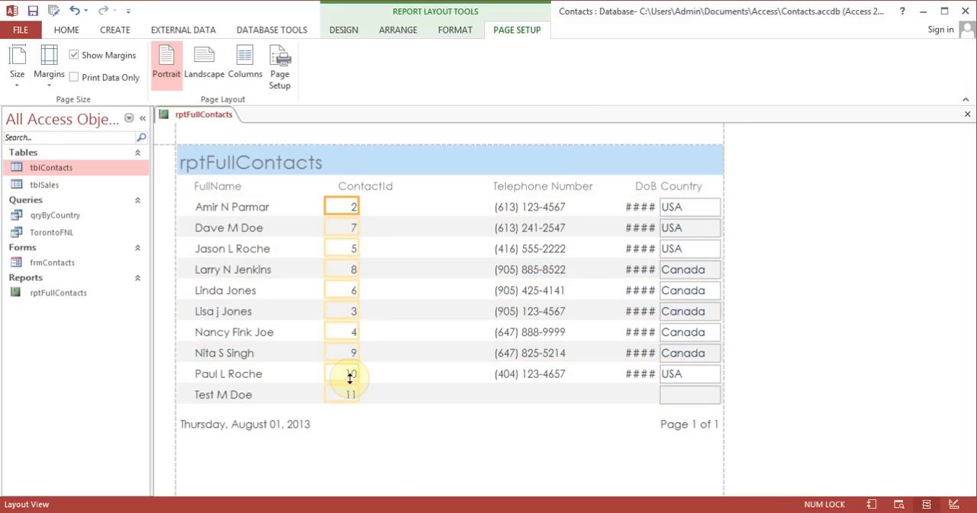
click(363, 190)
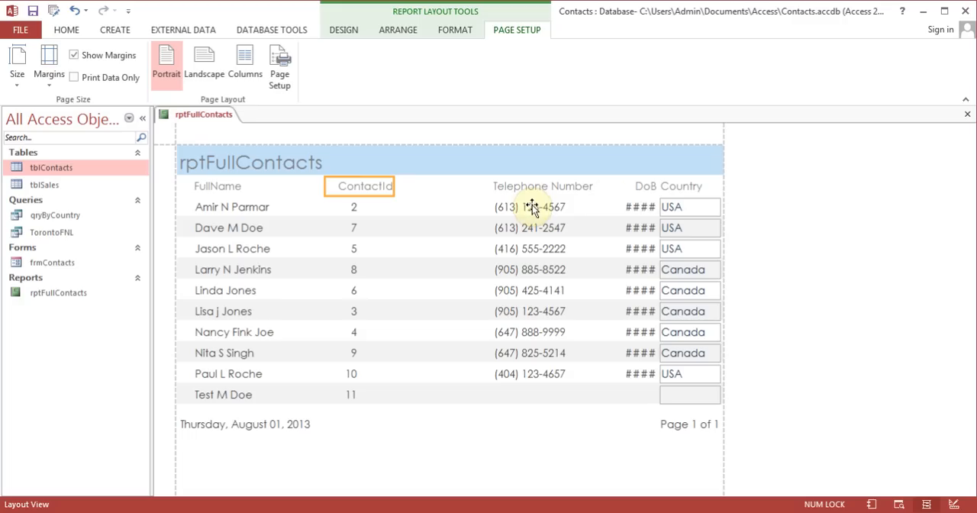
Widen the DoB heading and its values toward the Telephone Number column so the full dates fit
click(638, 187)
drag(626, 183, 601, 186)
click(640, 214)
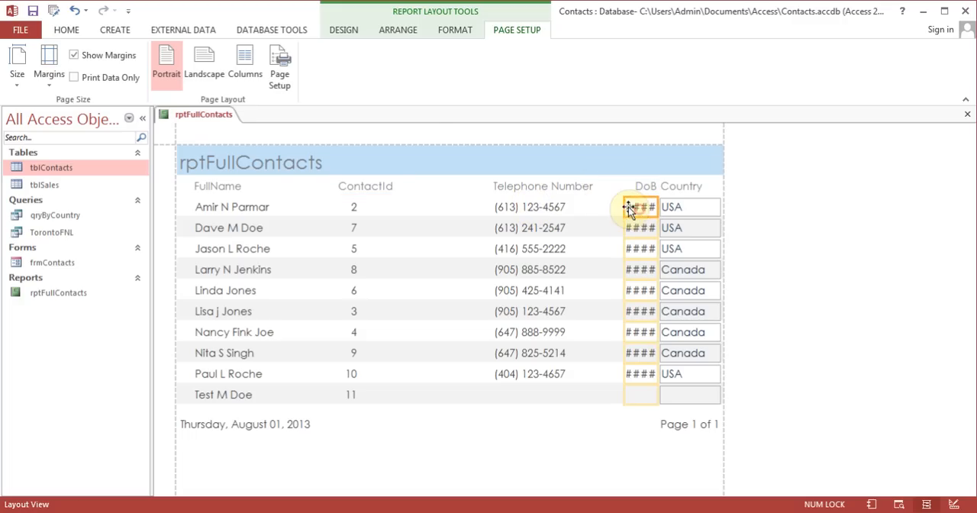
drag(598, 203, 597, 203)
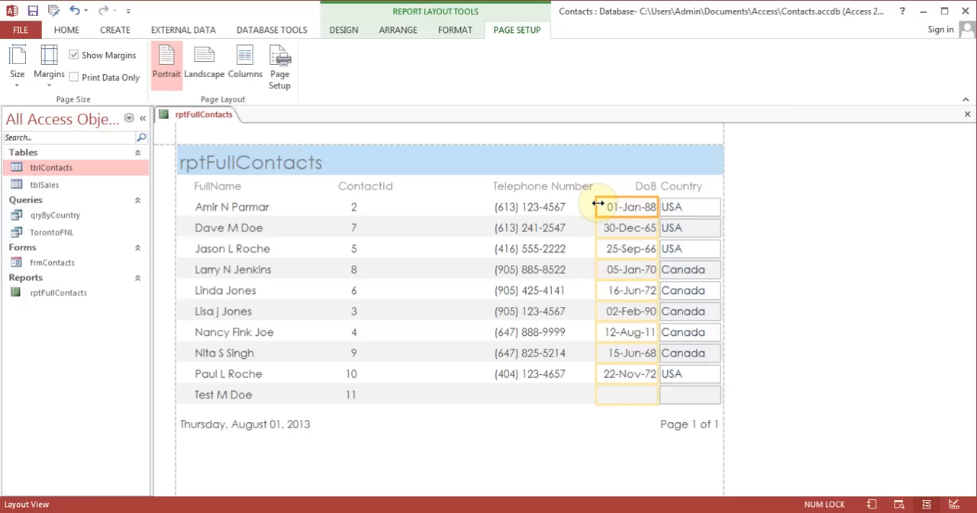
Move the telephone number values and the Telephone Number heading left, closer to the ContactId column
click(525, 208)
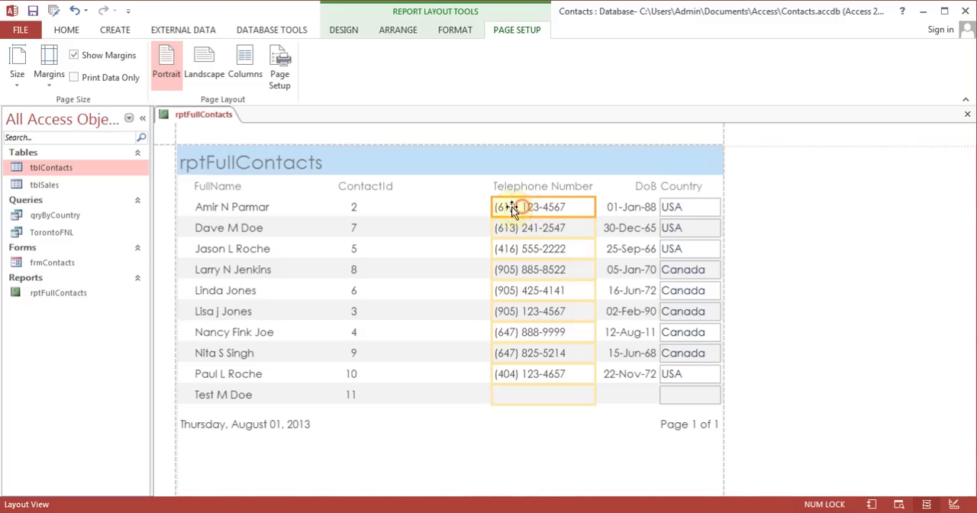
click(544, 190)
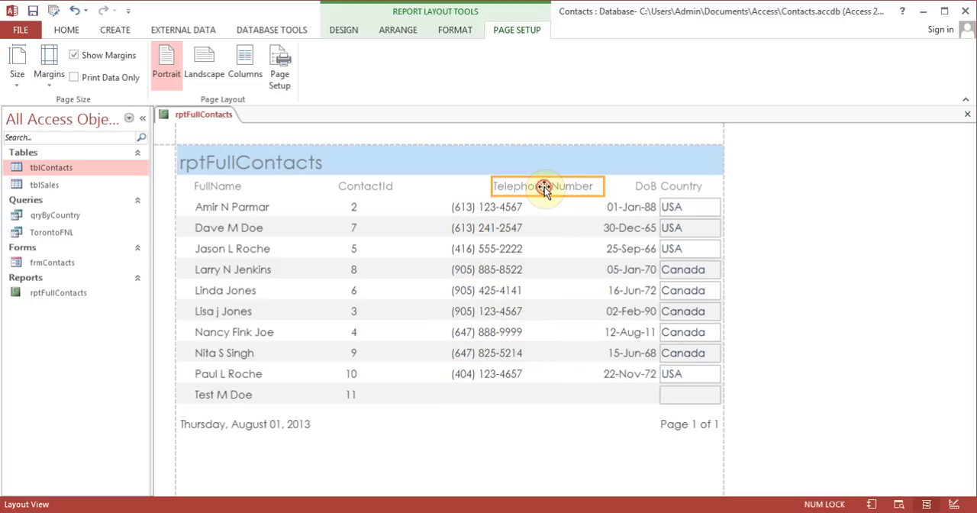
click(493, 187)
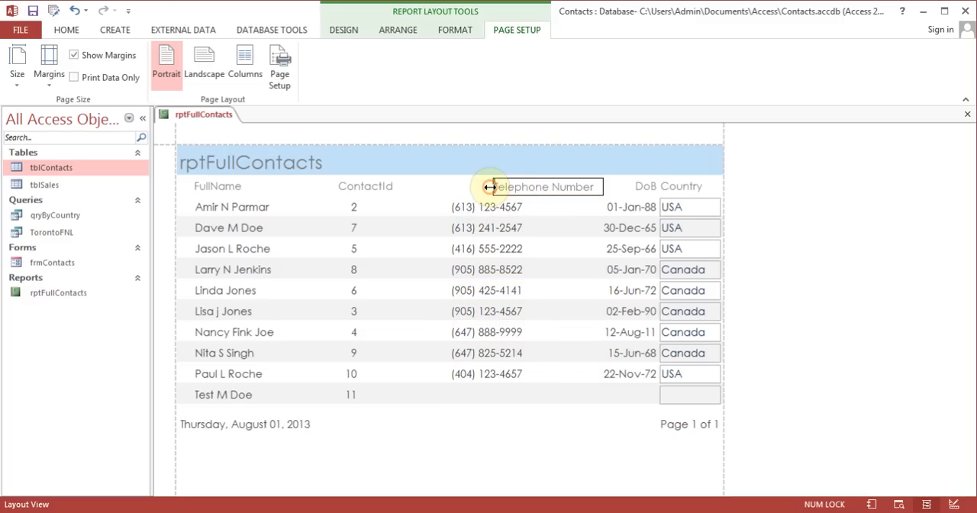
click(553, 190)
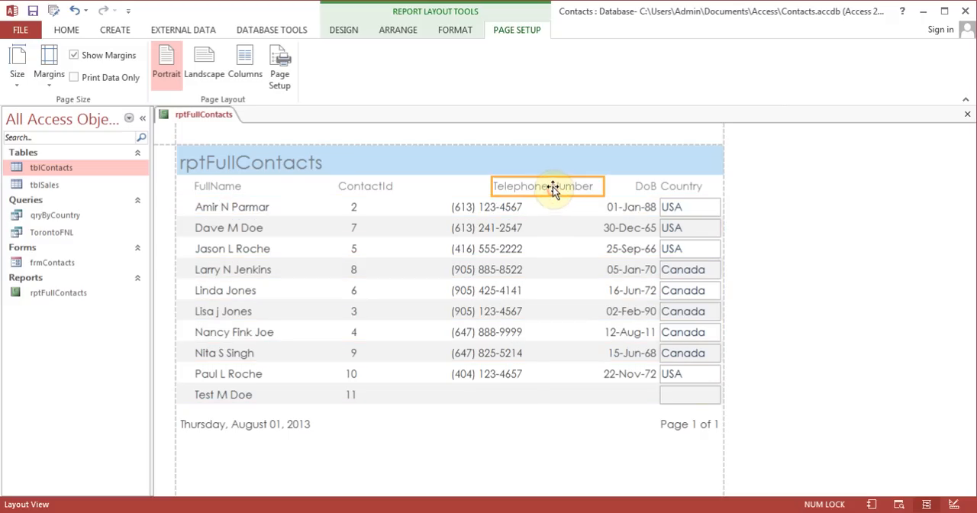
drag(553, 190, 509, 190)
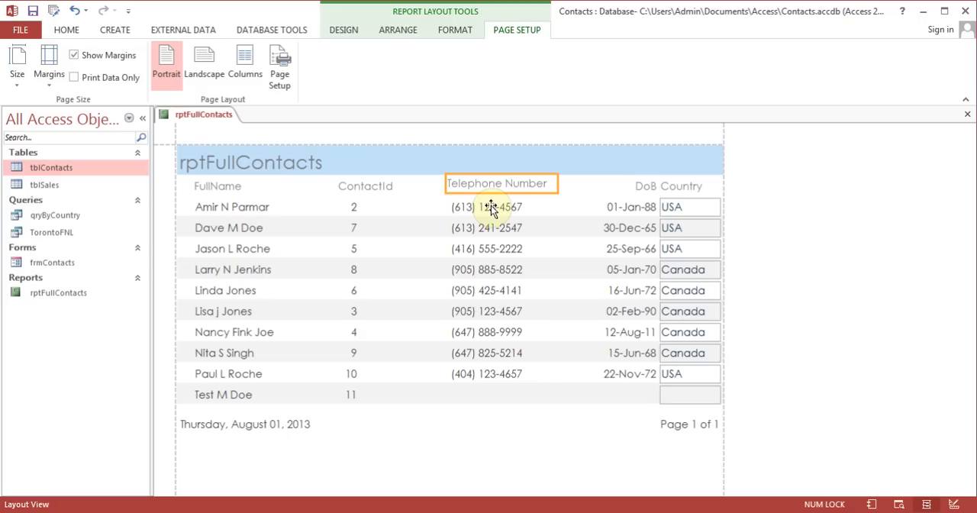
shift+click(490, 207)
drag(491, 193, 469, 191)
Move the DoB heading and its values together to the left, leaving a gap before the Country column
click(639, 190)
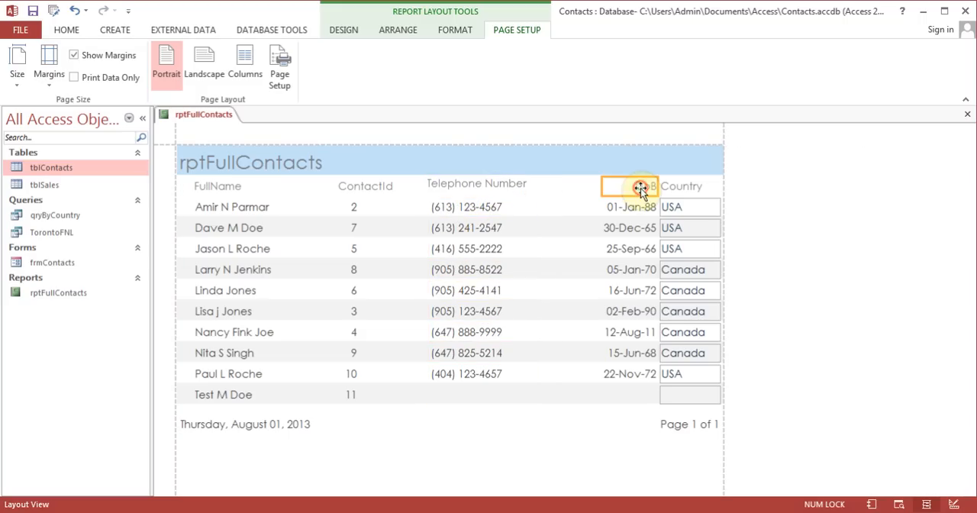
shift+click(637, 211)
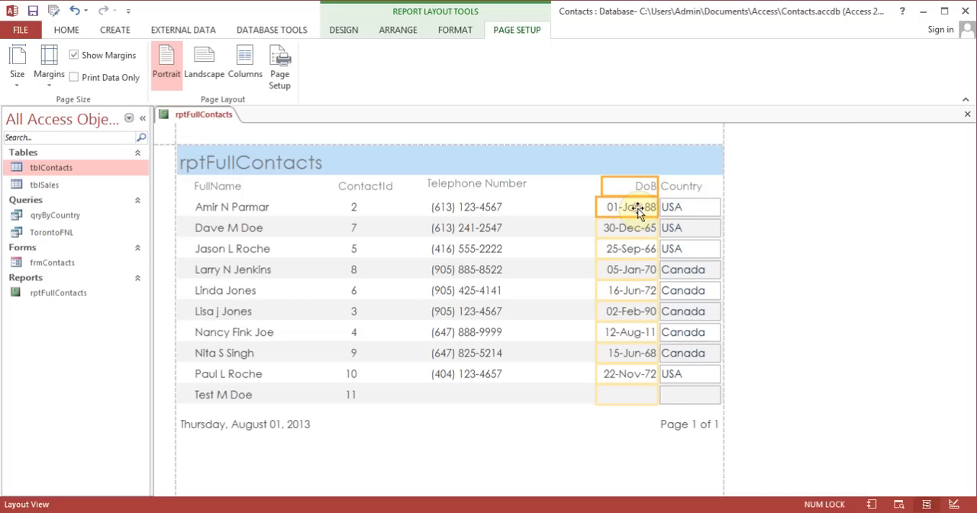
drag(608, 189, 589, 188)
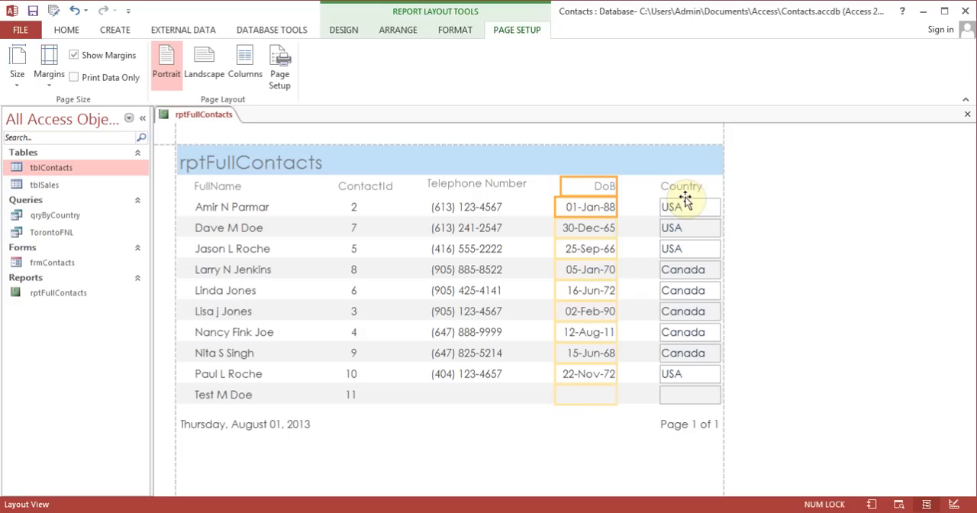
Change the title text in the report header to "Full contact list"
click(280, 165)
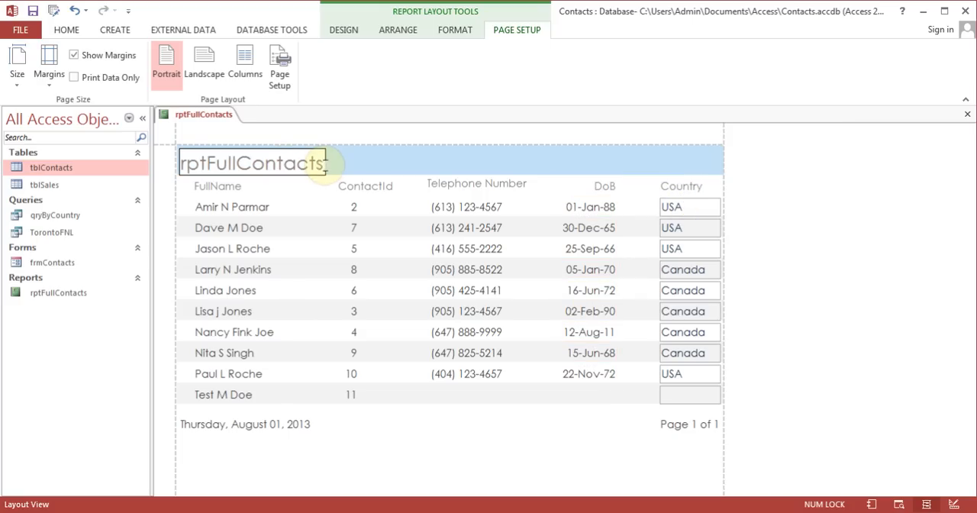
drag(325, 163, 166, 176)
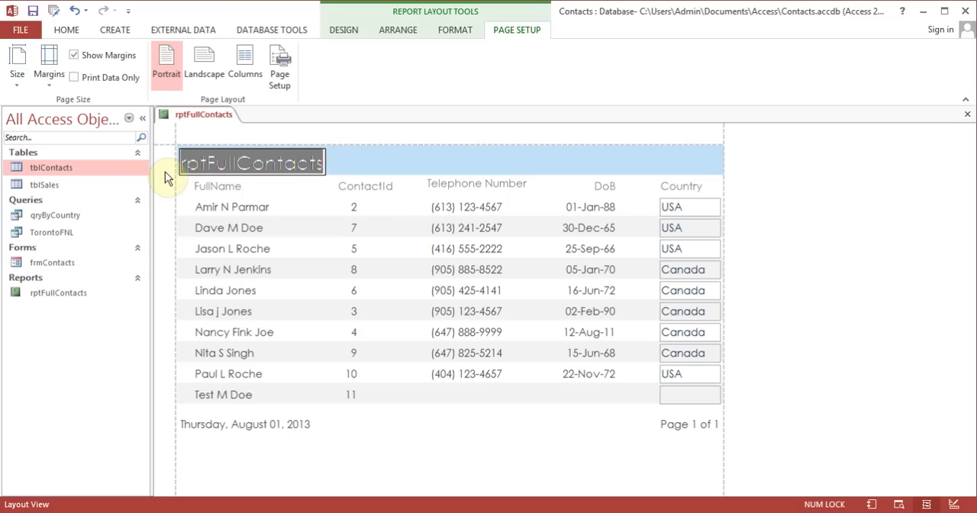
text(Full contact list)
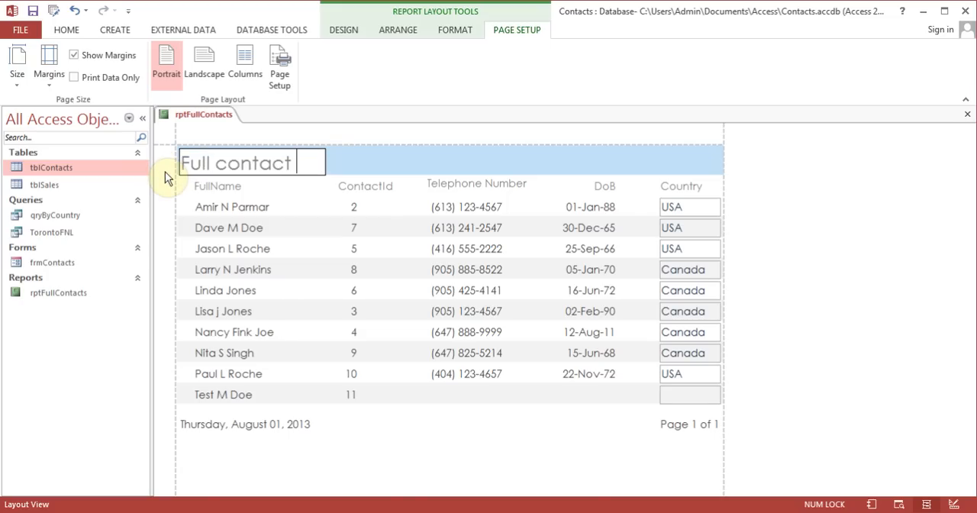
Stretch the report title label across most of the header width and center its text
click(359, 164)
drag(325, 163, 698, 154)
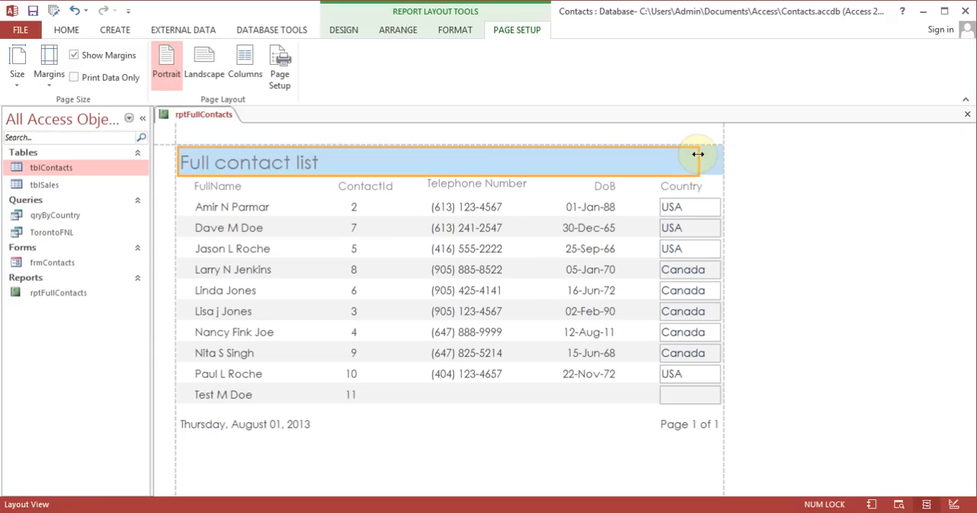
click(461, 32)
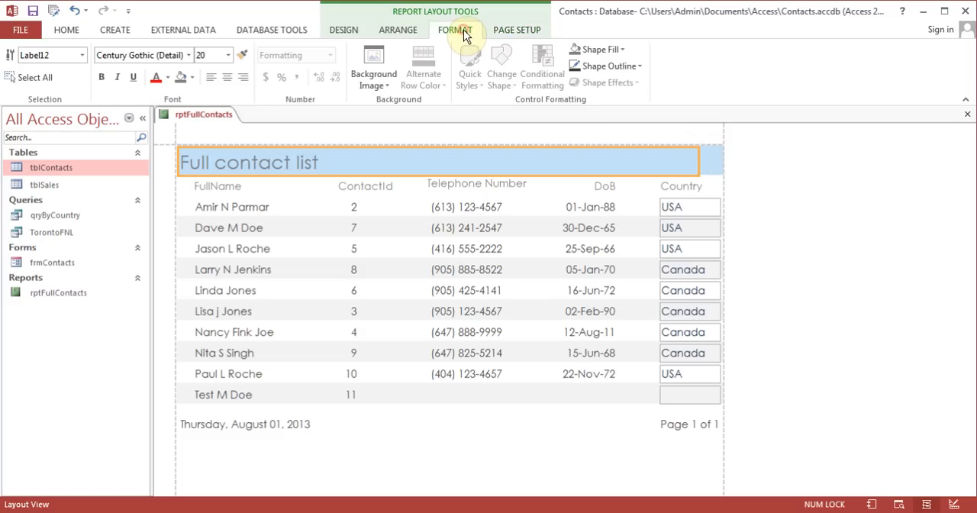
click(226, 81)
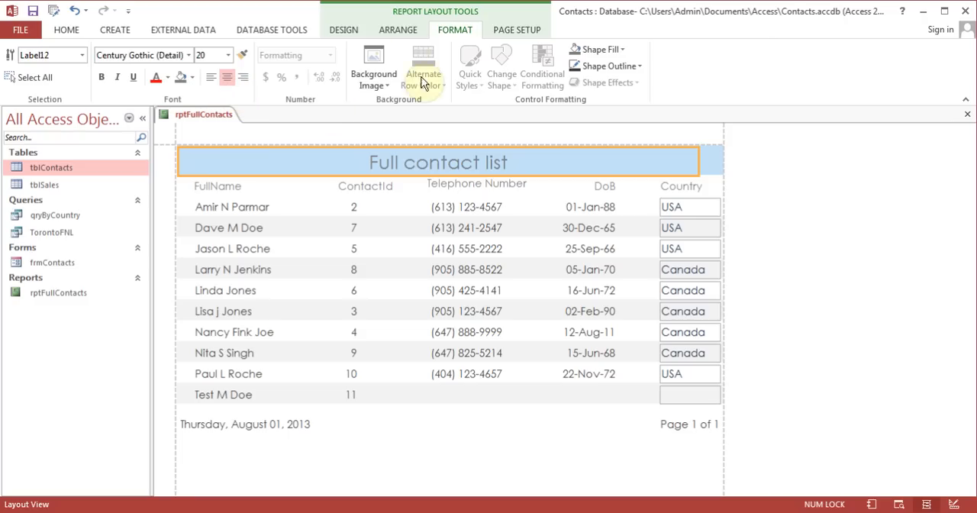
Apply the last Office theme in the gallery to the report and set its color scheme to Orange Red
click(343, 30)
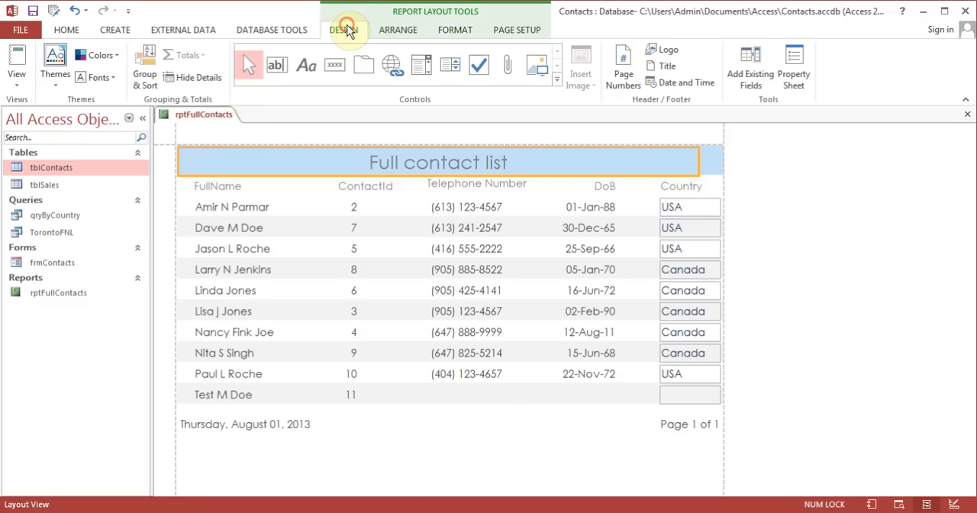
click(53, 77)
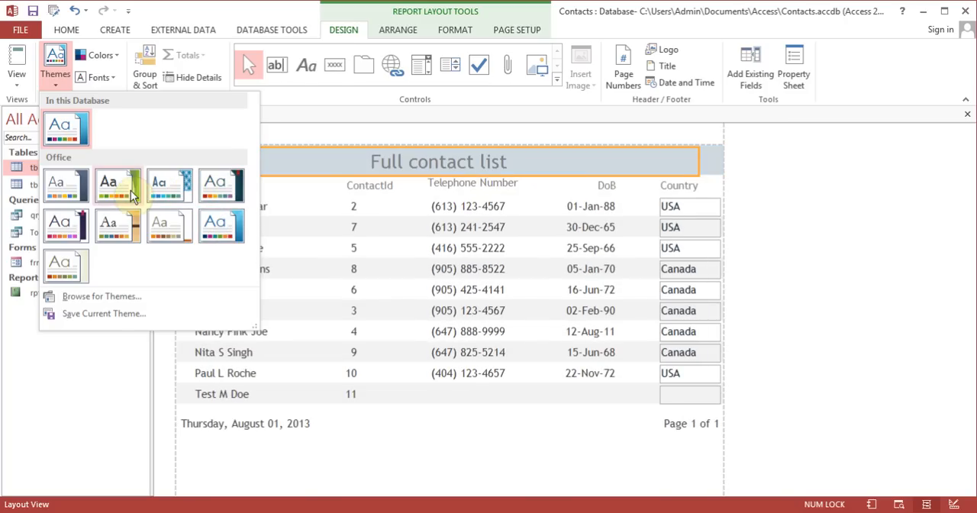
click(65, 266)
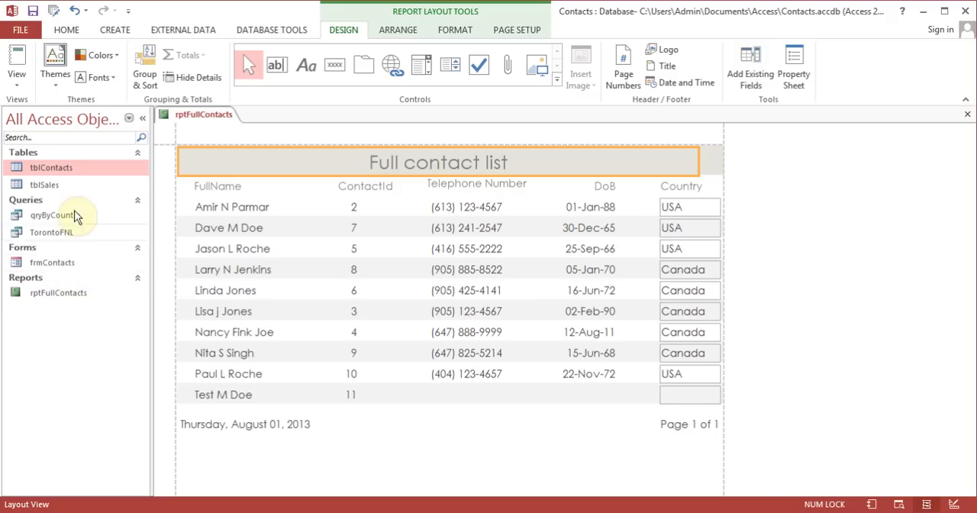
click(100, 55)
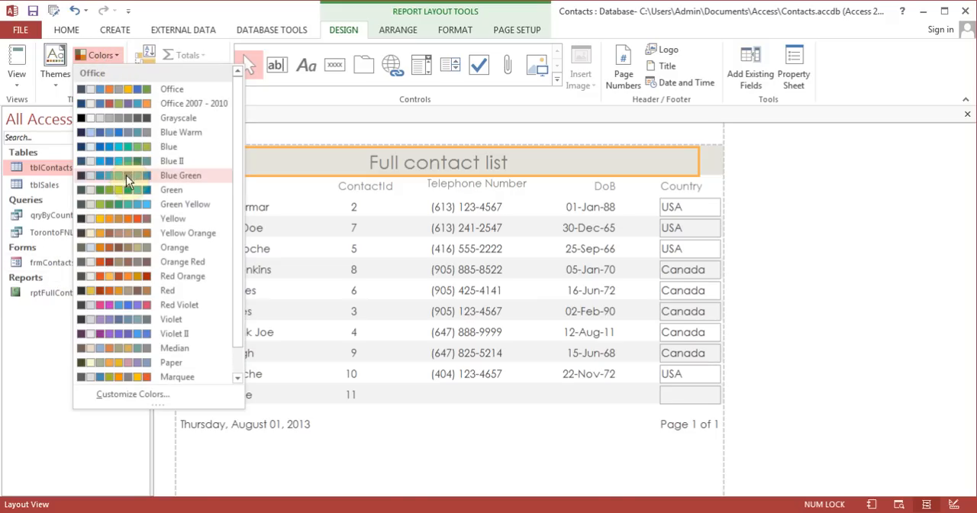
click(119, 260)
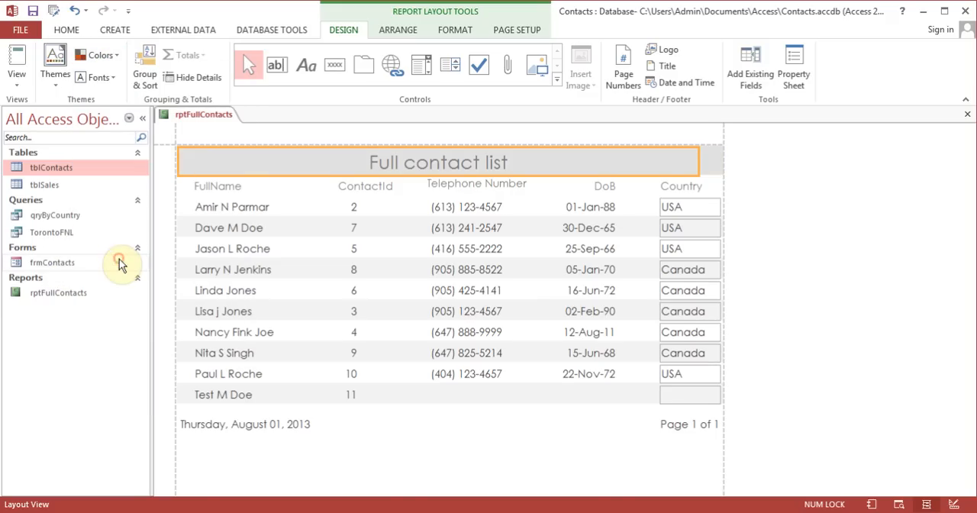
Set the report's theme fonts to Corbel and close rptFullContacts, saving its design changes
click(115, 81)
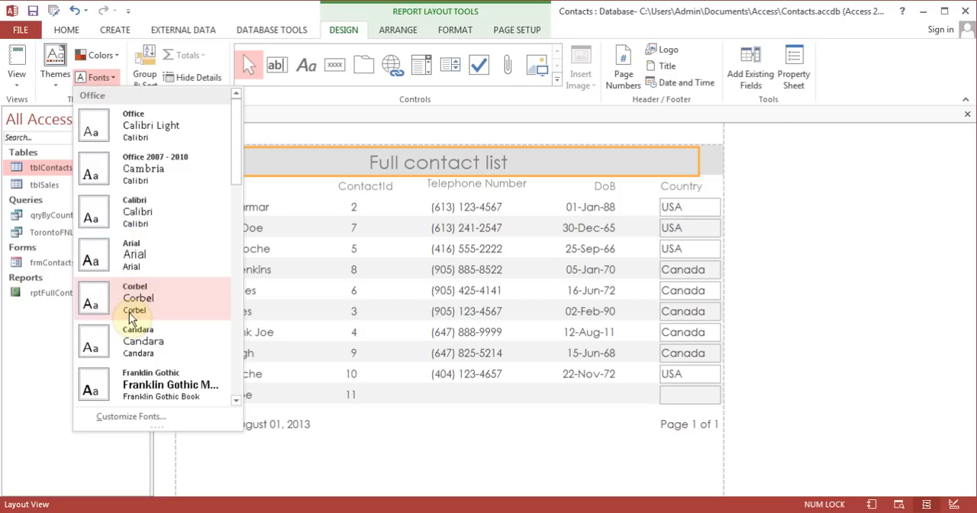
click(131, 316)
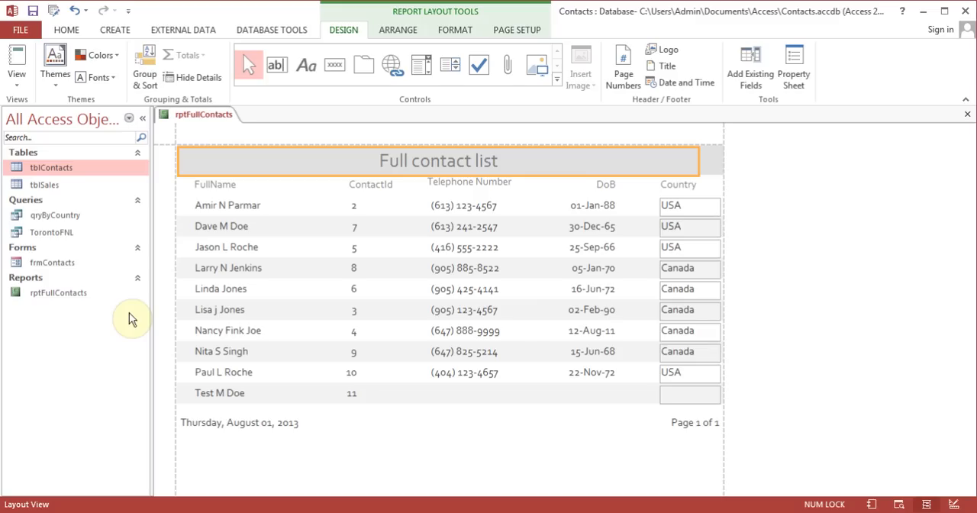
click(967, 114)
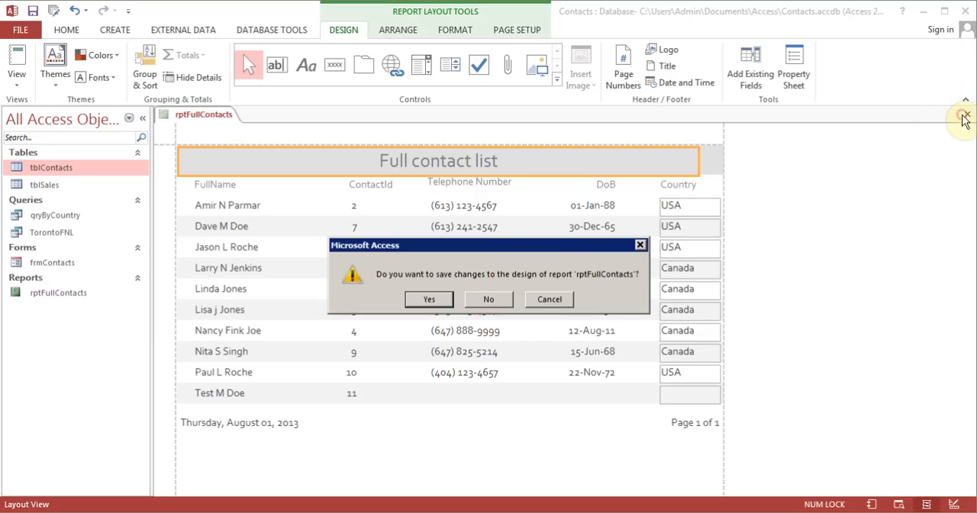
click(432, 300)
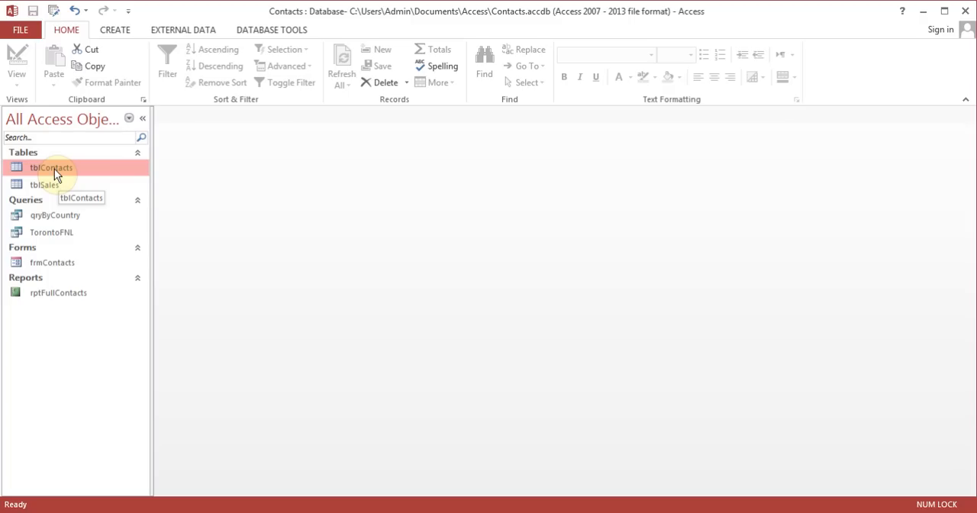
Start a Report Wizard report based on qryByCountry with the fields FirstName, LastName, TelNumber, DoB and Country
click(60, 214)
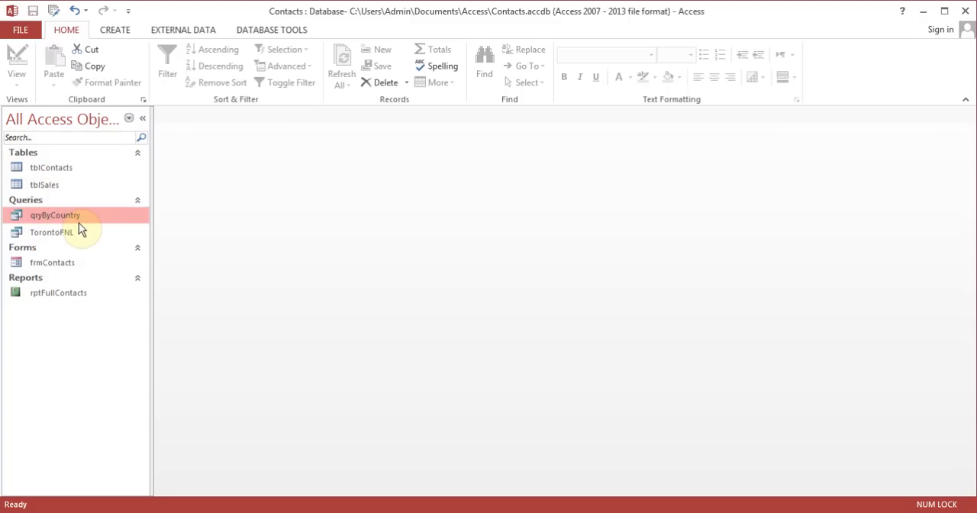
click(119, 32)
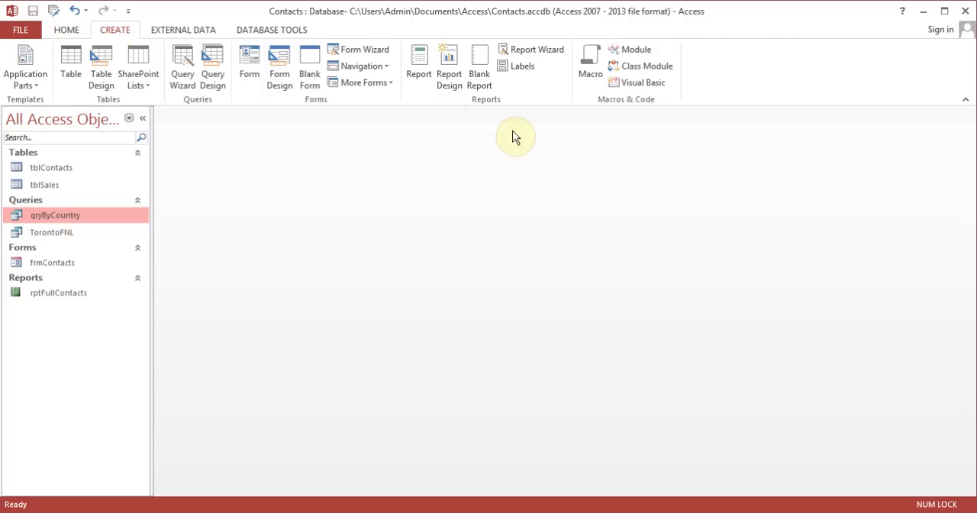
click(553, 50)
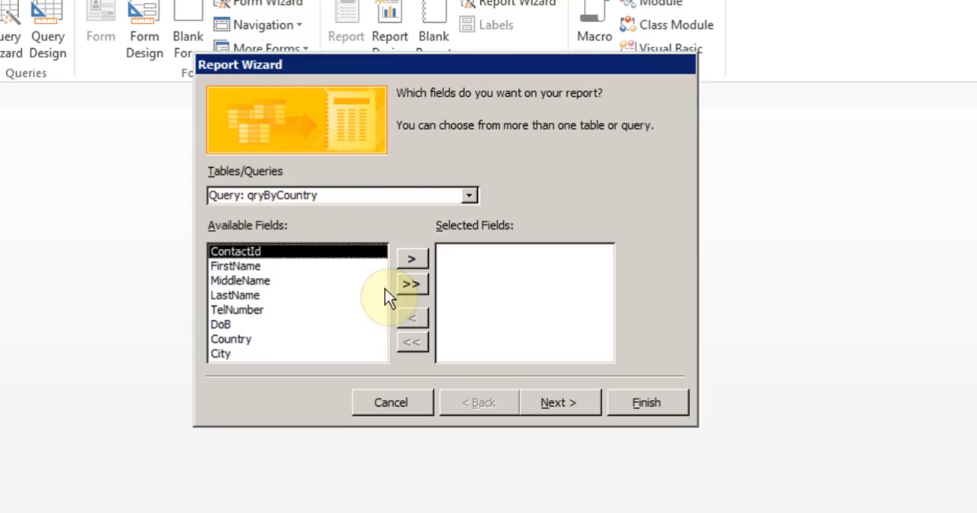
click(263, 267)
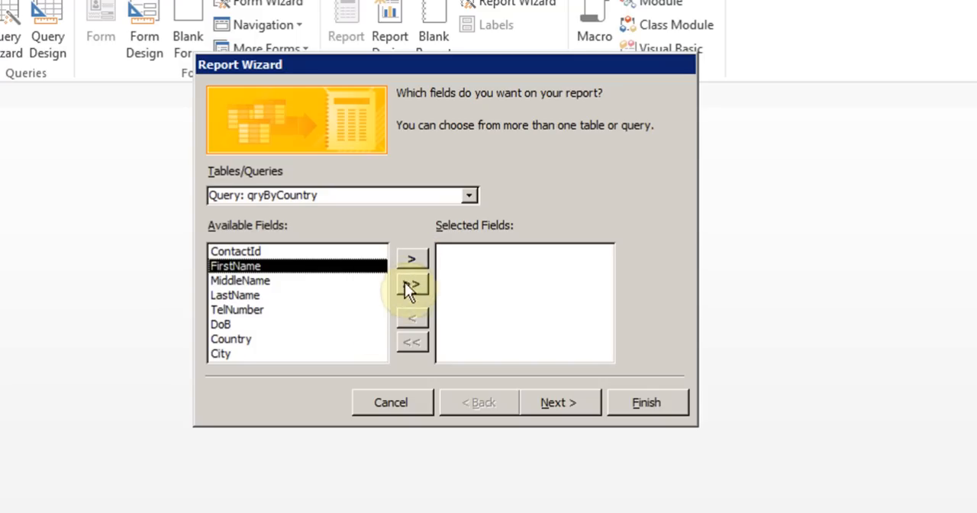
click(412, 262)
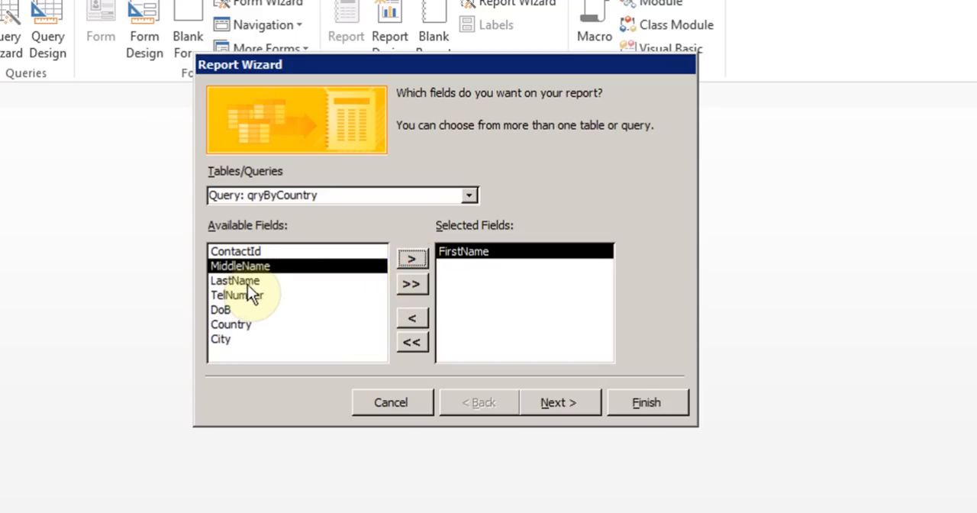
click(249, 280)
click(414, 261)
click(412, 260)
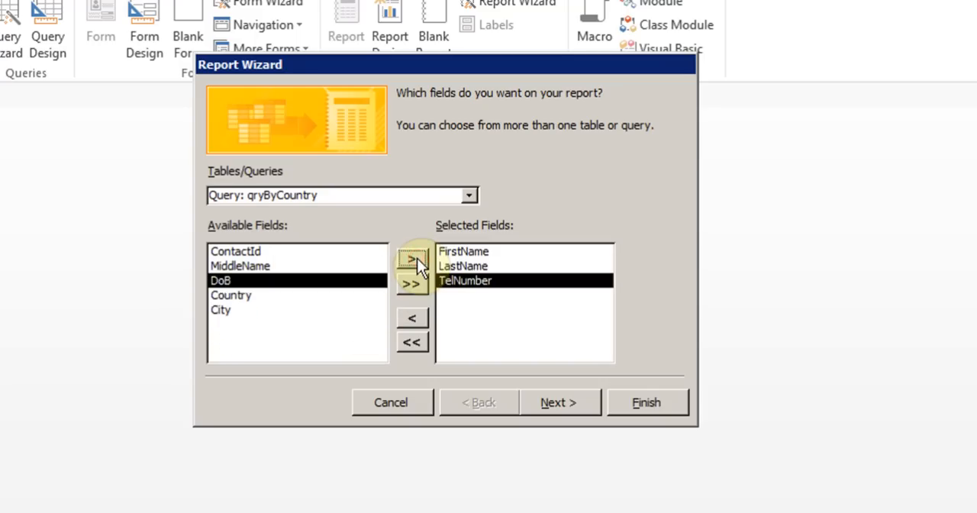
click(413, 260)
click(412, 260)
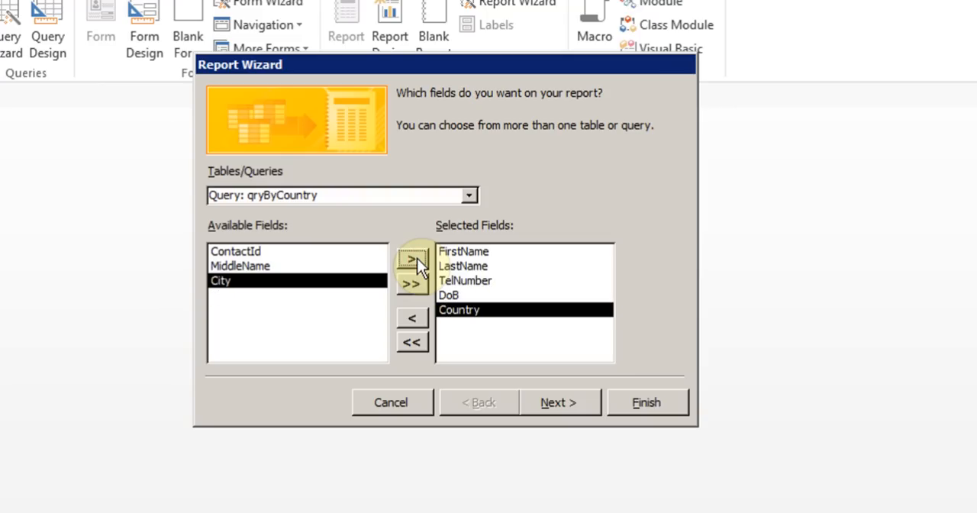
Sort the report by FirstName in ascending order without grouping levels, and accept the Tabular layout in Portrait orientation
click(558, 405)
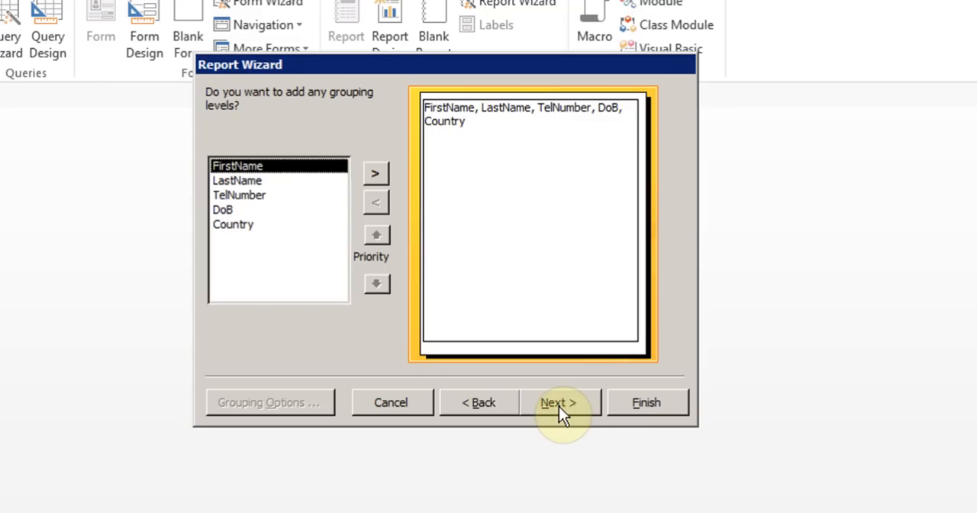
click(558, 404)
click(571, 170)
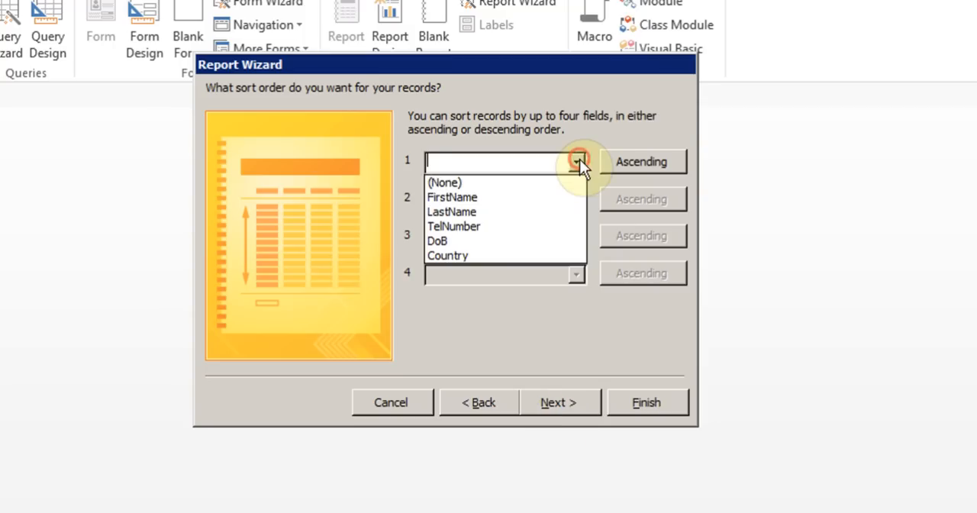
click(523, 196)
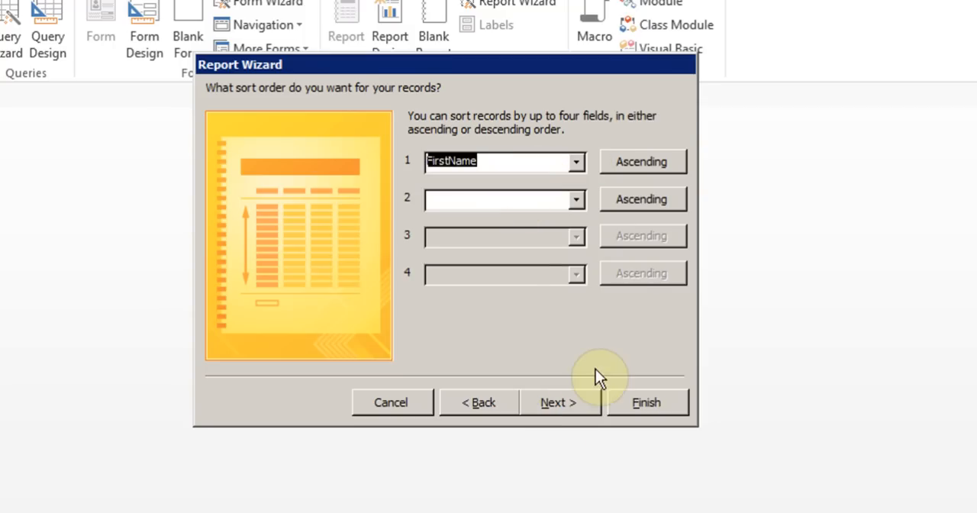
click(566, 402)
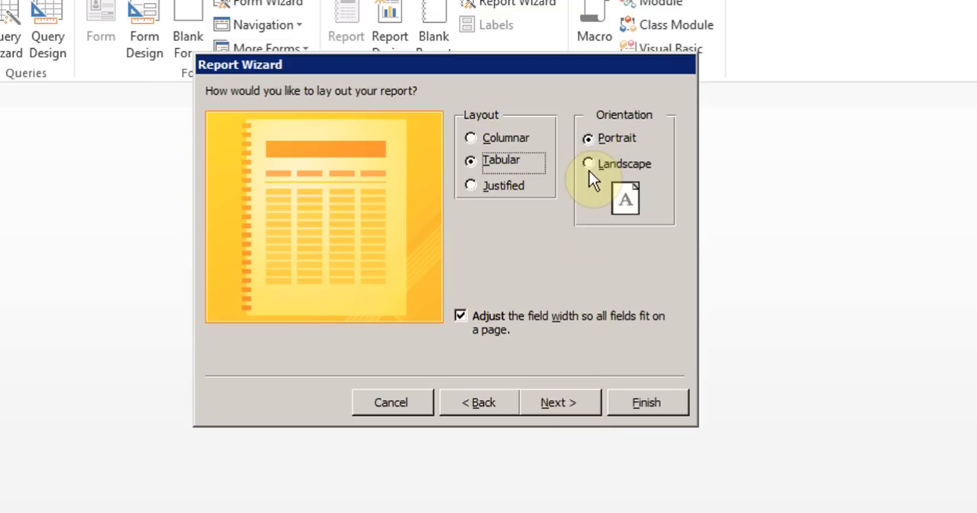
click(554, 403)
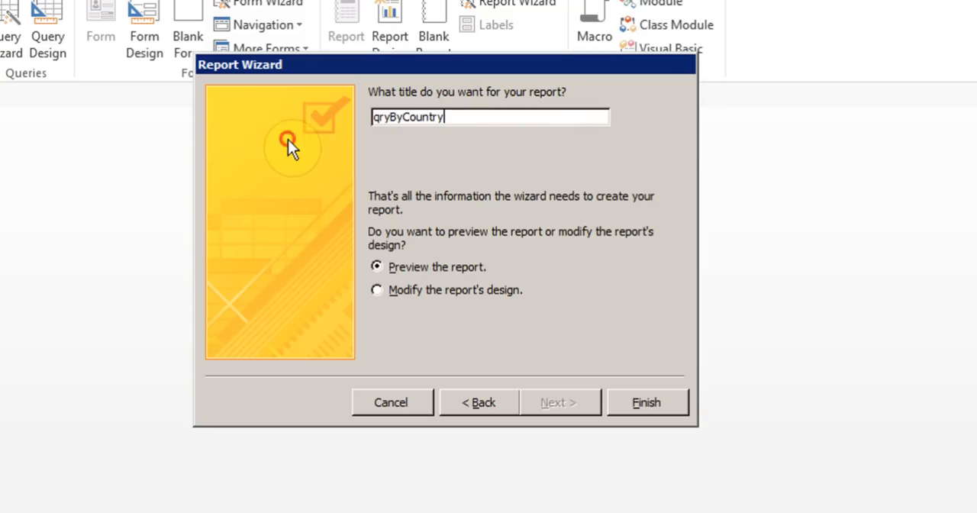
Title the report rptByCountry and finish the wizard with the preview option
key(Left)
key(Left)
key(Left)
key(Left)
key(Left)
key(Left)
key(Left)
key(Left)
key(Left)
key(BackSpace)
key(BackSpace)
key(BackSpace)
text(rpt)
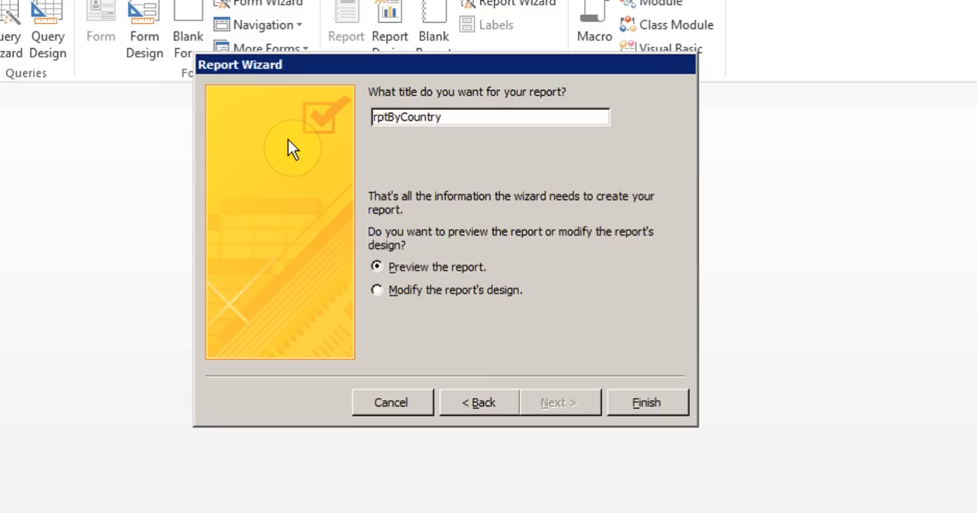
click(632, 403)
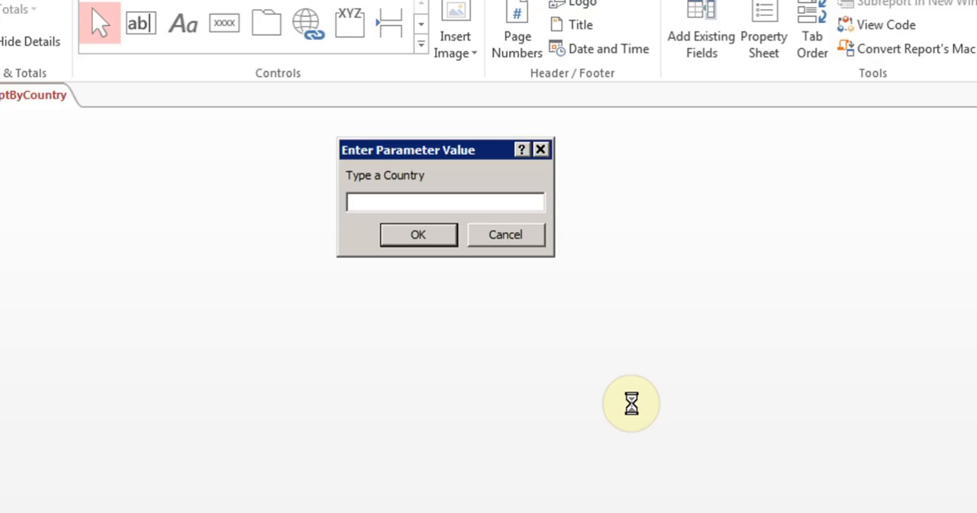
Preview the report for the country Canada and close the preview to return to its design
text(Canada)
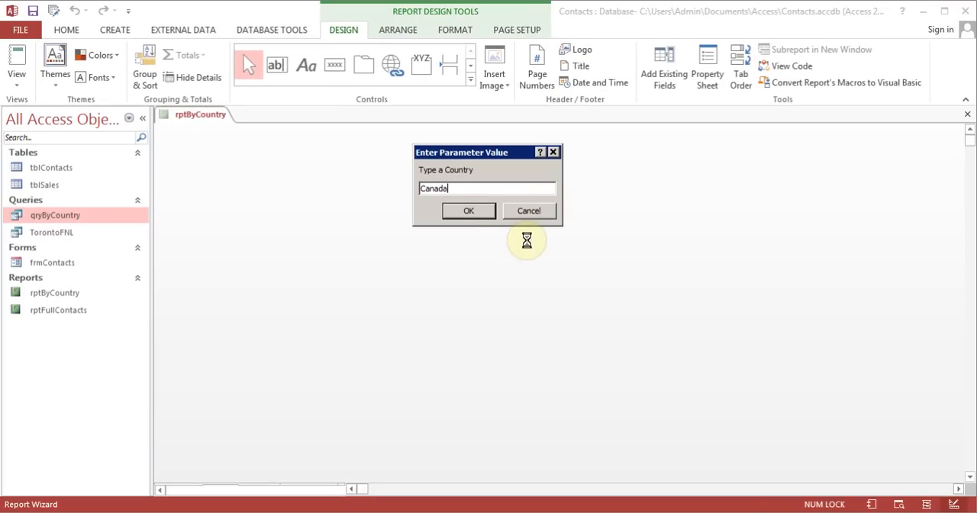
click(468, 210)
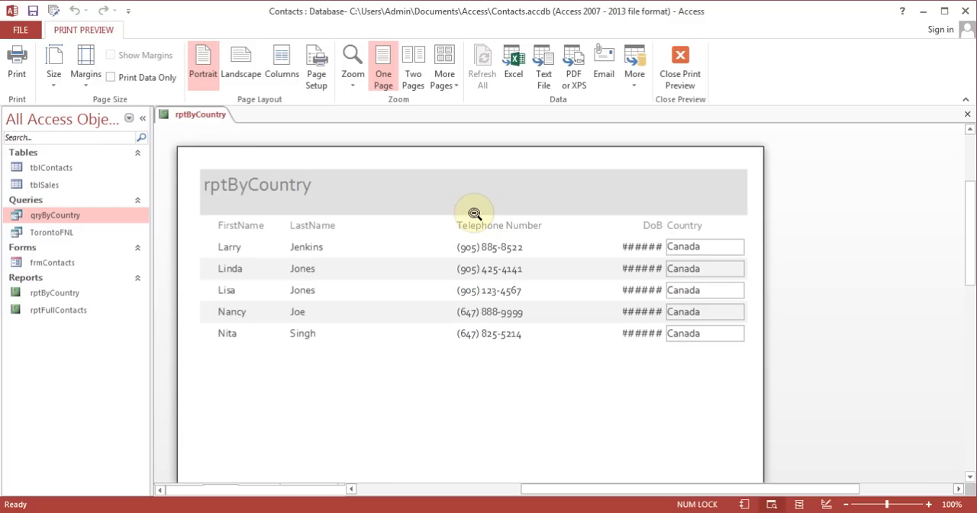
click(680, 64)
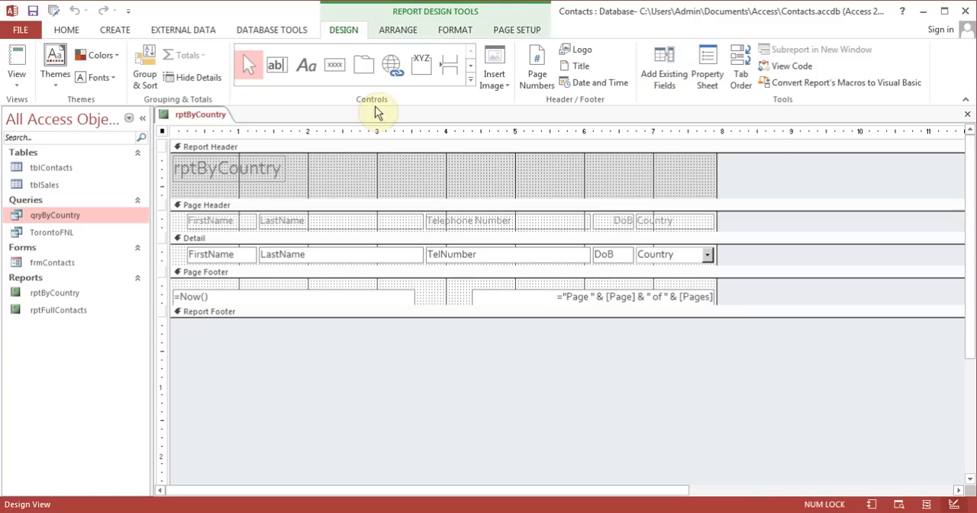
Narrow the Telephone Number heading and the TelNumber field together so both end at about 5.3 on the horizontal ruler
click(497, 223)
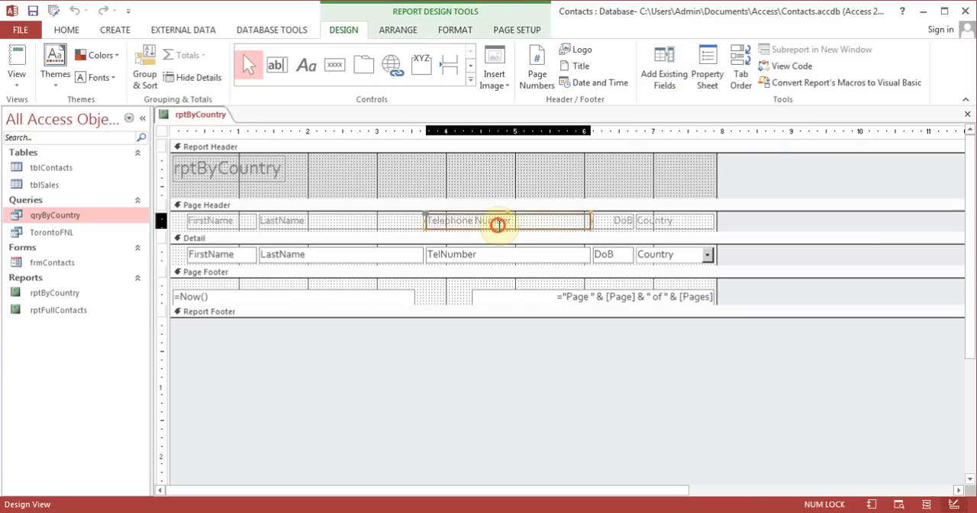
shift+click(504, 253)
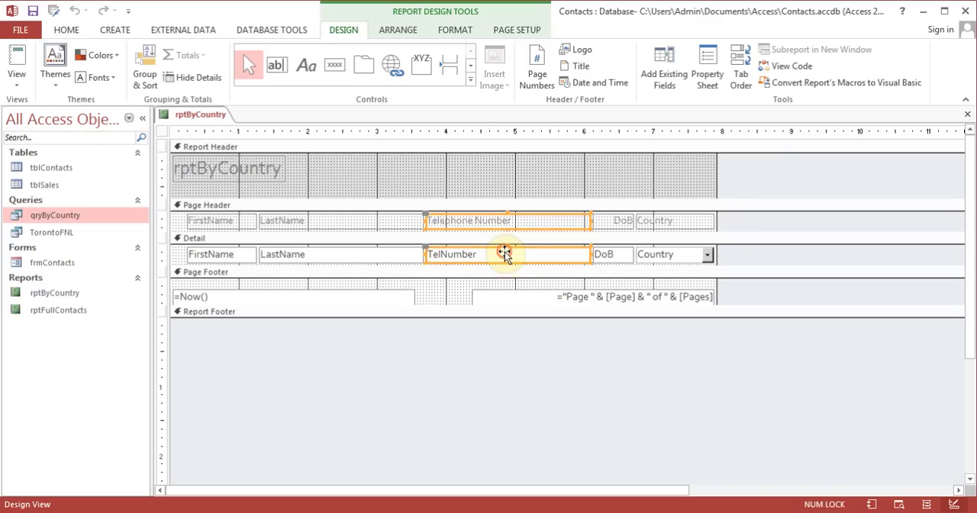
drag(591, 221, 537, 221)
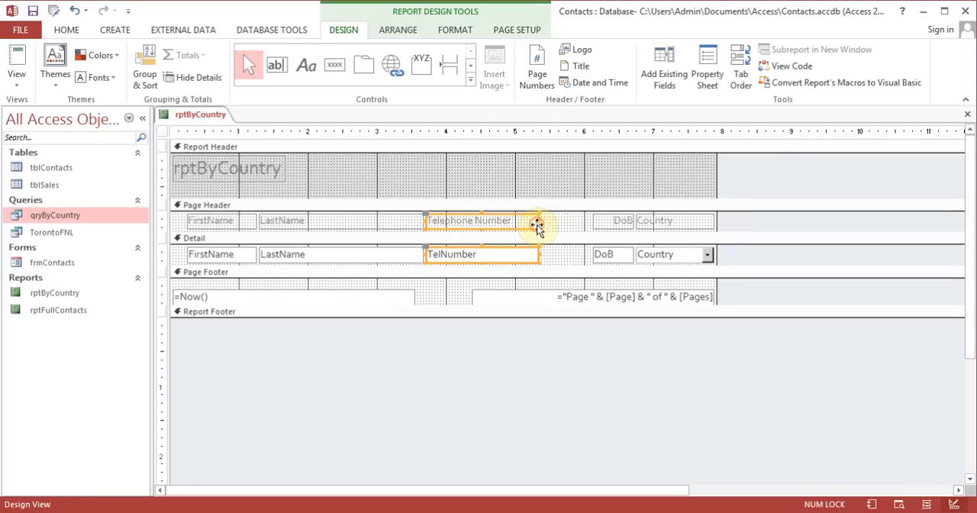
Widen the DoB heading and field together toward the TelNumber column so both start at about 5.5 on the ruler
click(612, 223)
shift+click(616, 258)
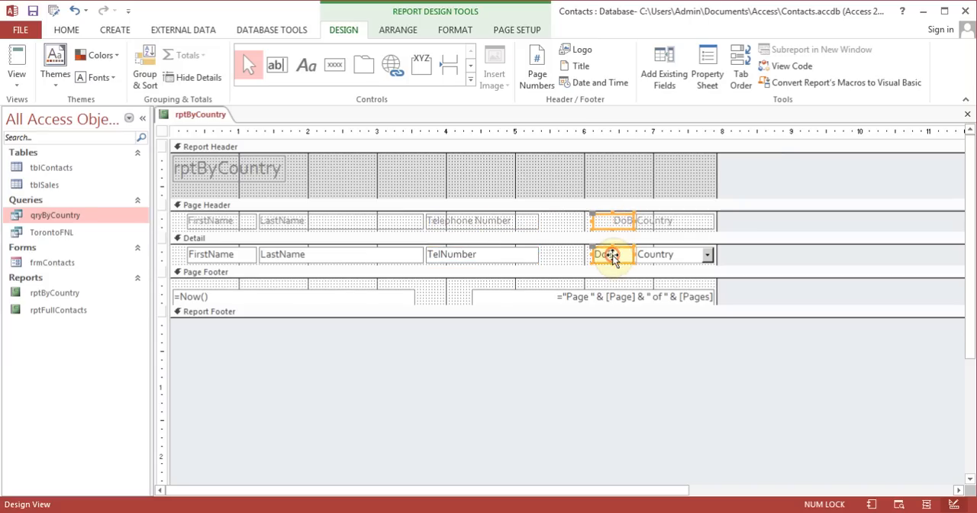
drag(592, 221, 550, 221)
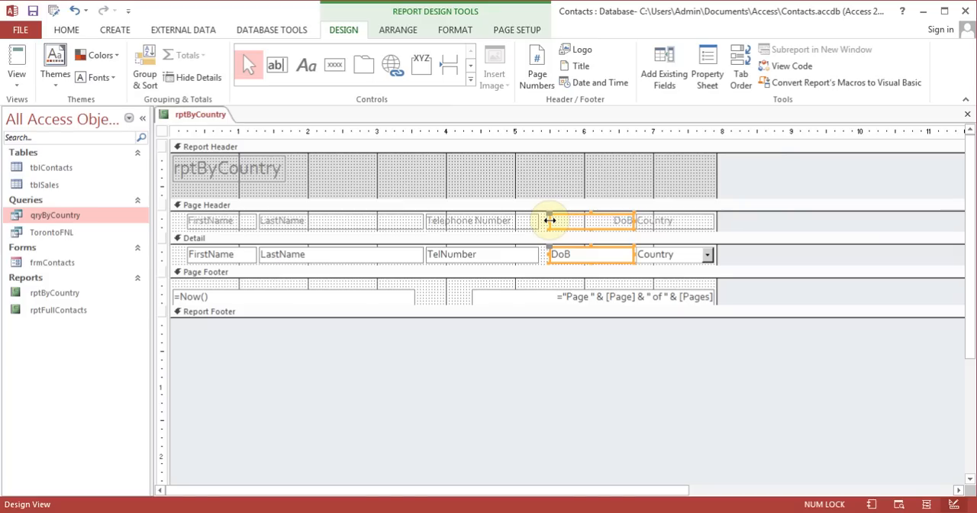
Narrow the LastName heading and field together so both end at about 3.2 on the horizontal ruler
click(388, 219)
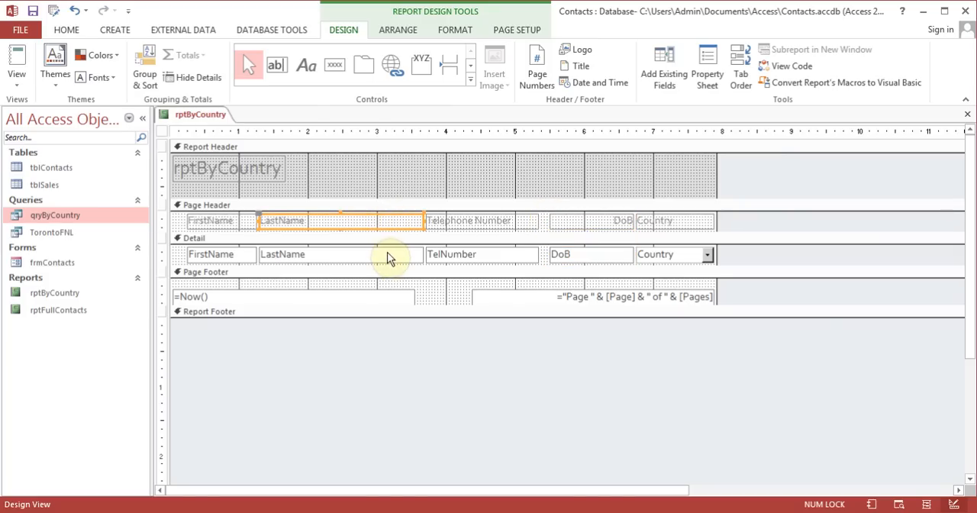
shift+click(386, 254)
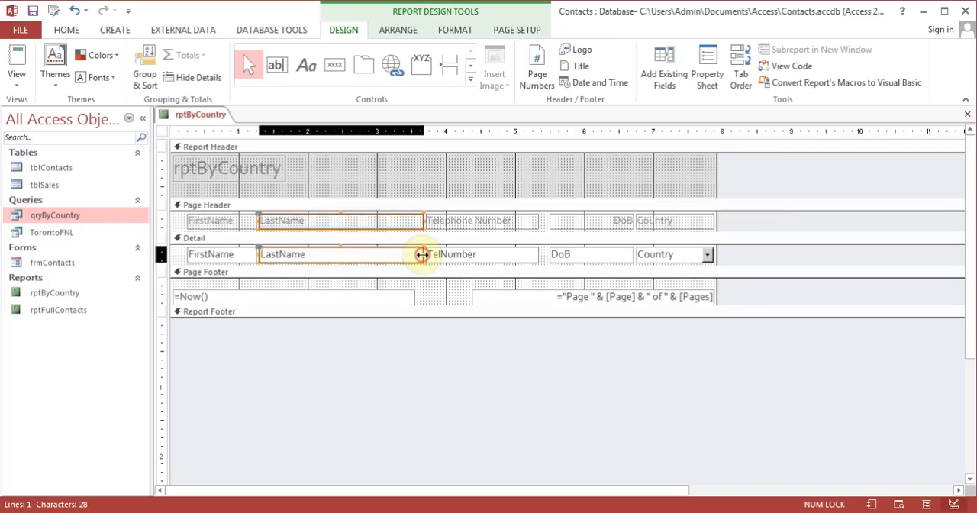
drag(421, 254, 390, 254)
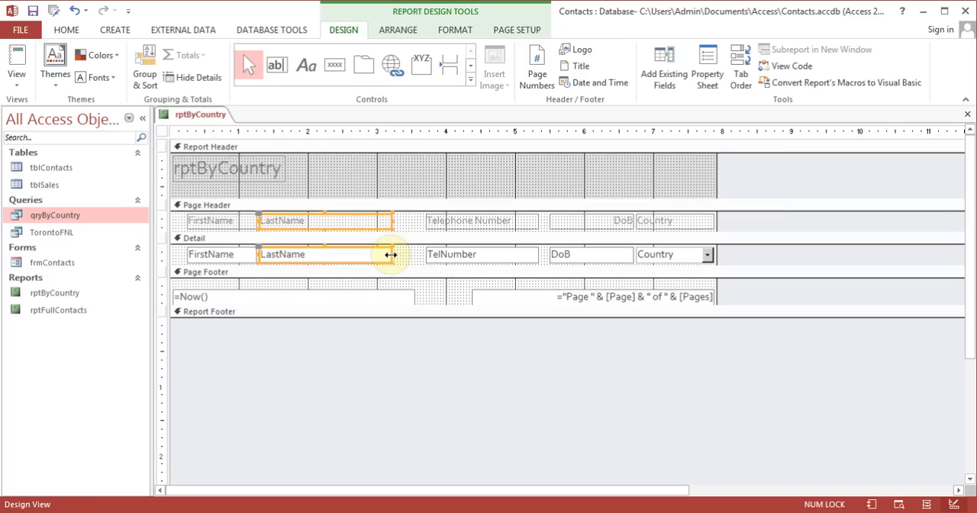
View the report's records for the country USA
click(20, 60)
text(USA)
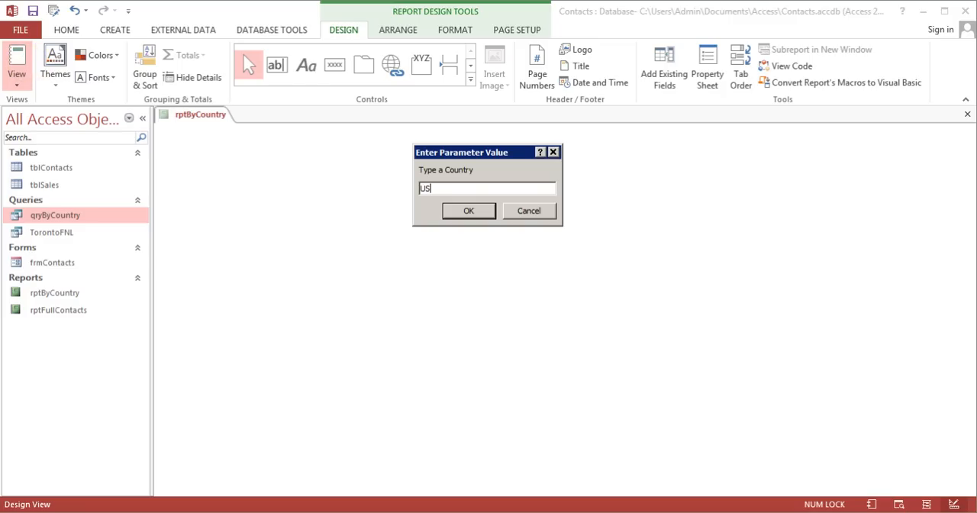
click(468, 210)
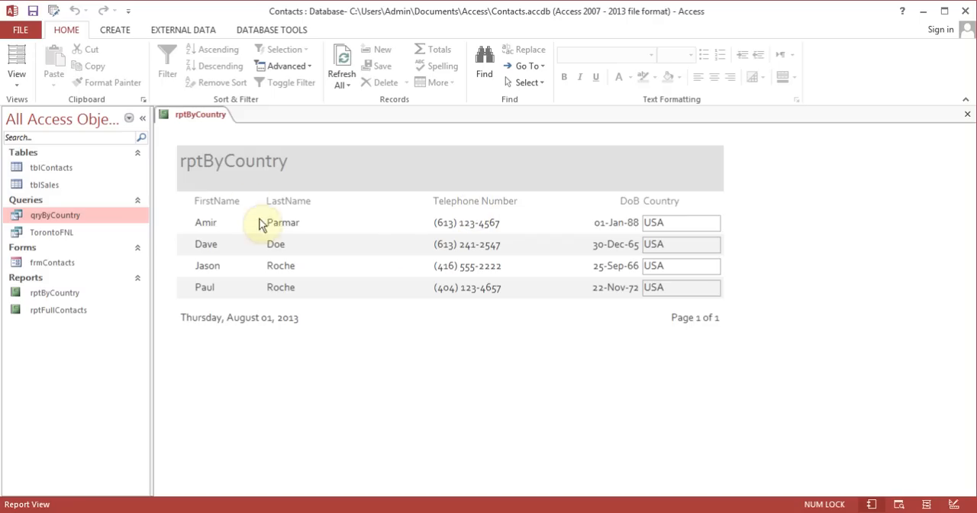
click(529, 222)
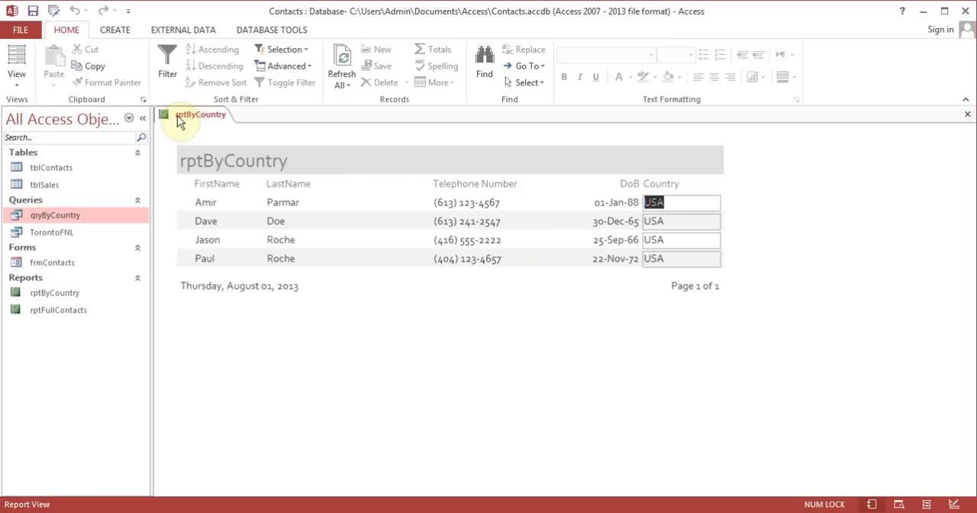
Add a Count Records total beneath the Country column in Layout View and check it in Report View
click(17, 83)
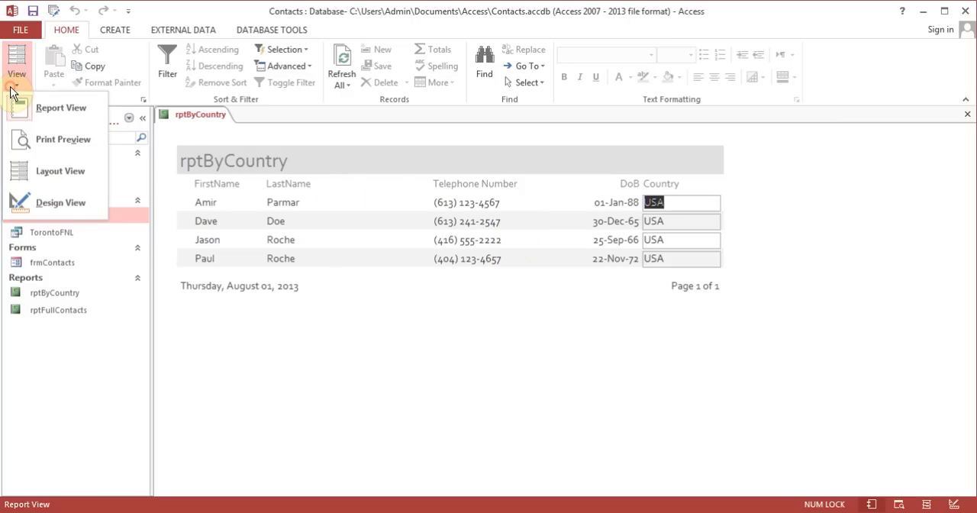
click(60, 175)
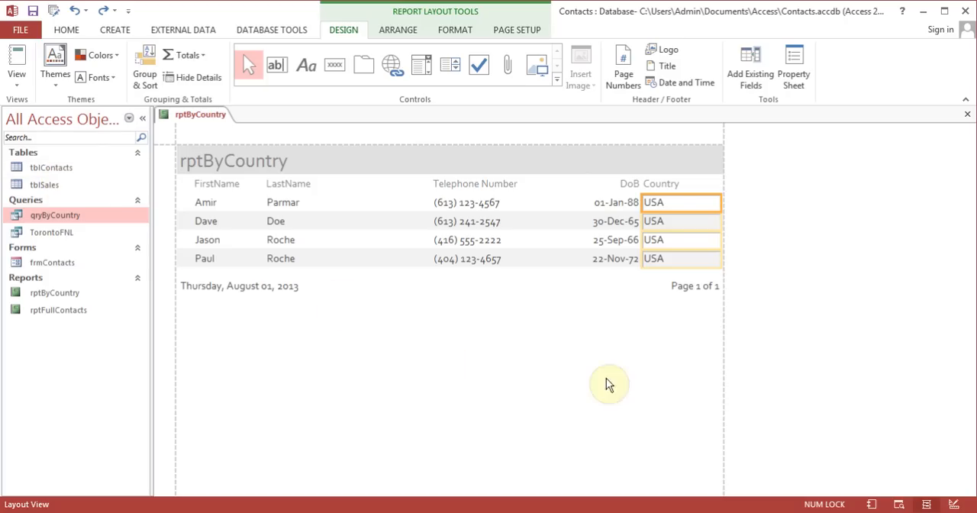
click(203, 61)
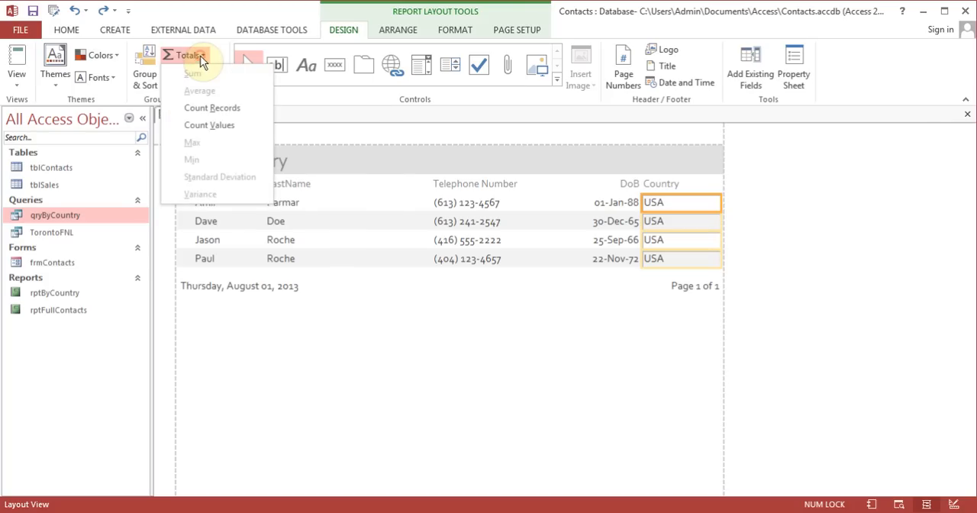
click(234, 107)
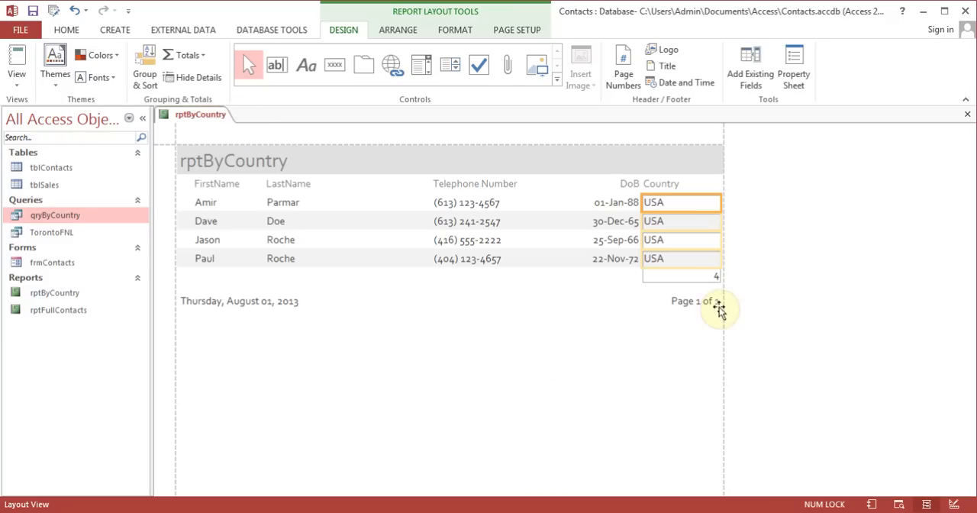
click(19, 59)
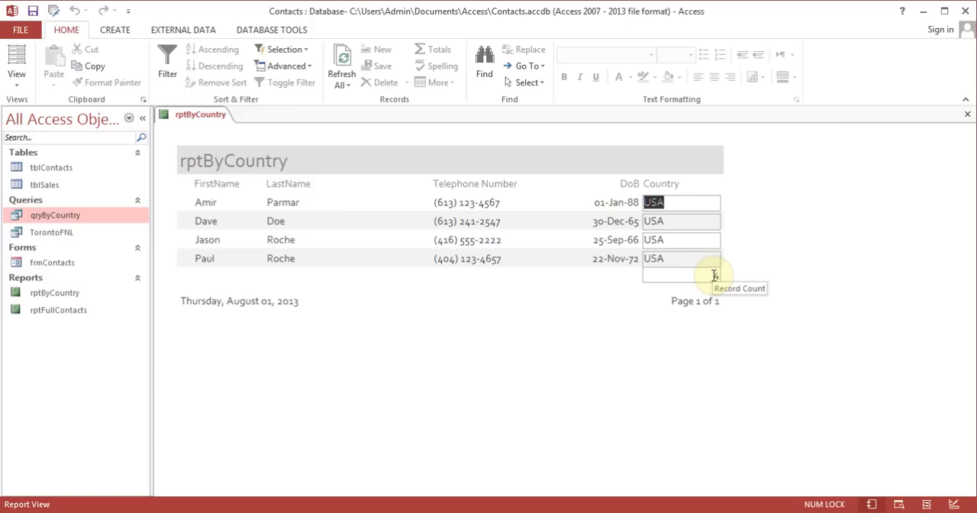
In Design View, add a "No of Records" label in the Report Footer beside the =Count(*) field, from about 5.3 to 6.5 on the ruler
click(18, 84)
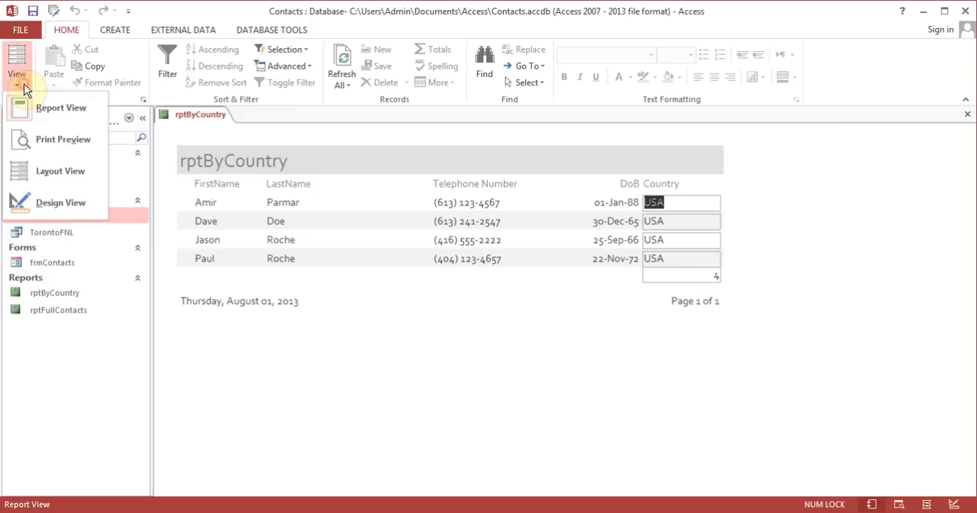
click(74, 203)
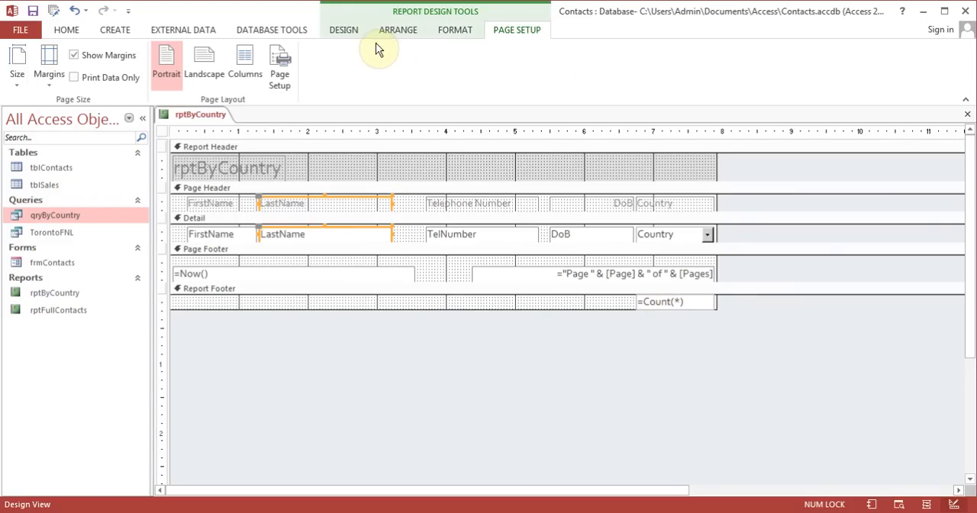
click(351, 33)
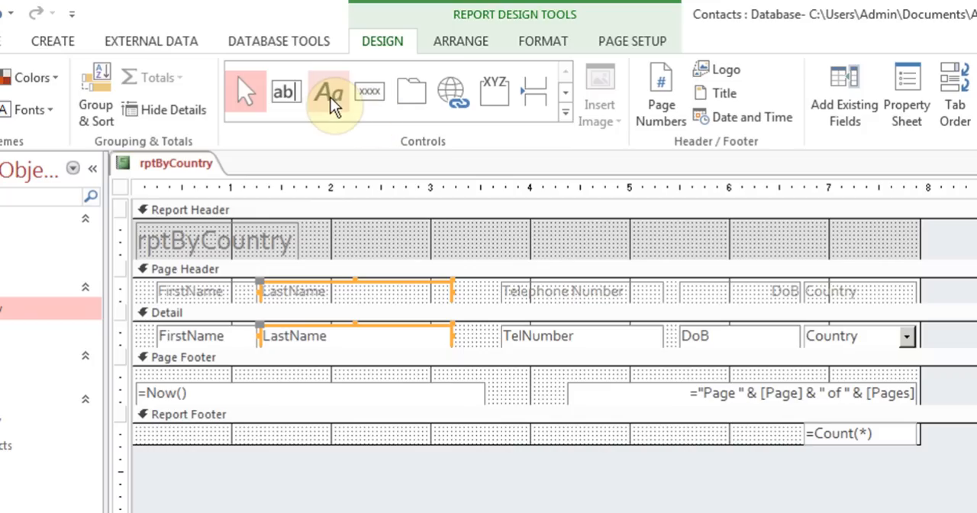
click(329, 95)
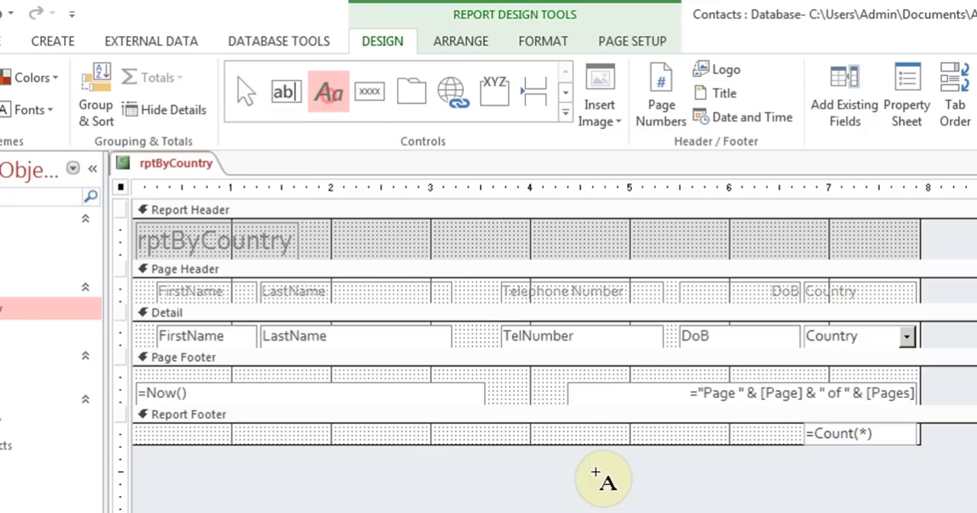
drag(660, 426, 783, 440)
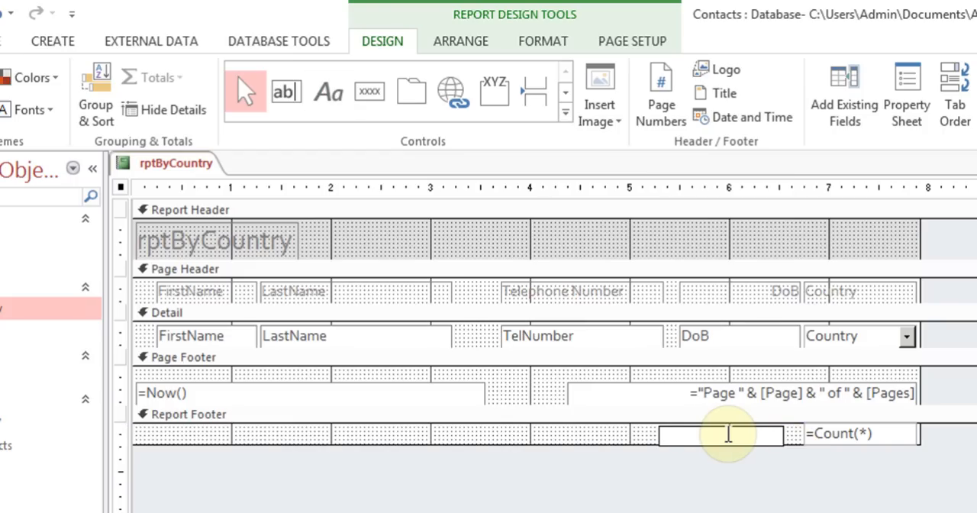
text(No of Records)
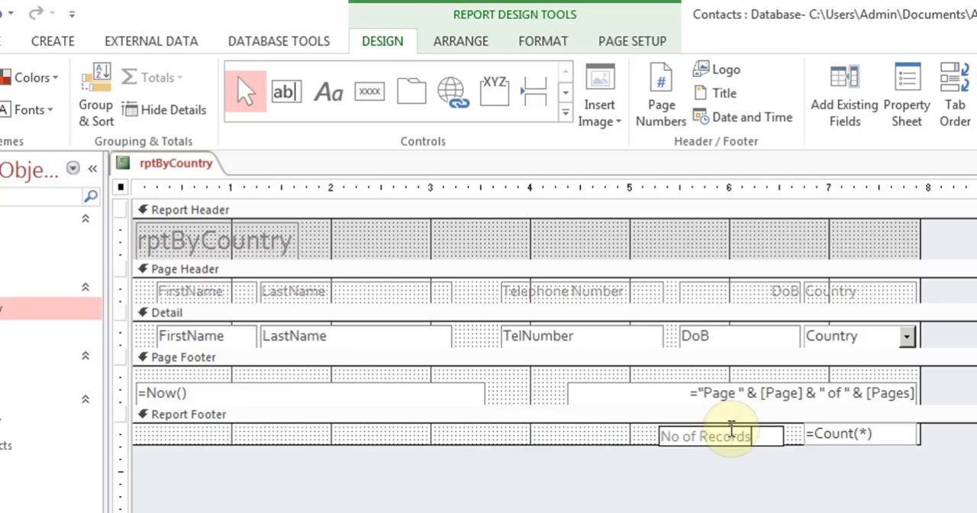
click(632, 433)
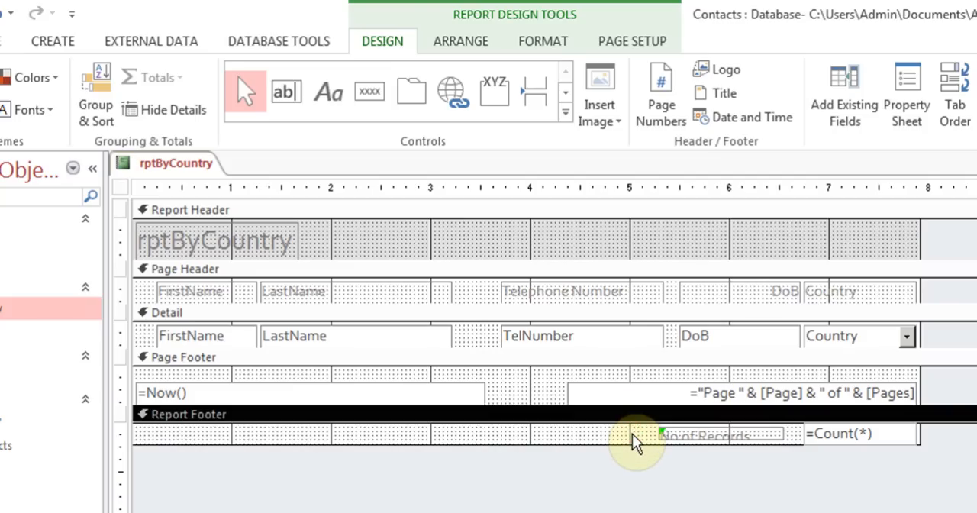
Extend the Report Footer section slightly downward and increase the height of the No of Records label so its text fits
click(728, 450)
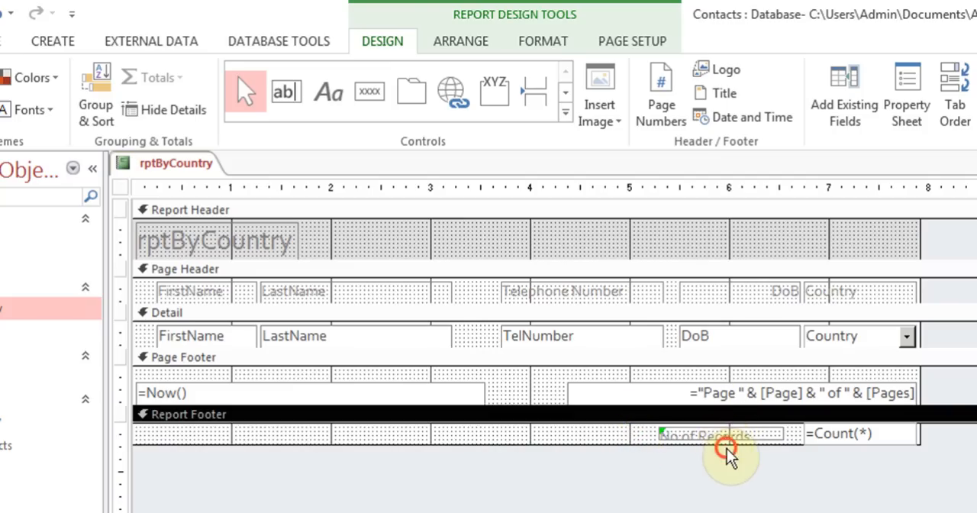
drag(726, 447, 728, 456)
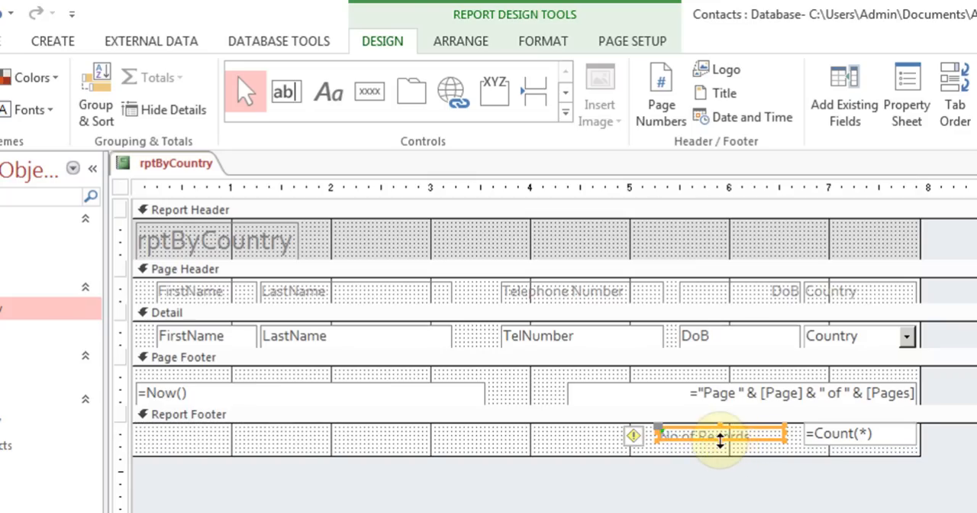
click(723, 441)
drag(720, 451, 720, 452)
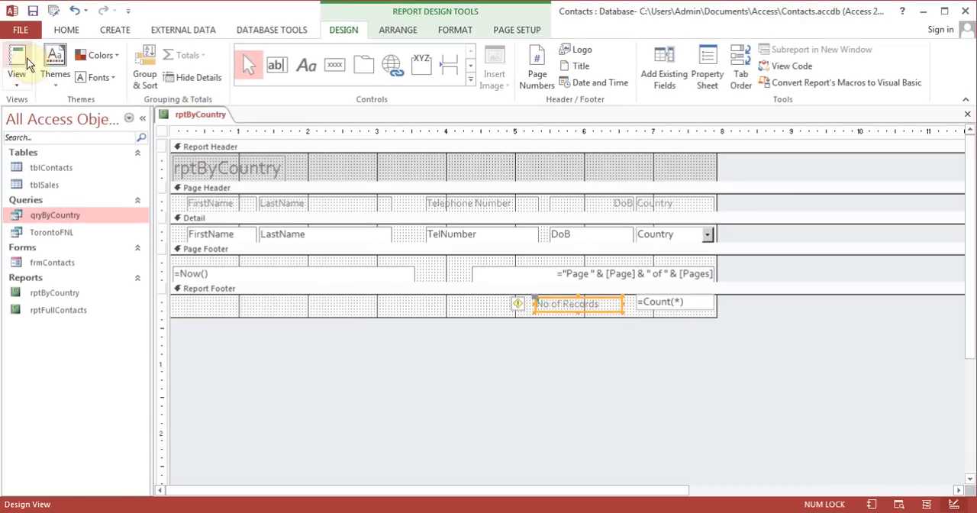
View the report for the country Canada, then close it and save the design changes
click(2, 70)
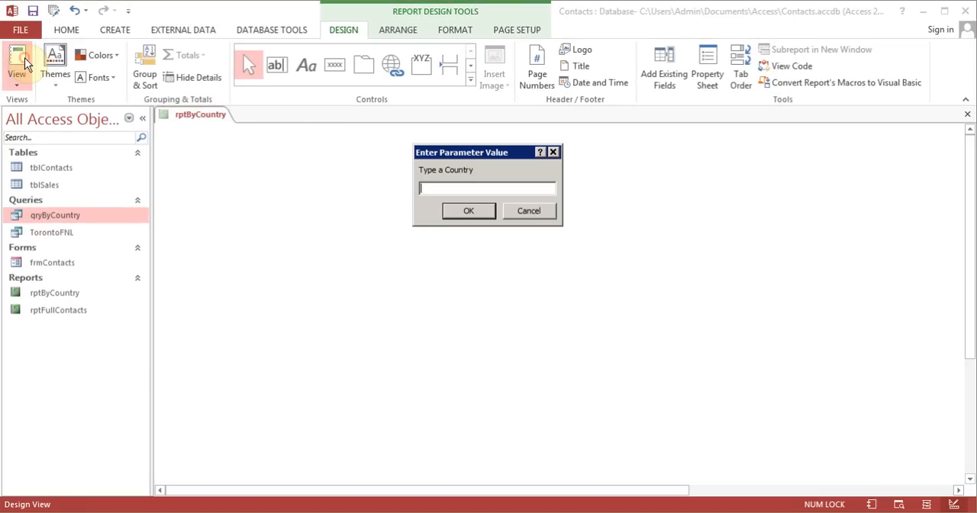
text(Canada)
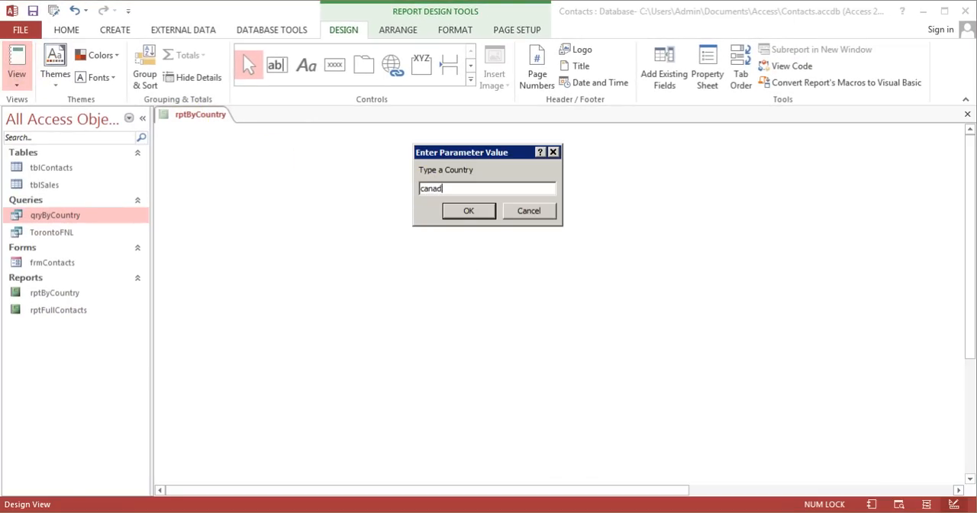
key(Return)
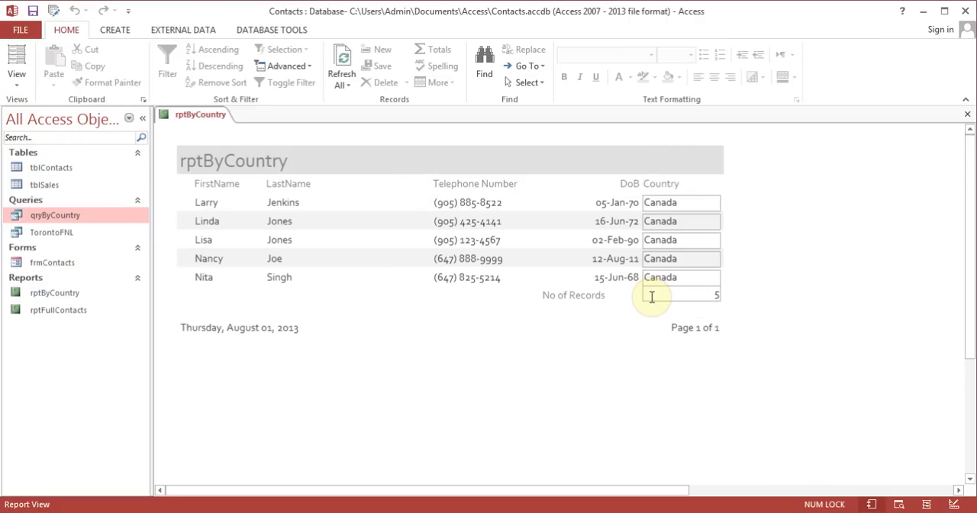
click(967, 114)
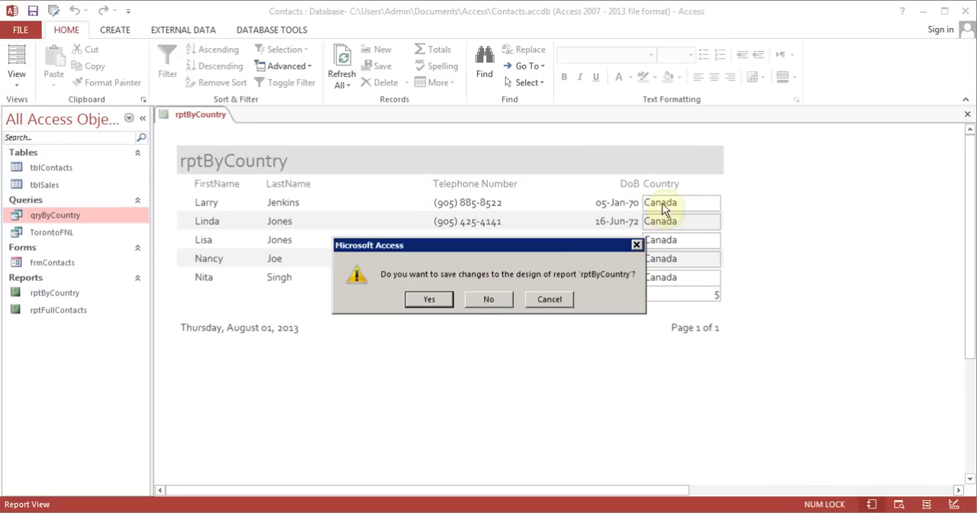
click(432, 300)
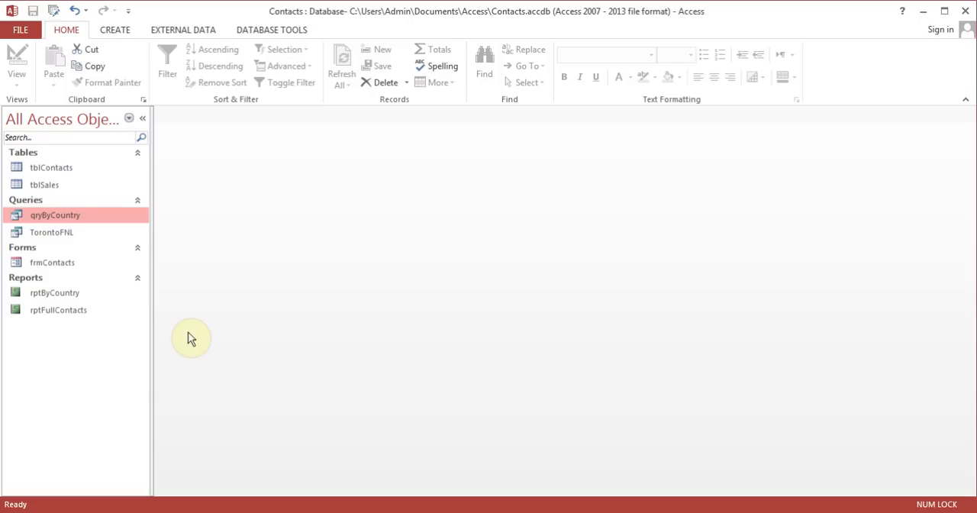
Open the saved rptByCountry report with USA as the country
click(66, 294)
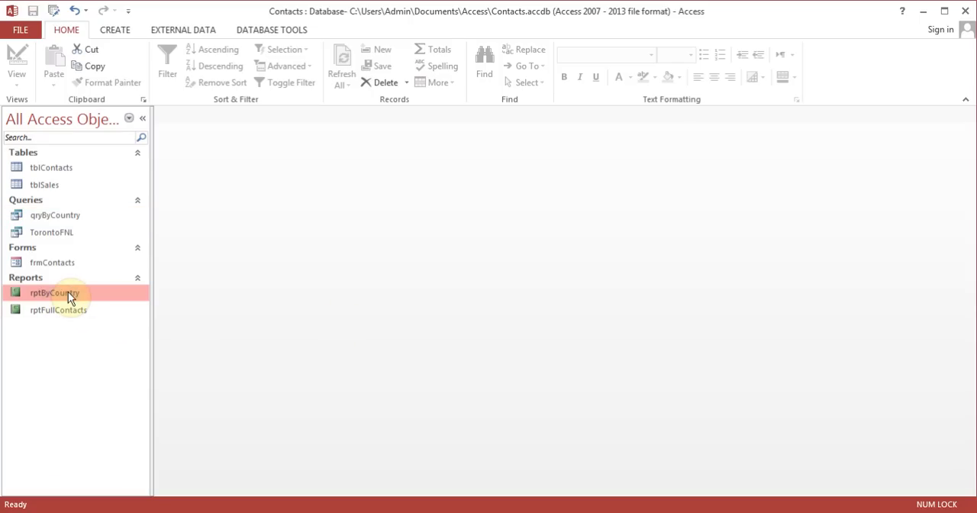
double_click(68, 292)
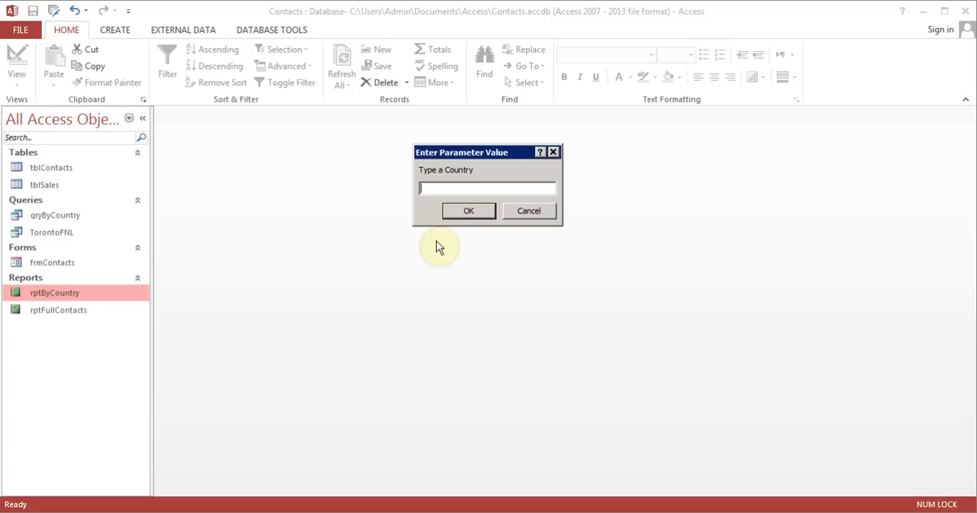
text(USA)
click(474, 213)
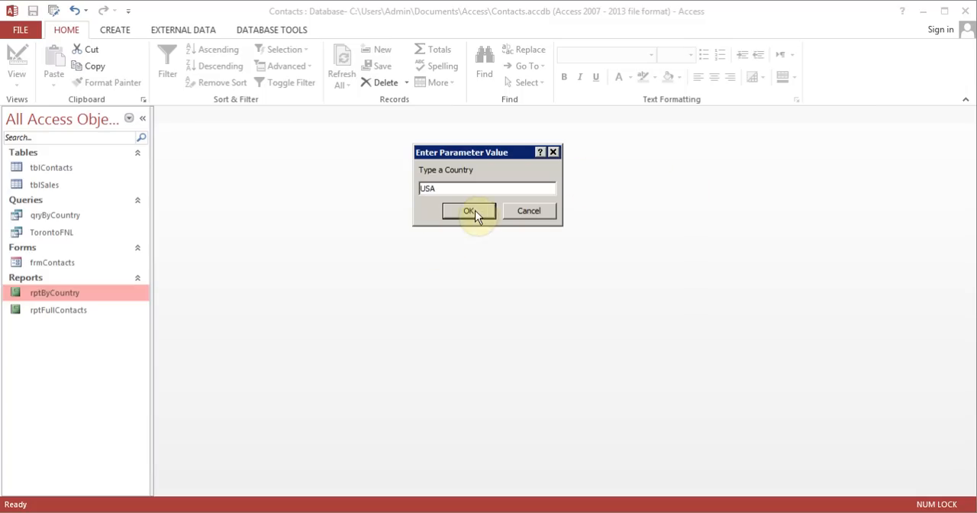